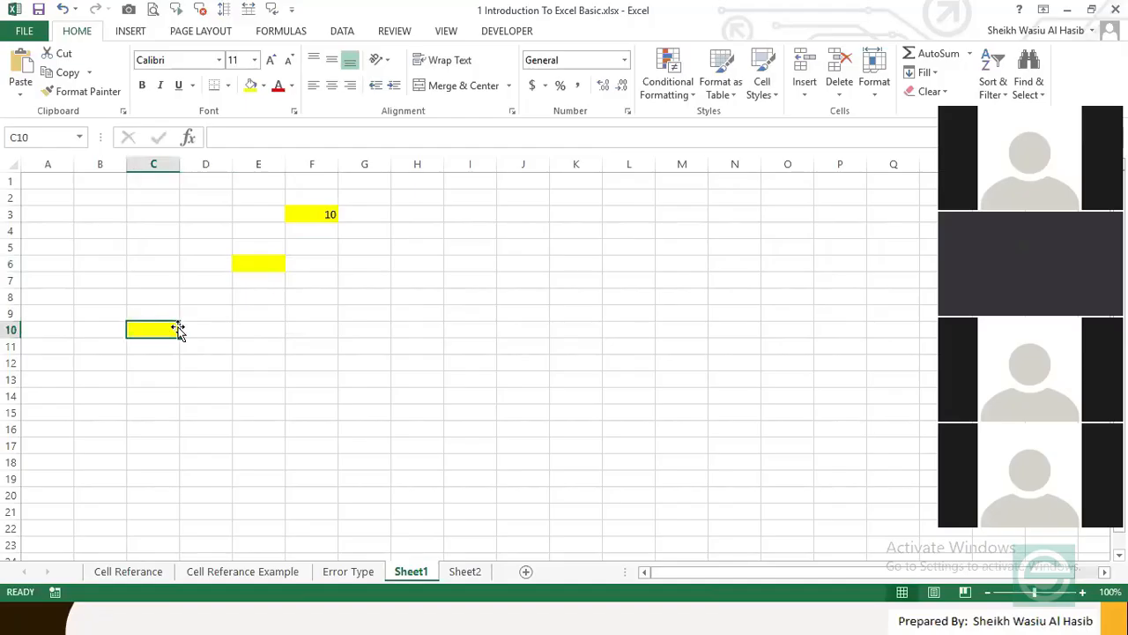
Step: Enter 5 in the yellow cell C10
type("5")
left_click(267, 344)
left_click(263, 263)
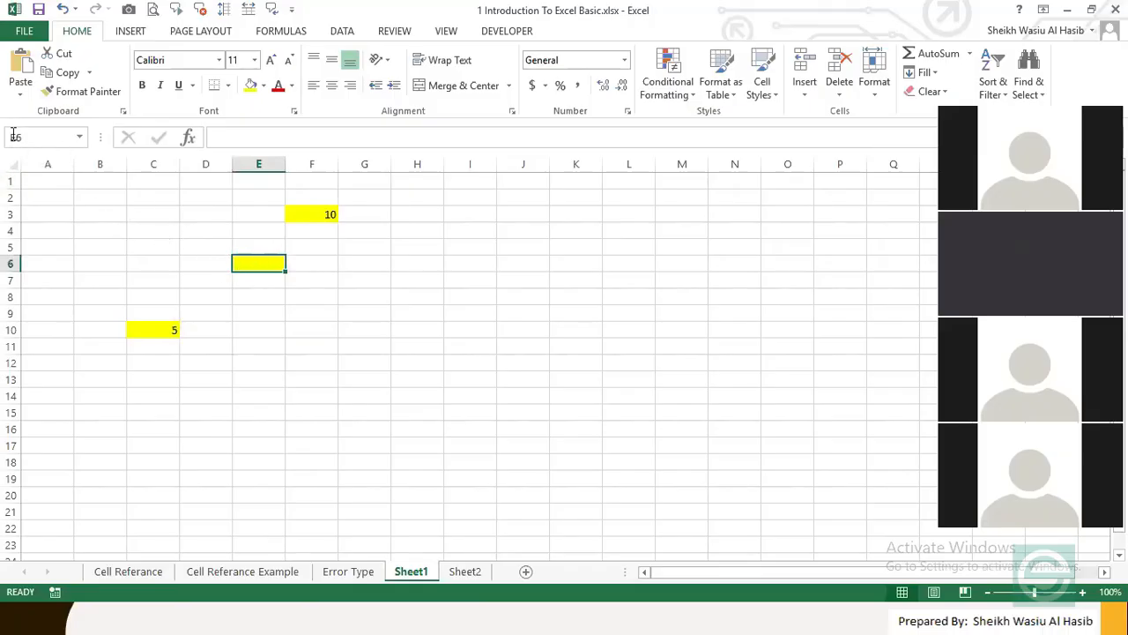
Step: Examine the address of cell D4 by highlighting column D and row 4
left_click(196, 231)
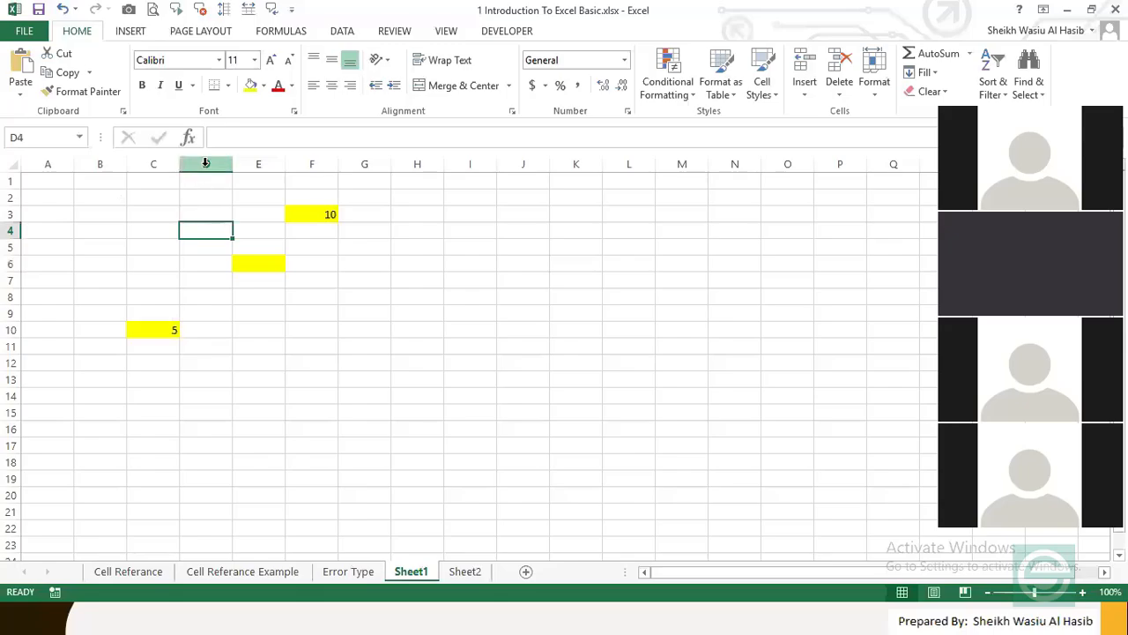
left_click(206, 163)
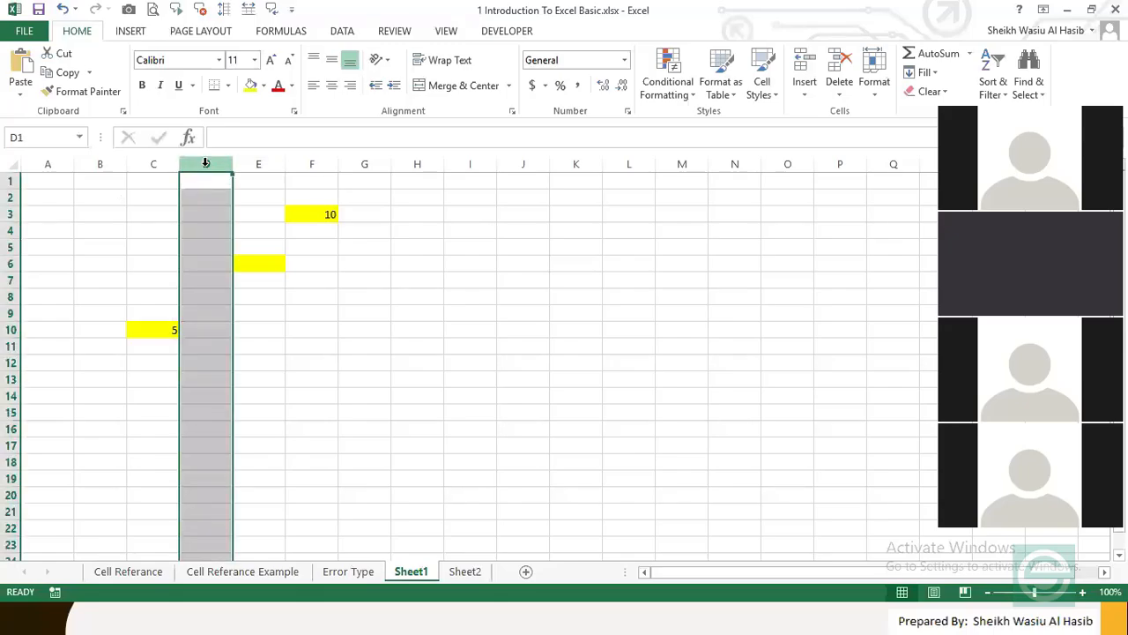
left_click(12, 230, "ctrl")
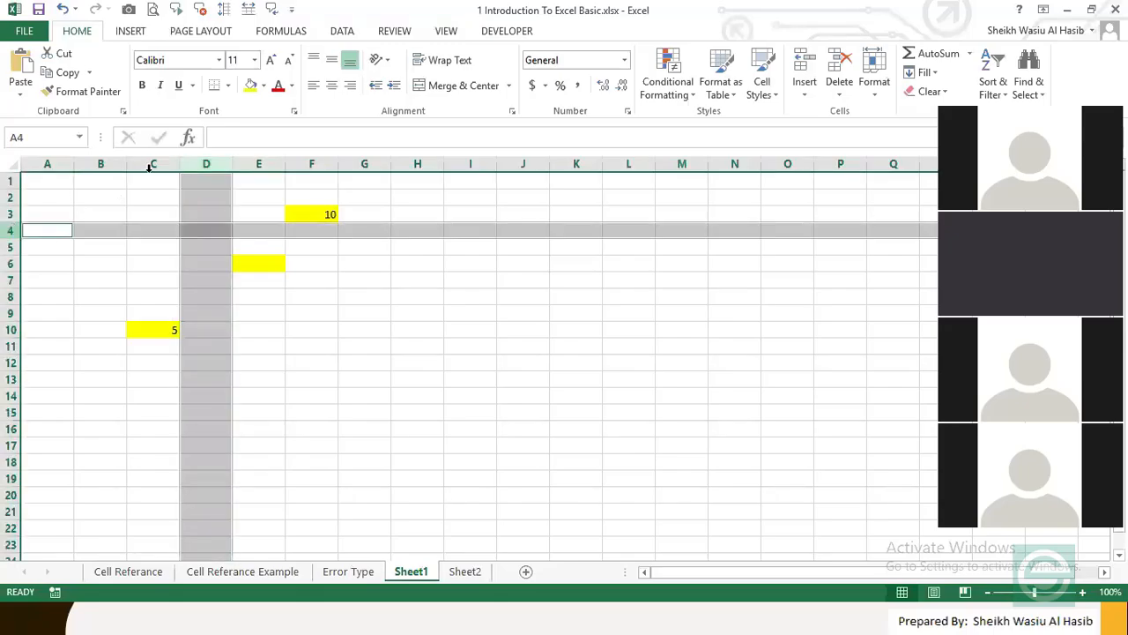
left_click(206, 229)
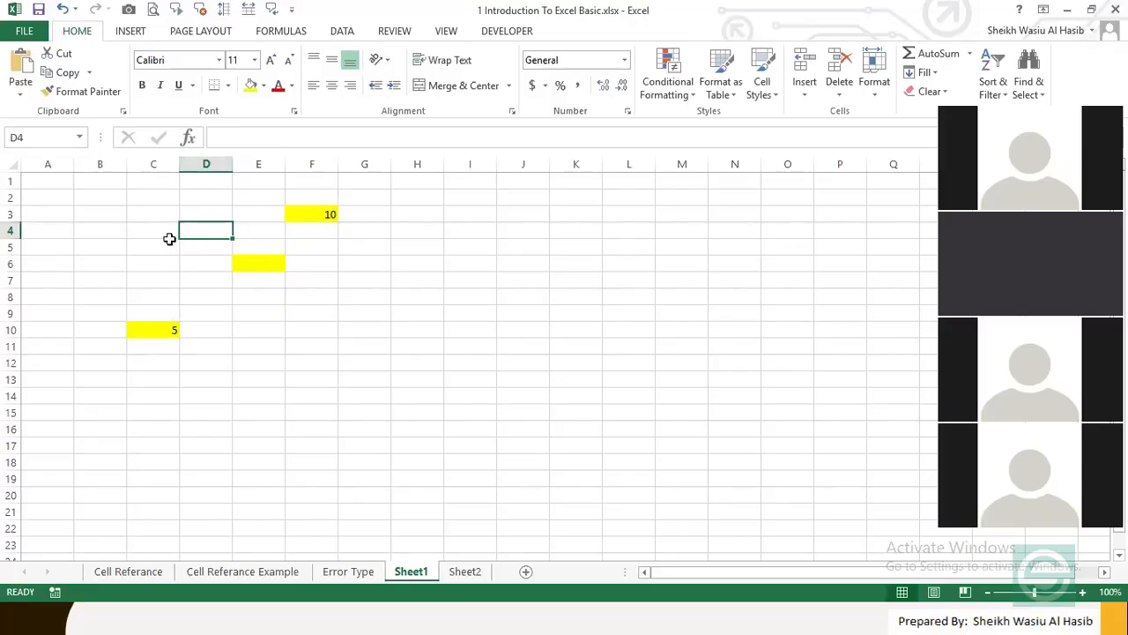
left_click(193, 164)
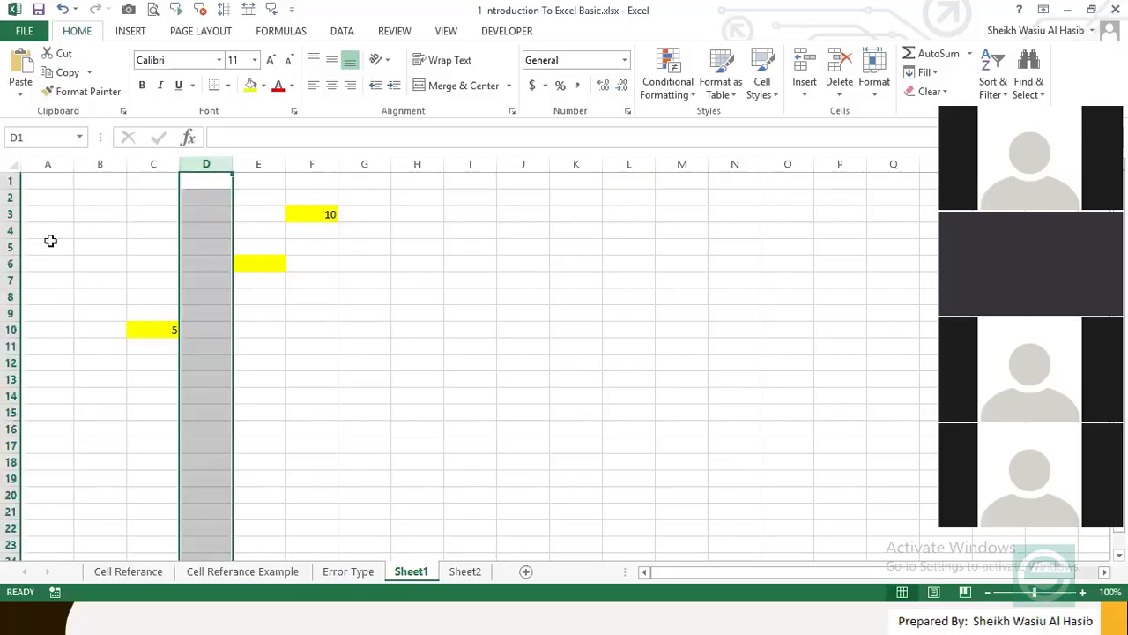
left_click(13, 230)
Step: Examine the address of the yellow cell E6 by highlighting column E and row 6
left_click(249, 264)
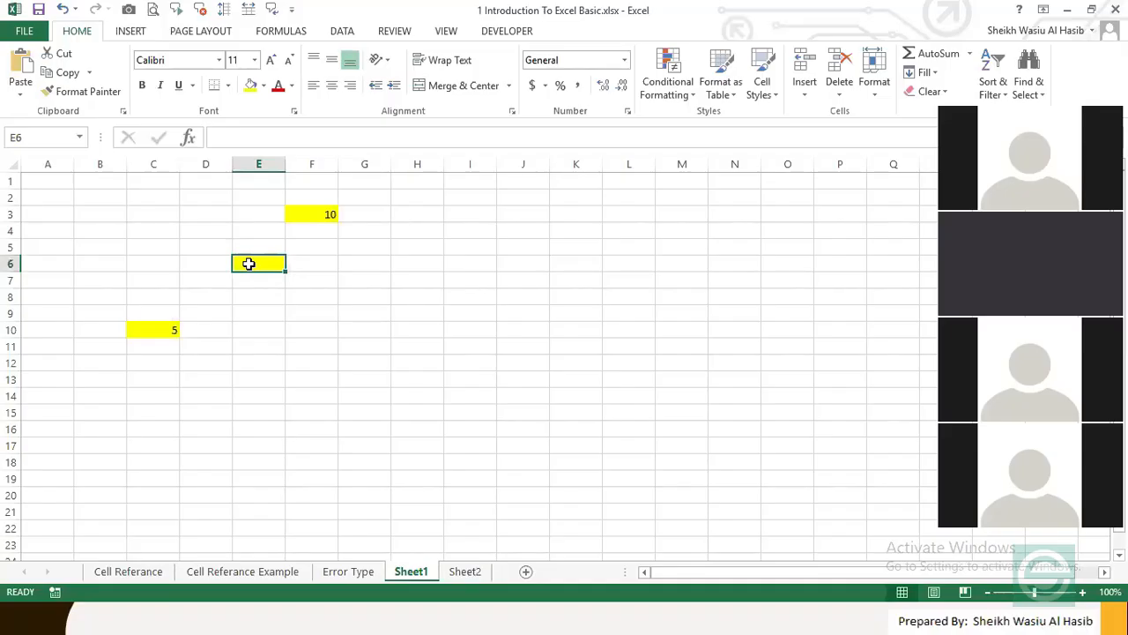
left_click(259, 297)
left_click(246, 266)
left_click(151, 332)
left_click(248, 266)
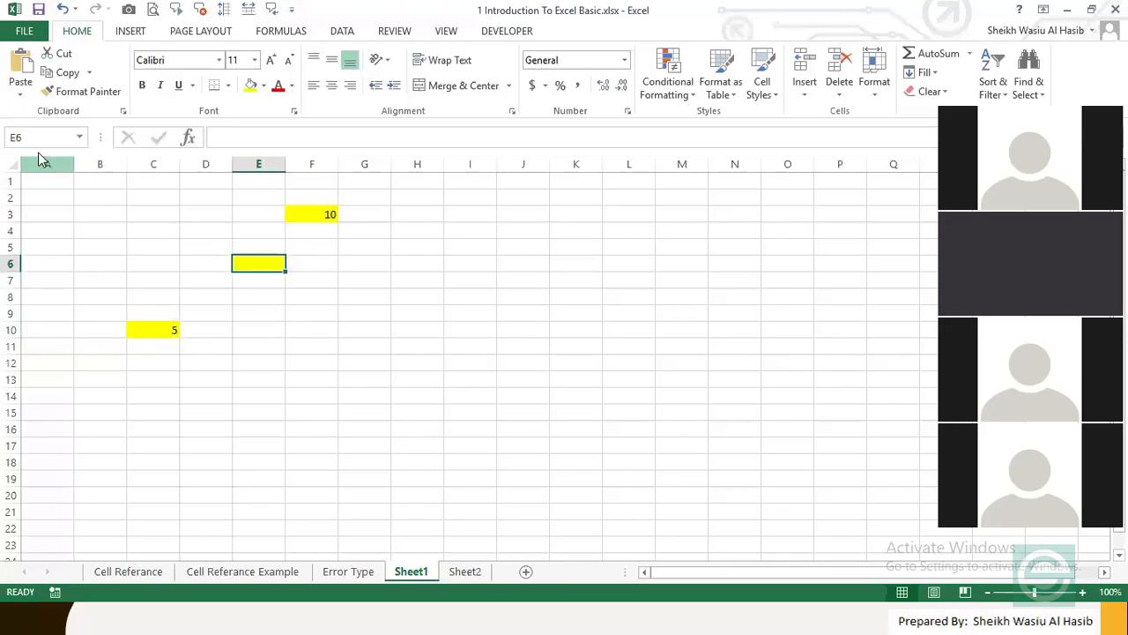
left_click(258, 164)
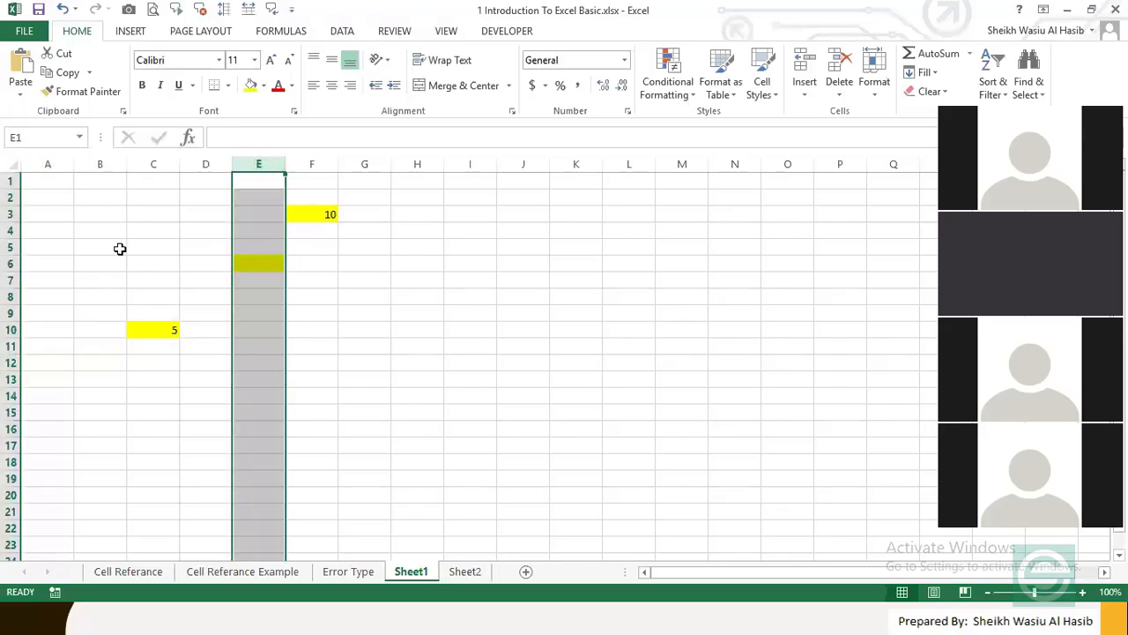
left_click(9, 265)
left_click(256, 263)
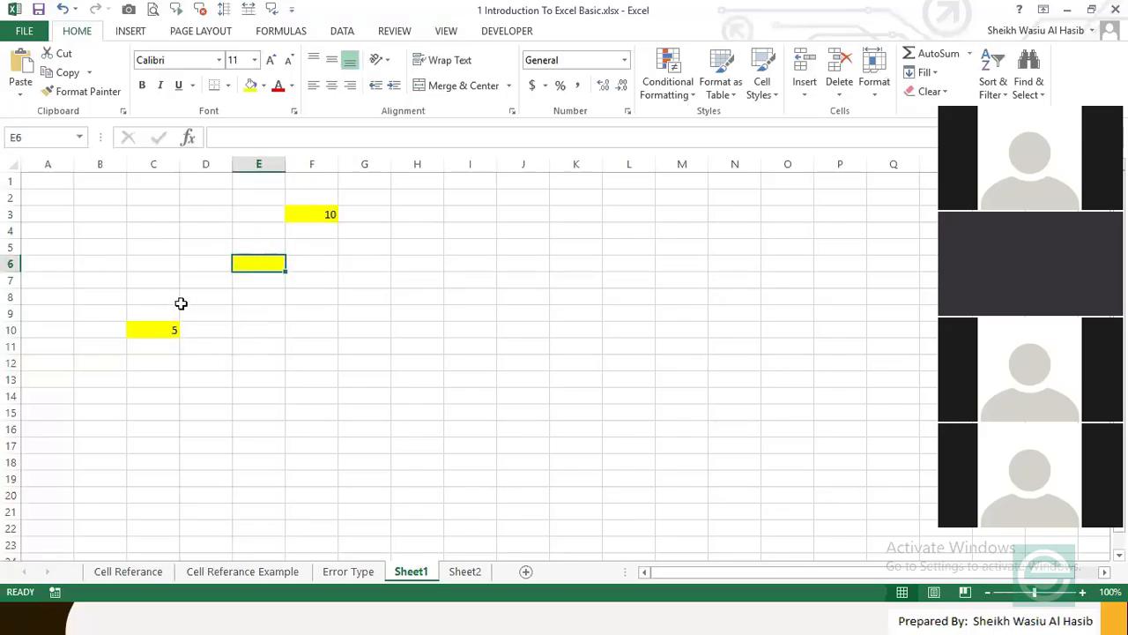
Step: Compare the contents and addresses of the yellow cells C10, F3 and E6
left_click(163, 329)
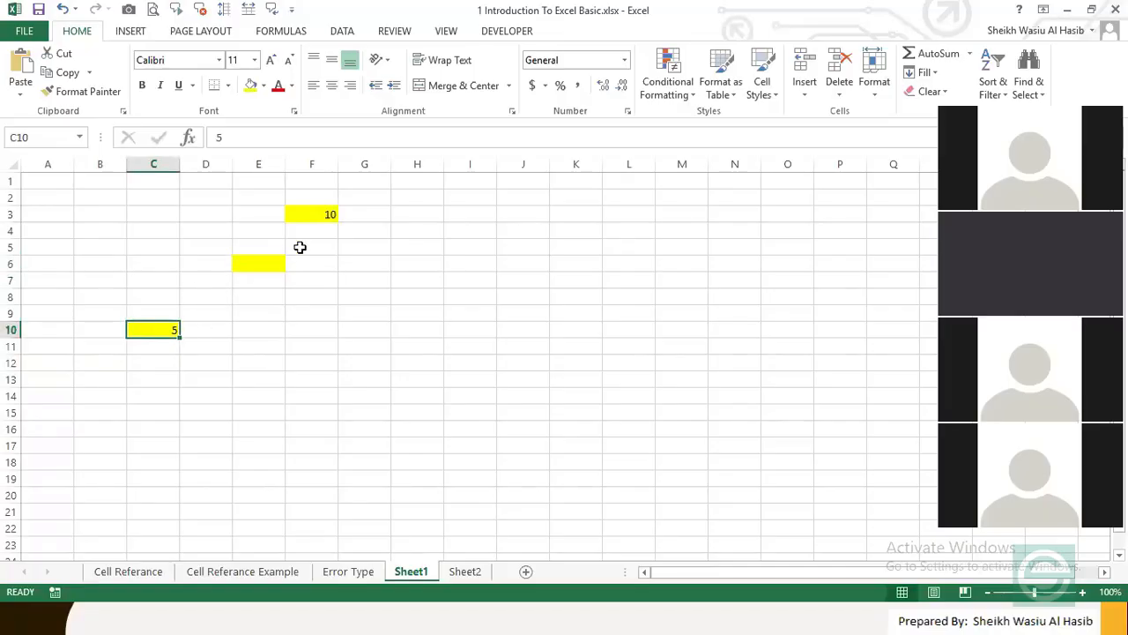
left_click(312, 213)
left_click(266, 264)
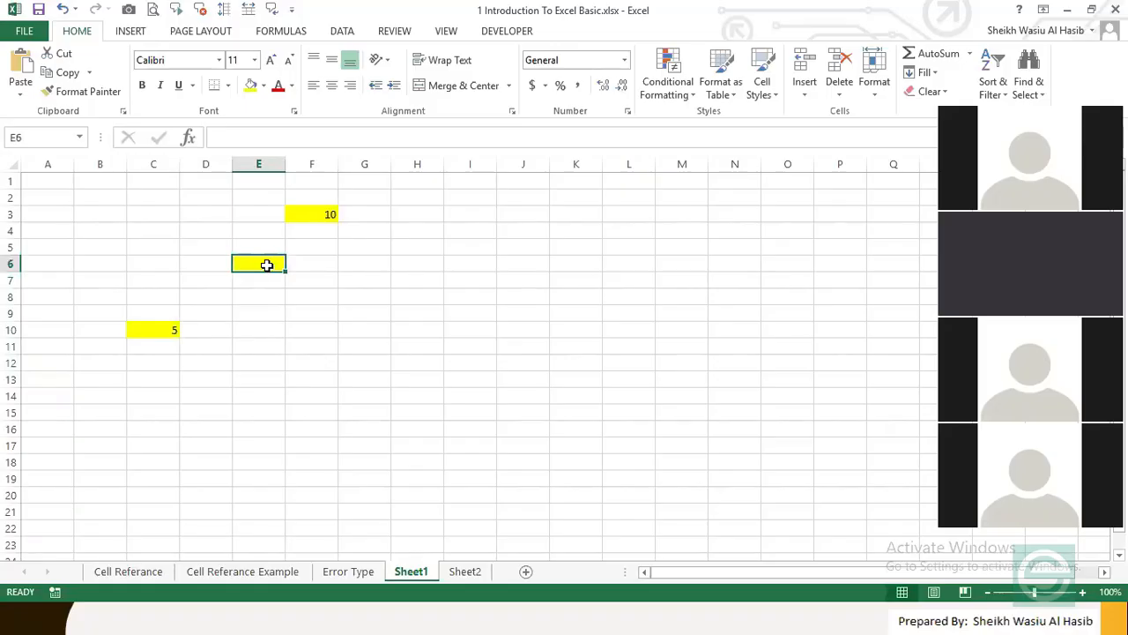
left_click(160, 328)
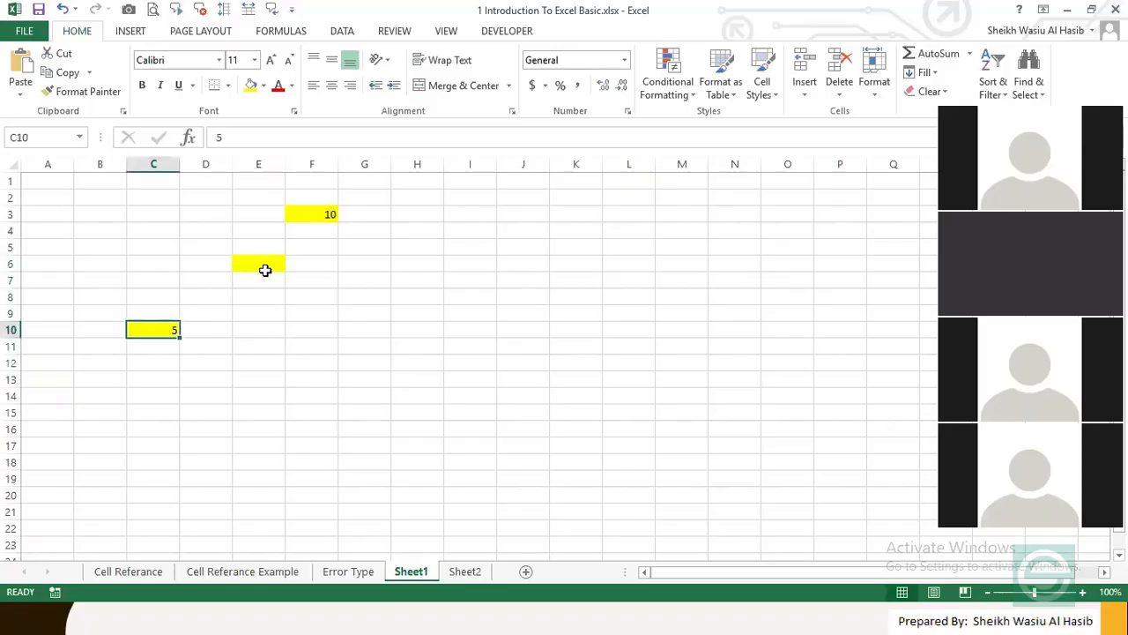
left_click(263, 263)
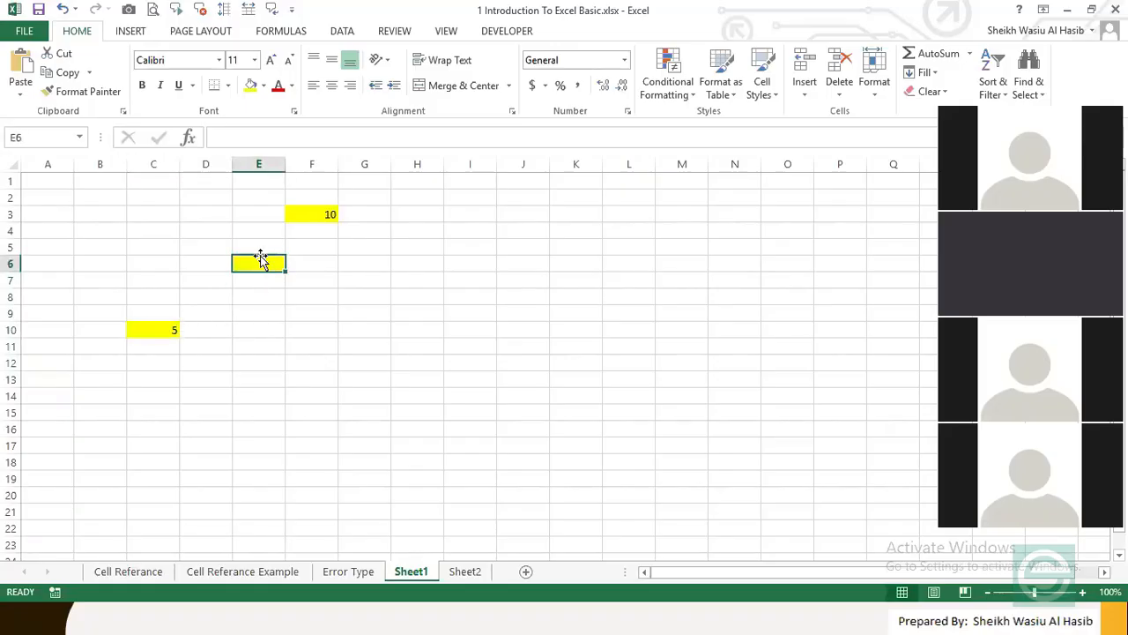
left_click(160, 330)
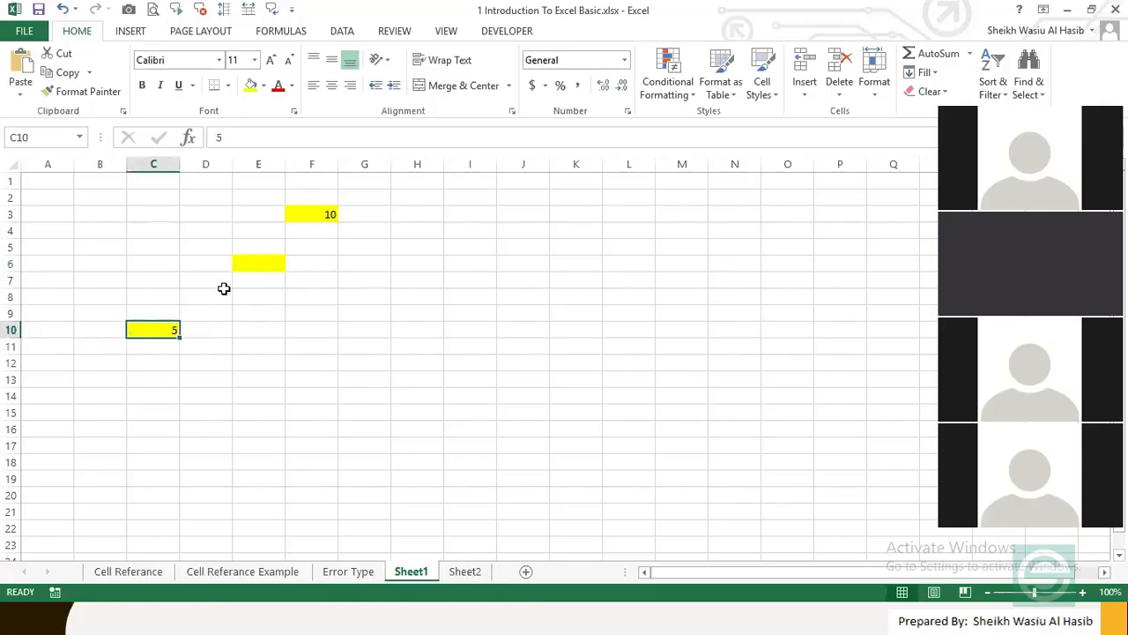
Step: Enter the formula =C10 in cell E6, picking C10 as the reference
left_click(260, 269)
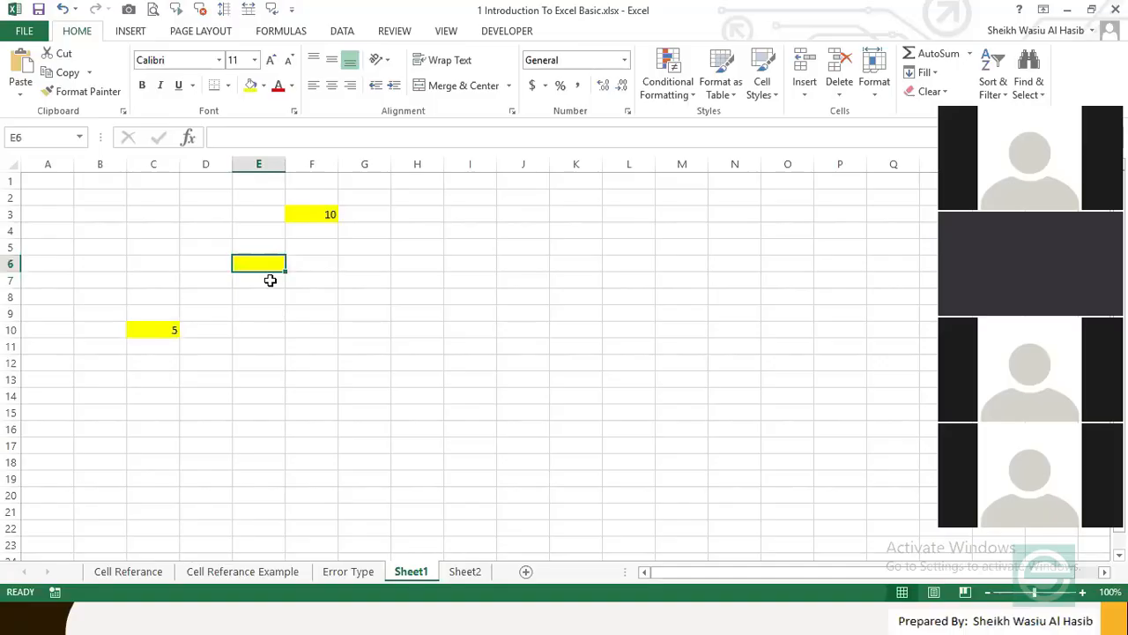
type("=")
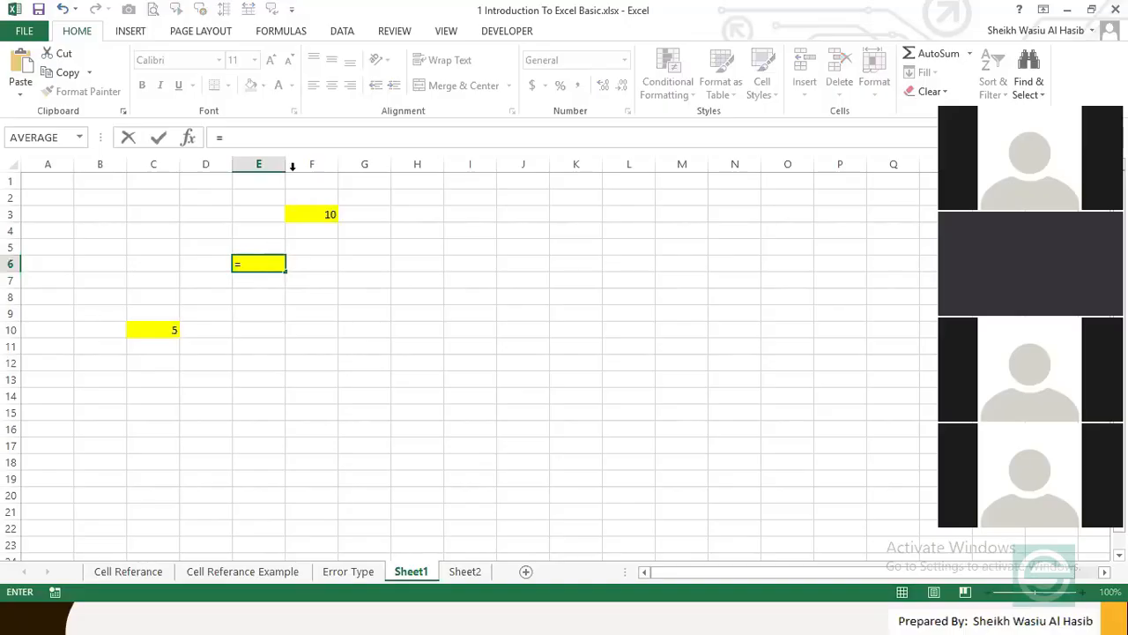
left_click(171, 332)
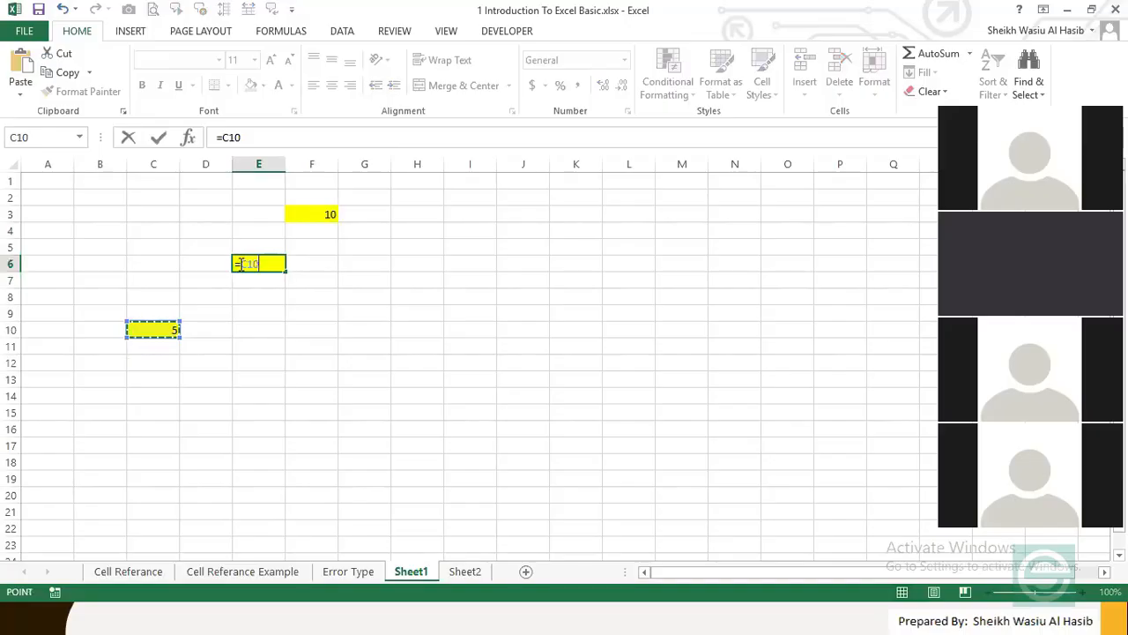
left_click_drag(240, 263, 261, 264)
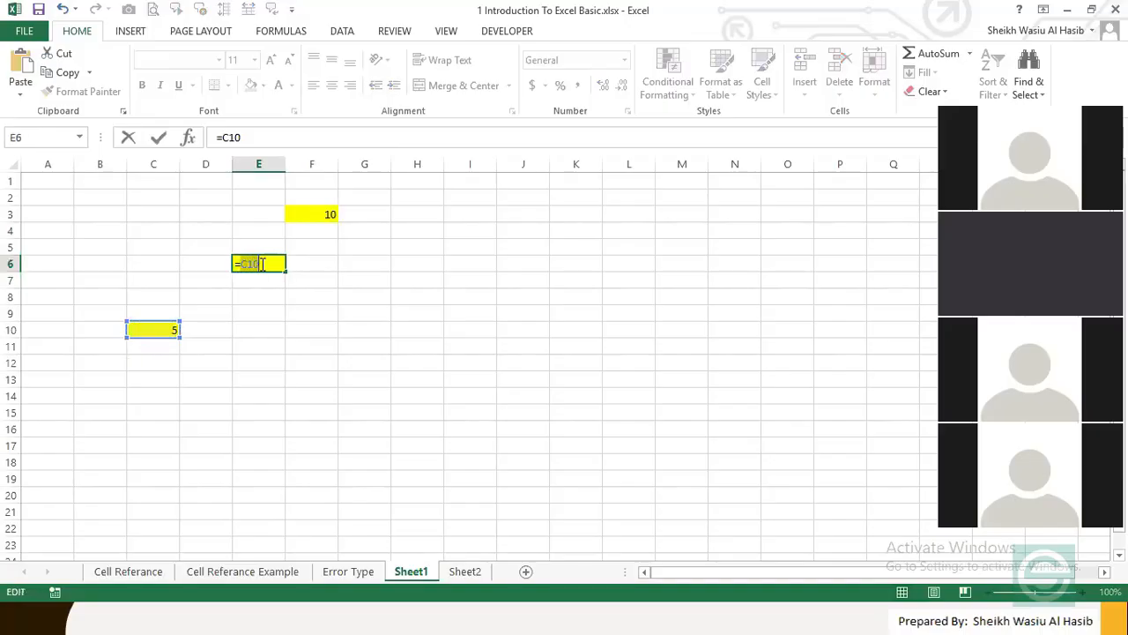
left_click(262, 264)
key("Return")
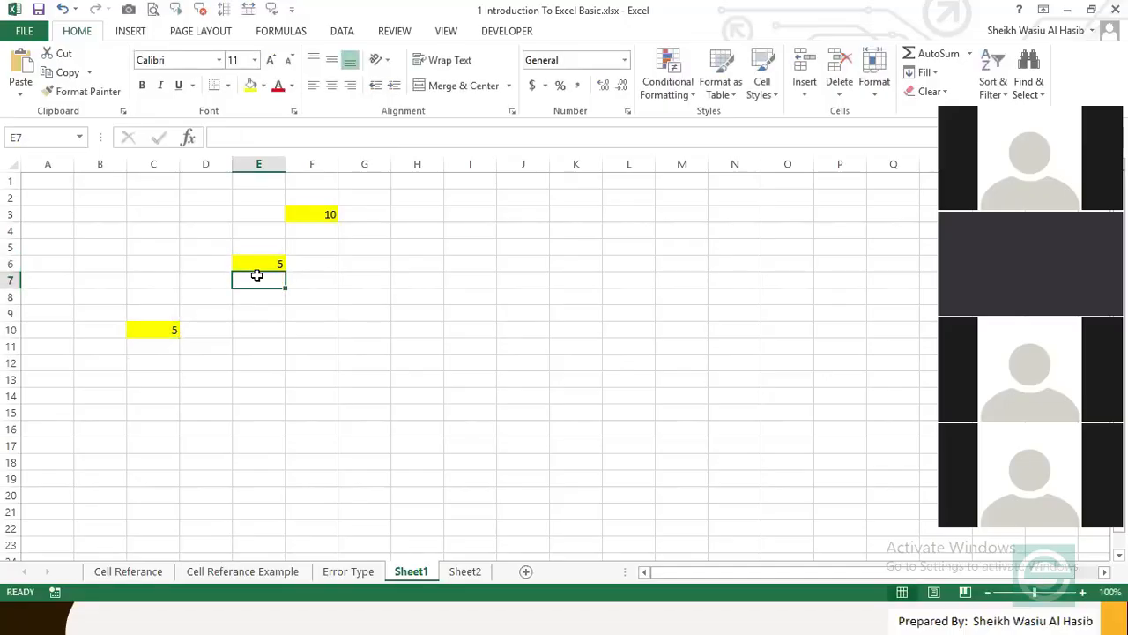
Step: Compare the formula in cell E6 with the value in its source cell C10
left_click(257, 263)
left_click(163, 331)
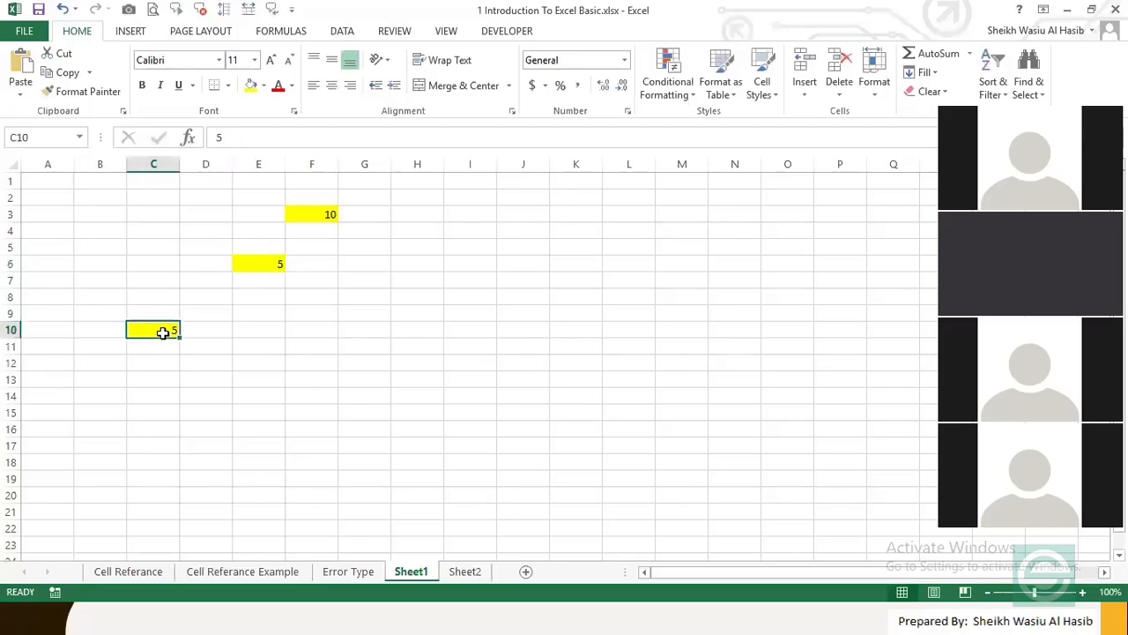
left_click(262, 267)
left_click(165, 330)
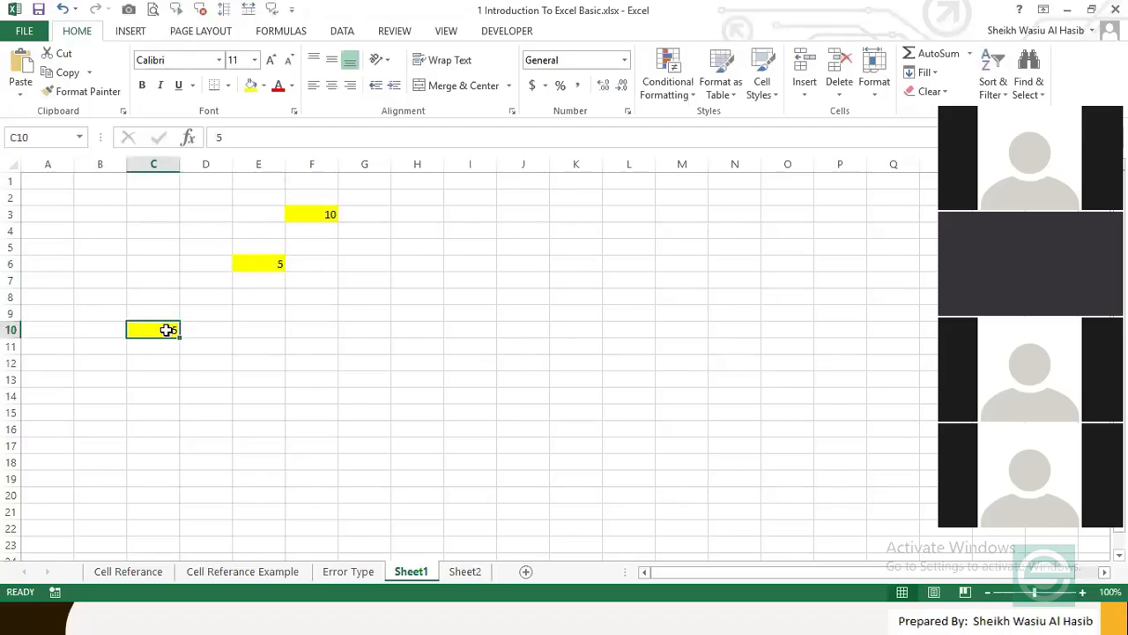
left_click(252, 264)
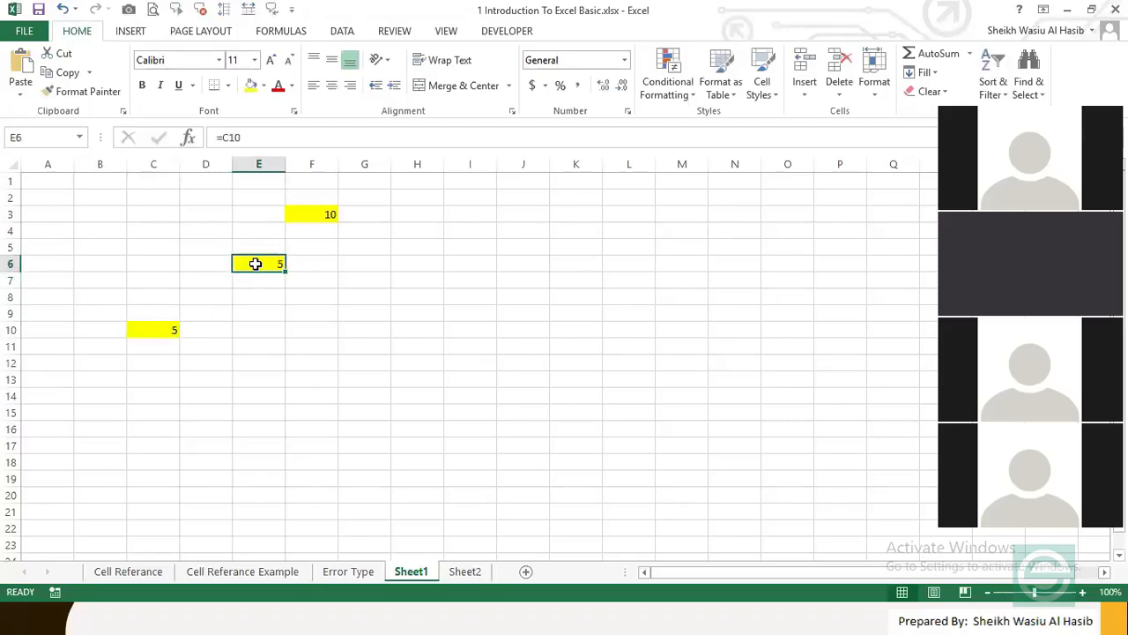
Step: Examine the column and row parts of the C10 reference in E6's formula and close the formula without changes
left_click(225, 137)
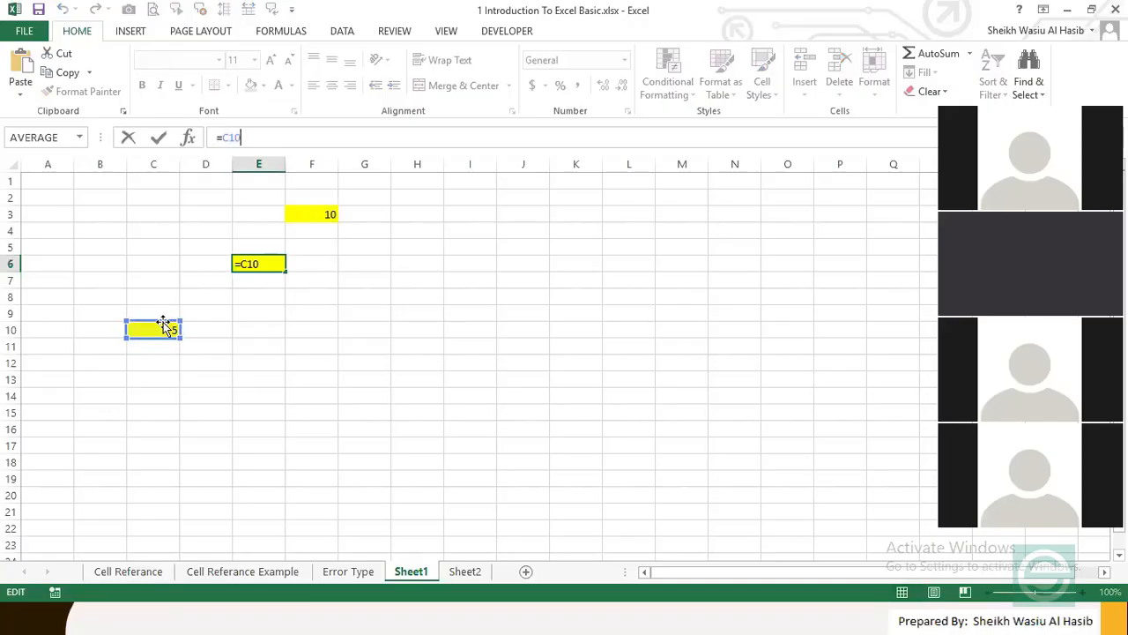
double_click(231, 138)
left_click(246, 138)
left_click_drag(230, 137, 250, 139)
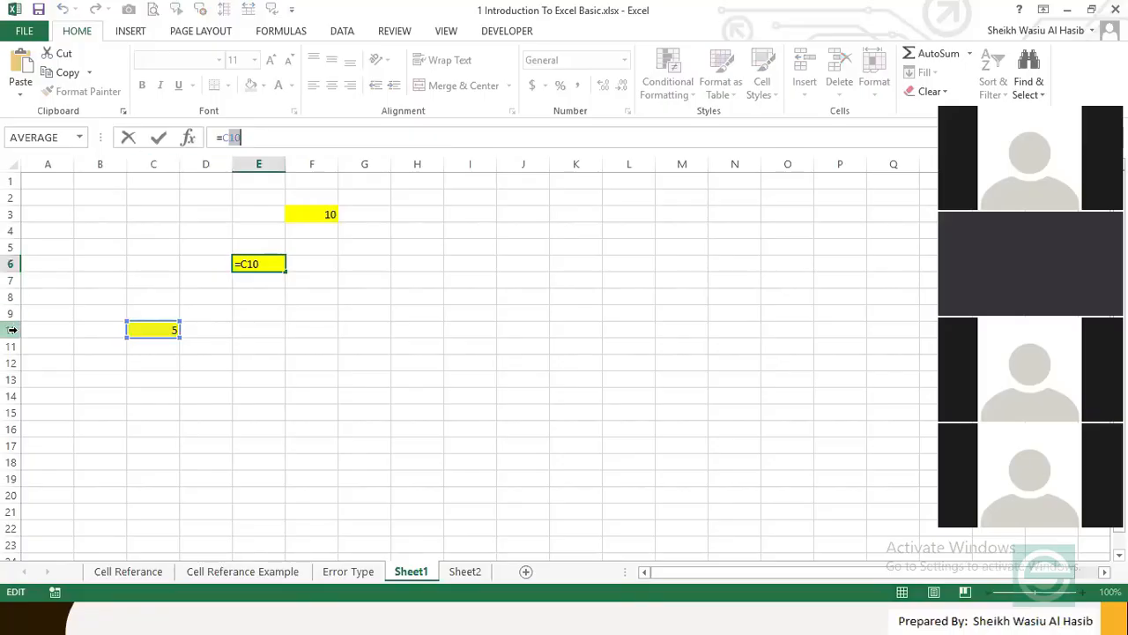
left_click(283, 139)
key("Return")
left_click(275, 265)
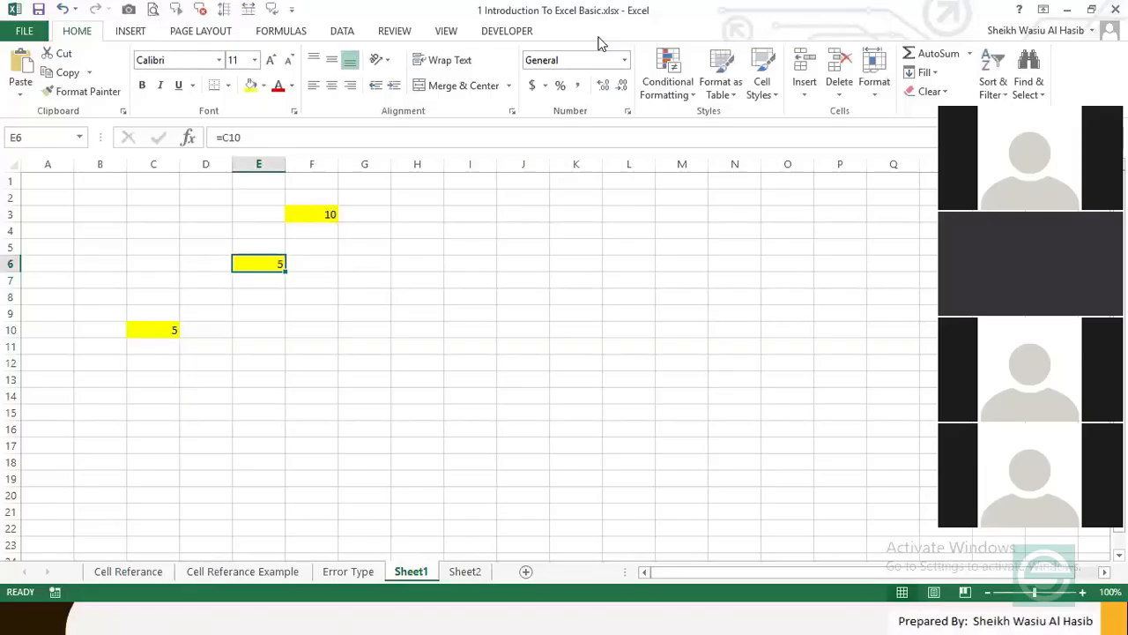
left_click(600, 38)
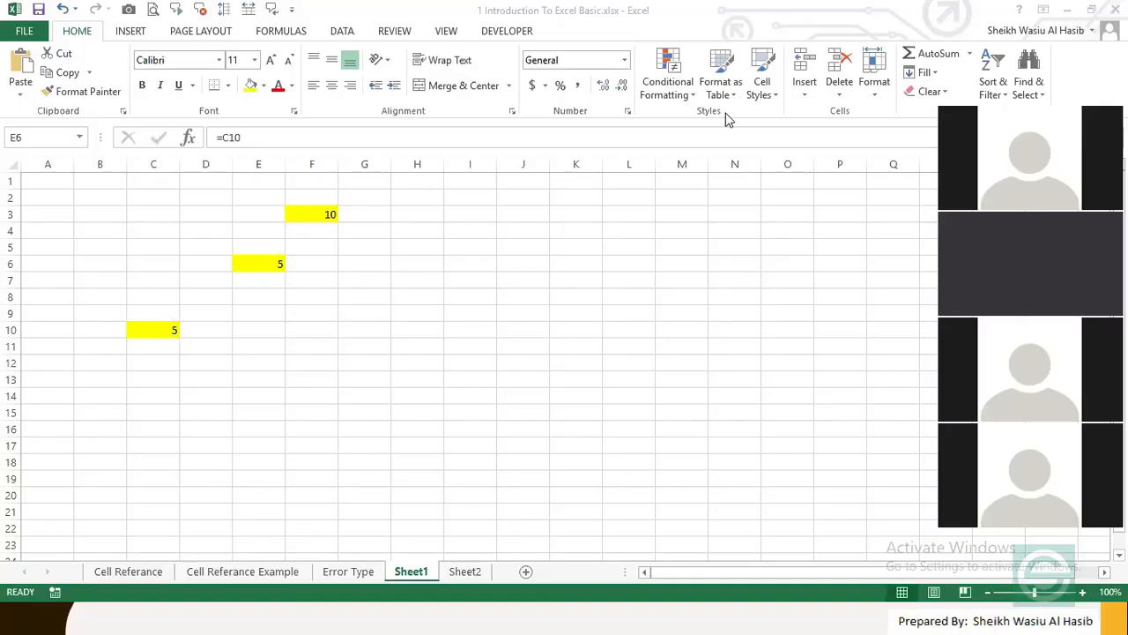
left_click(411, 428)
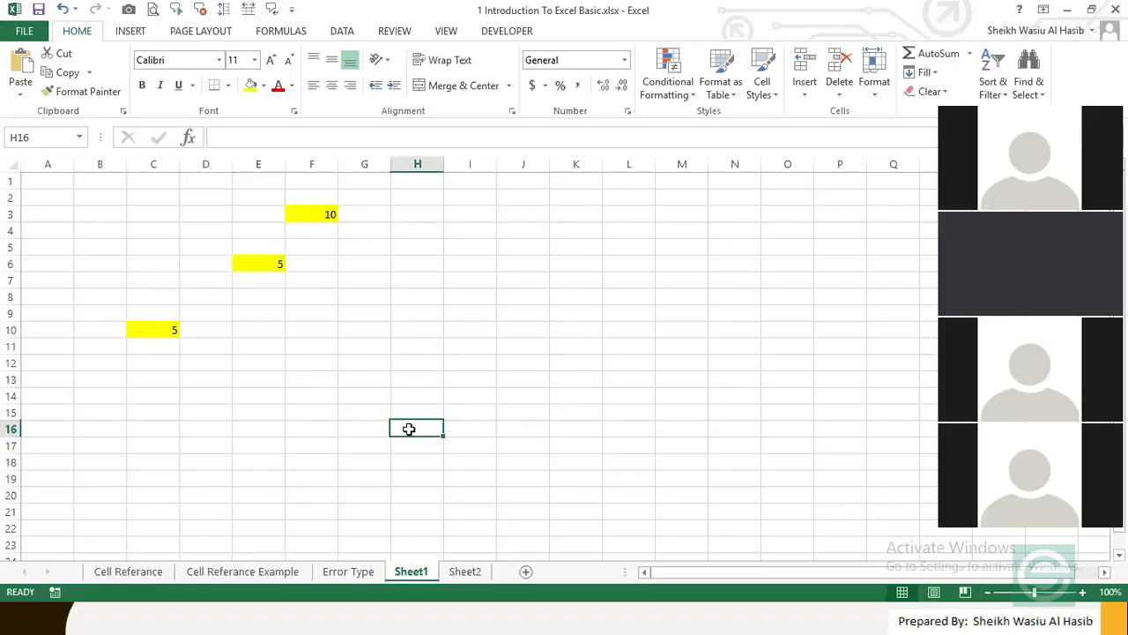
left_click(296, 231)
left_click(265, 265)
left_click(294, 213)
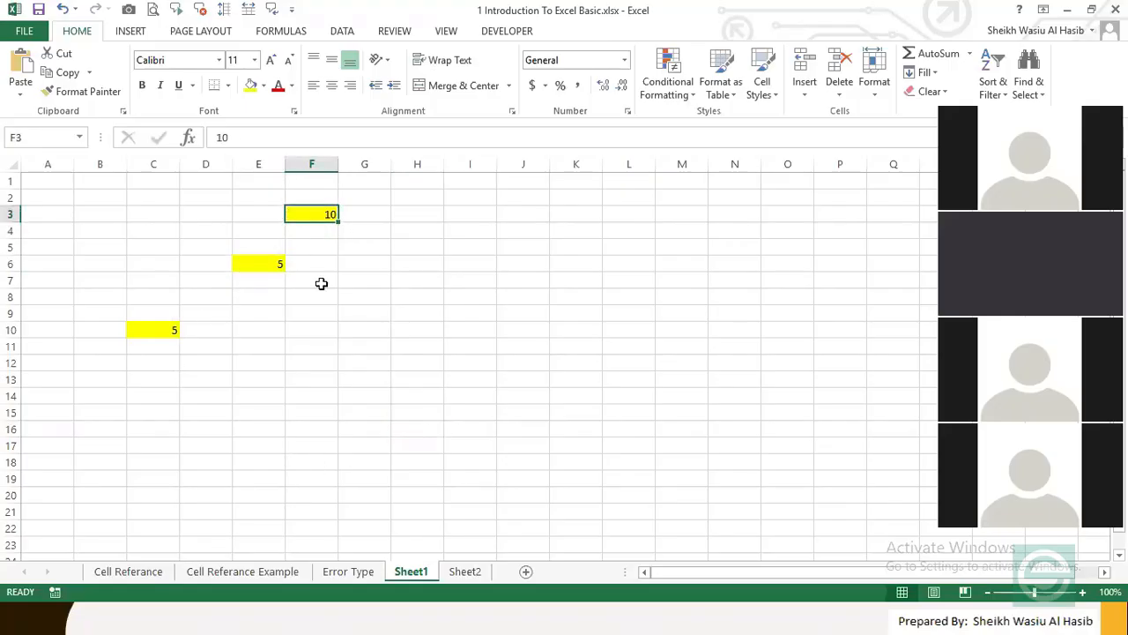
key("ctrl+t")
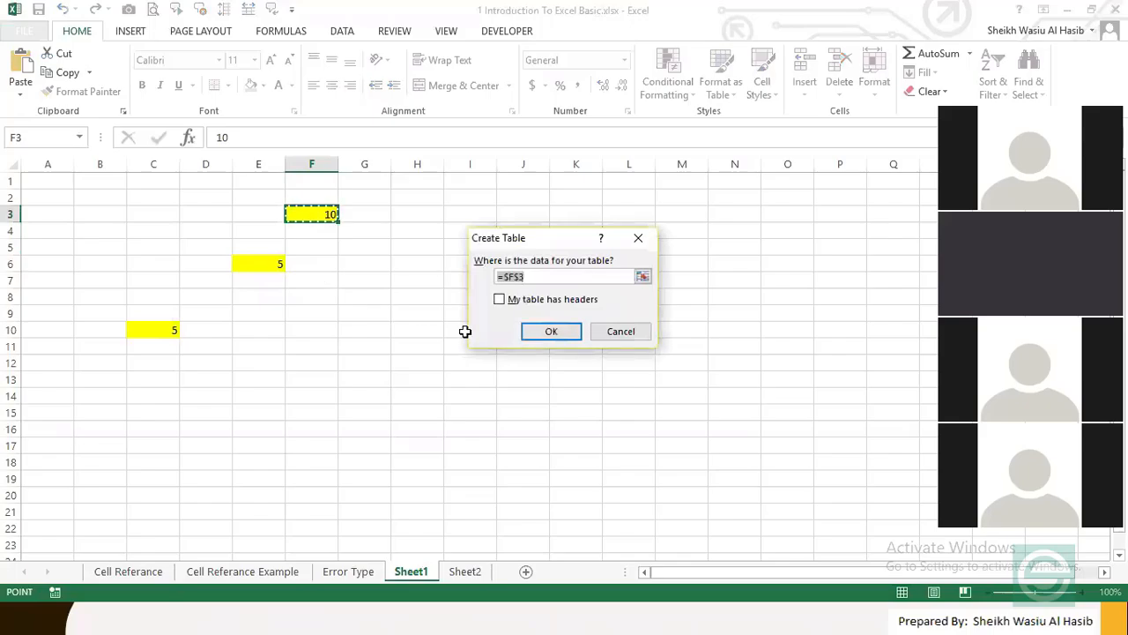
left_click(622, 330)
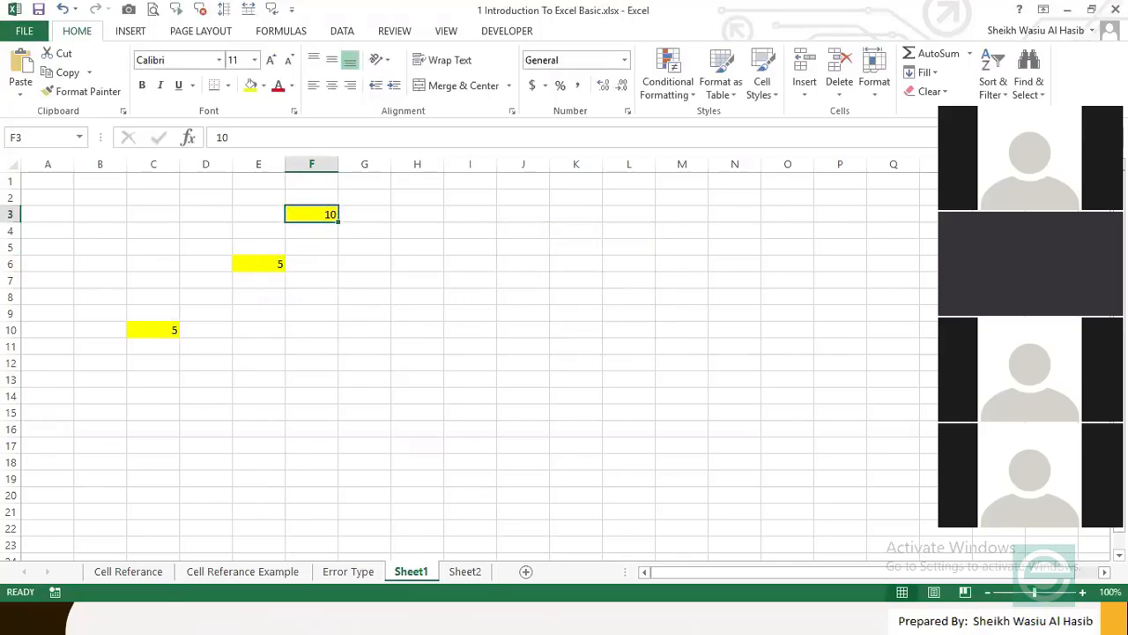
Step: Switch to the slide show and advance the Cell Reference slide
key("alt+Tab")
left_click(417, 294)
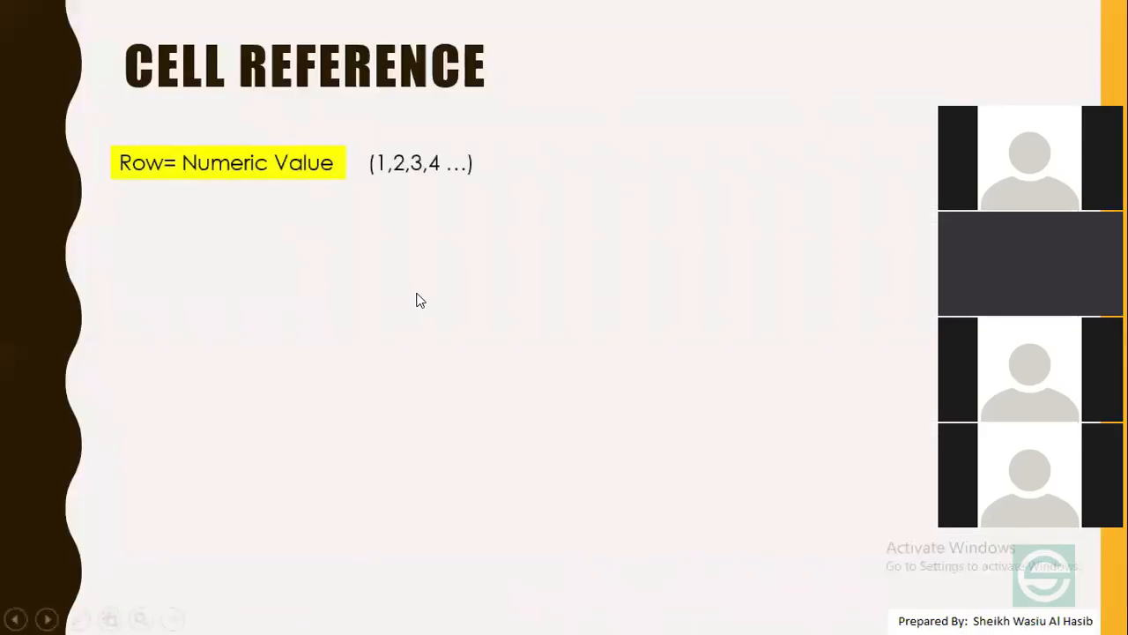
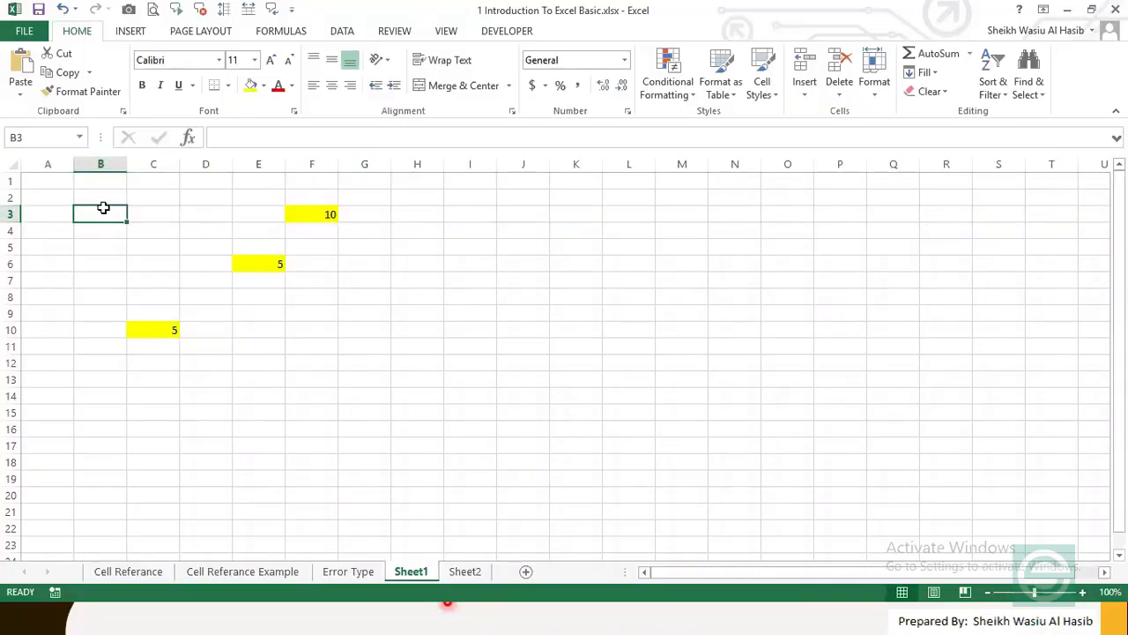
Step: Enter the formula =B3 in cell C3, picking B3 as the reference
key("Right")
type("=")
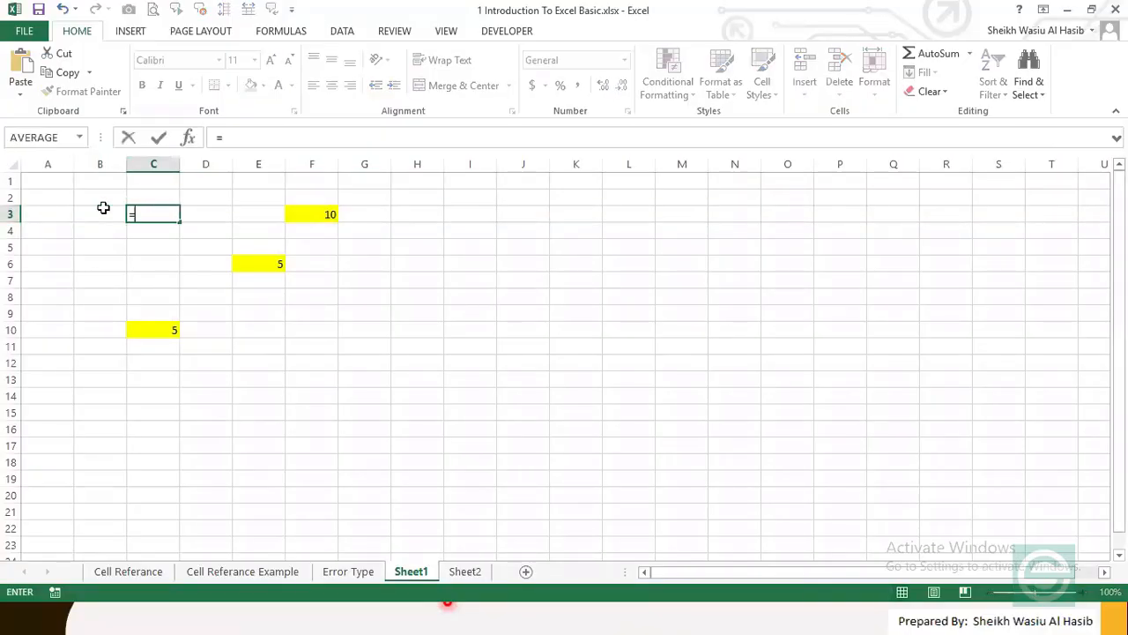
left_click(103, 210)
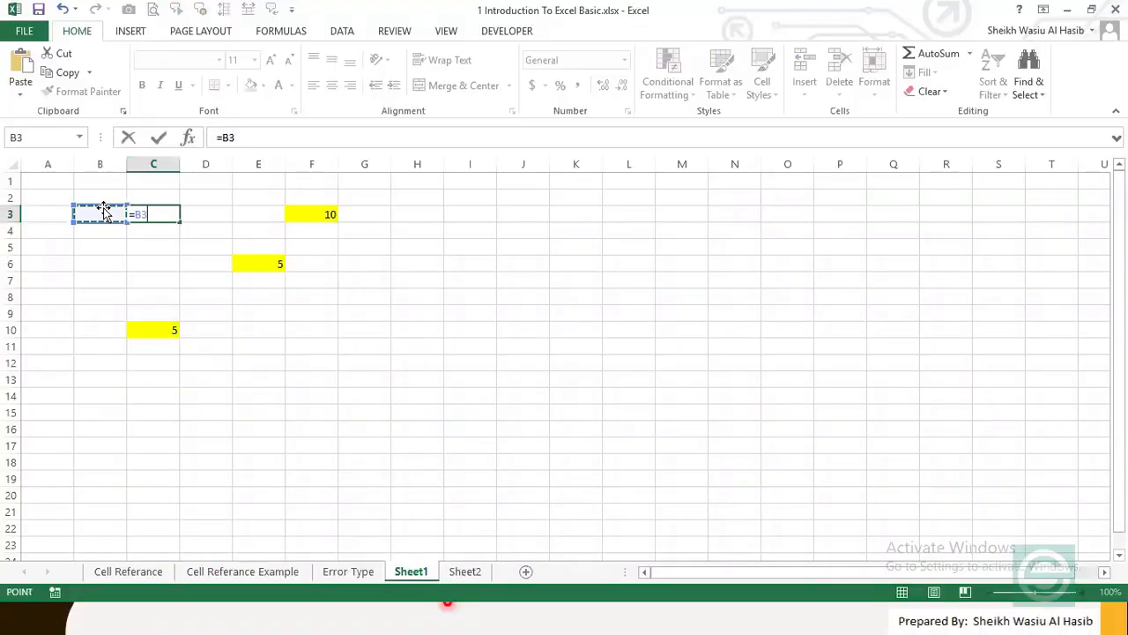
key("ctrl+Return")
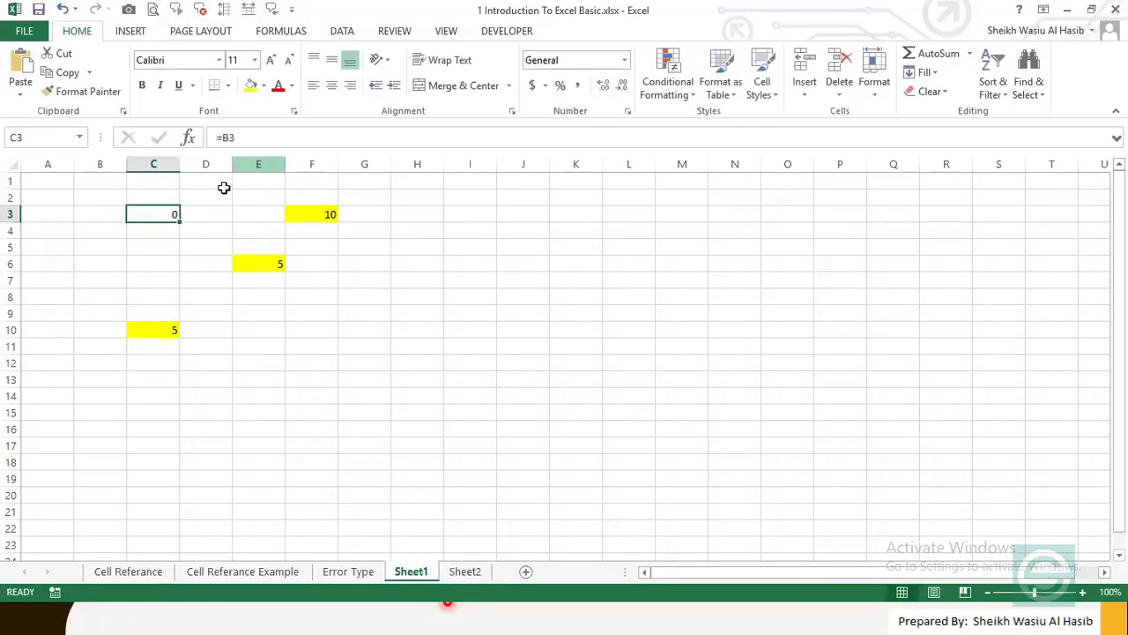
Step: Compare source cell B3 with the reference in C3's formula and close the formula without changes
left_click(92, 212)
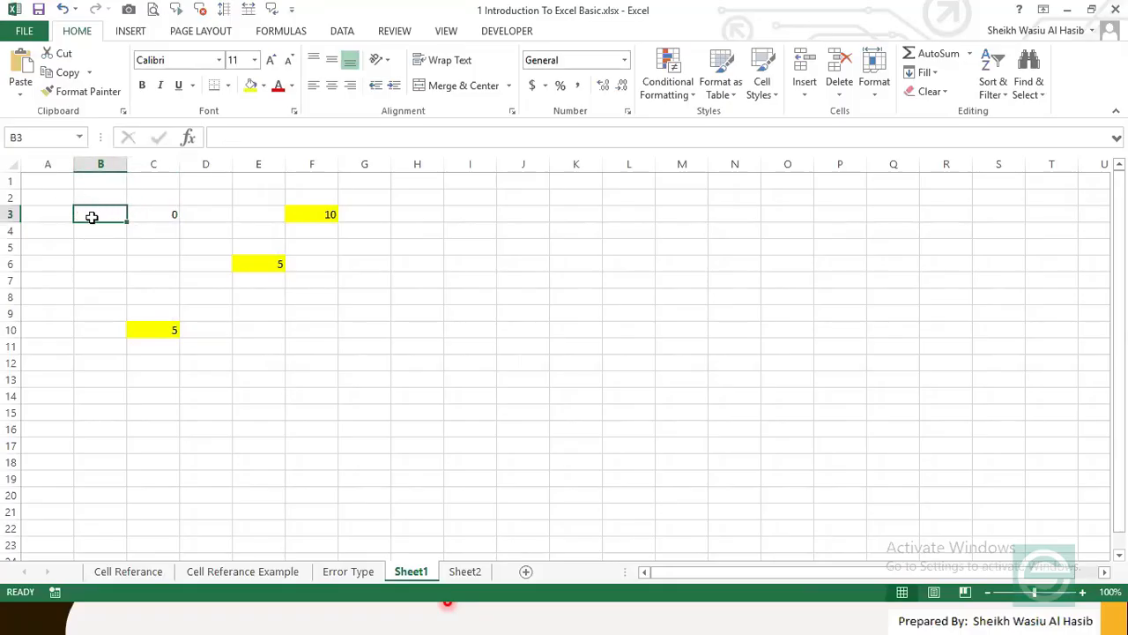
left_click(194, 225)
left_click(169, 214)
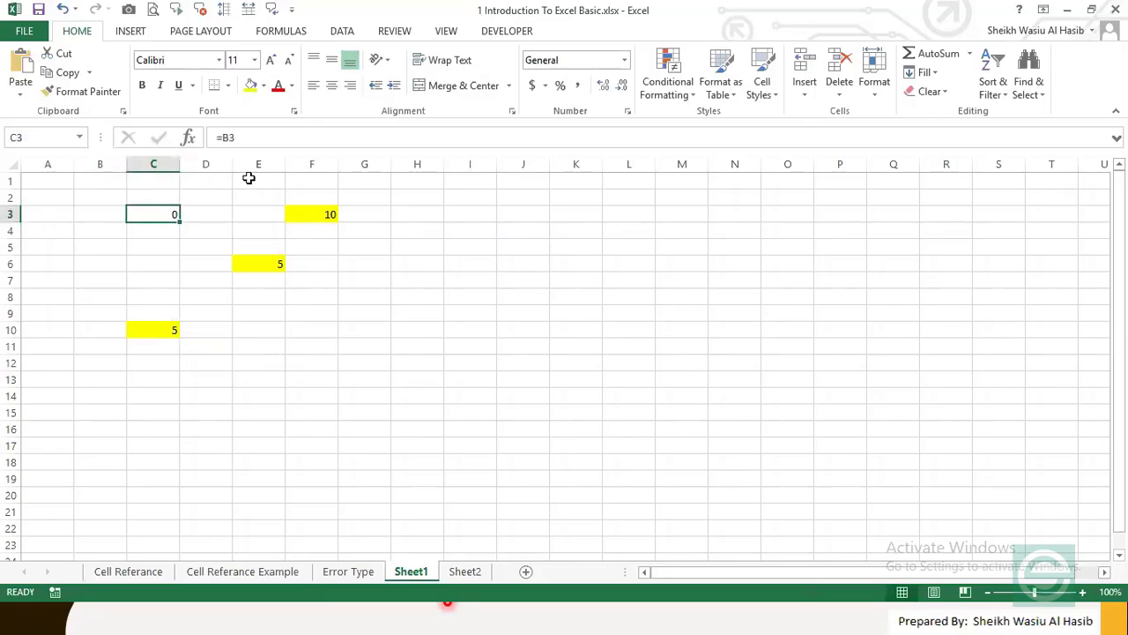
left_click(226, 138)
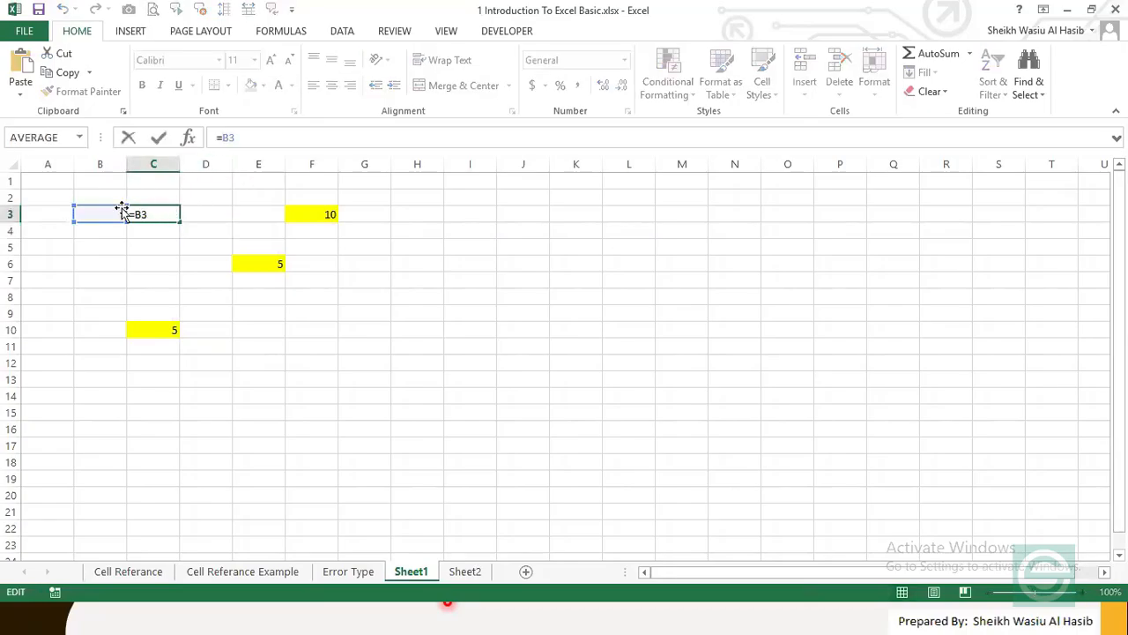
key("ctrl+Return")
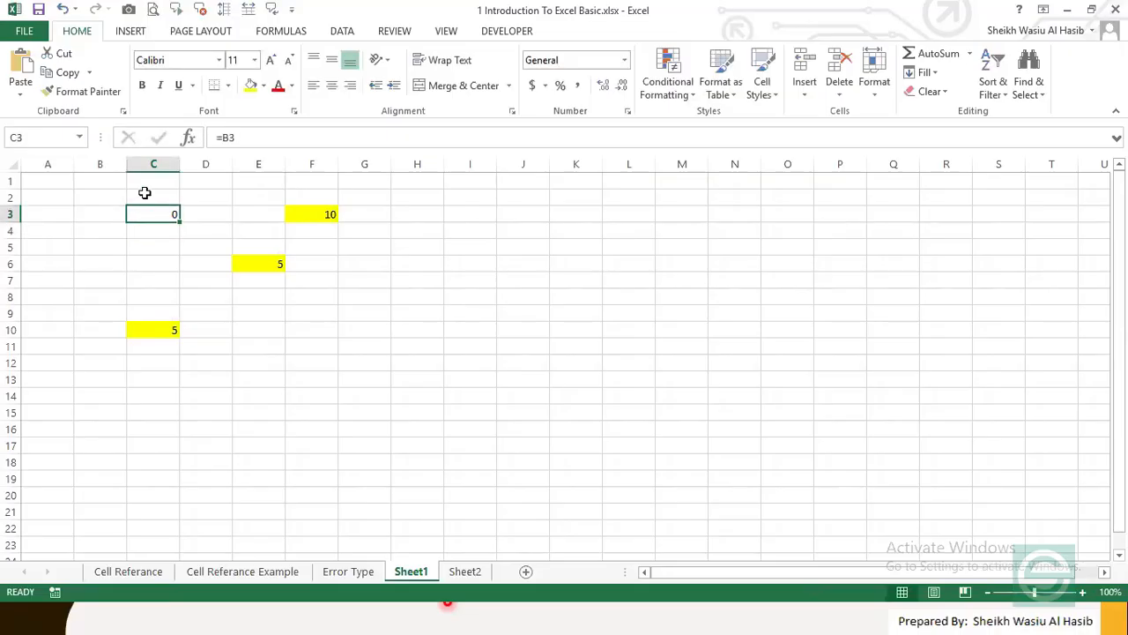
Step: Fix the column part of the reference in cell C3 by changing its formula to =$B3
left_click(224, 138)
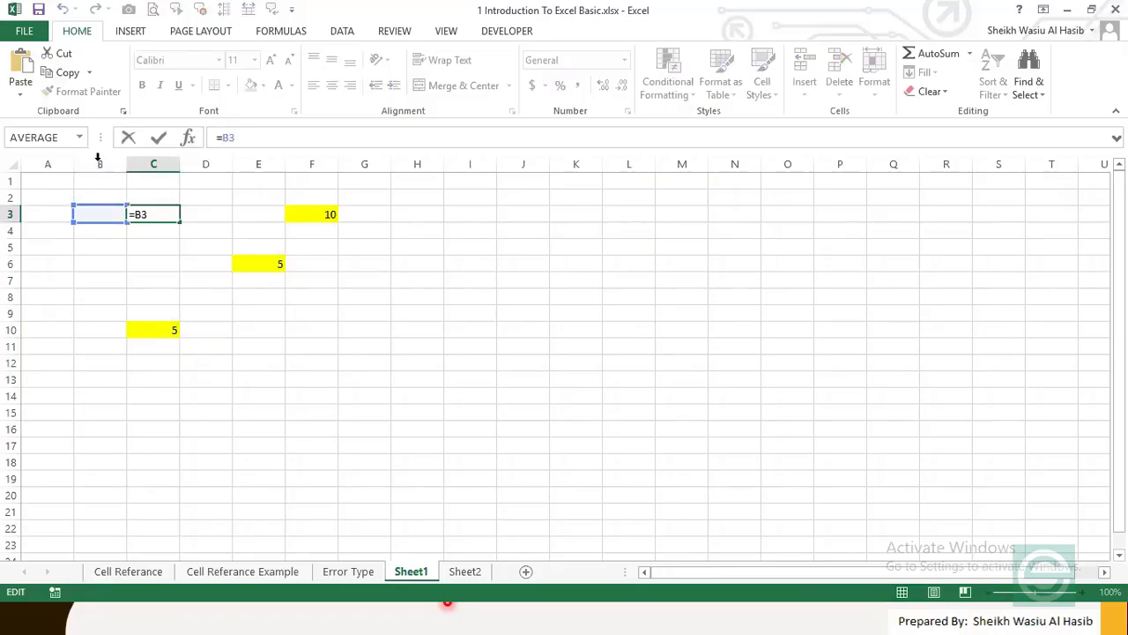
type("$")
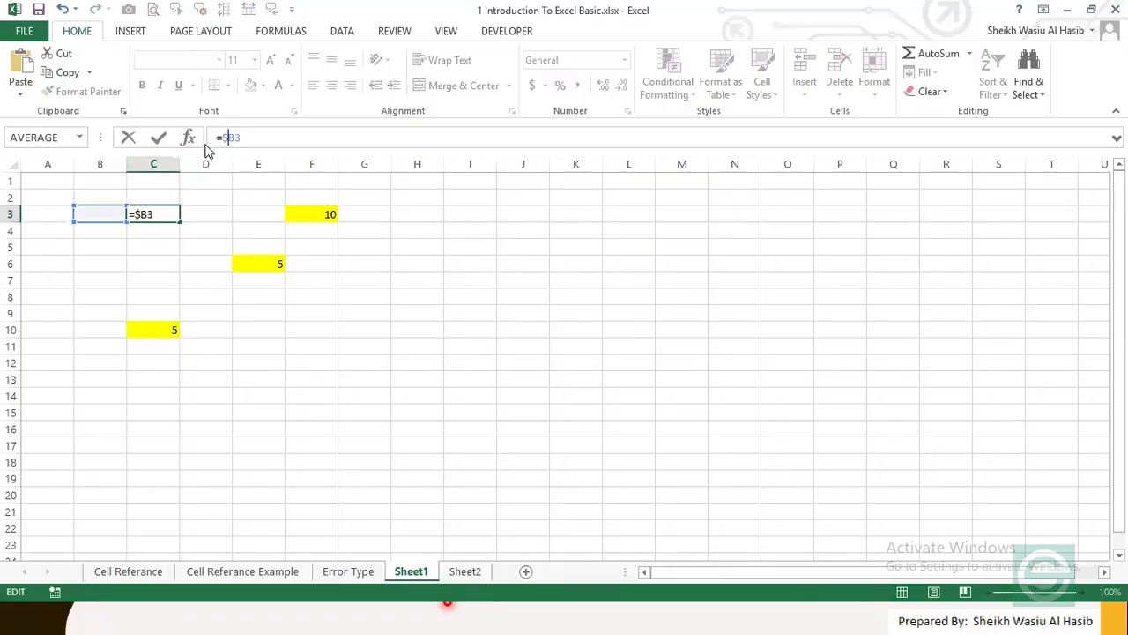
key("Return")
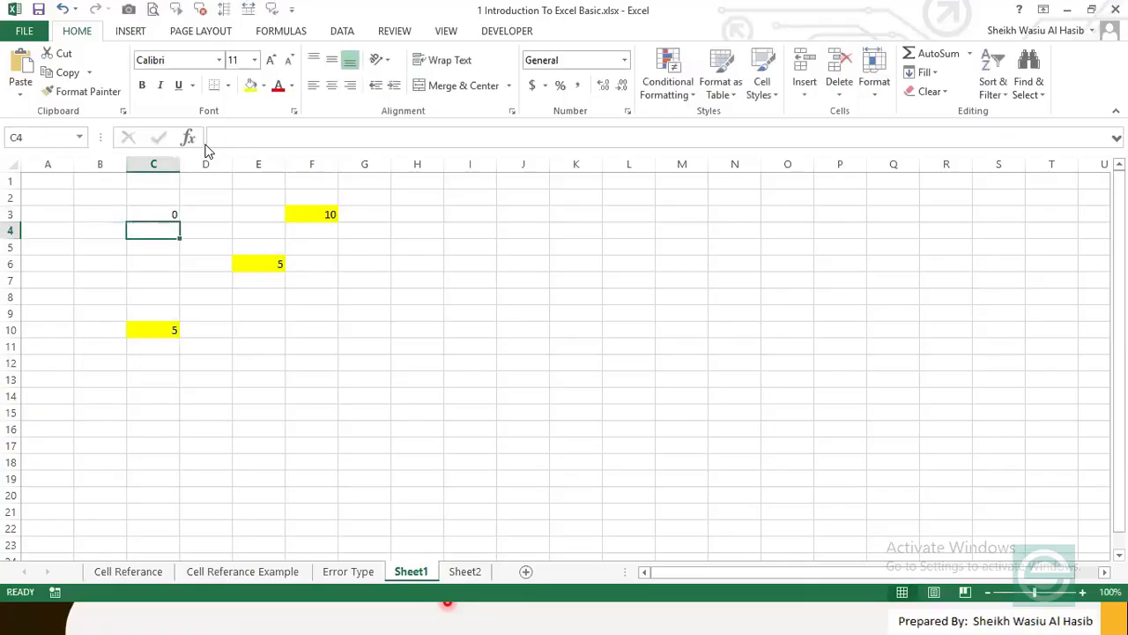
key("Up")
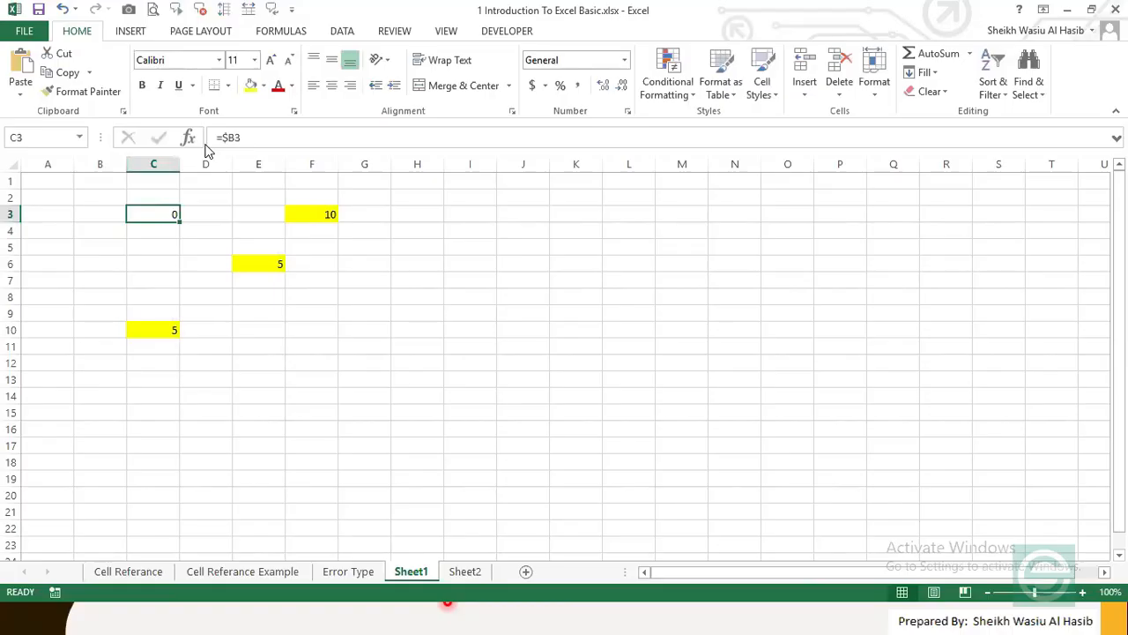
left_click(452, 246)
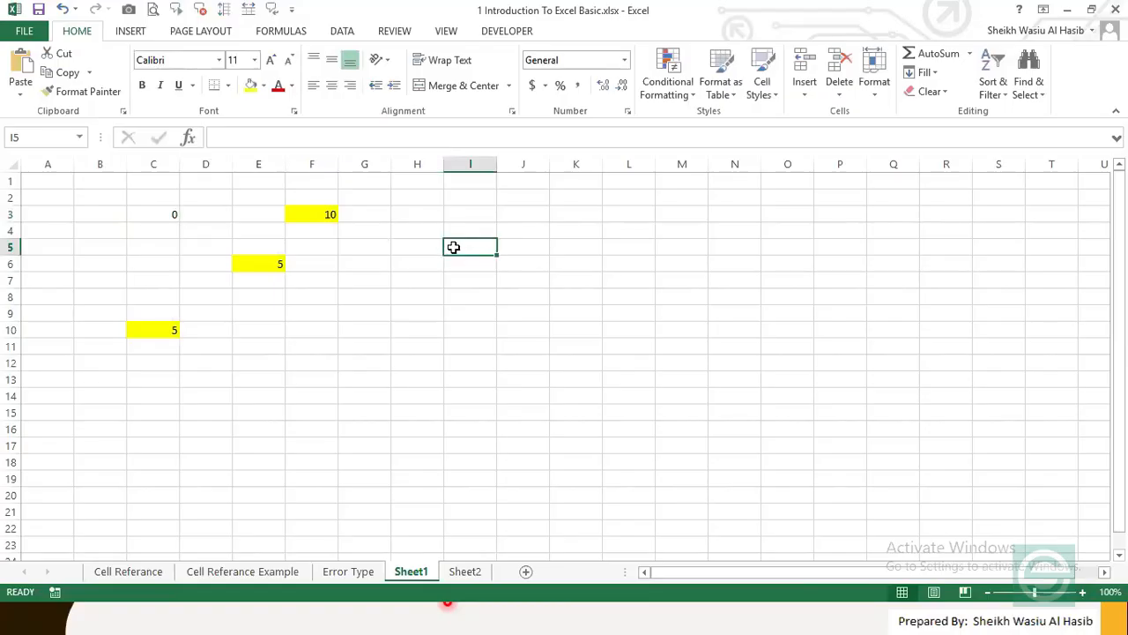
type("b3")
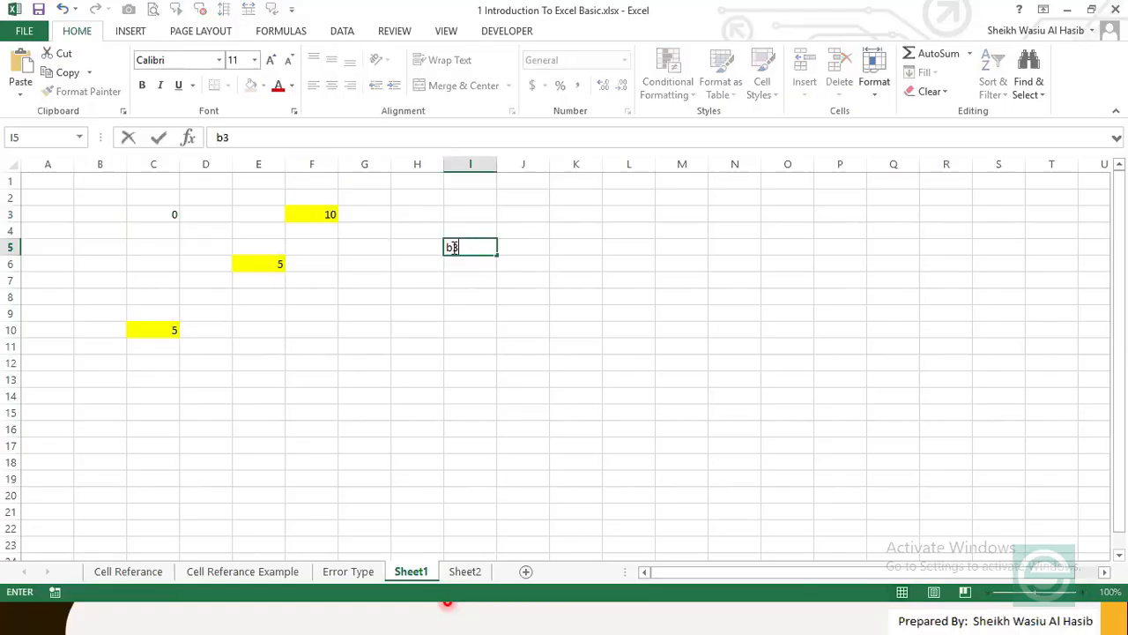
key("BackSpace")
key("BackSpace")
key("Return")
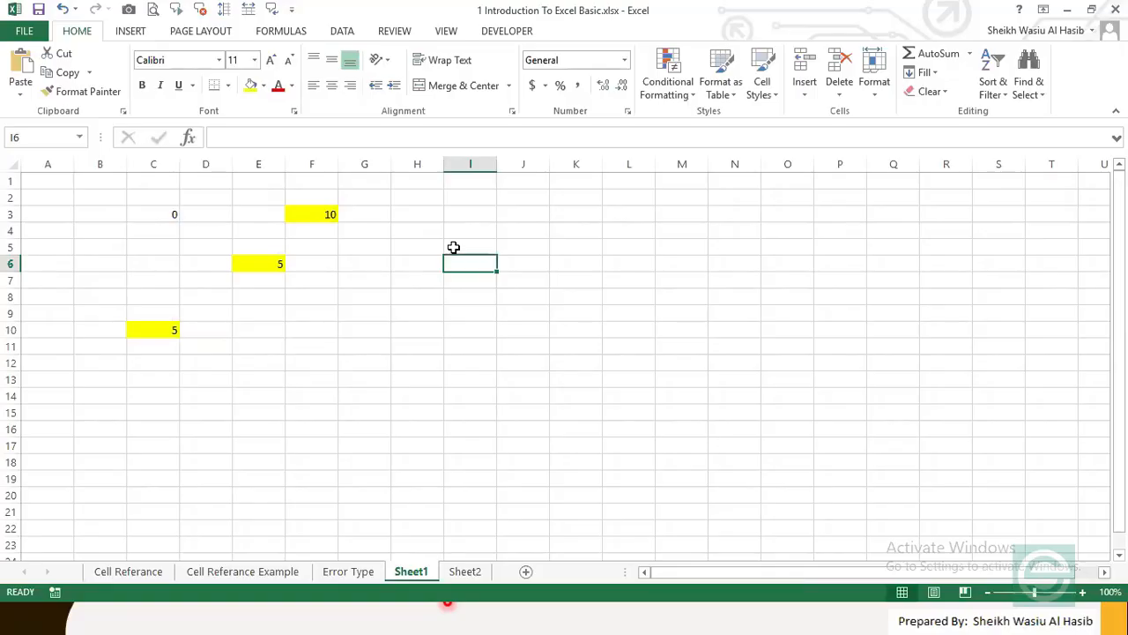
key("Right")
key("Right")
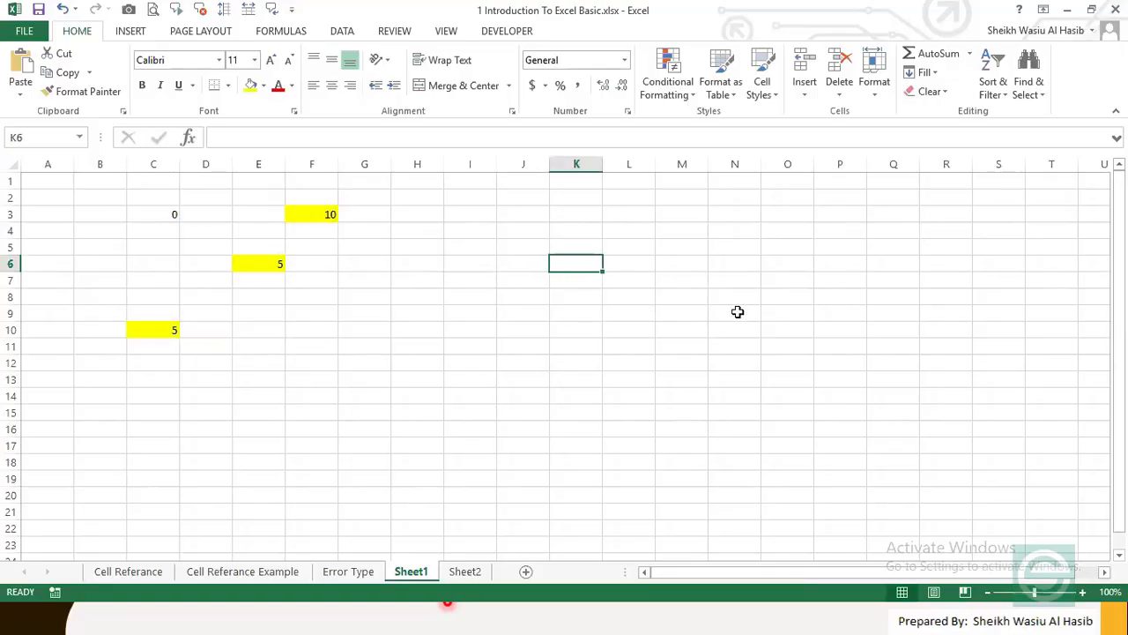
Step: Switch to the slide show and review the relative, absolute and mixed types on the Cell Reference slide
key("alt+Tab")
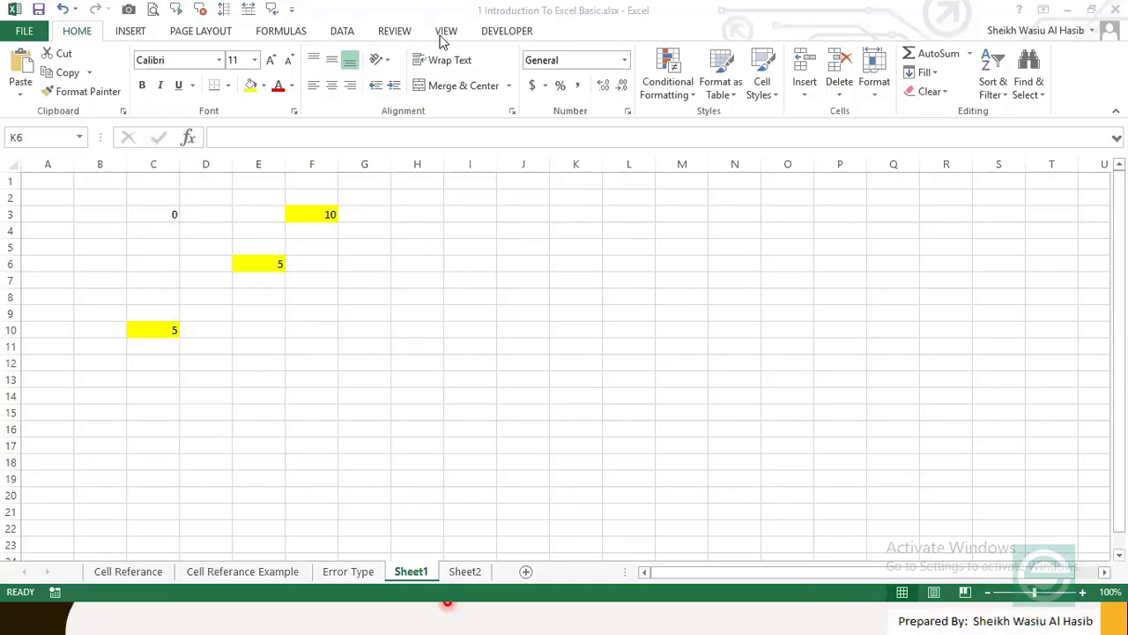
left_click(480, 626)
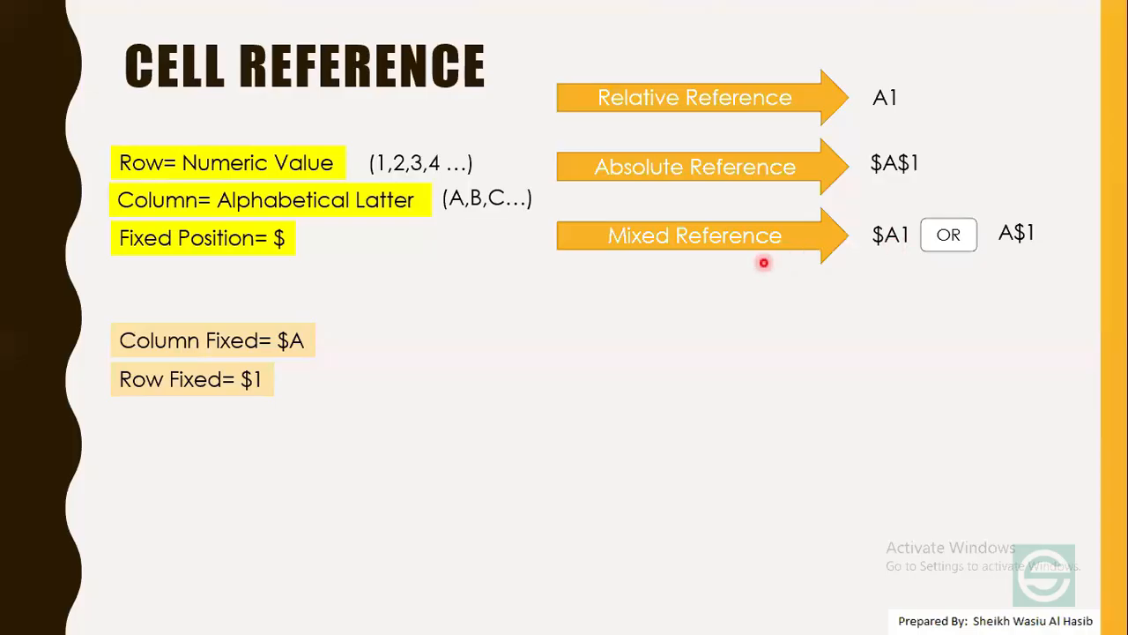
Step: Switch back to the Excel workbook and select cell K2 on Sheet1
key("alt+Tab")
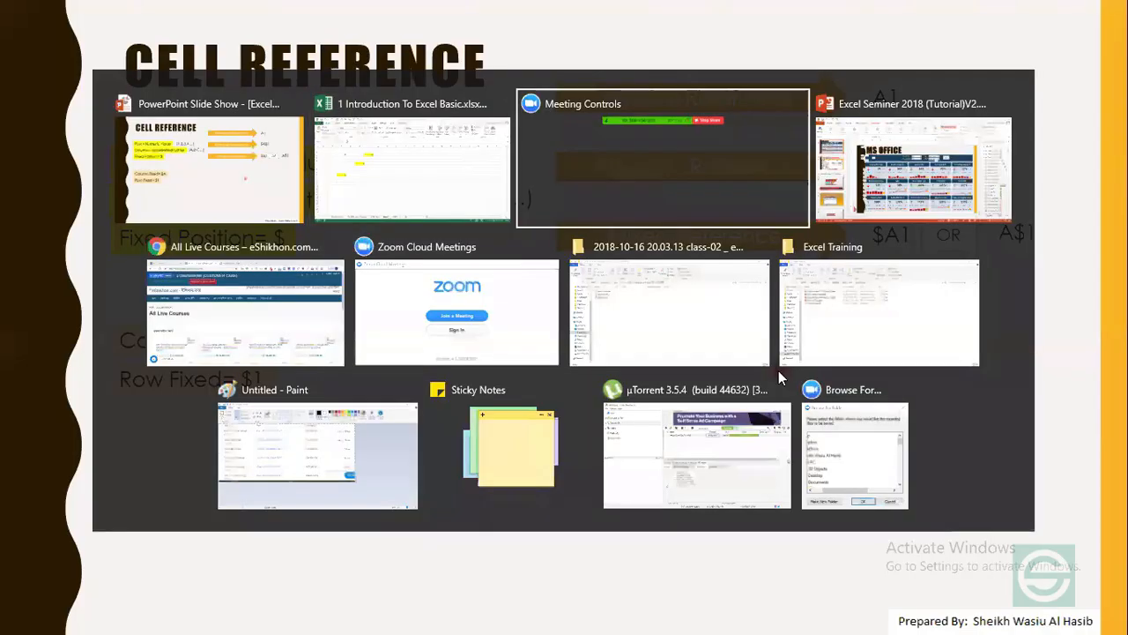
key("alt+Tab")
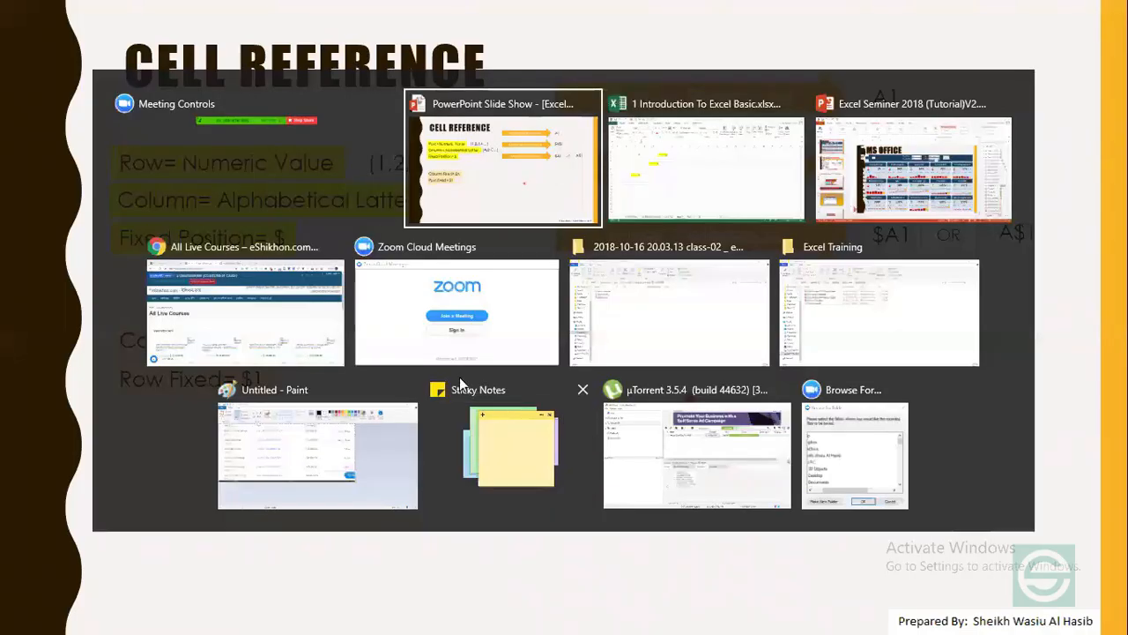
left_click(680, 189)
left_click(596, 345)
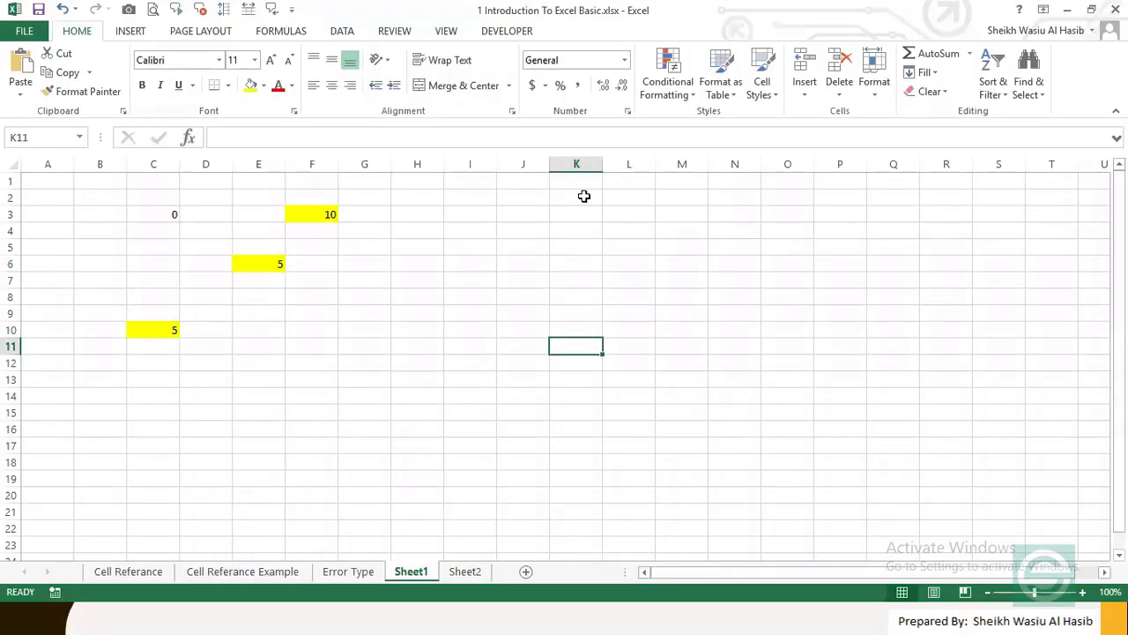
left_click(582, 195)
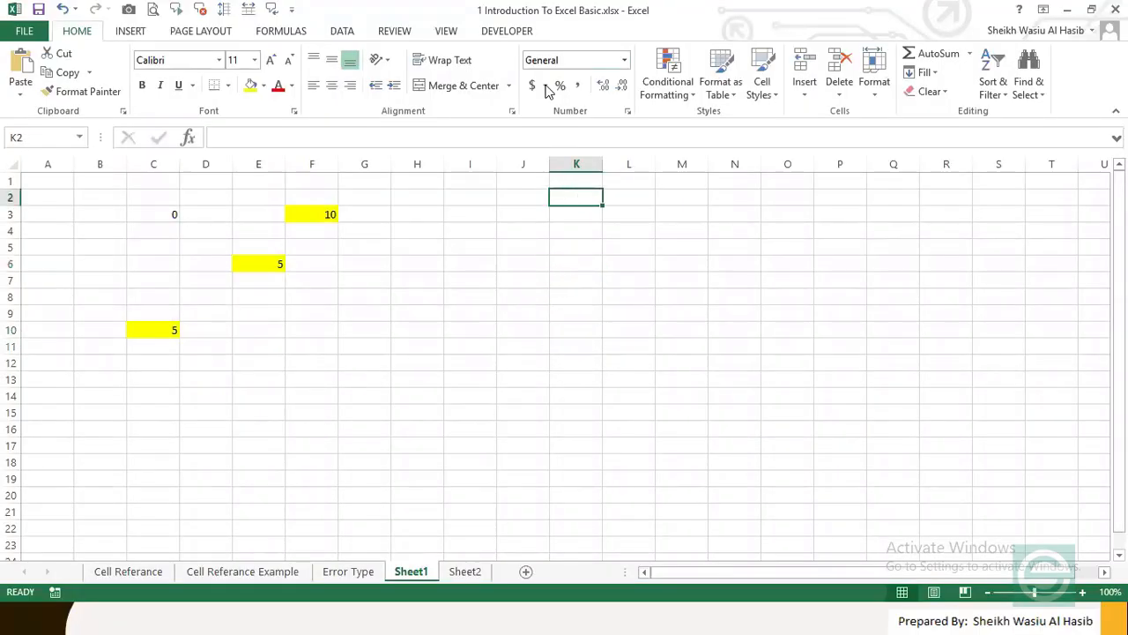
Step: Return from Excel to the Cell Reference slide in the running slide show
key("alt+Tab")
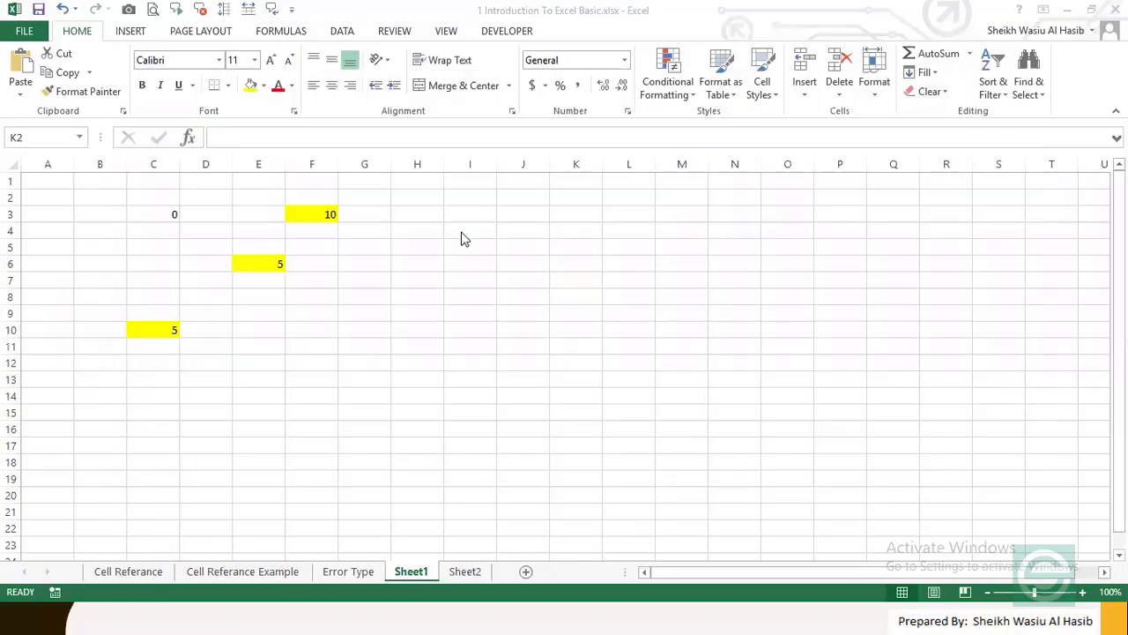
key("alt+Tab")
left_click(667, 157)
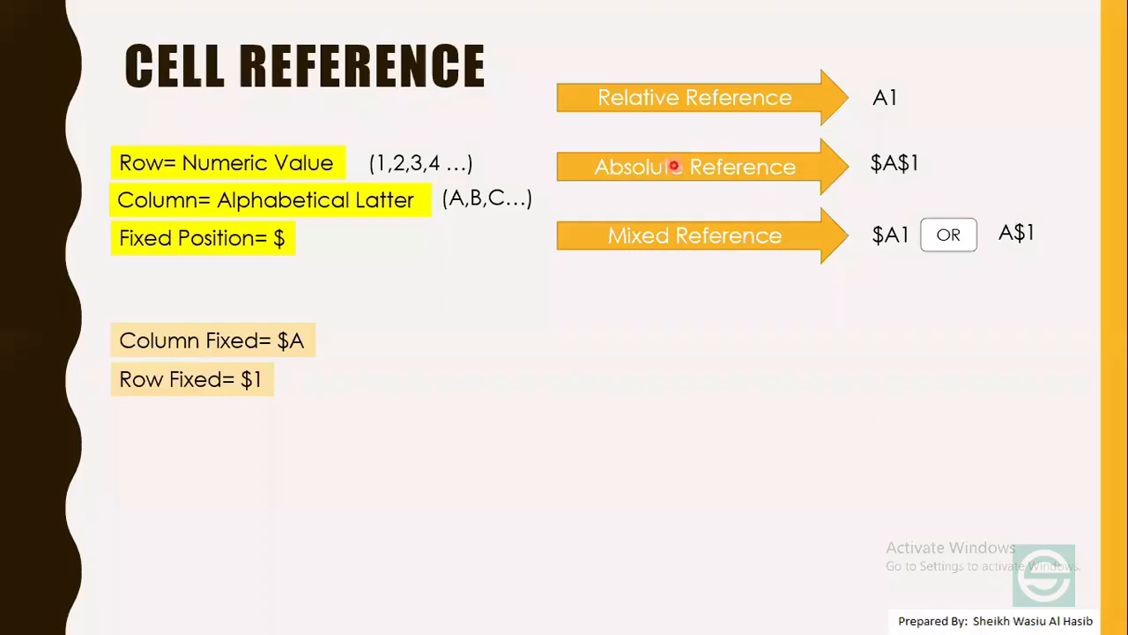
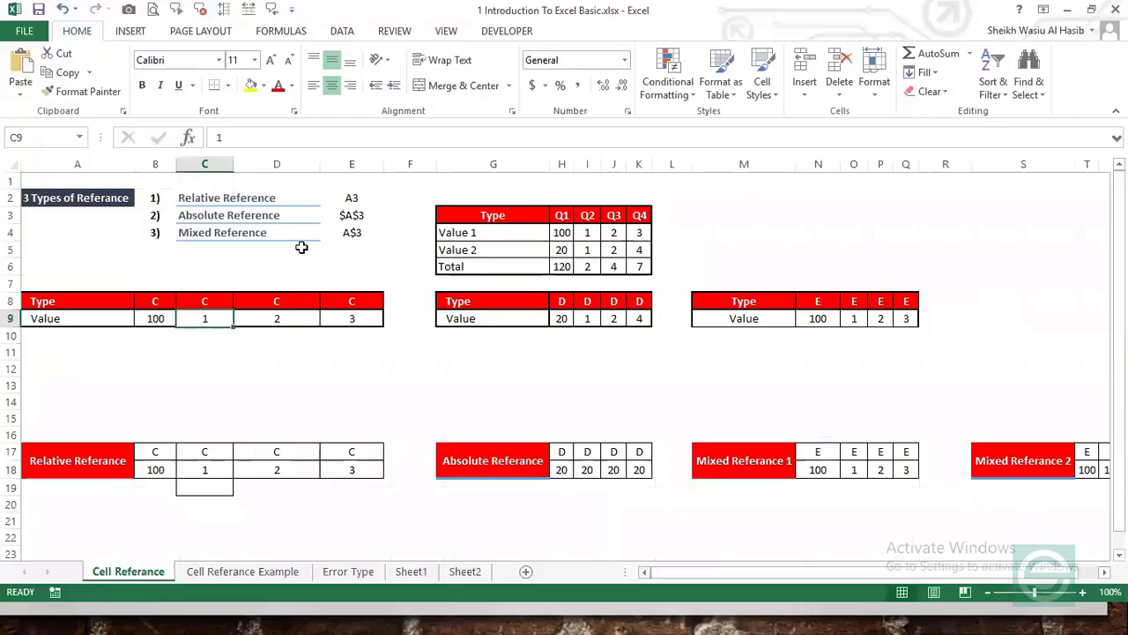
Step: Examine the list of three reference types and their example notations in A2:E4 of the Cell Referance sheet, ending on Relative Reference
left_click(302, 246)
left_click(284, 199)
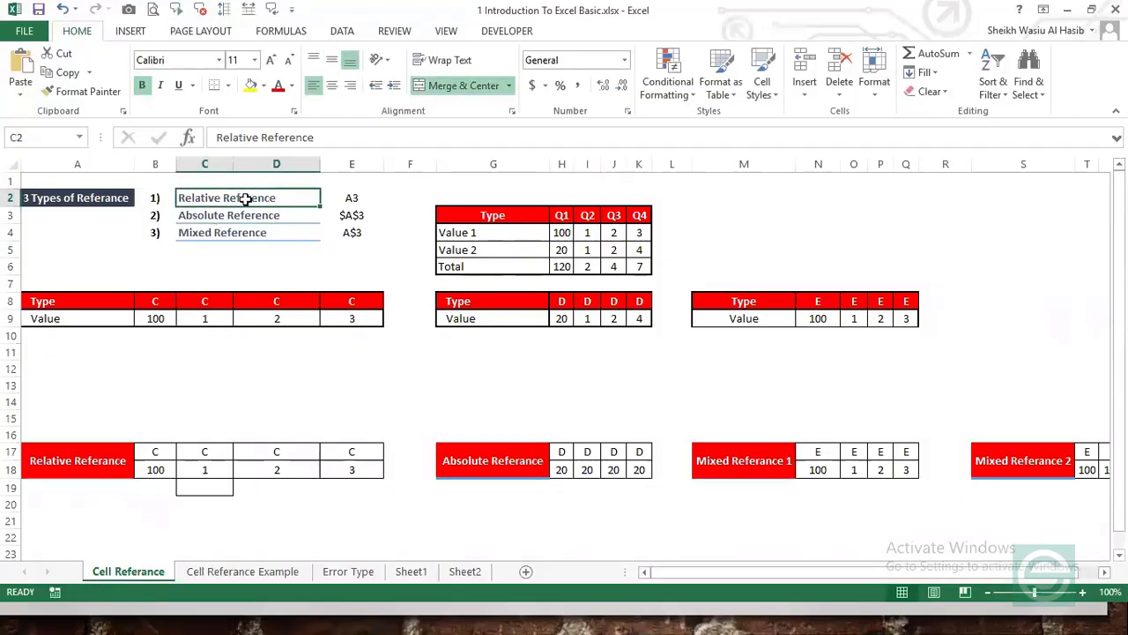
left_click(358, 197)
key("Left")
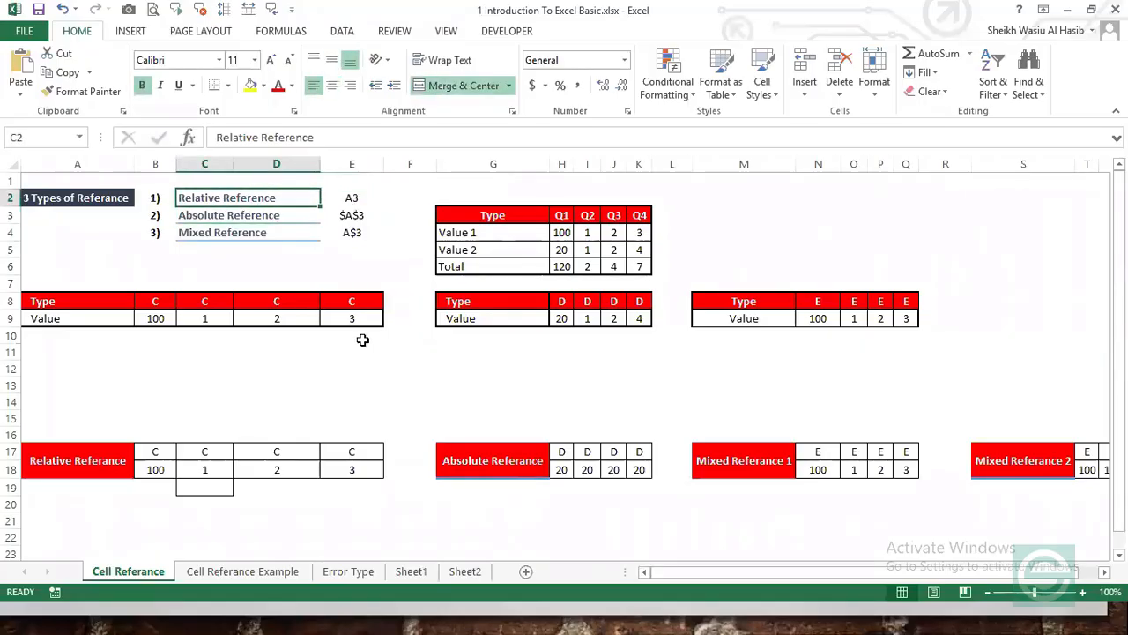
key("Down")
key("shift+Down")
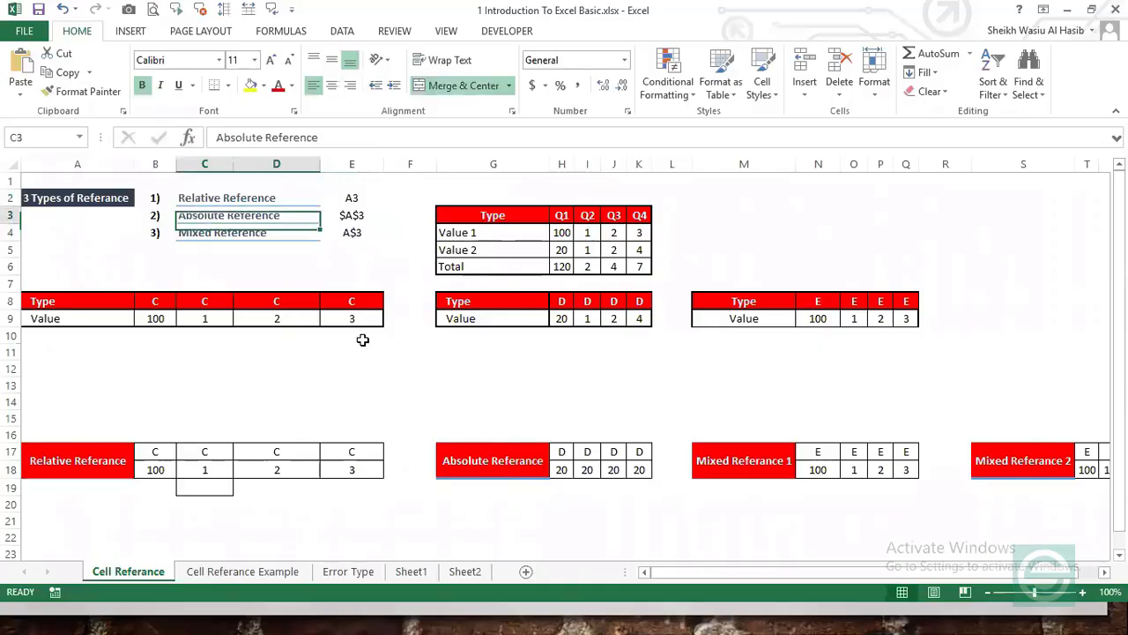
key("Up")
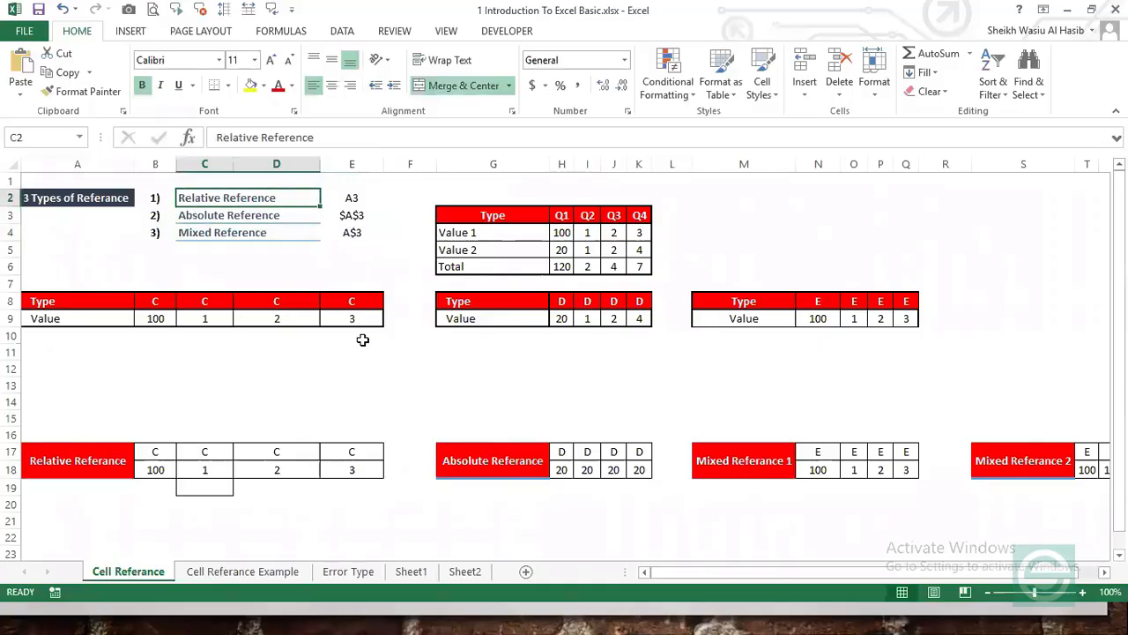
key("Down")
key("Up")
key("Down")
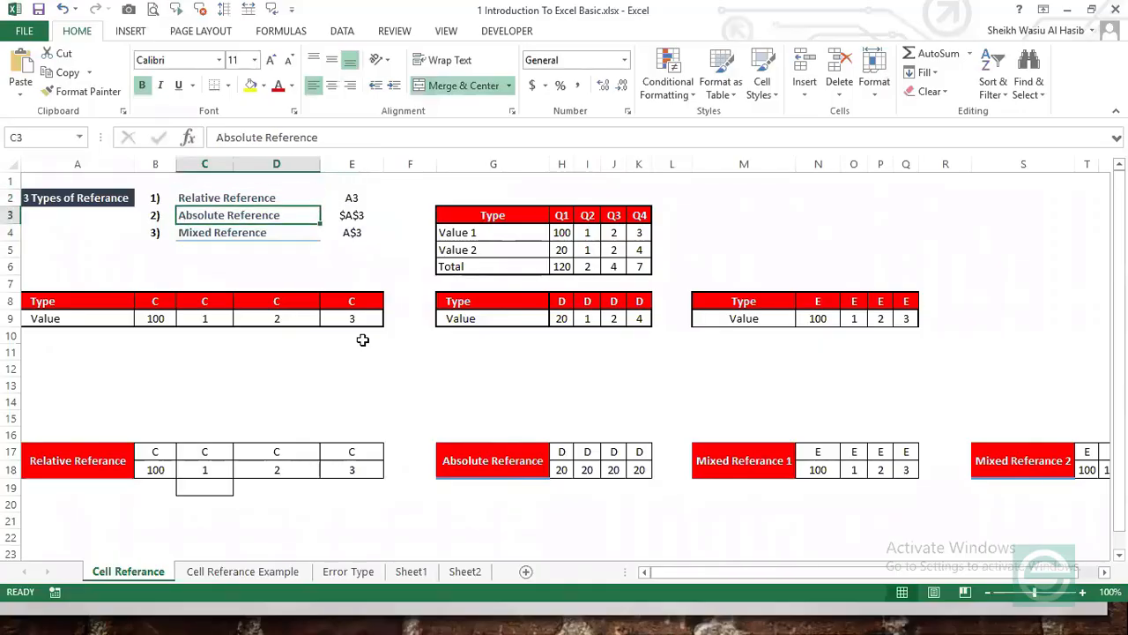
key("Down")
key("Up")
key("Up")
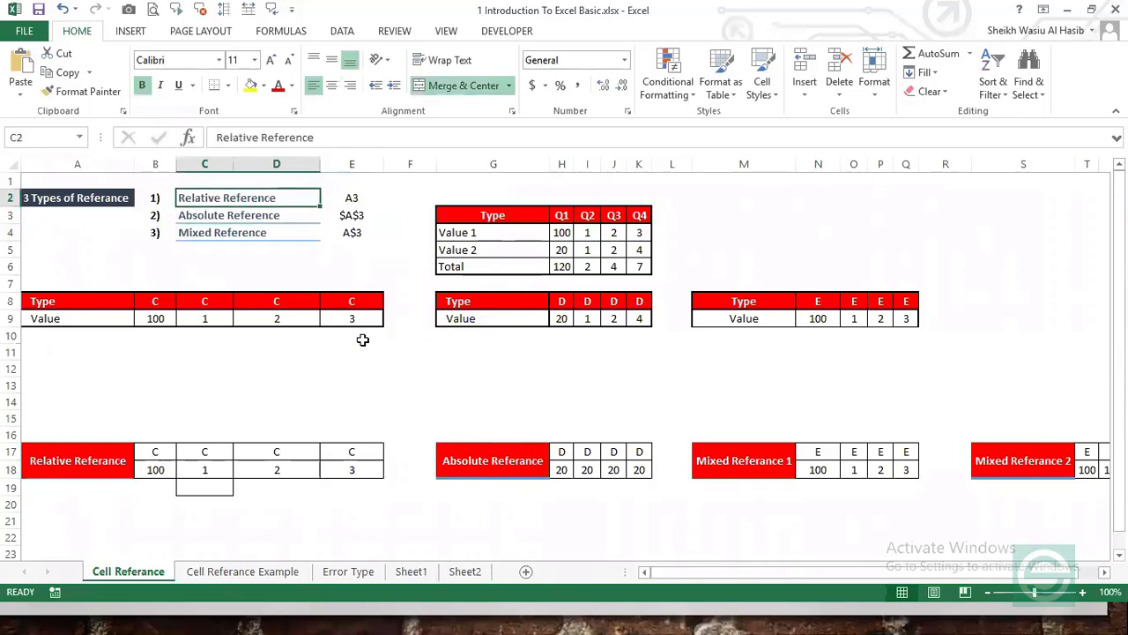
key("Down")
key("Down")
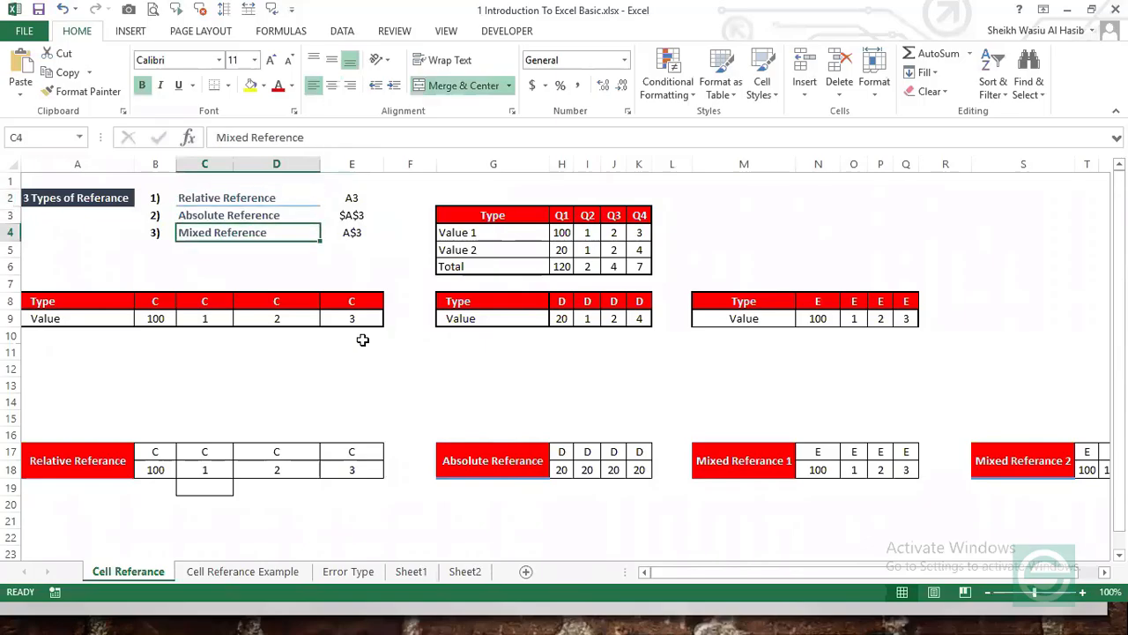
key("Up")
key("Up")
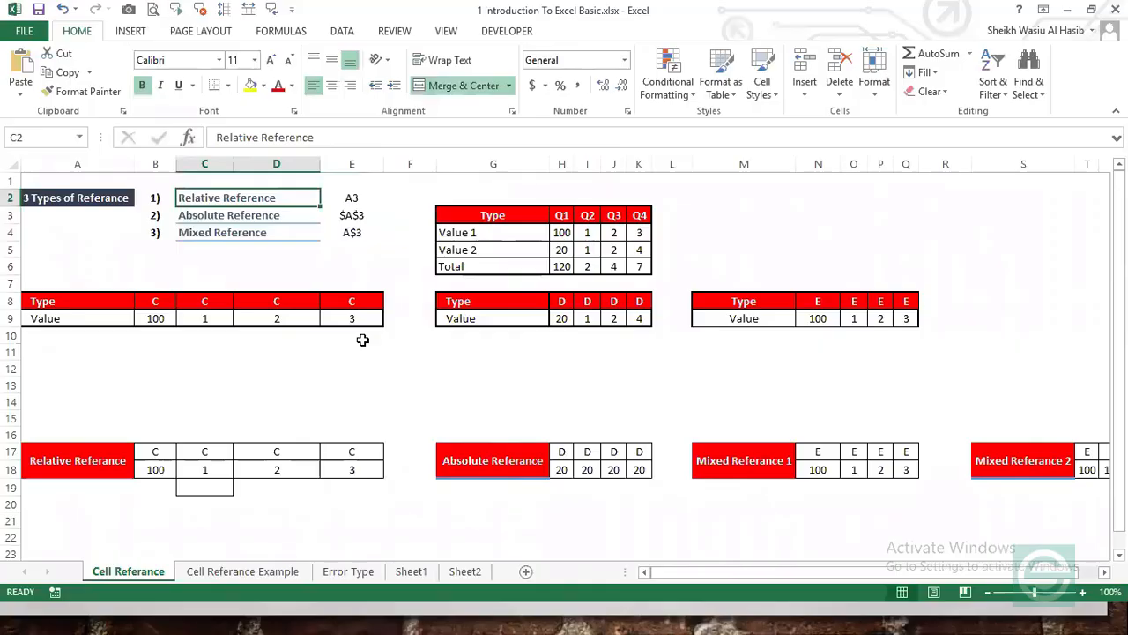
key("Down")
key("Up")
key("Left")
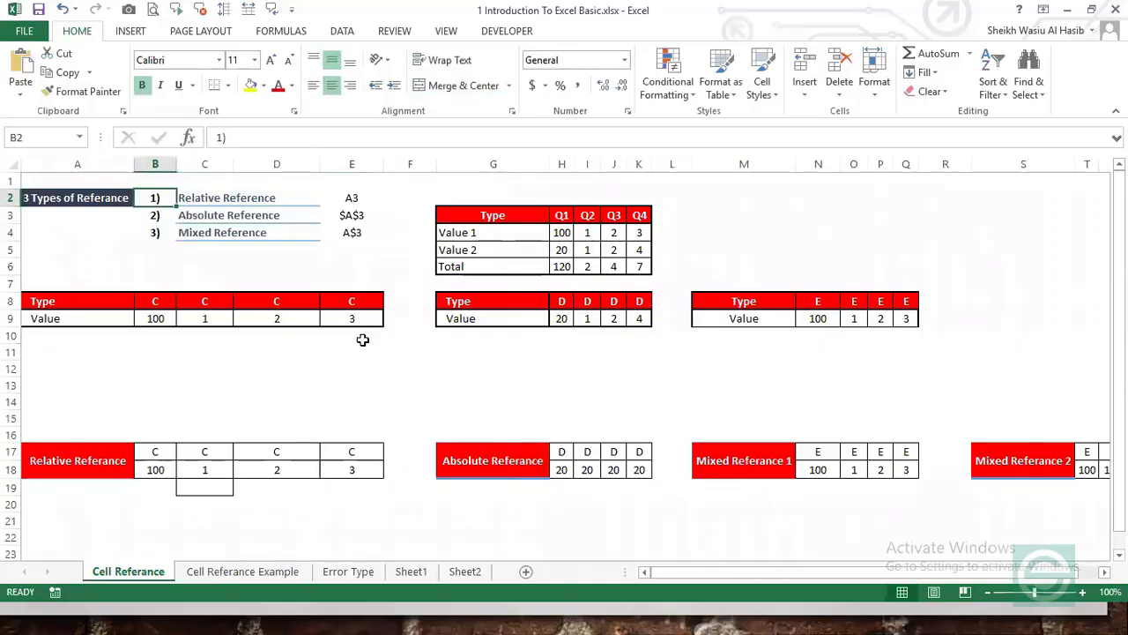
key("Left")
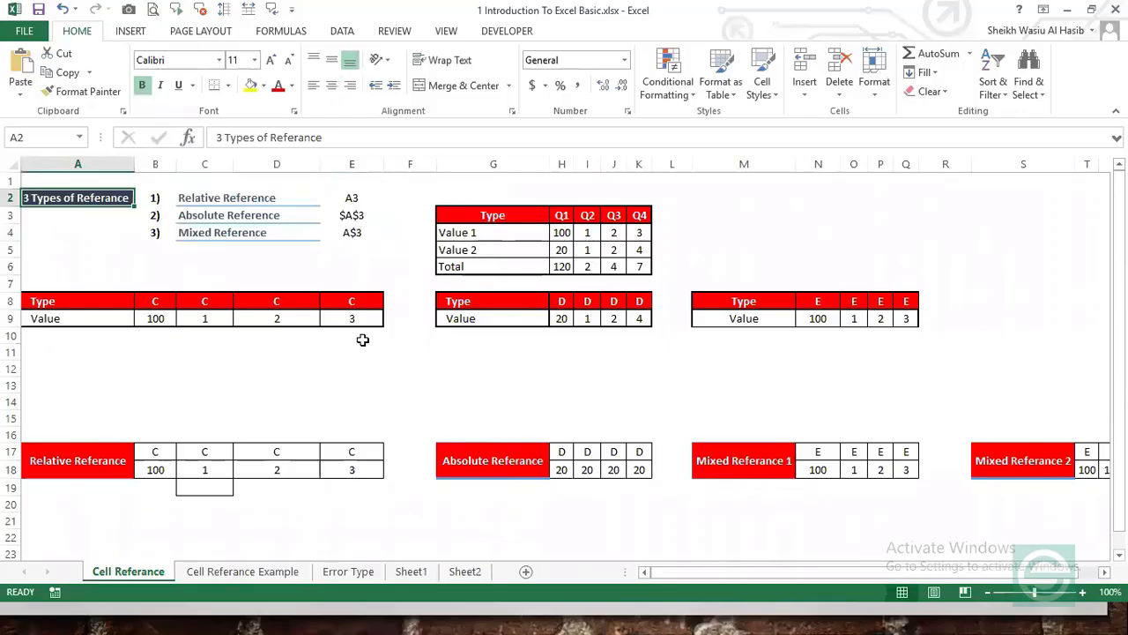
key("Right")
key("Right")
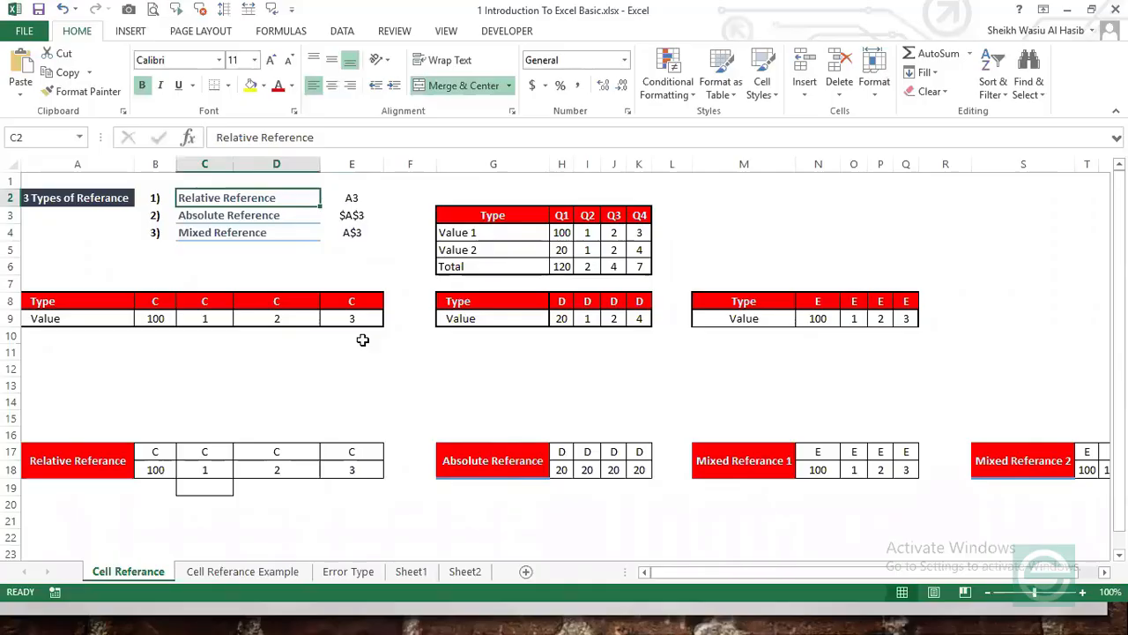
Step: Examine the example notations for the relative, absolute and mixed reference types in E2:E4
key("Down")
key("Down")
key("Up")
key("Up")
key("Right")
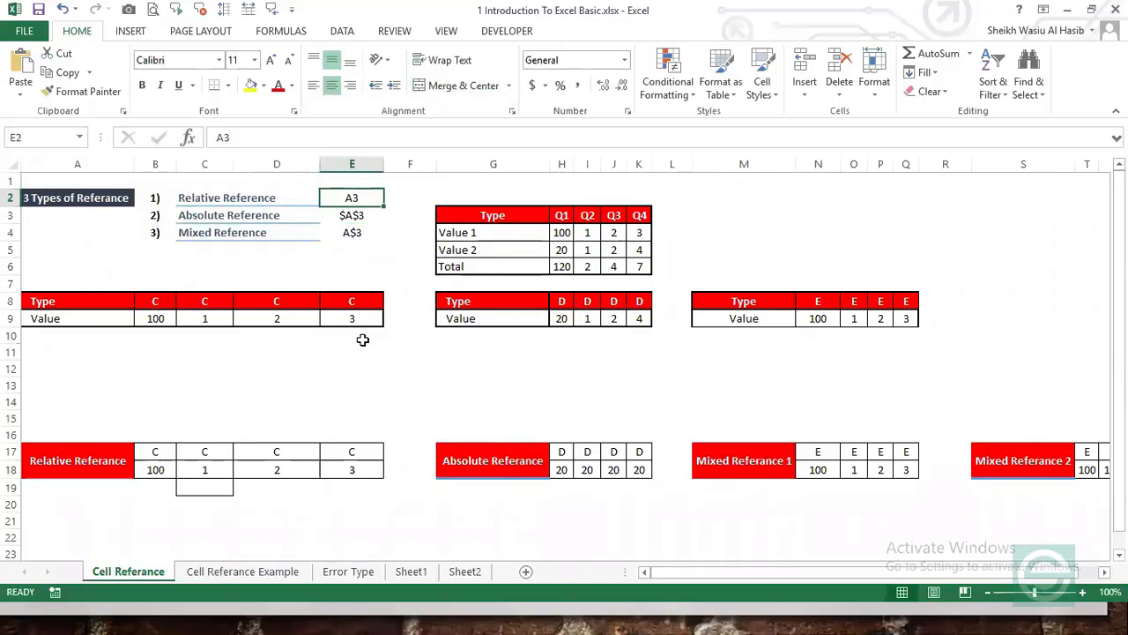
key("Down")
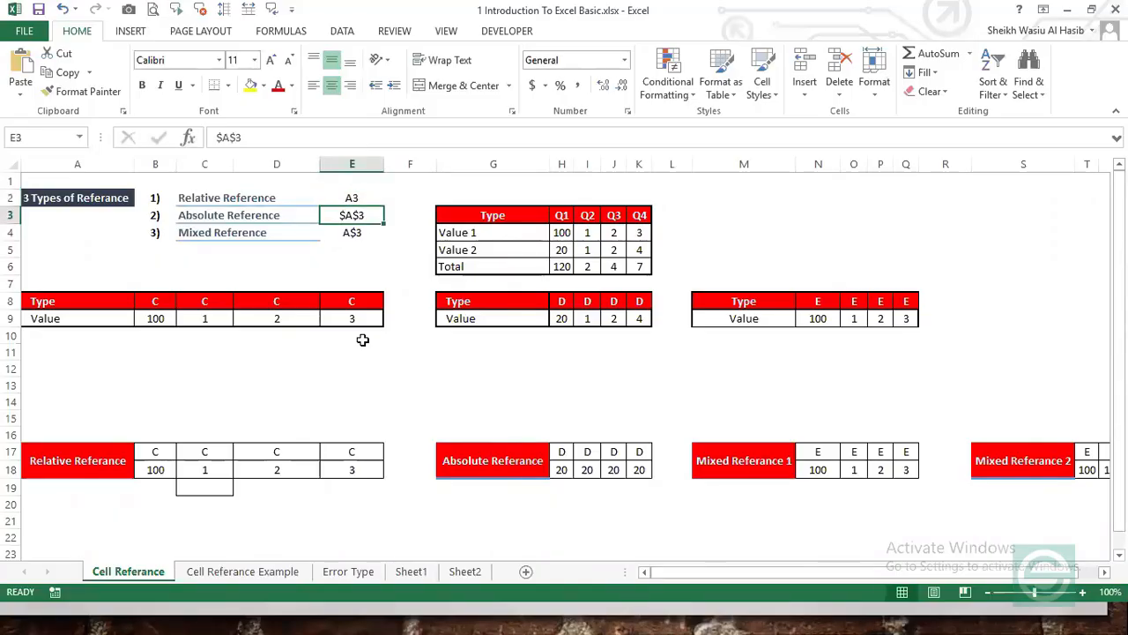
key("Down")
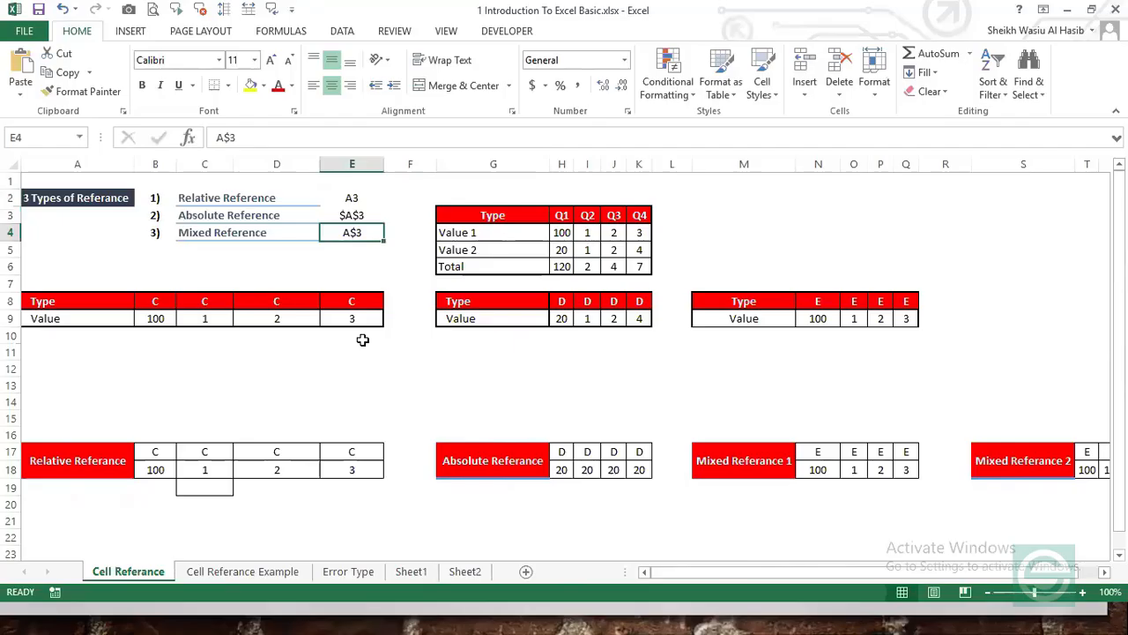
key("Down")
key("Up")
key("Up")
key("Down")
key("ctrl+t")
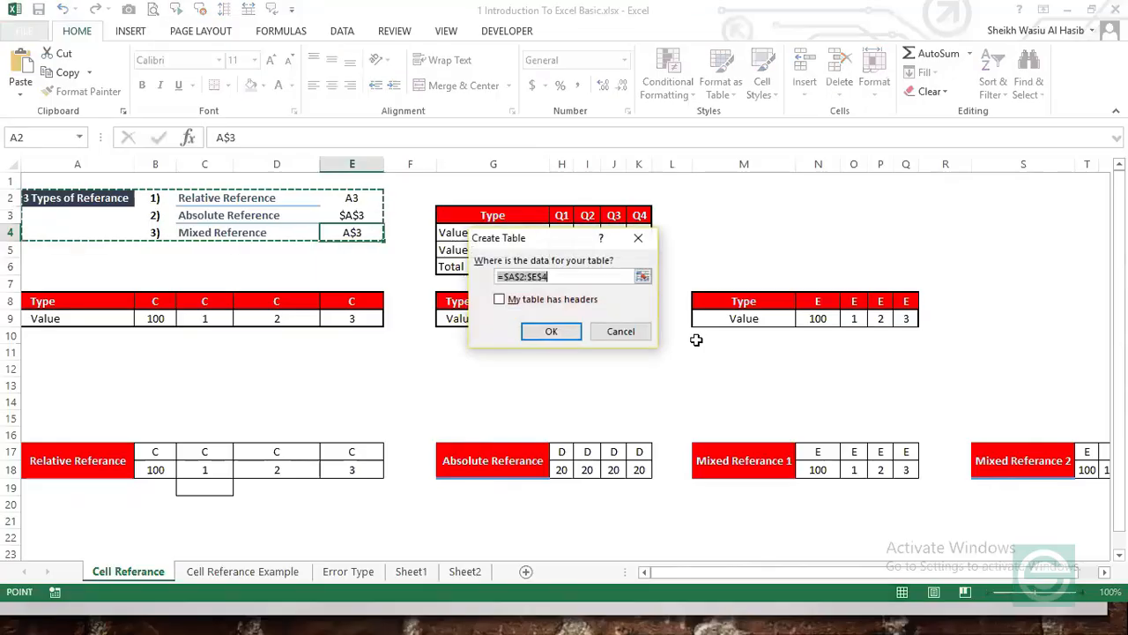
left_click(628, 329)
left_click(743, 434)
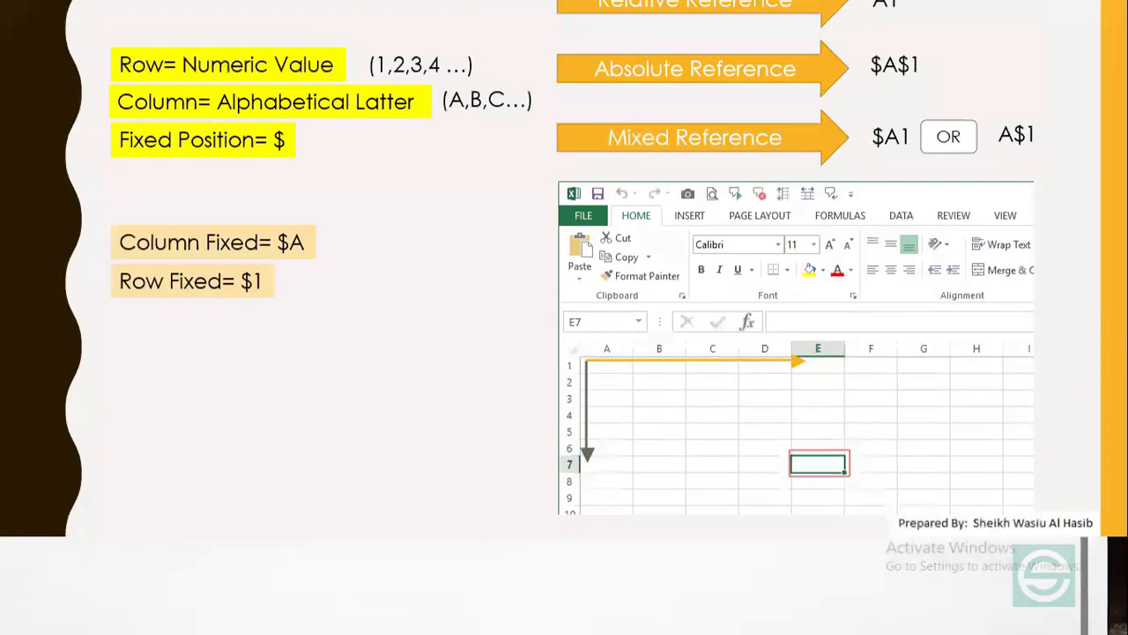
Step: Return from the slide show to the Excel workbook and compare the reference types in C2:C4 with their notations in E2:E4
key("alt+Tab")
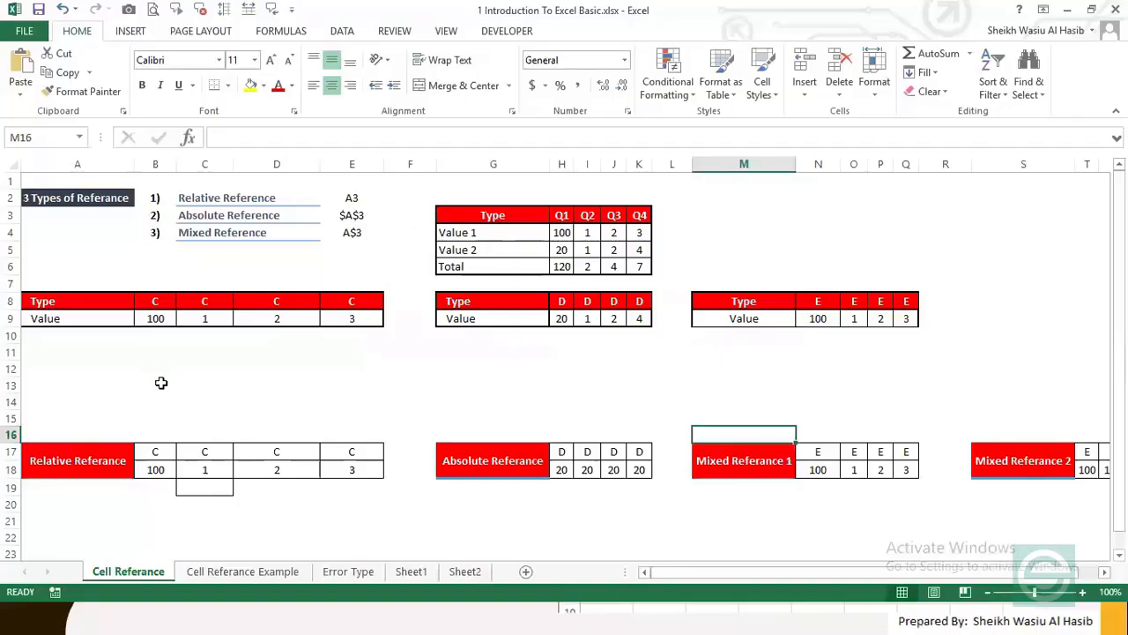
left_click(162, 383)
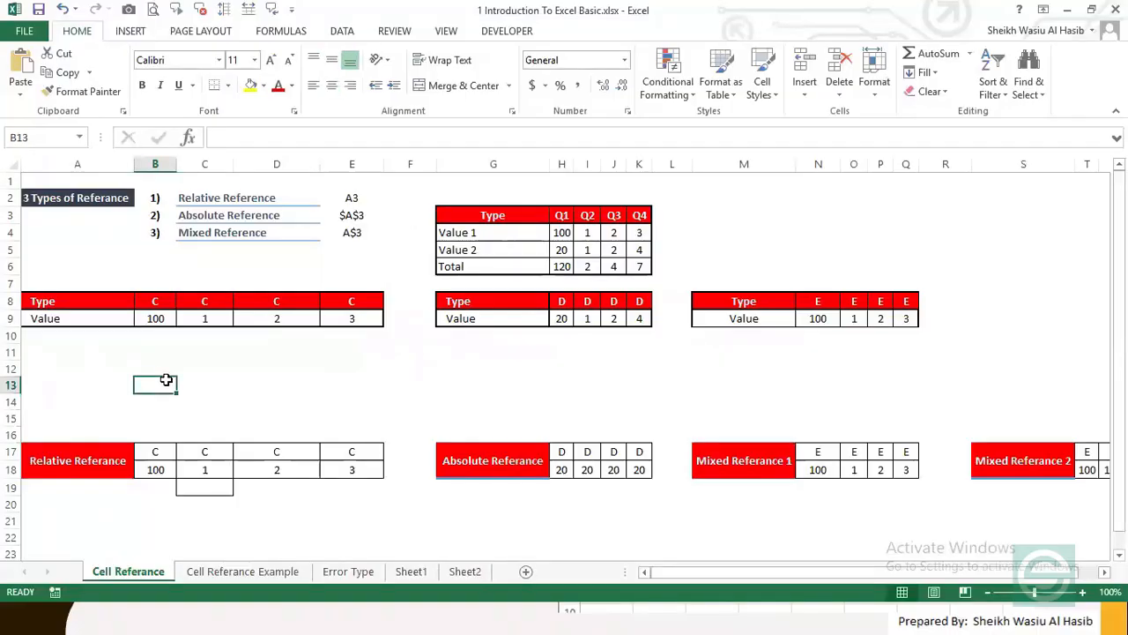
left_click(213, 402)
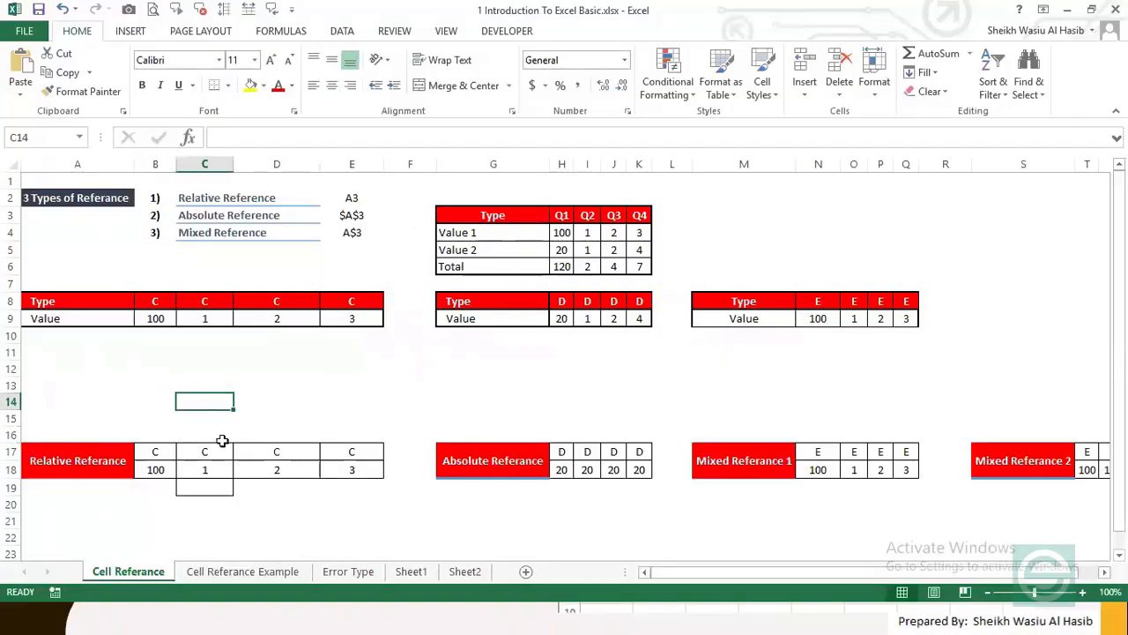
left_click(280, 420)
left_click(214, 199)
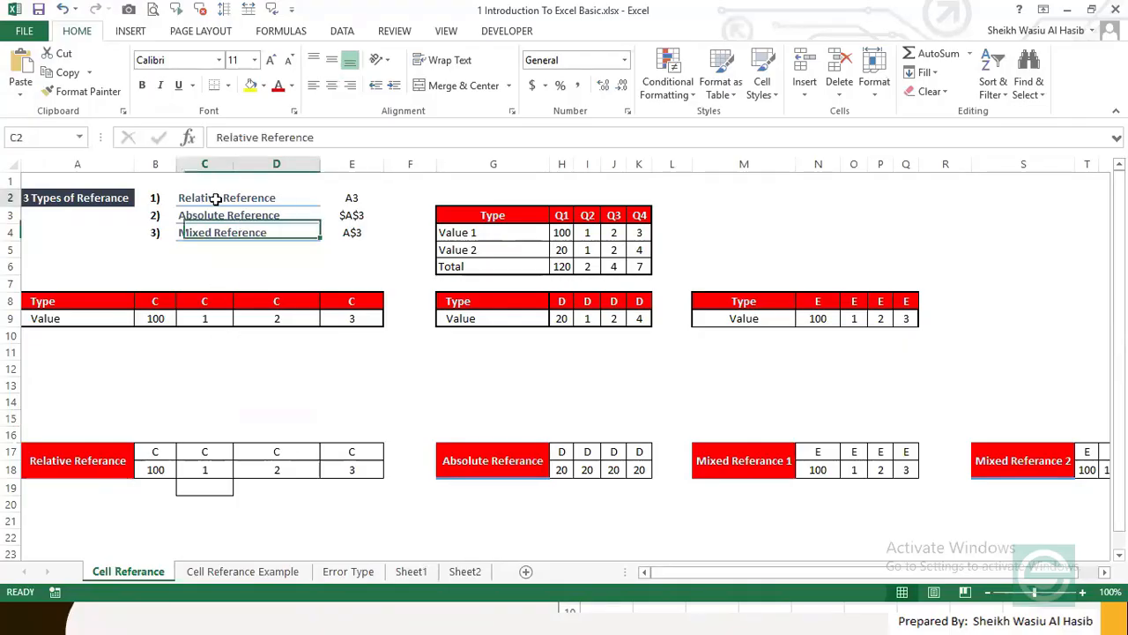
left_click(289, 236)
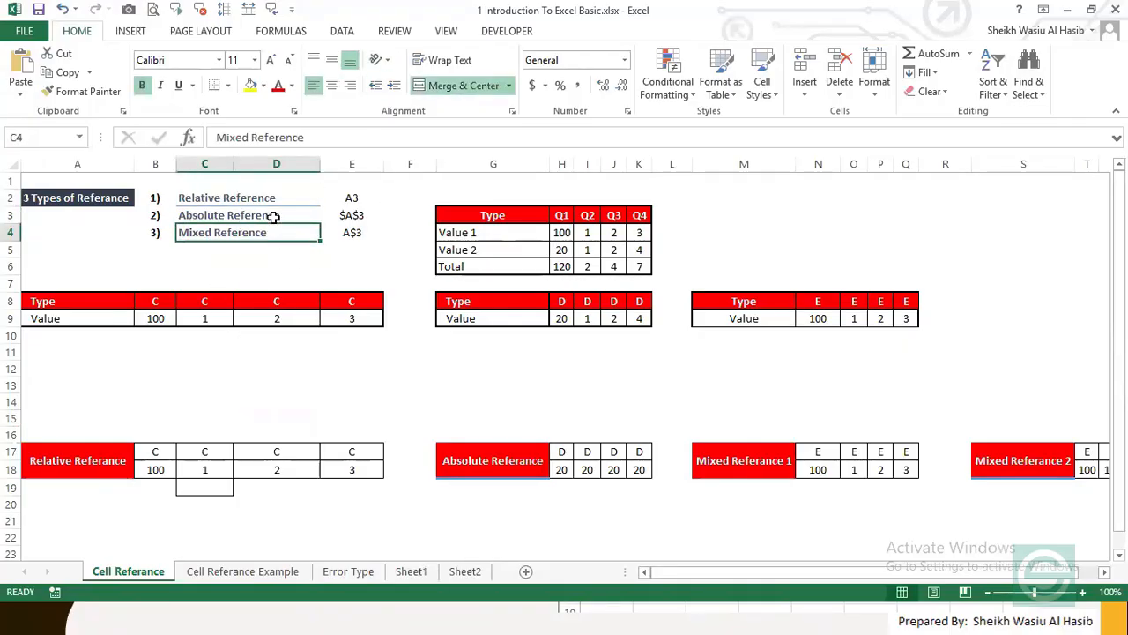
left_click(184, 320)
left_click(242, 198)
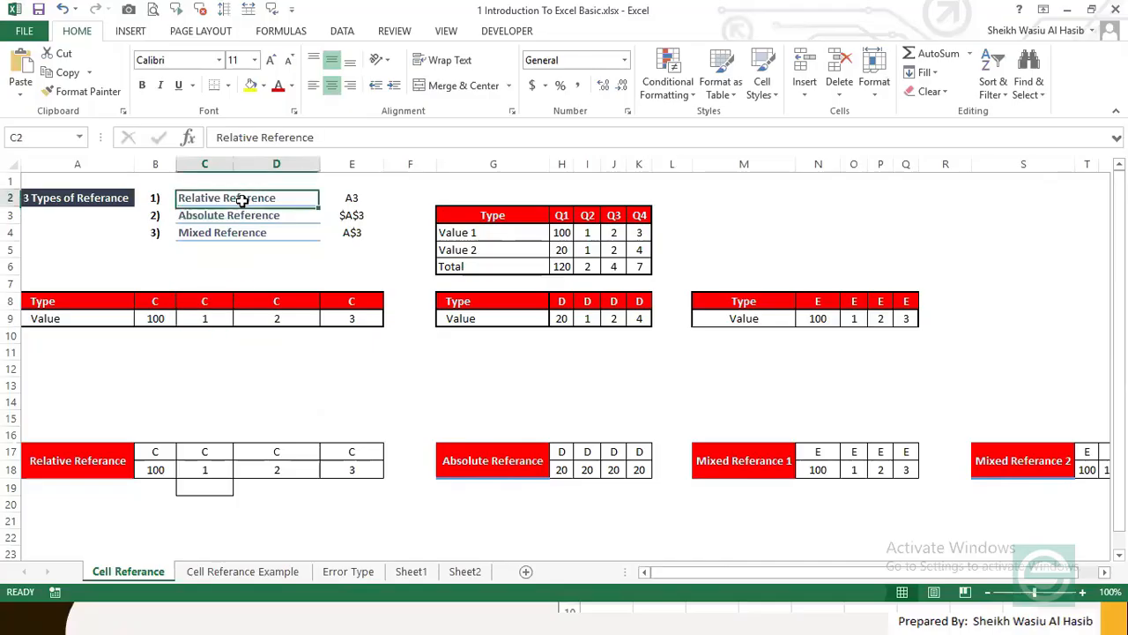
left_click(350, 198)
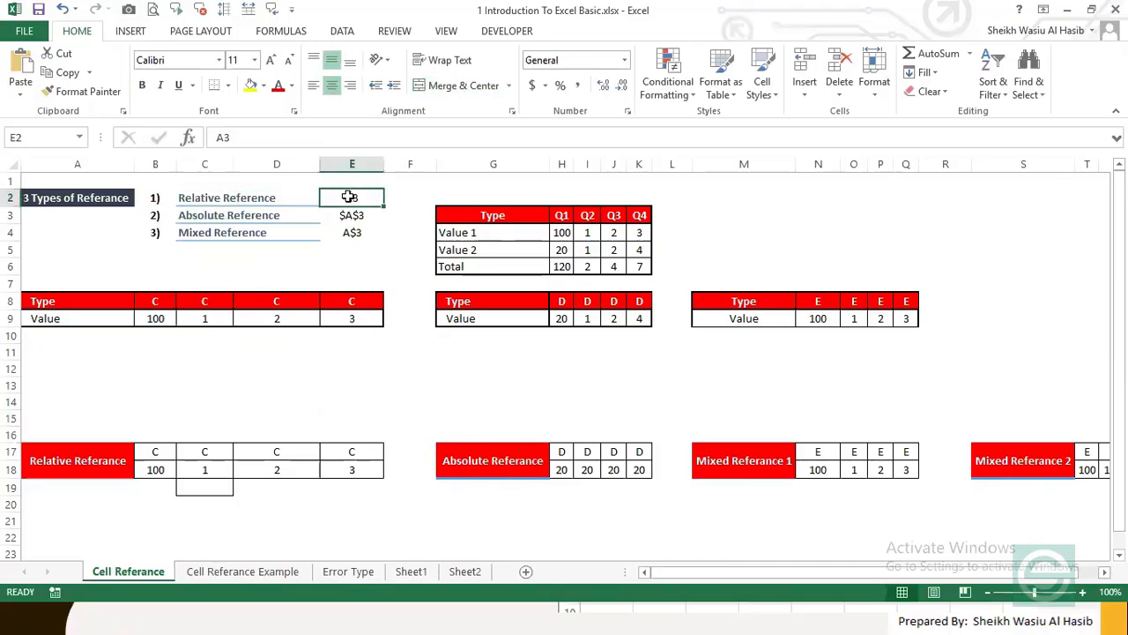
left_click(203, 495)
left_click(202, 468)
left_click(203, 494)
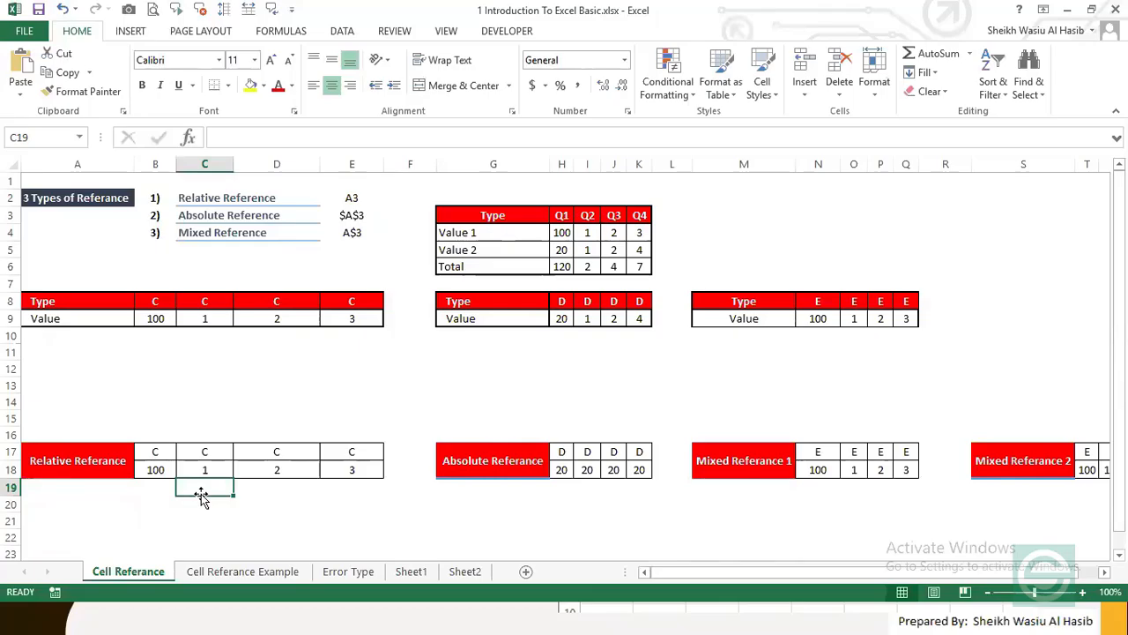
left_click(317, 236)
left_click(347, 199)
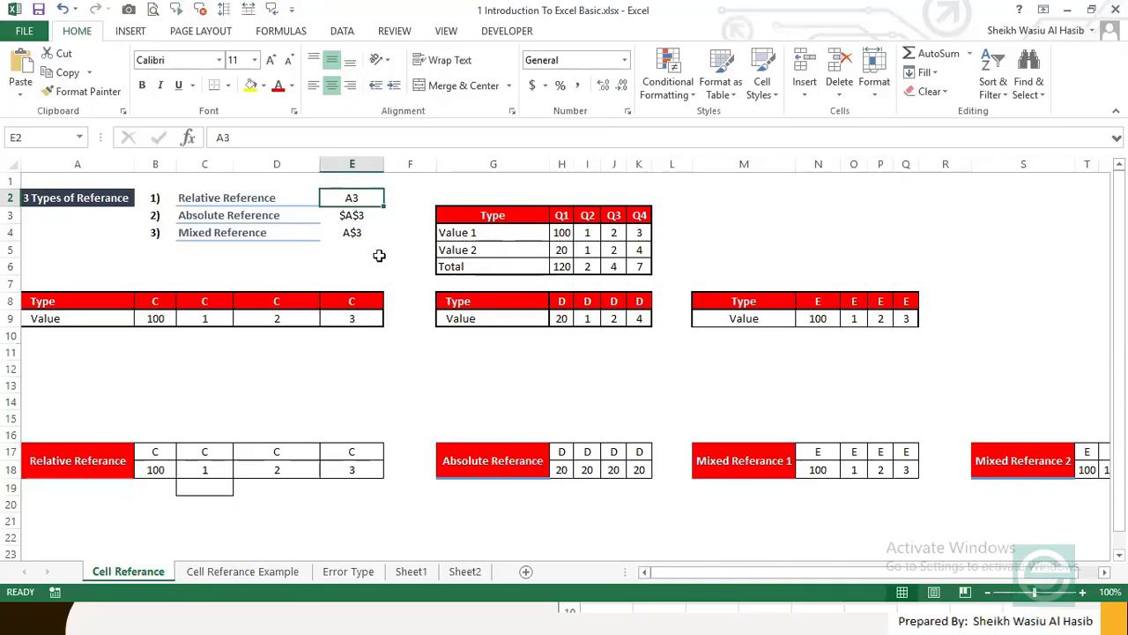
left_click(362, 211)
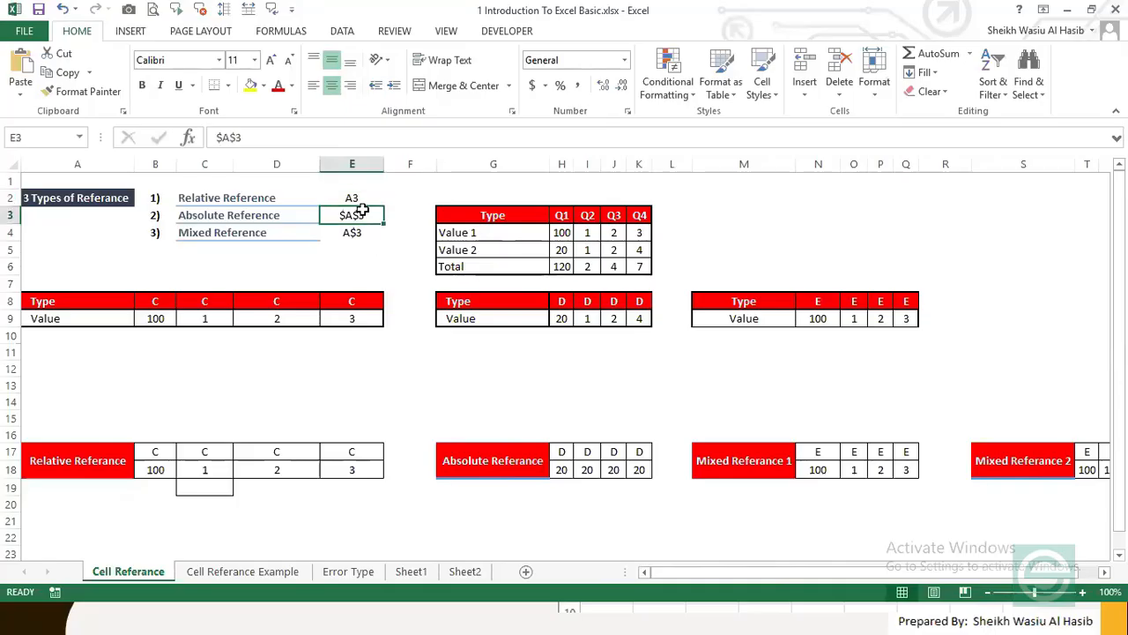
left_click(351, 194)
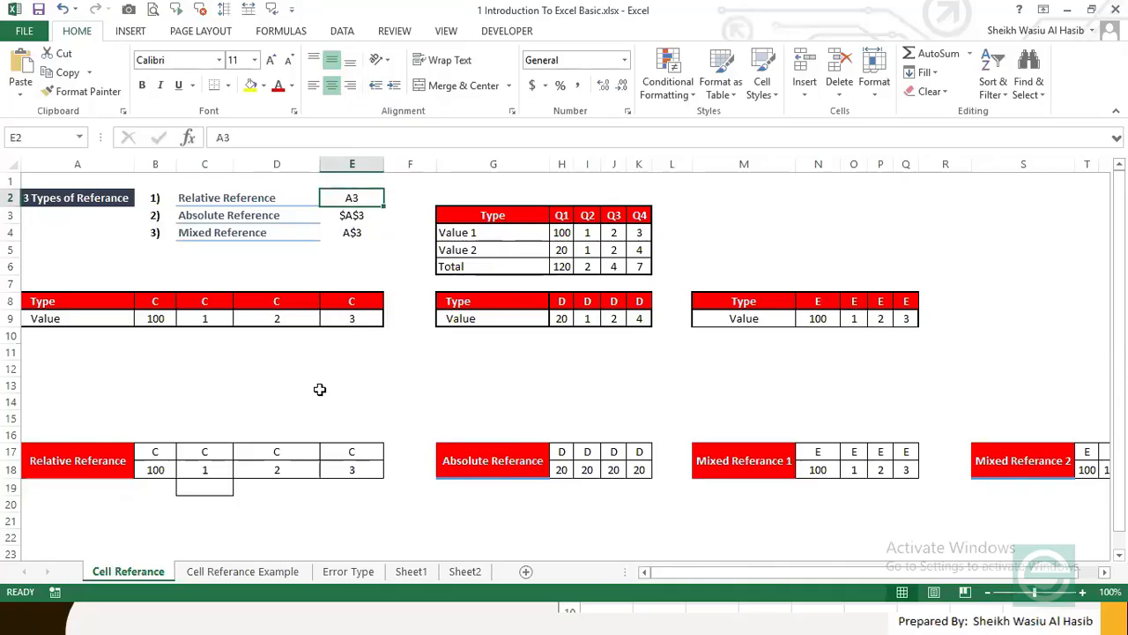
Step: Clear the existing formulas from B18:E18 in the Relative Referance table
left_click(168, 319)
left_click_drag(156, 468, 350, 465)
left_click(350, 466)
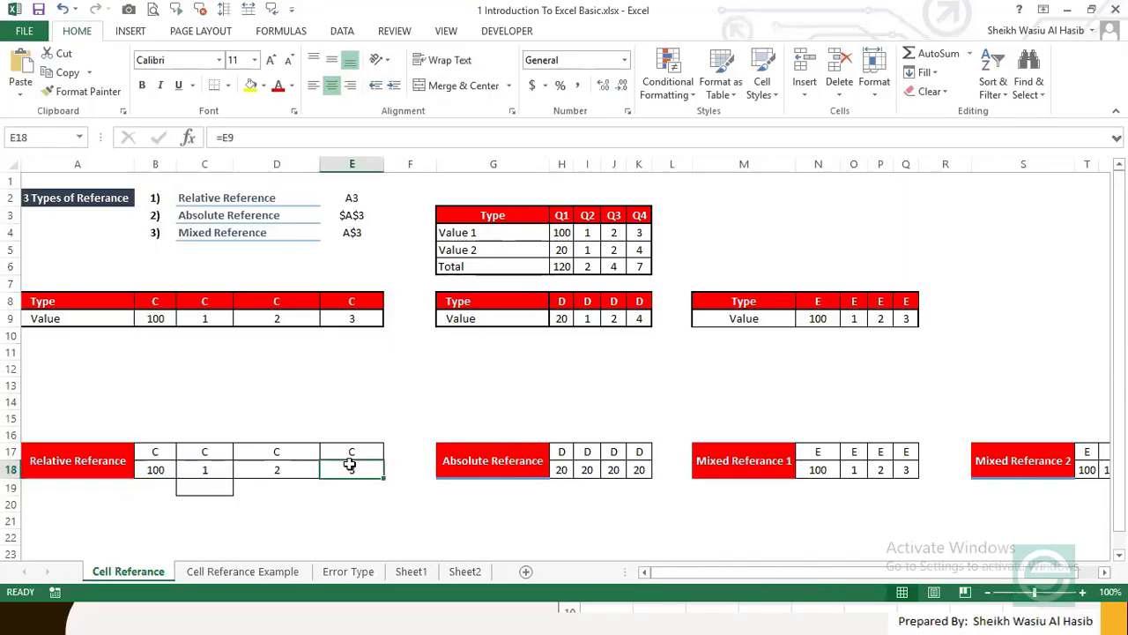
left_click(156, 467)
left_click_drag(234, 469, 340, 471)
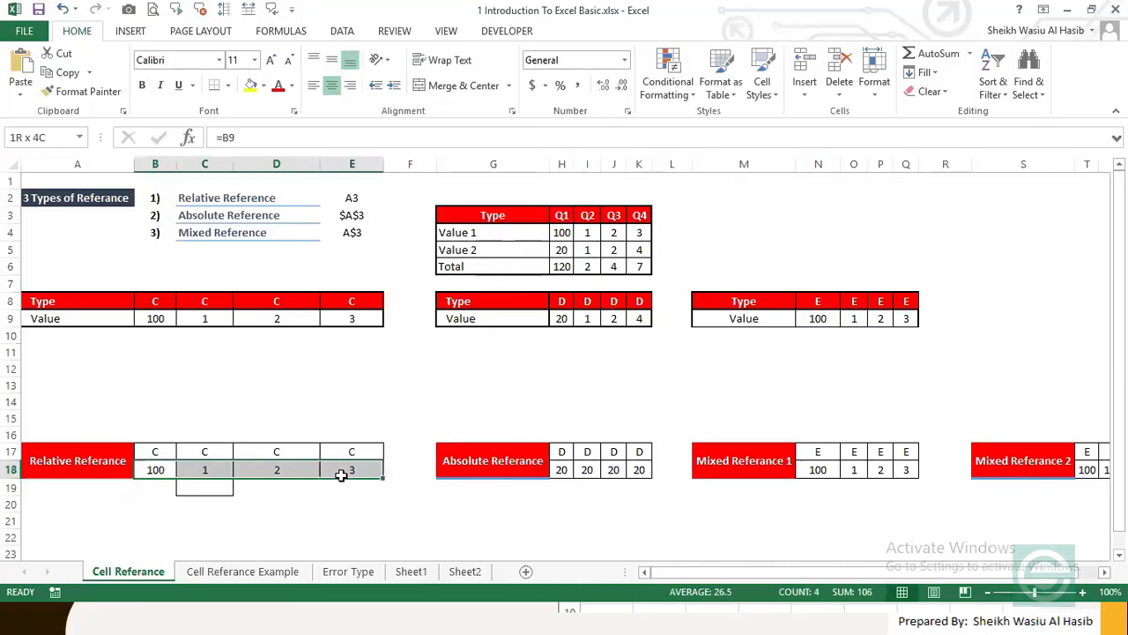
key("Delete")
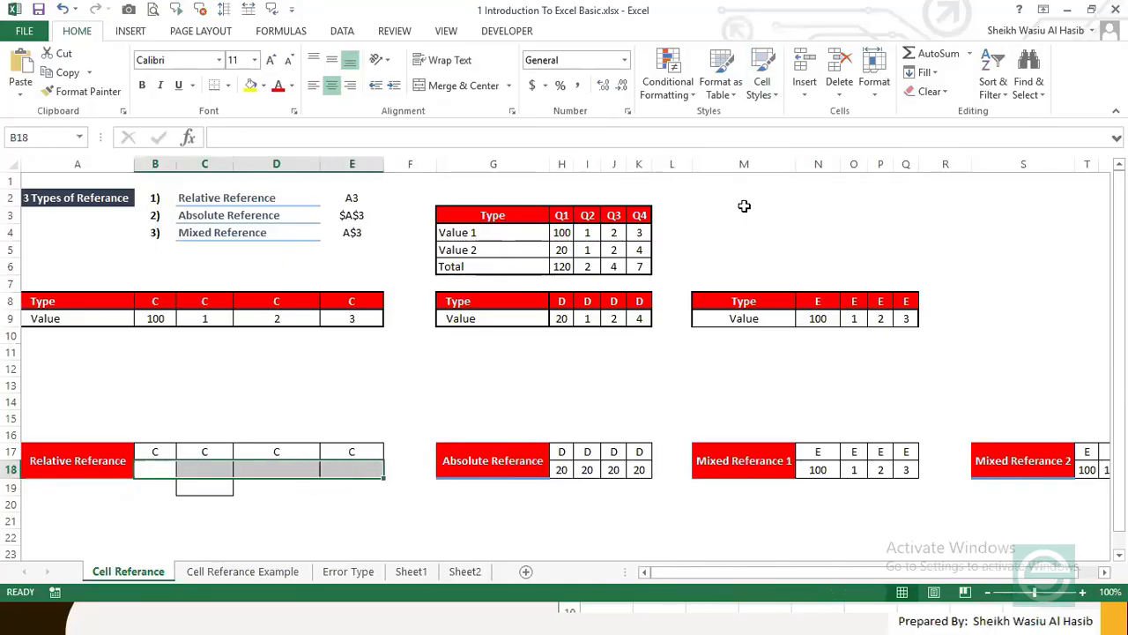
Step: Examine the source values in row 9 and the matching header cells B17:E17 of the Relative Referance table
left_click(201, 318)
left_click(262, 317)
left_click(349, 317)
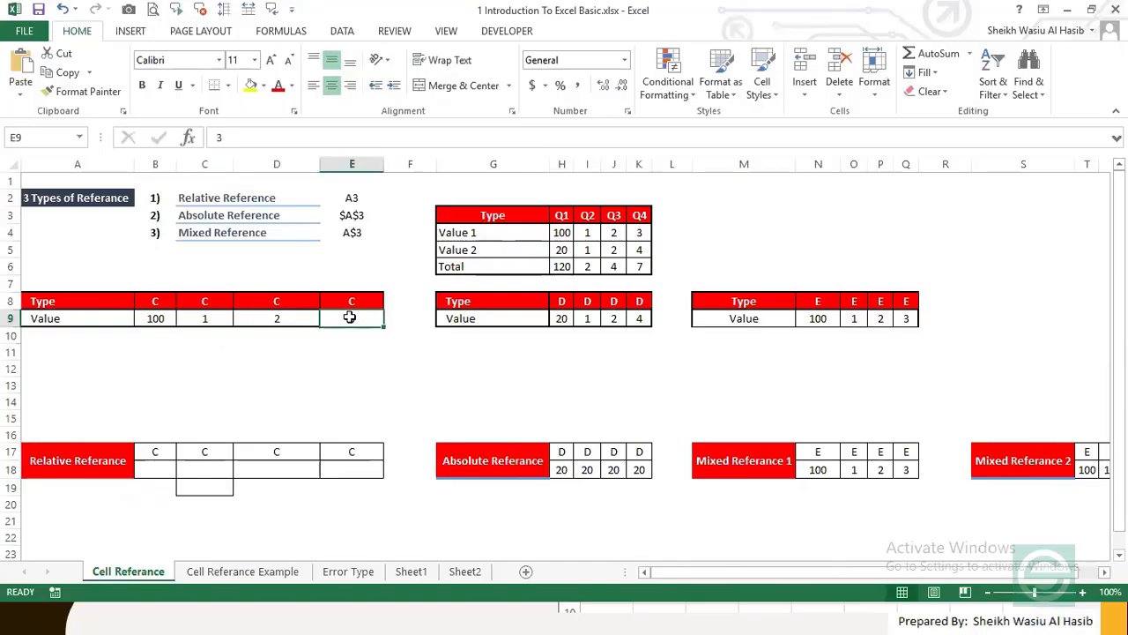
left_click(100, 461)
left_click(158, 468)
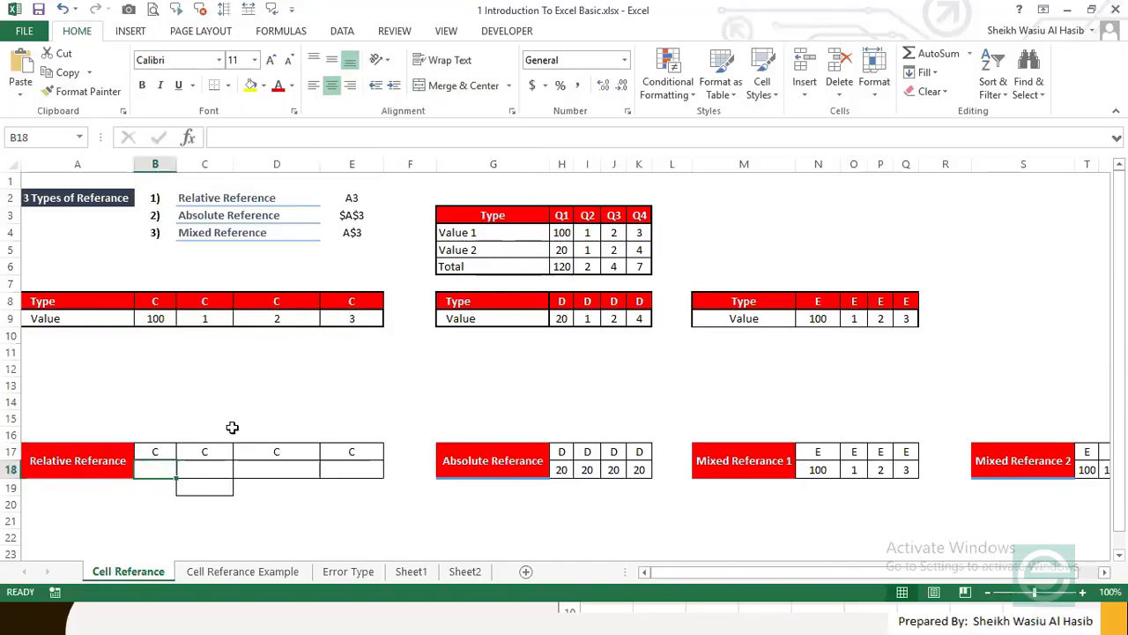
left_click(166, 318)
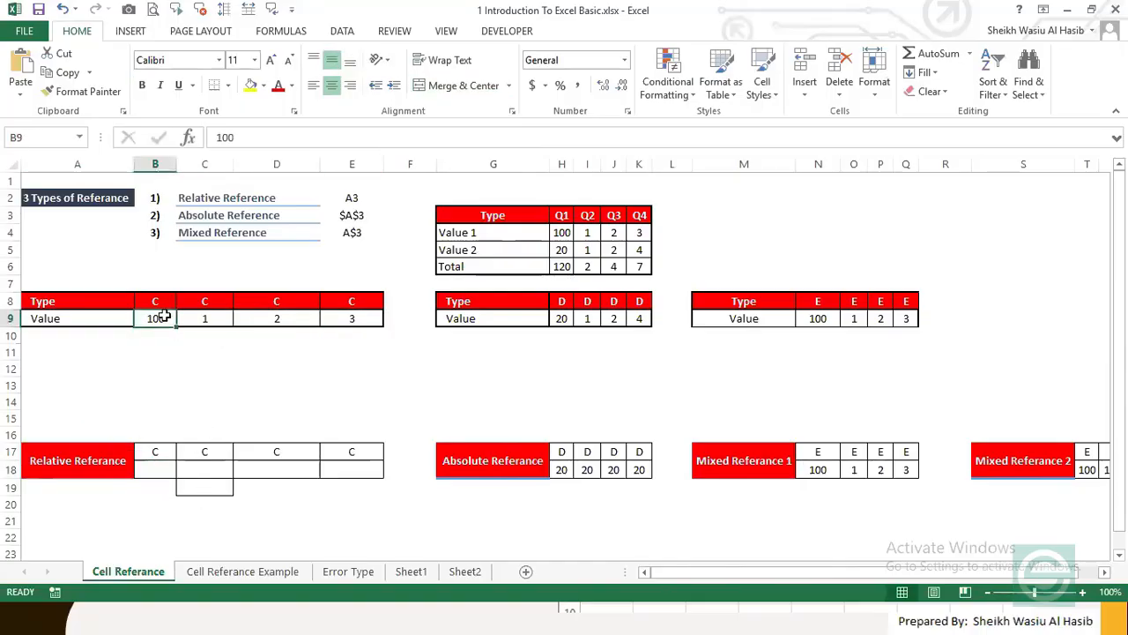
left_click(151, 450)
left_click(203, 453)
left_click_drag(100, 455, 351, 463)
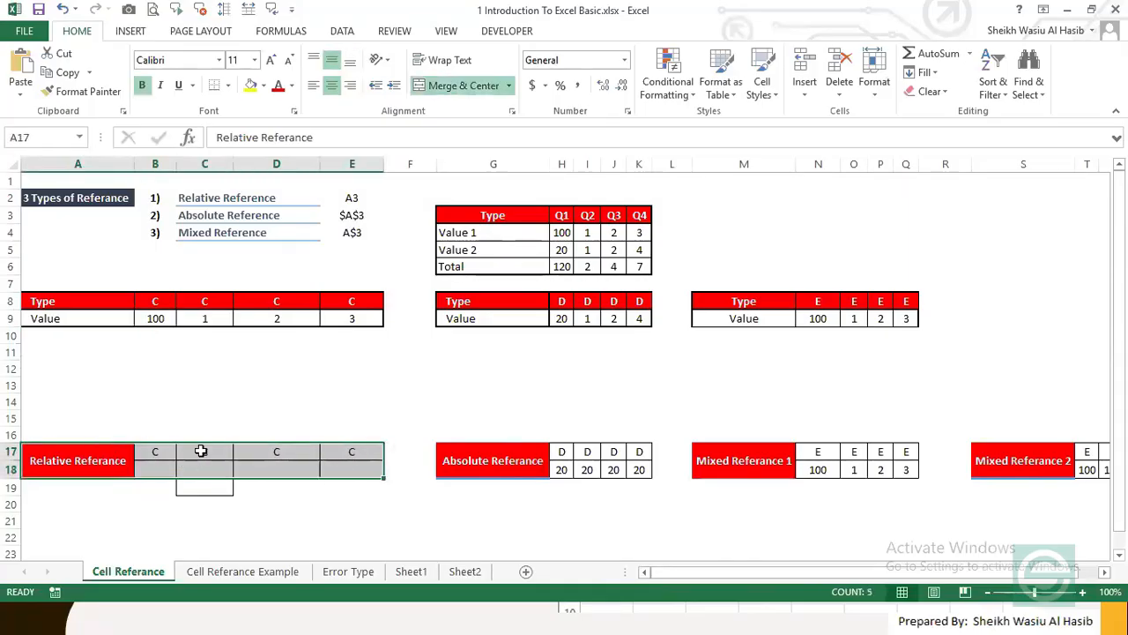
left_click(159, 455)
left_click(205, 453)
left_click(275, 453)
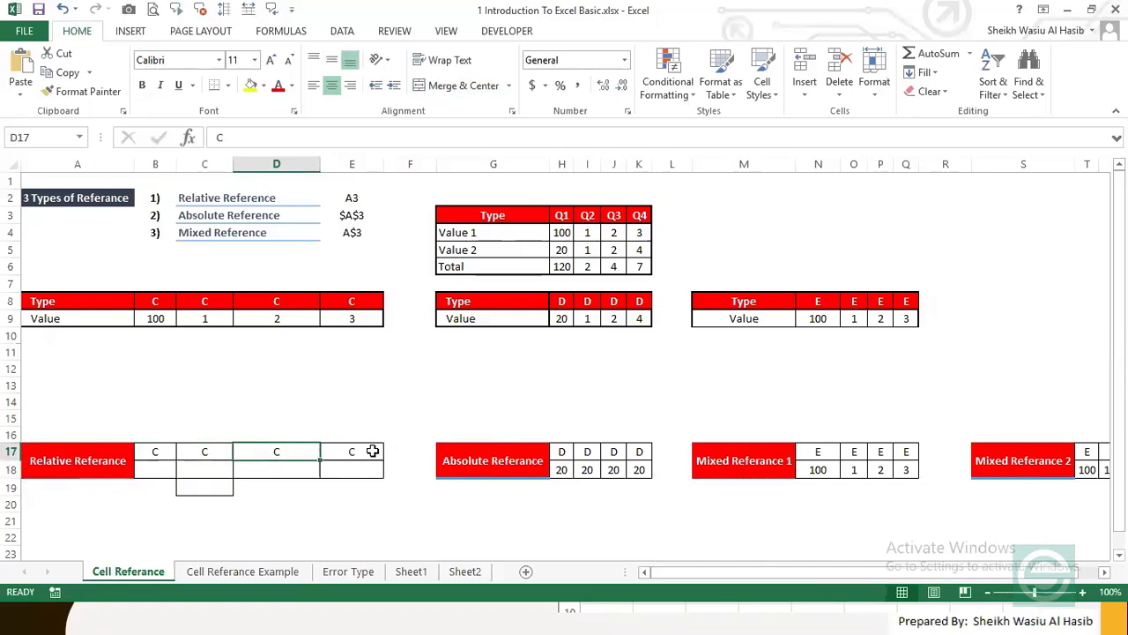
left_click(370, 452)
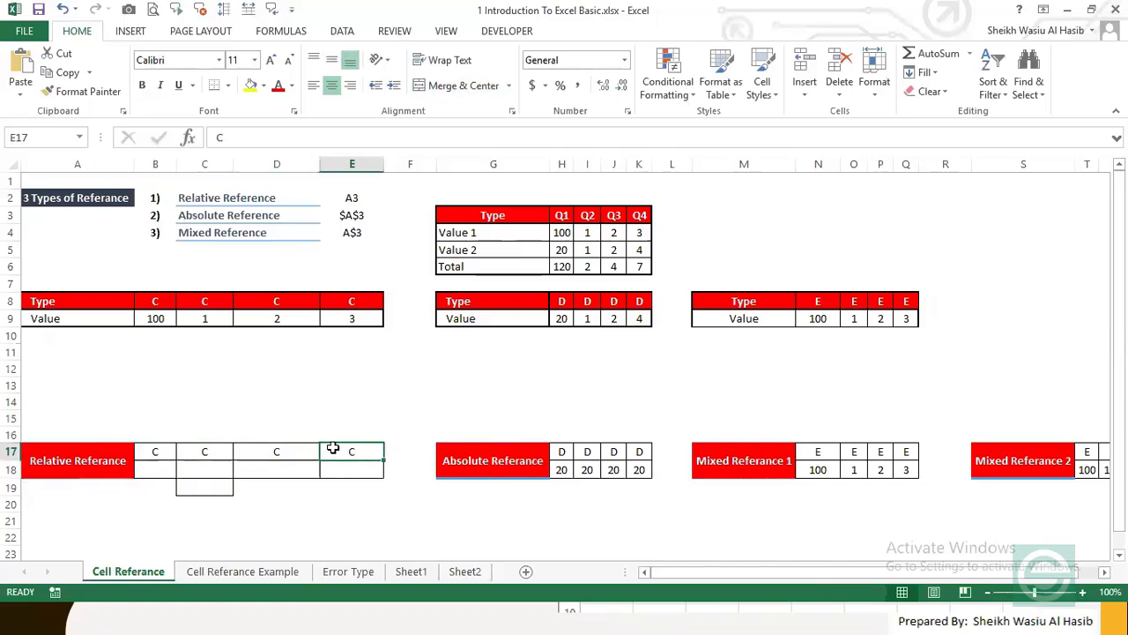
left_click_drag(157, 455, 352, 450)
Step: Enter the formula =B9 in cell B18 and check it against its source cell
left_click(150, 464)
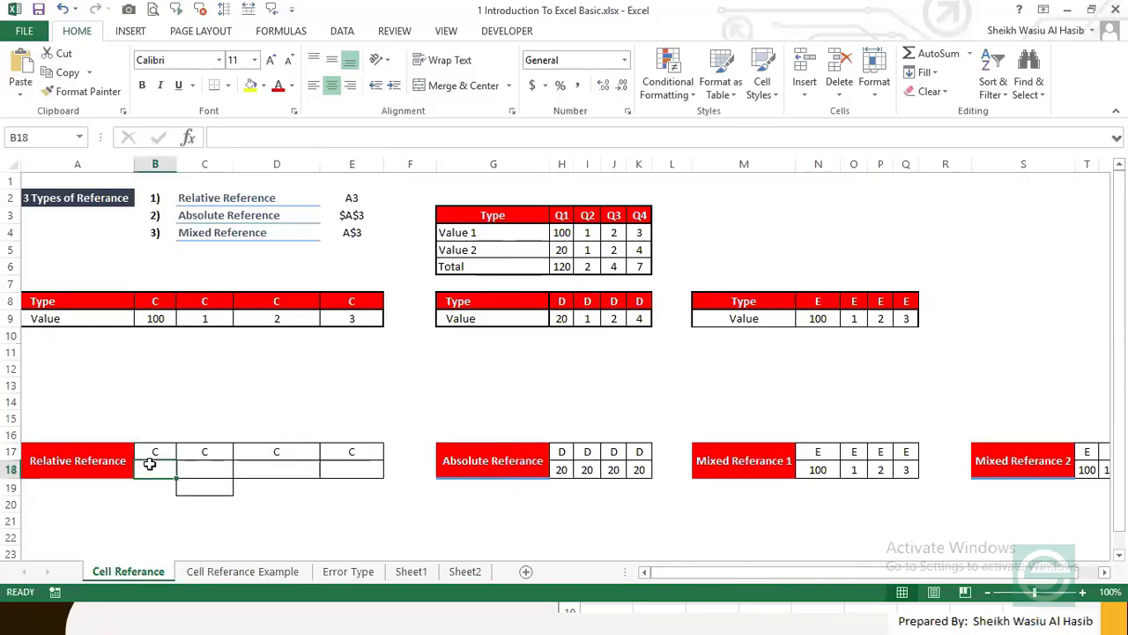
type("=")
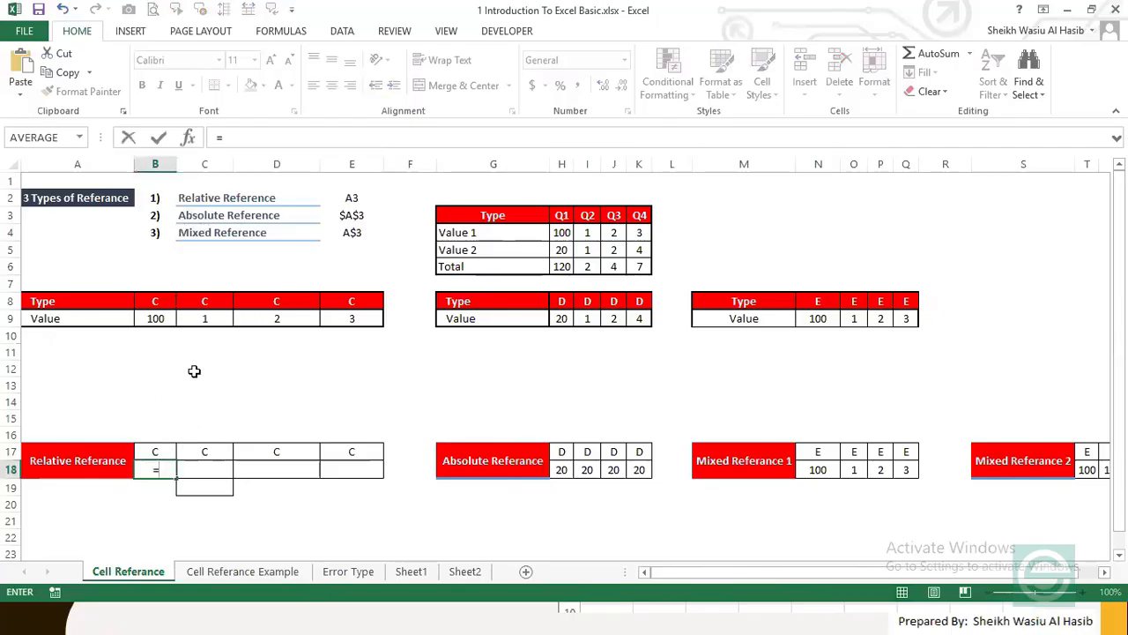
left_click(157, 320)
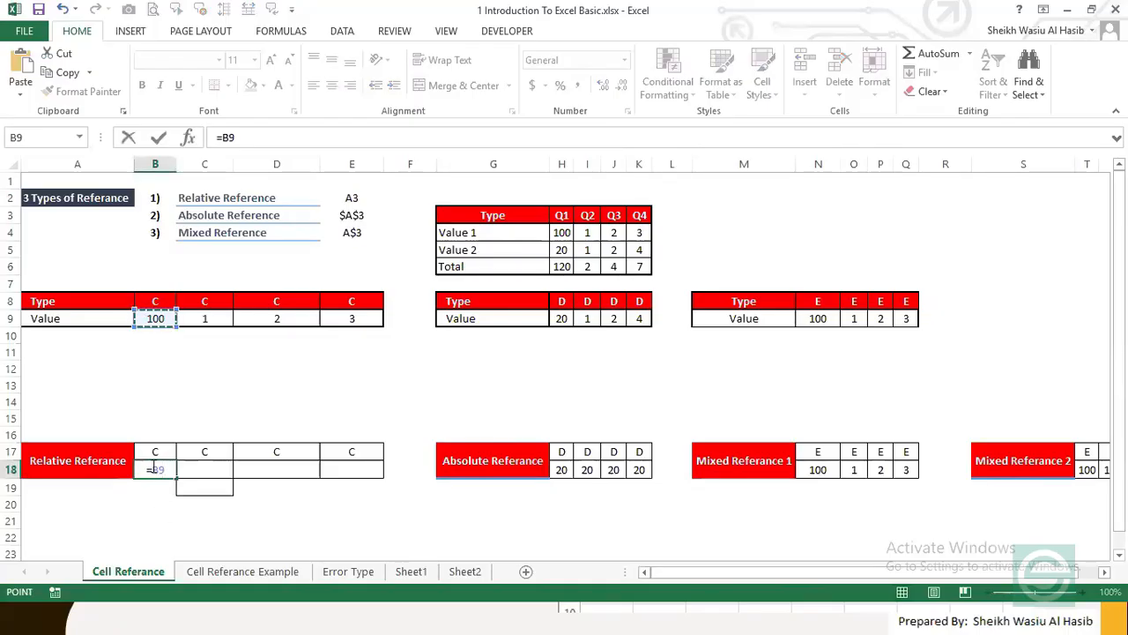
key("Return")
left_click(151, 467)
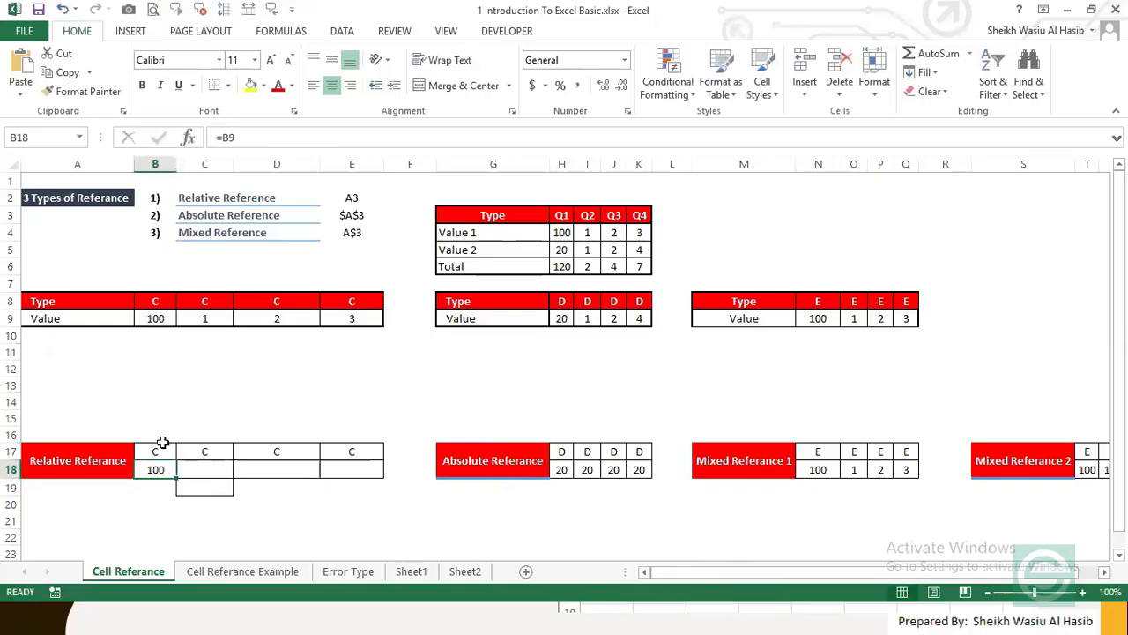
left_click(156, 317)
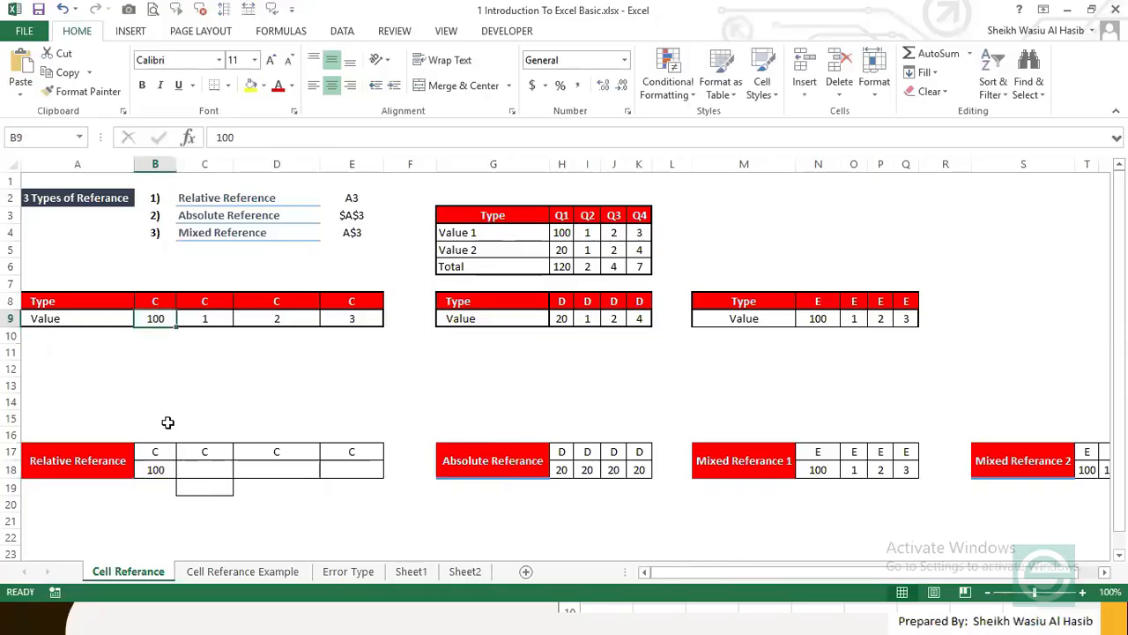
left_click(156, 467)
left_click(155, 320)
Step: Copy the relative formula from B18 into C18:E18
left_click(154, 468)
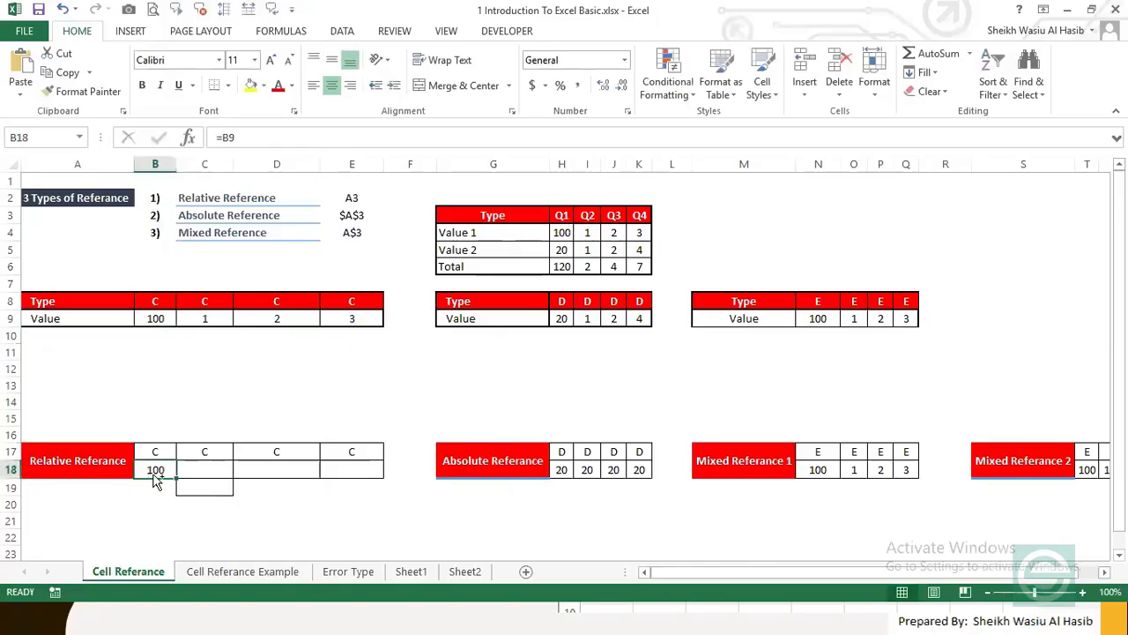
key("ctrl+c")
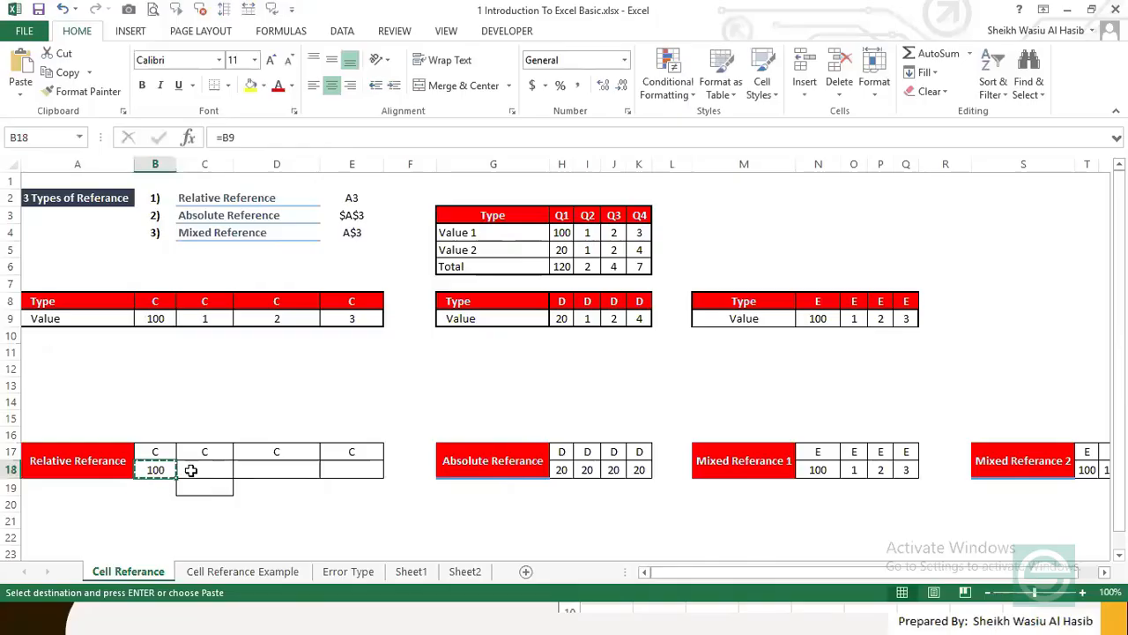
left_click_drag(187, 469, 339, 468)
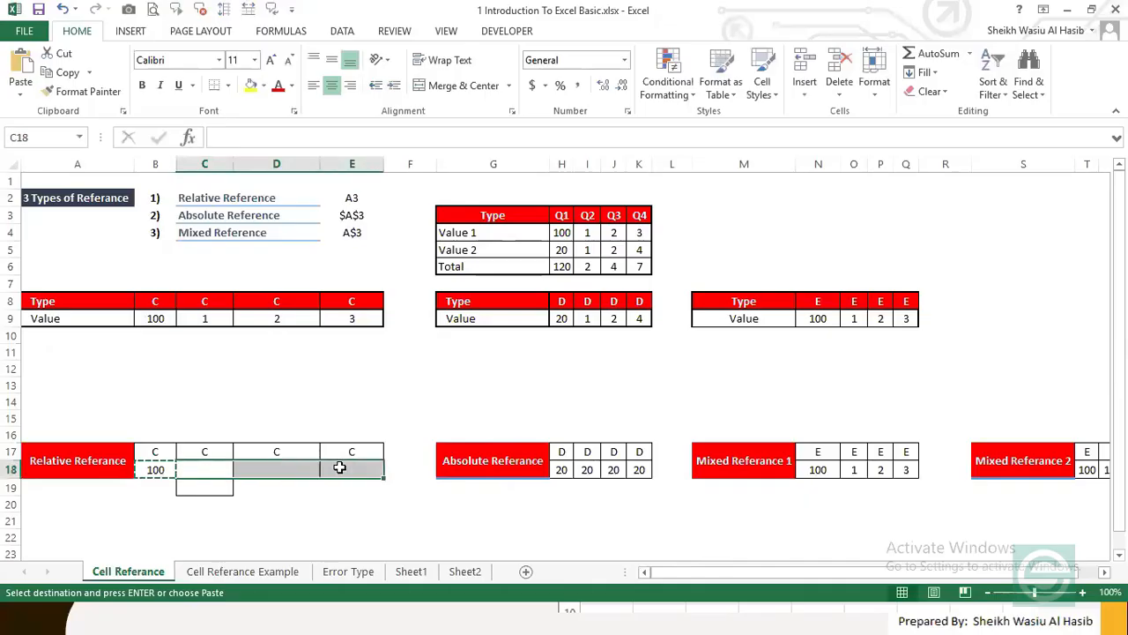
key("Return")
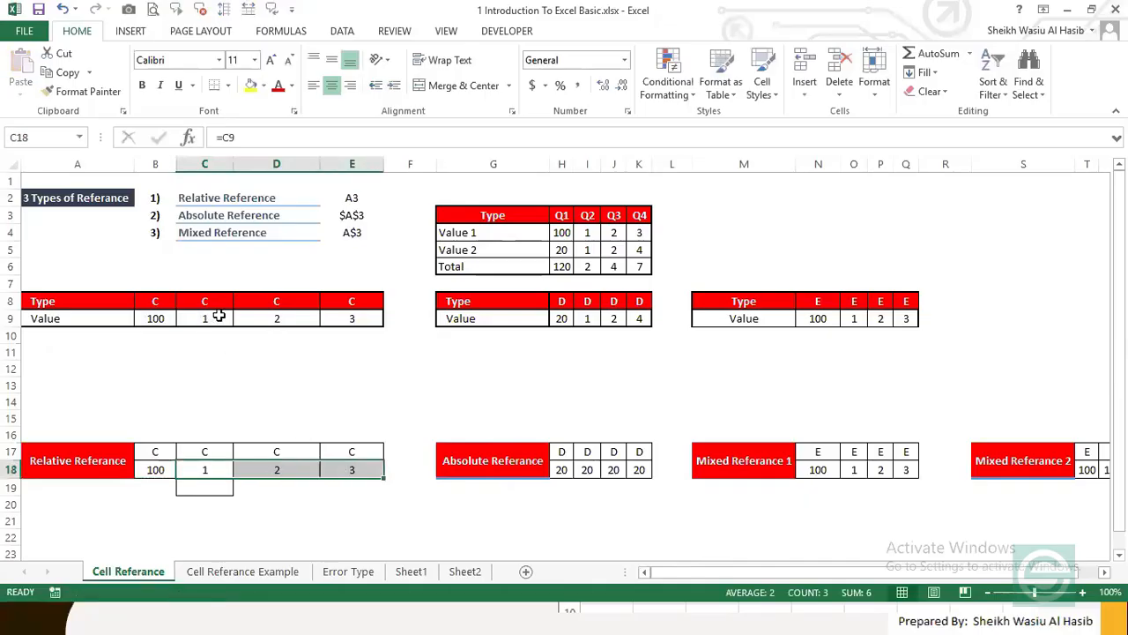
Step: Compare the copied formulas in C18 and D18 with the source values in row 9
left_click_drag(219, 317, 323, 317)
left_click(221, 465)
left_click(279, 469)
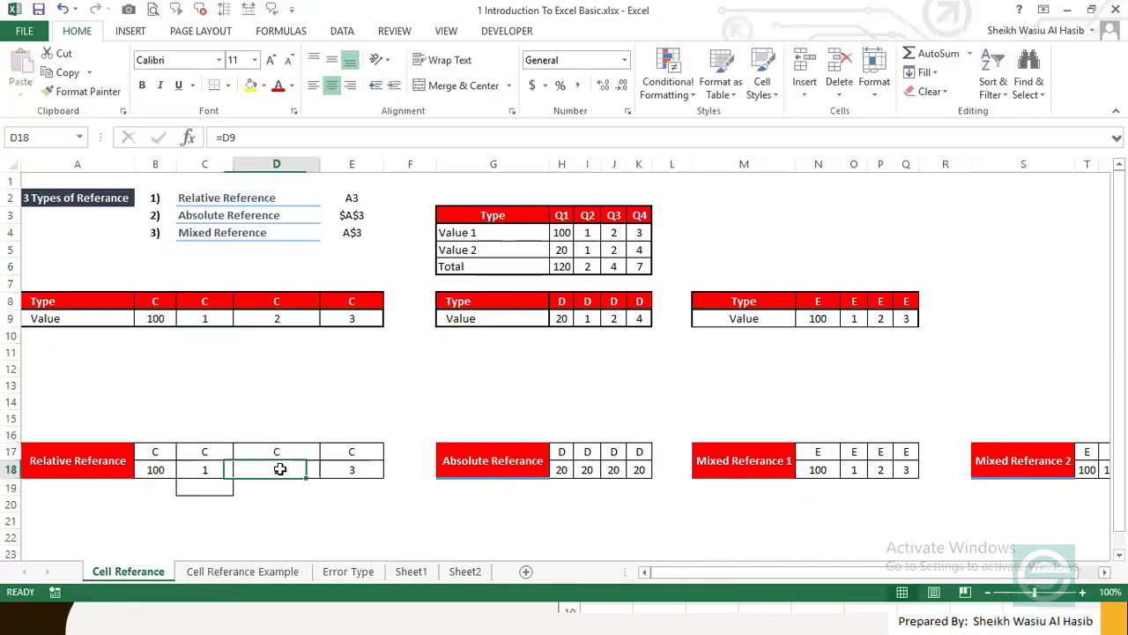
Step: Re-enter the relative formula =C9 in cell C18 and check it against its source cell
left_click(200, 469)
type("=")
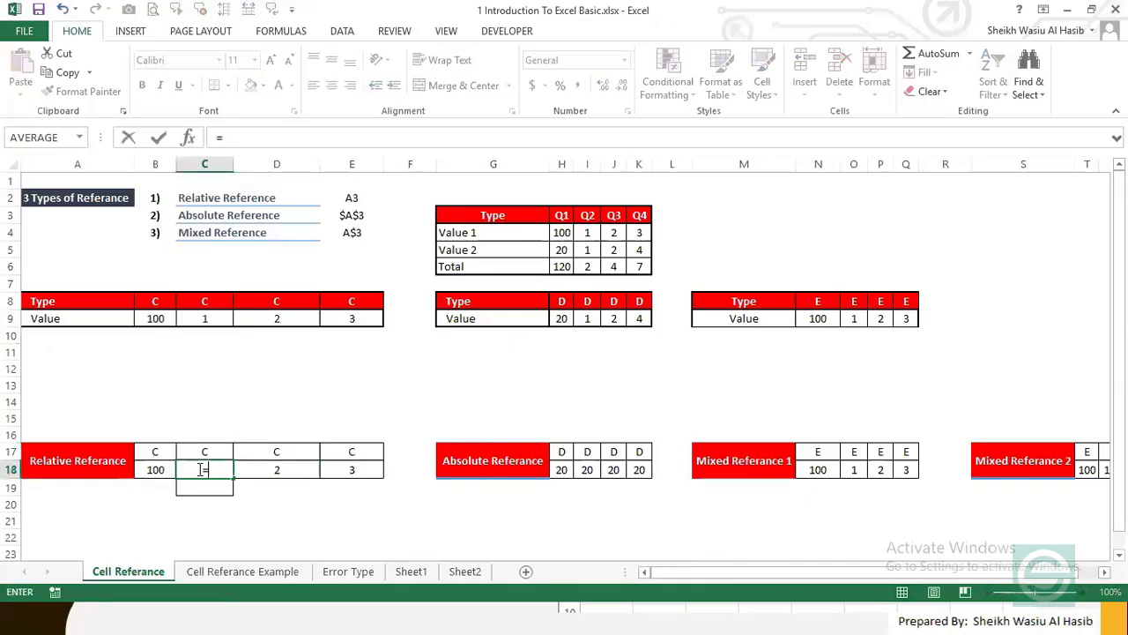
left_click(202, 316)
key("Return")
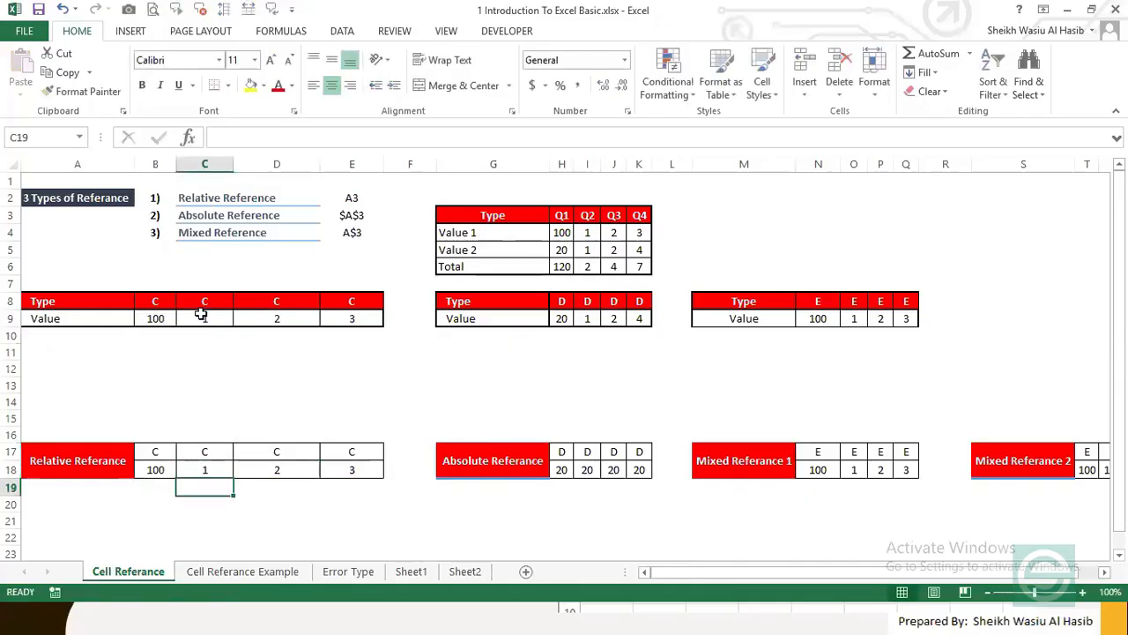
left_click(187, 471)
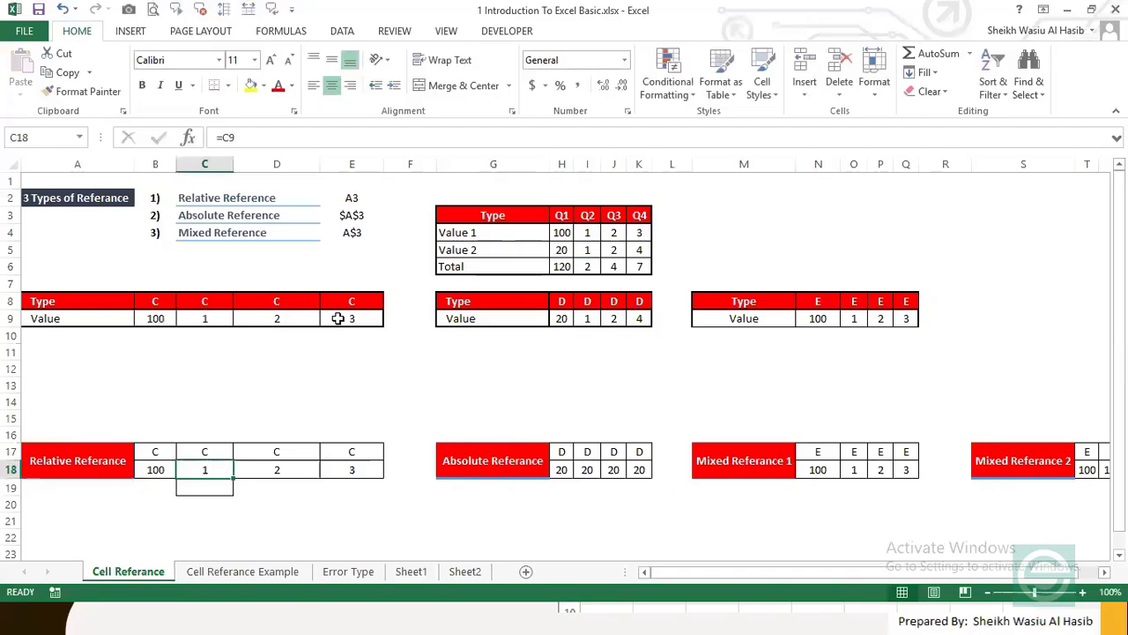
left_click(216, 415)
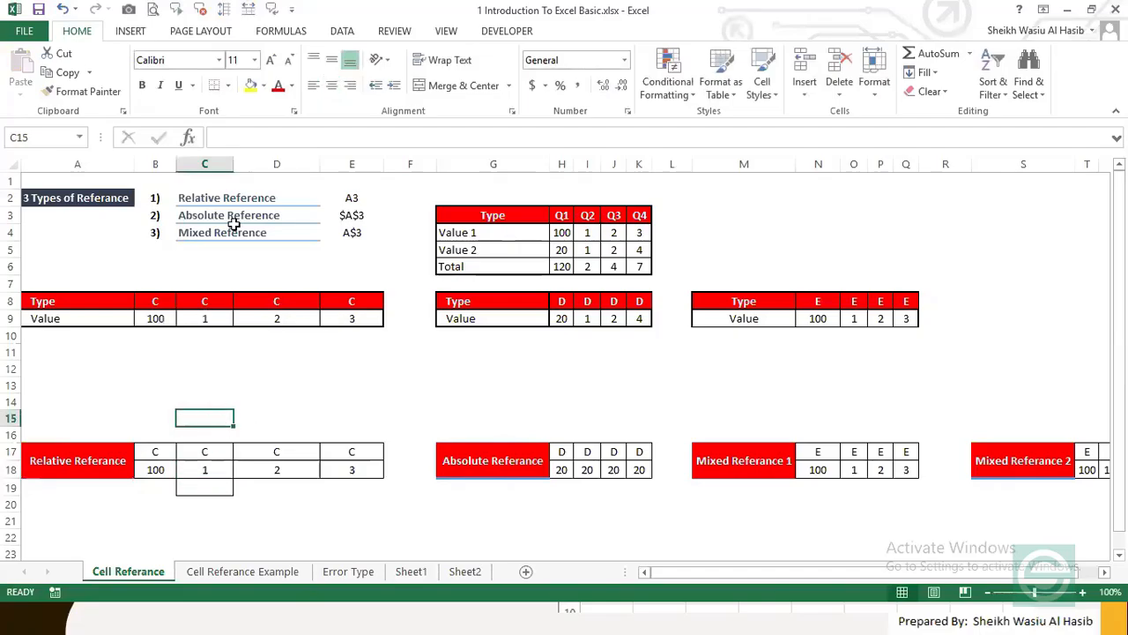
Step: Draw a rectangle about 0.75" wide and 0.42" high over D11:D12 and an oval about 0.64" by 0.59" over D17:D18
left_click(131, 32)
left_click(254, 55)
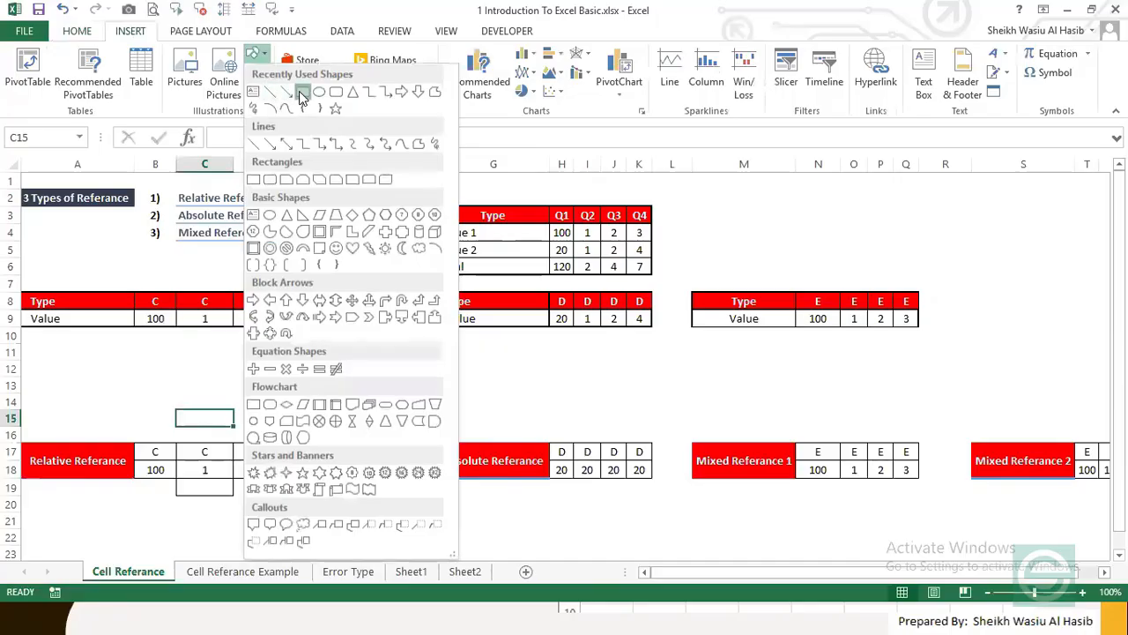
left_click(301, 93)
left_click_drag(264, 350, 325, 383)
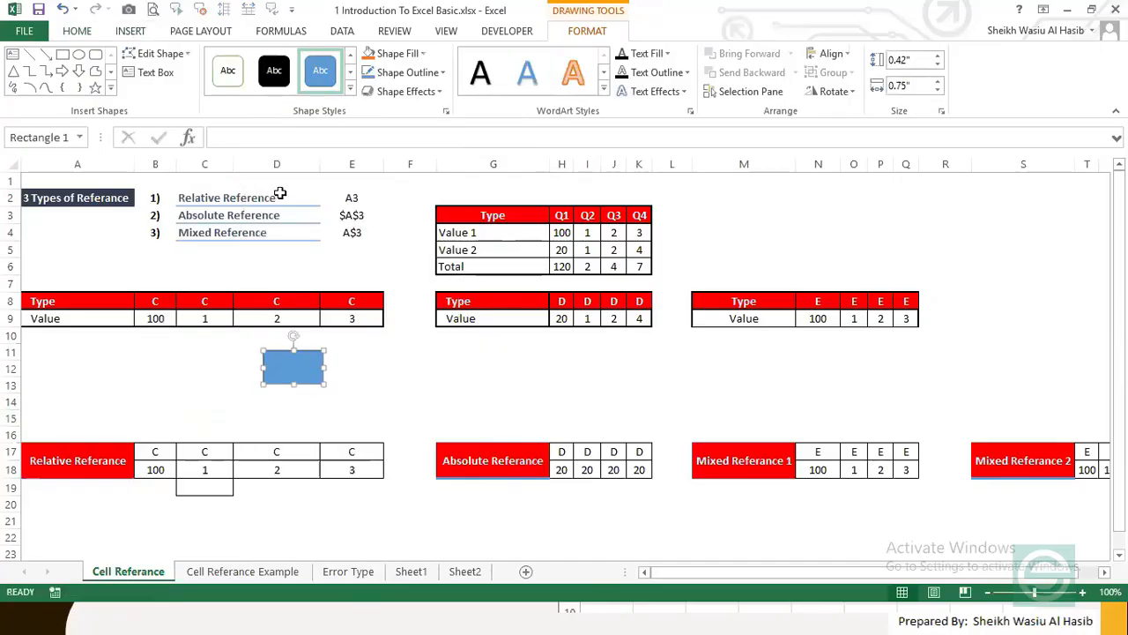
left_click(78, 54)
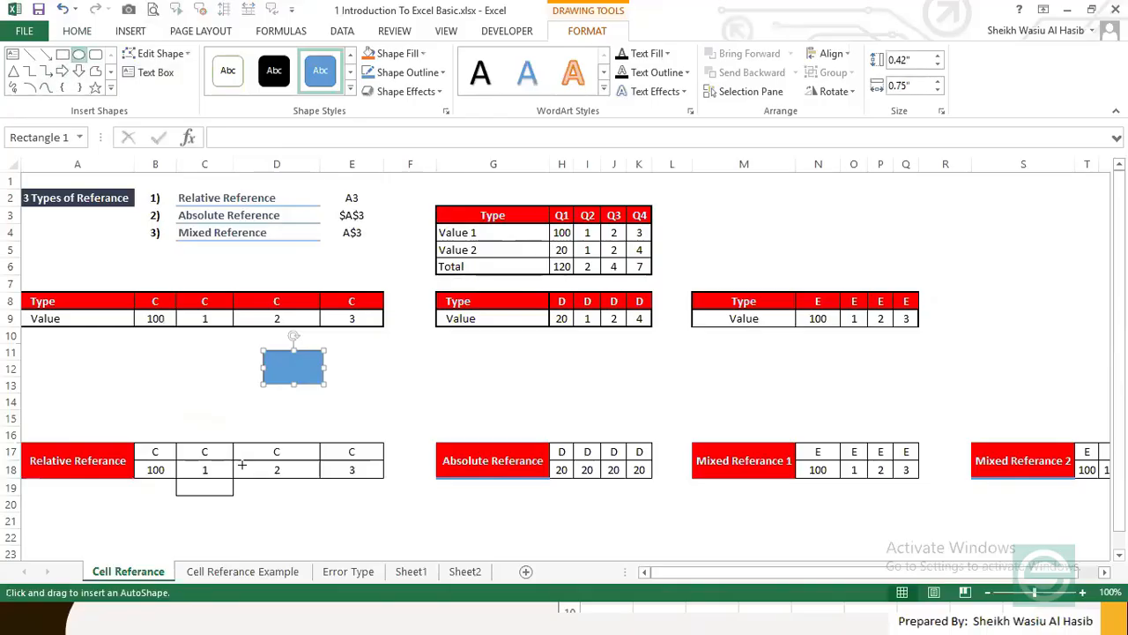
left_click_drag(272, 434, 325, 484)
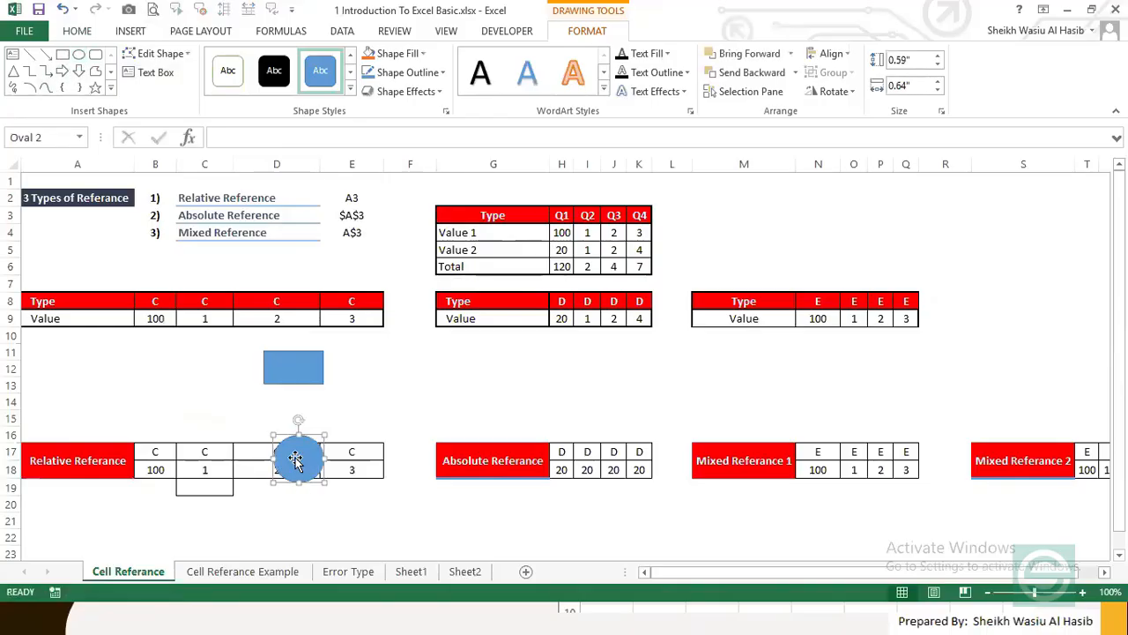
Step: Move the rectangle and oval together into column B, with the rectangle over B9 and the oval above B17
left_click(294, 370)
left_click(299, 458, "shift")
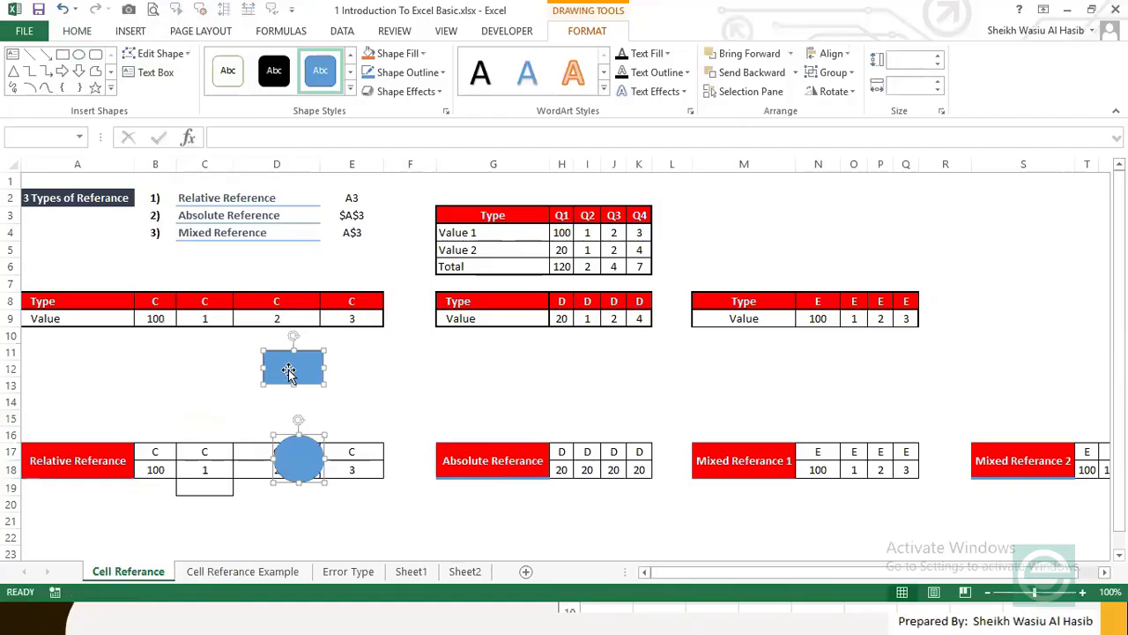
left_click_drag(288, 369, 129, 313)
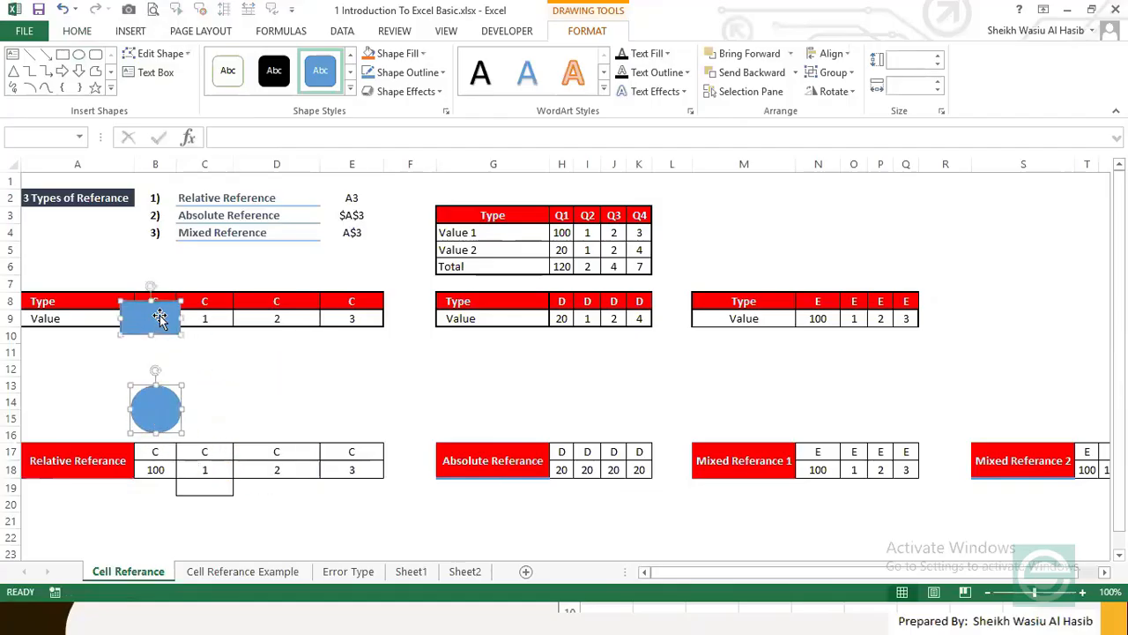
left_click(224, 403)
Step: Label both the rectangle and the oval with the text 100
left_click(151, 320)
type("1")
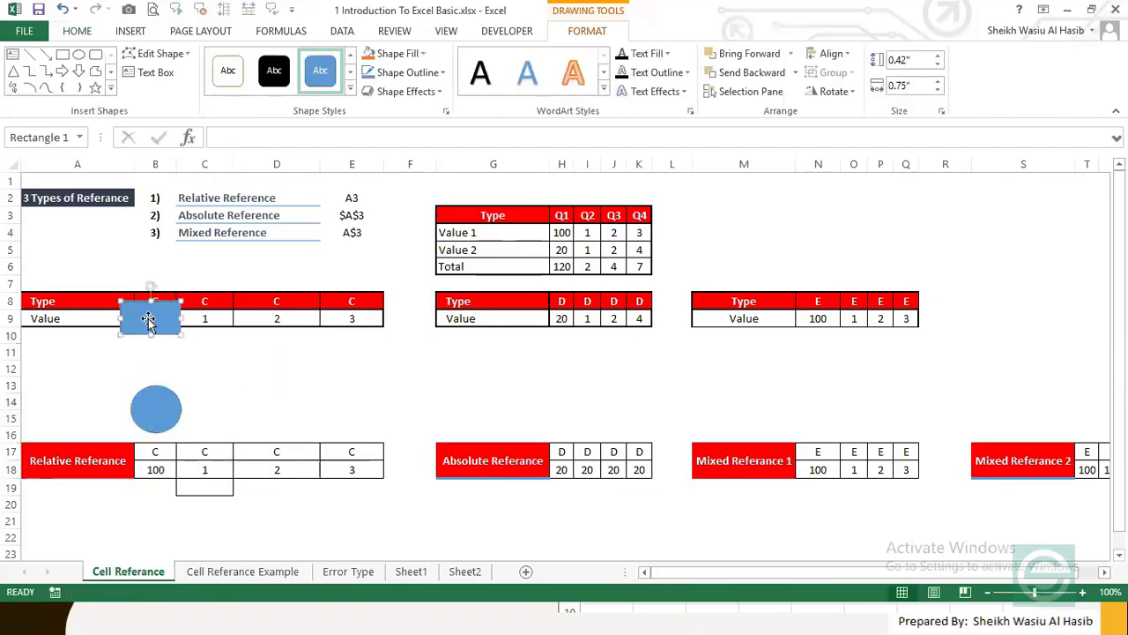
type("00")
left_click(157, 403)
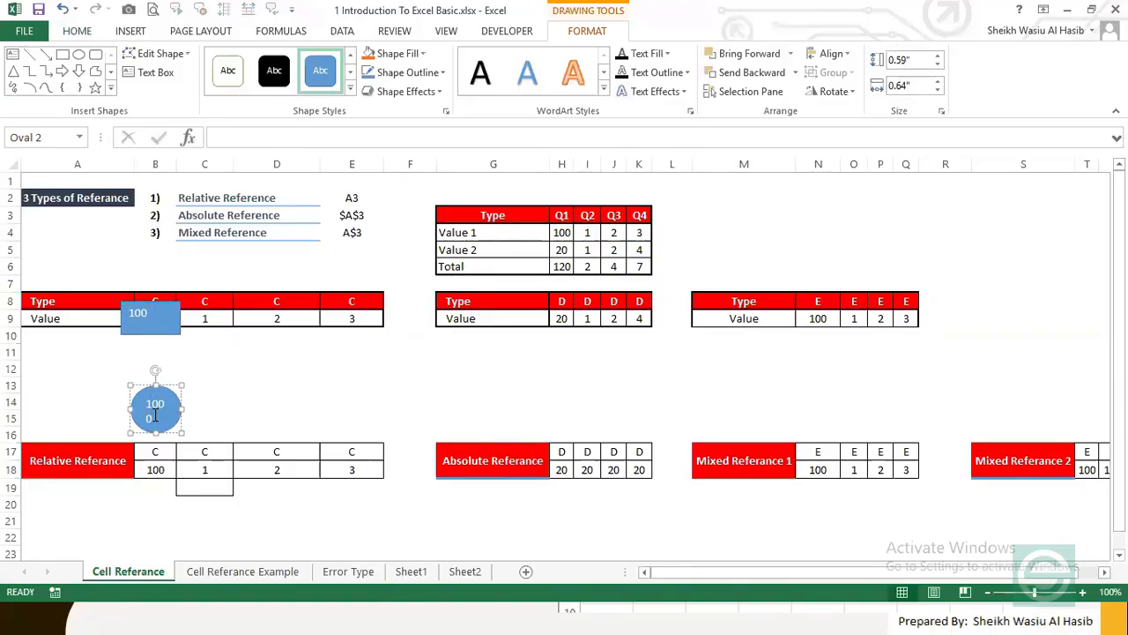
left_click(294, 388)
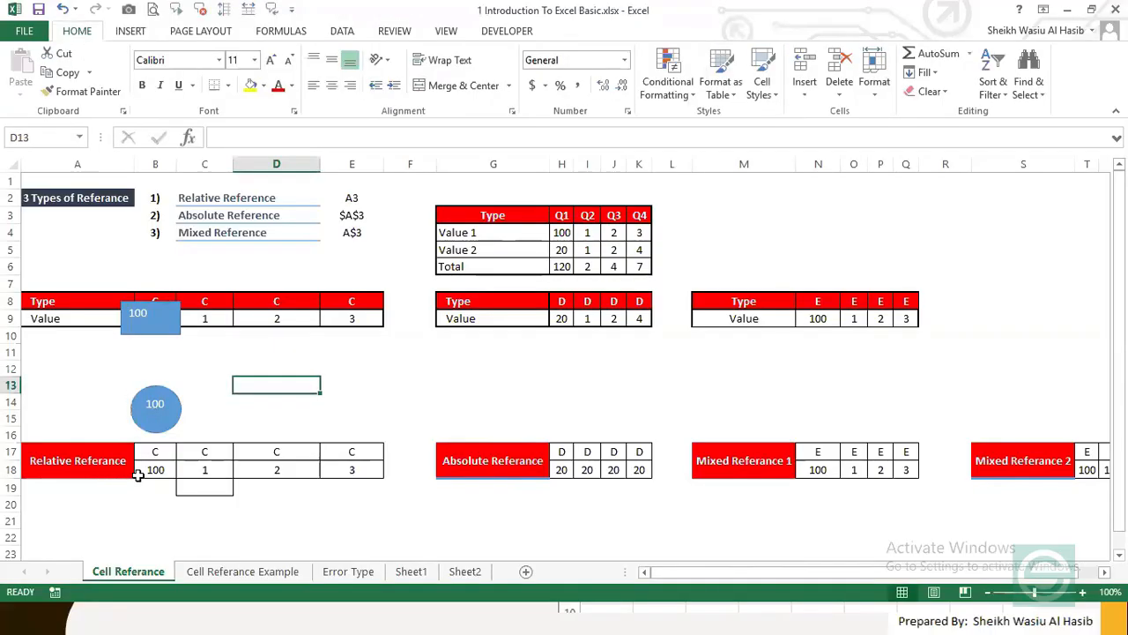
Step: Move the rectangle down to rows 11 and 12 of column B, uncovering cell B9
left_click(155, 407)
left_click(150, 318, "ctrl")
left_click(194, 368)
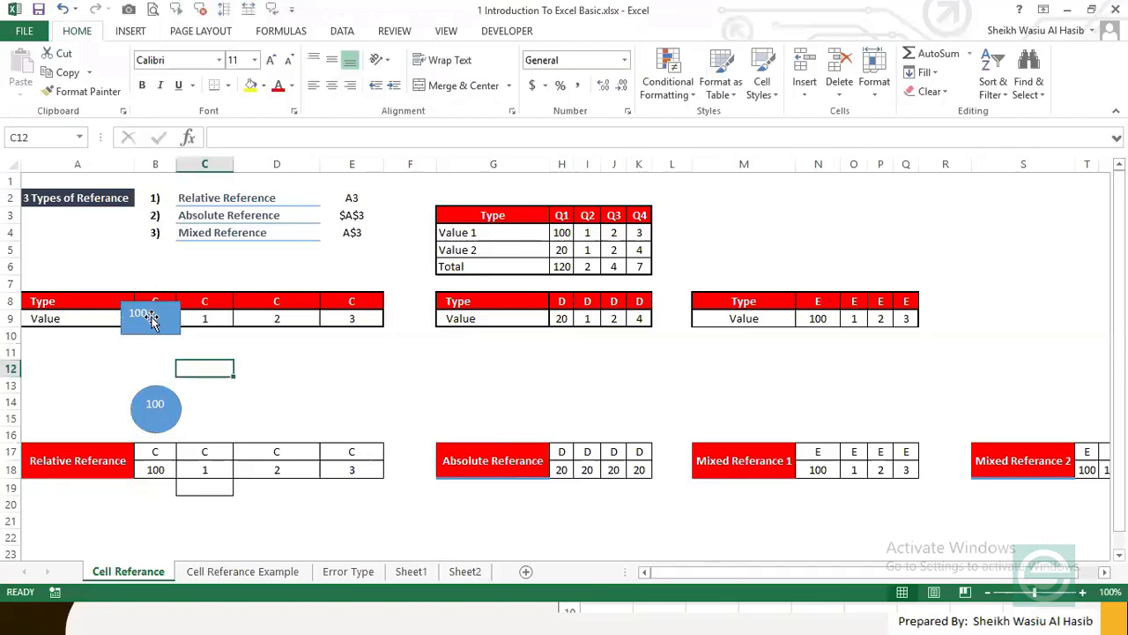
left_click_drag(151, 315, 154, 359)
Step: Re-enter the relative formula =B9 in cell B18
left_click(166, 469)
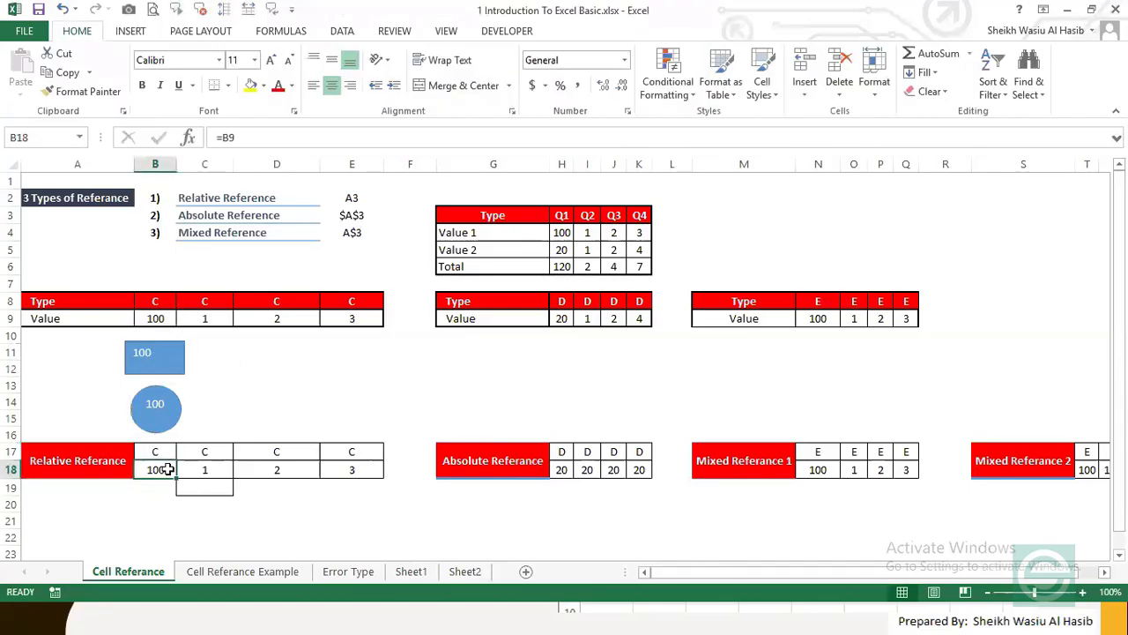
type("=")
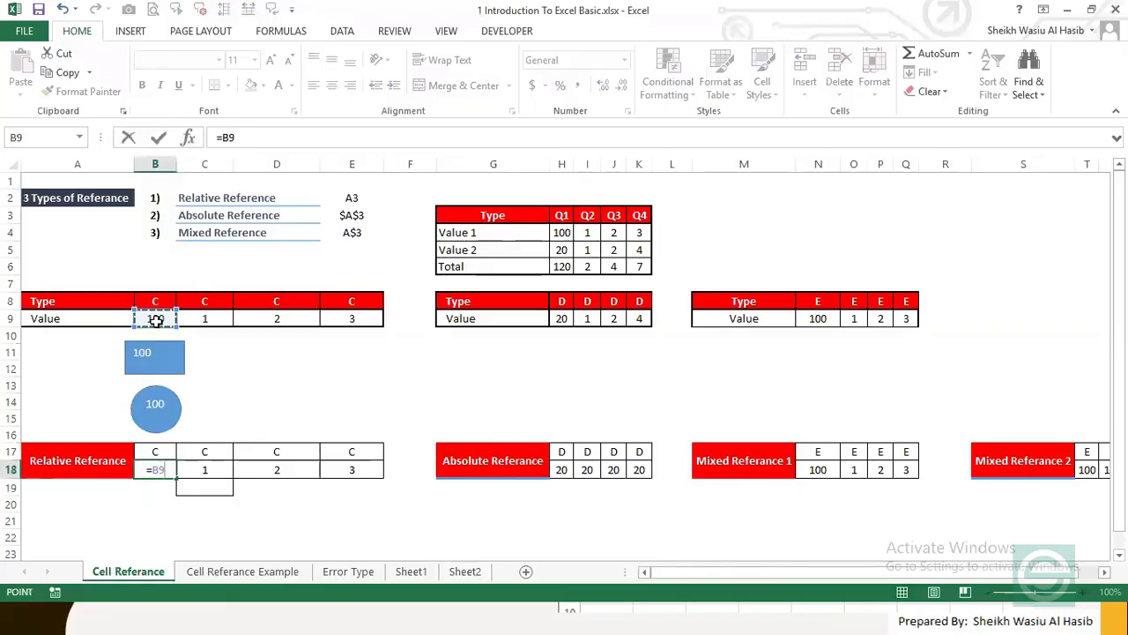
key("Return")
Step: Examine the rectangle and oval as stand-ins for source cell B9 and its formula in B18
left_click(148, 406)
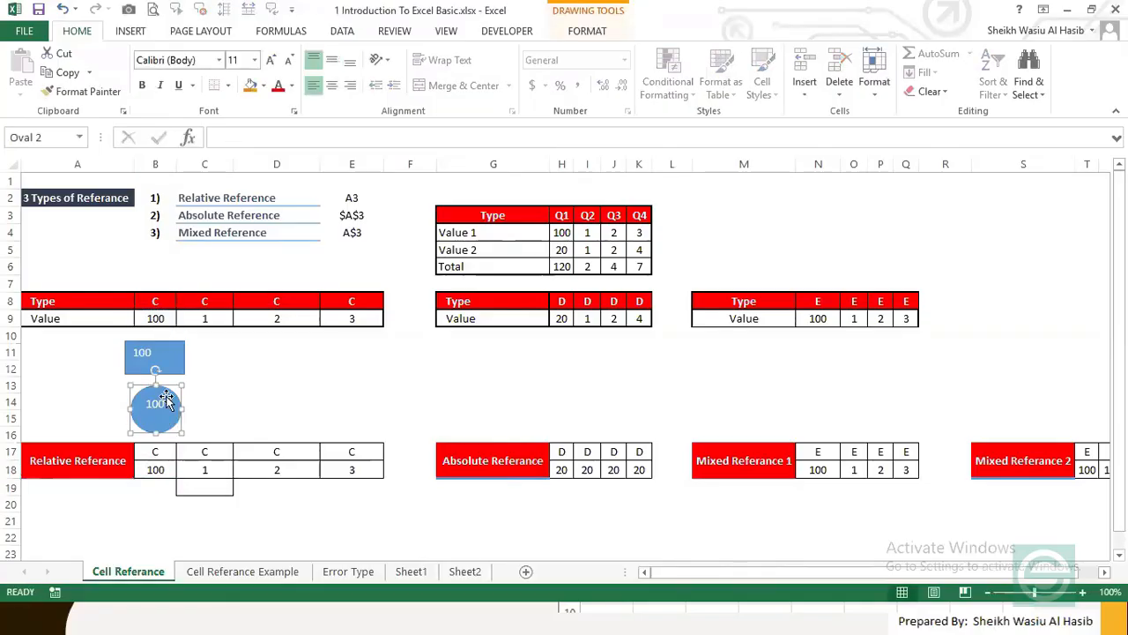
left_click(154, 353)
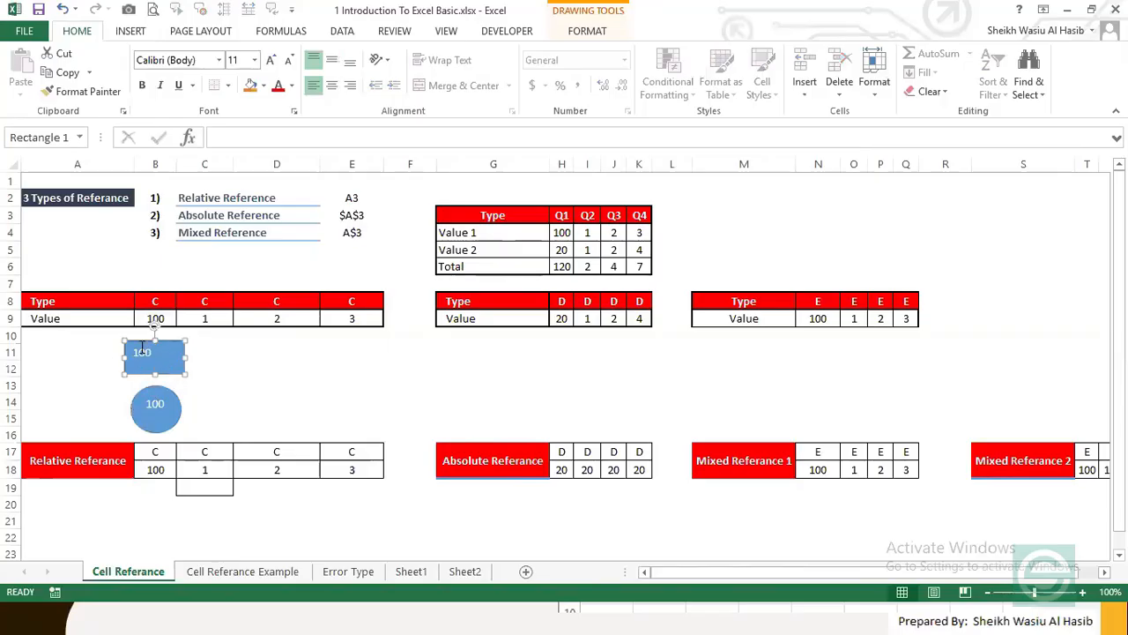
left_click(155, 401)
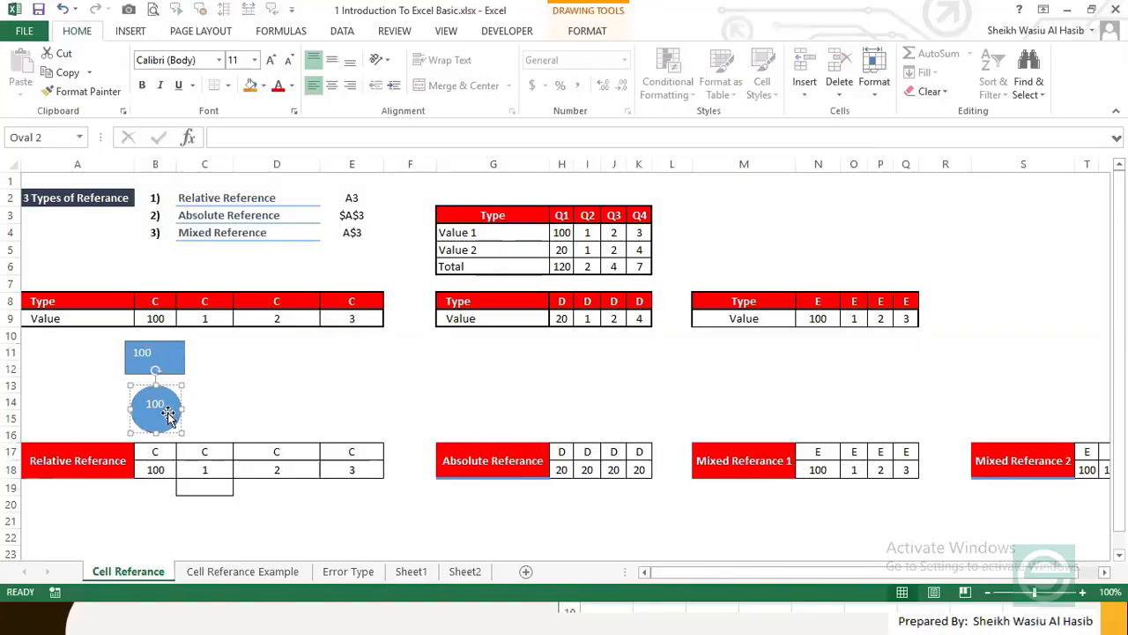
left_click(146, 351)
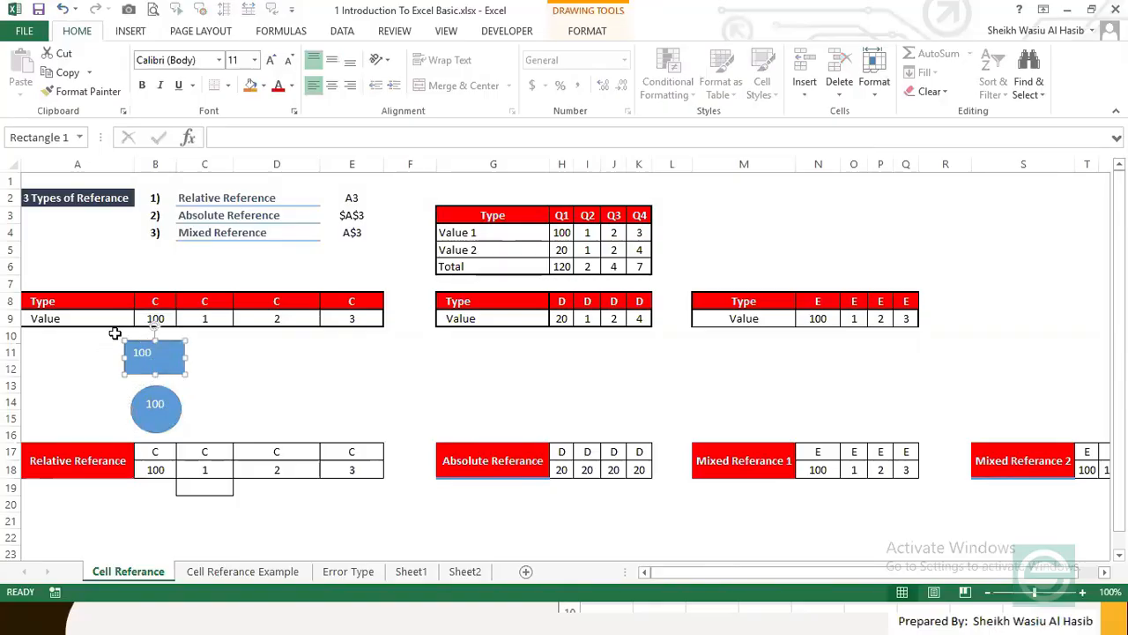
left_click(164, 408)
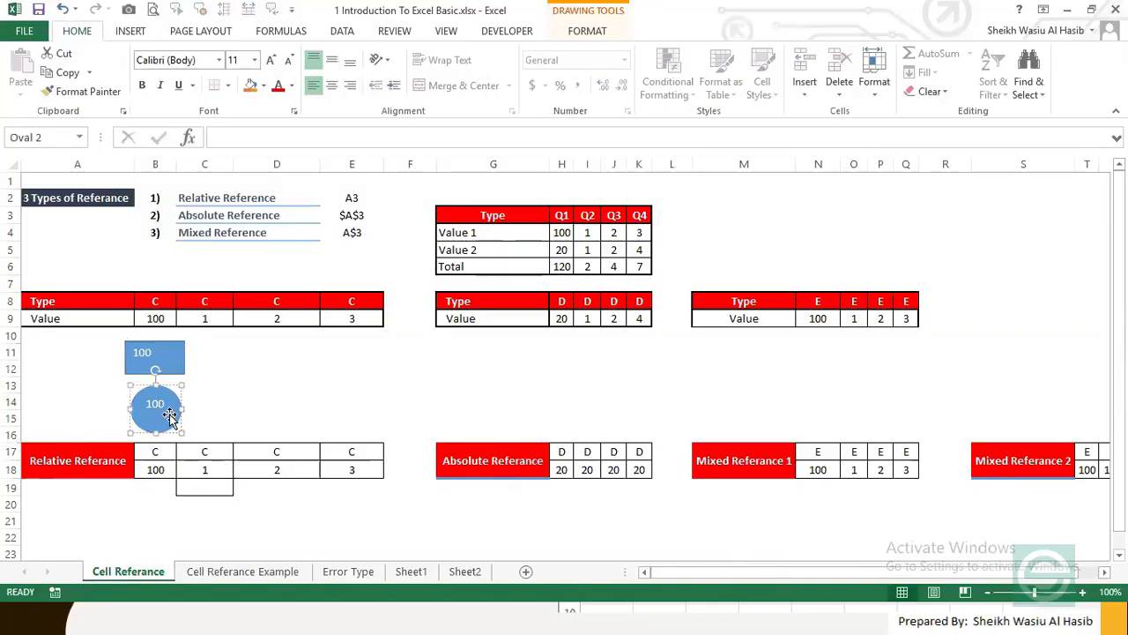
left_click(170, 355)
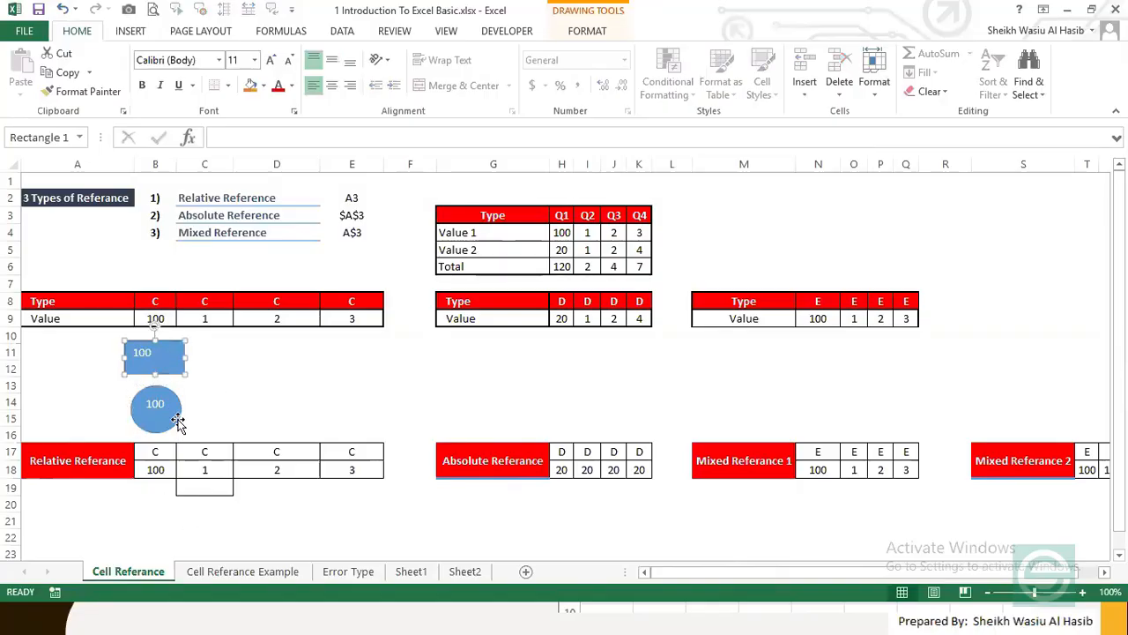
left_click(153, 467)
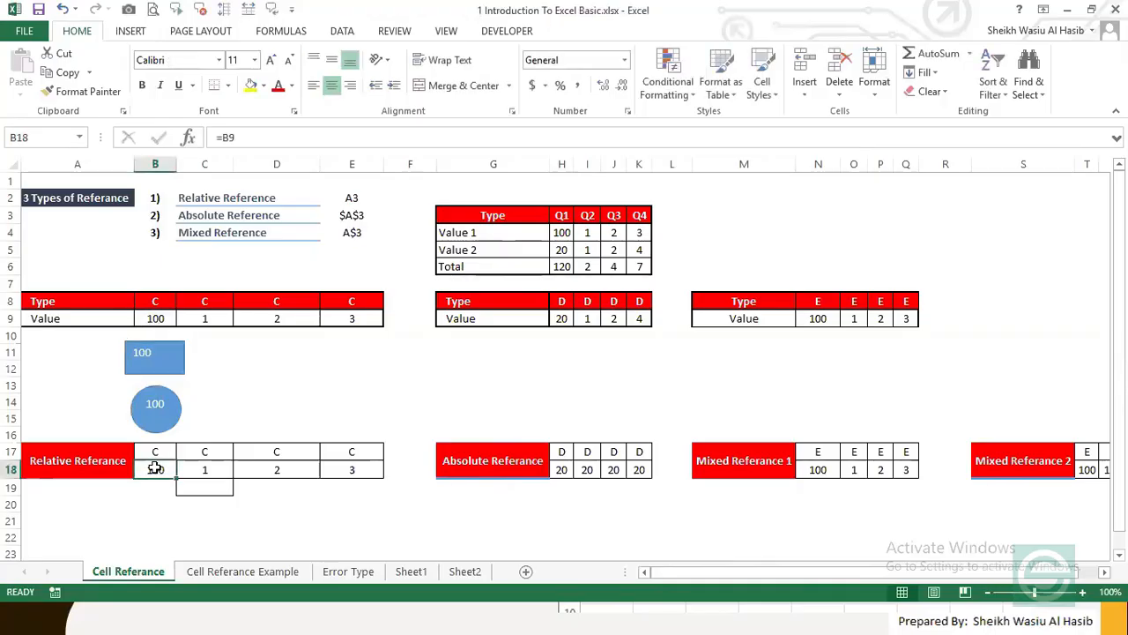
left_click(166, 368)
left_click(162, 422)
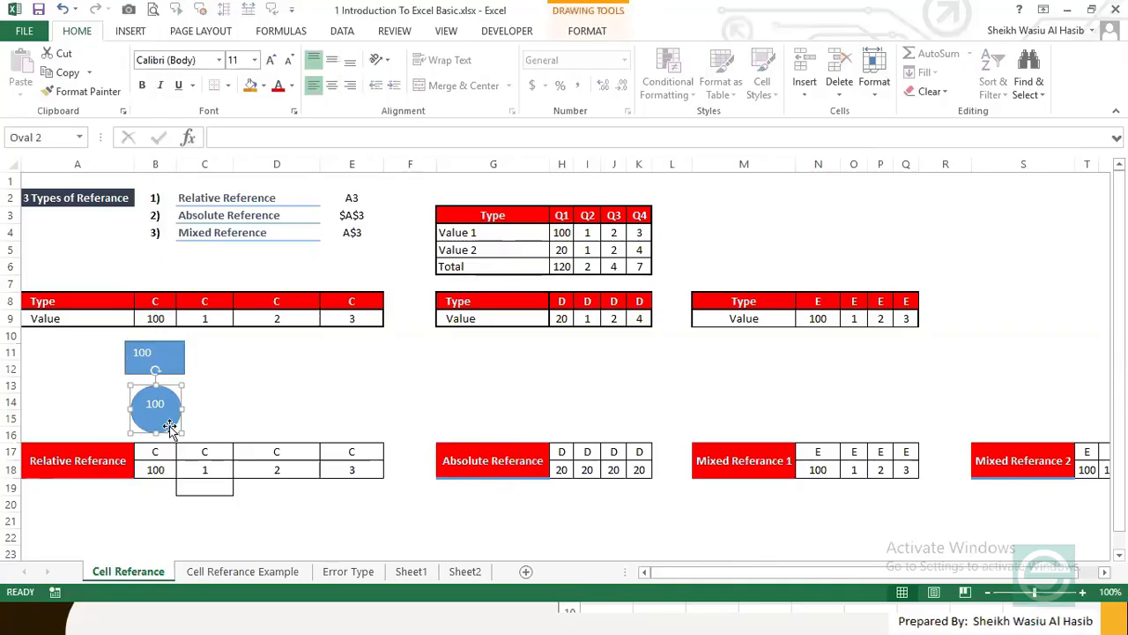
Step: Move the rectangle up directly beneath B9 and shift both shapes together into column C
left_click(162, 355)
left_click_drag(162, 355, 163, 342)
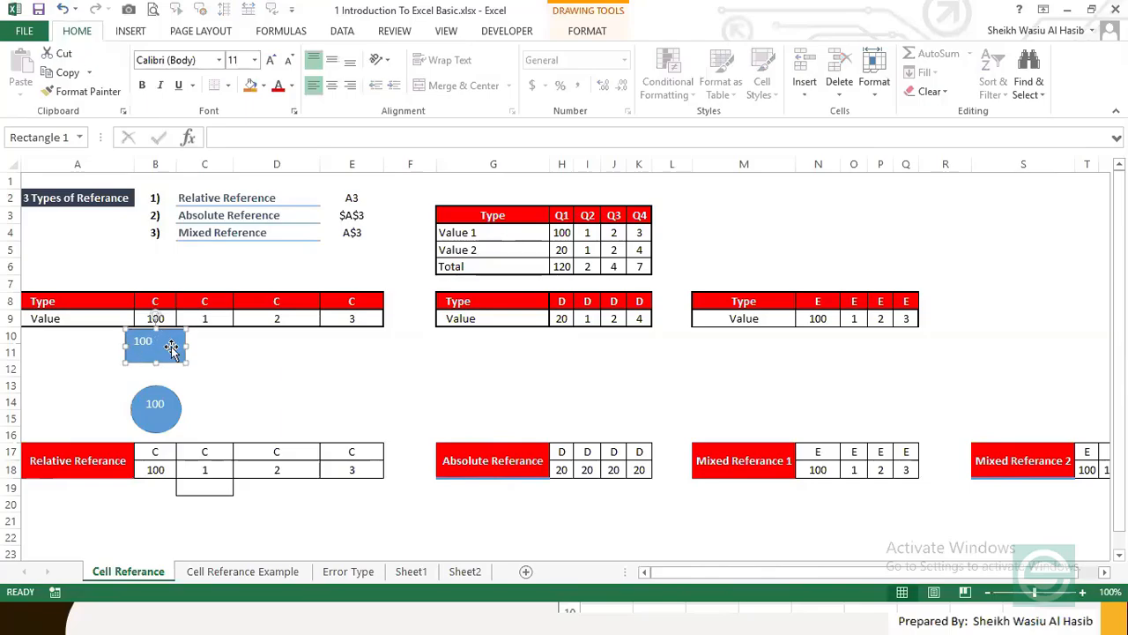
left_click(161, 402)
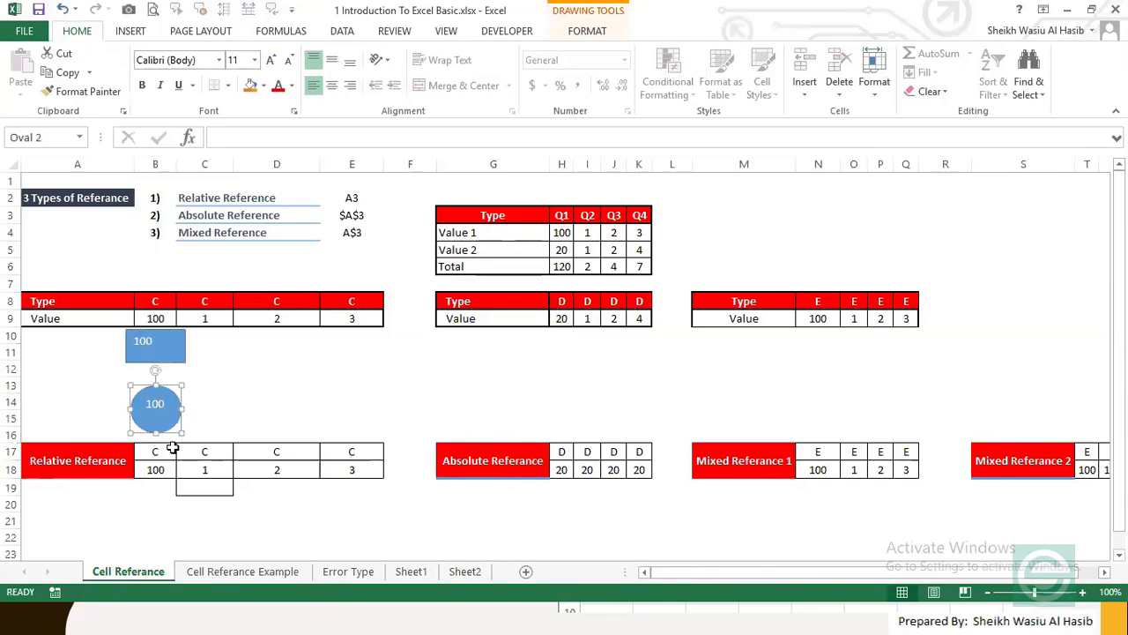
left_click(171, 353, "shift")
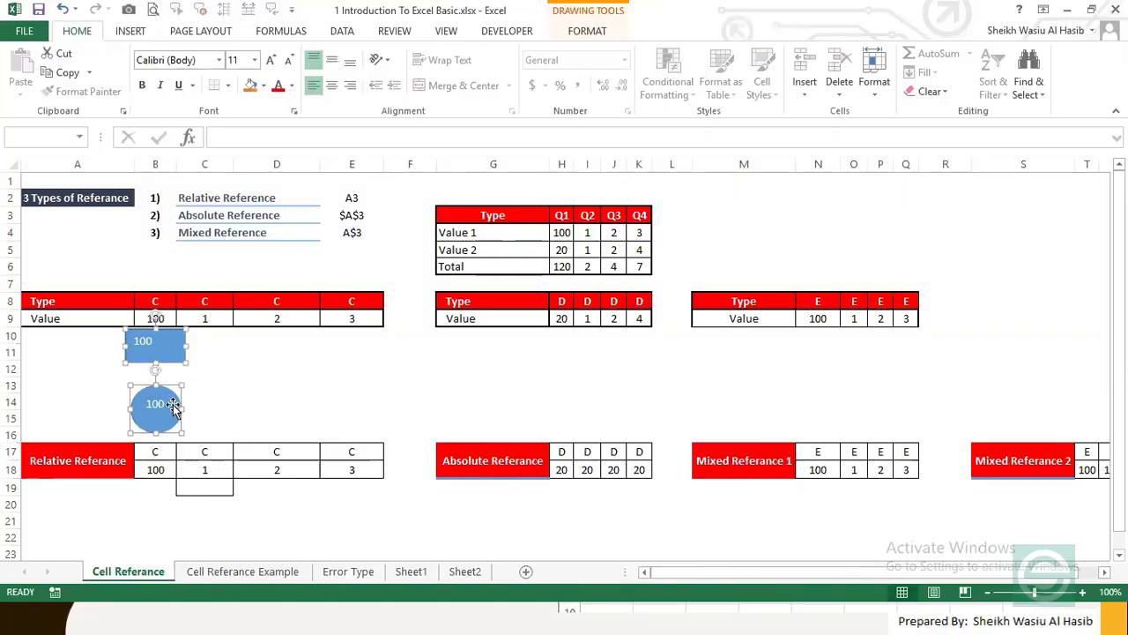
left_click_drag(183, 401, 234, 410)
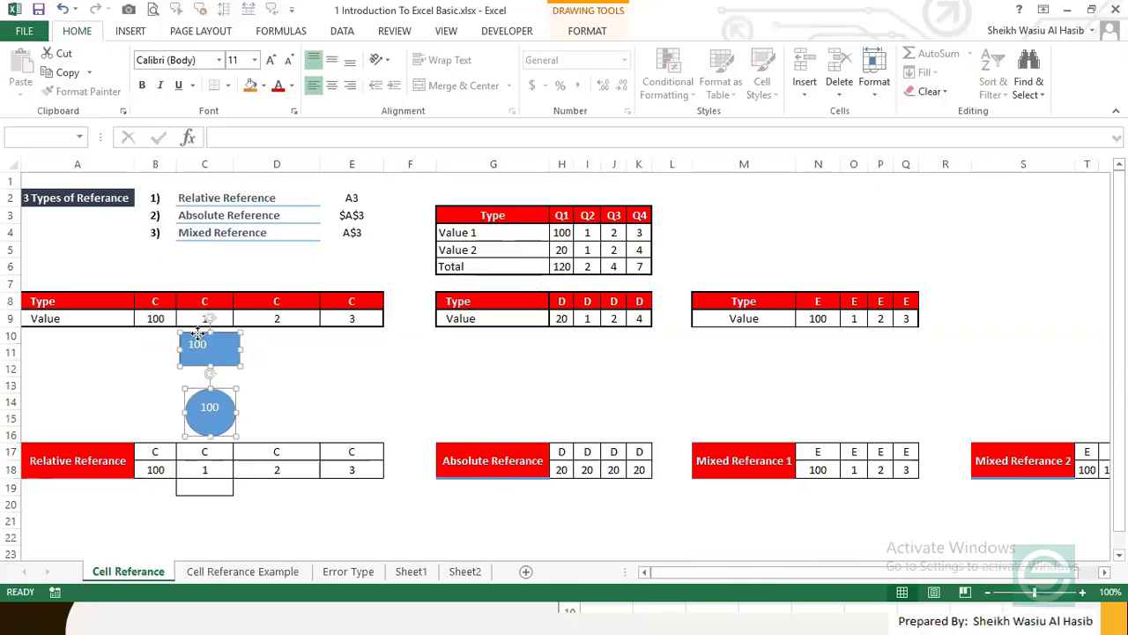
Step: Move the rectangle and oval together from column C to column F, beside the Relative Referance table
left_click(213, 407)
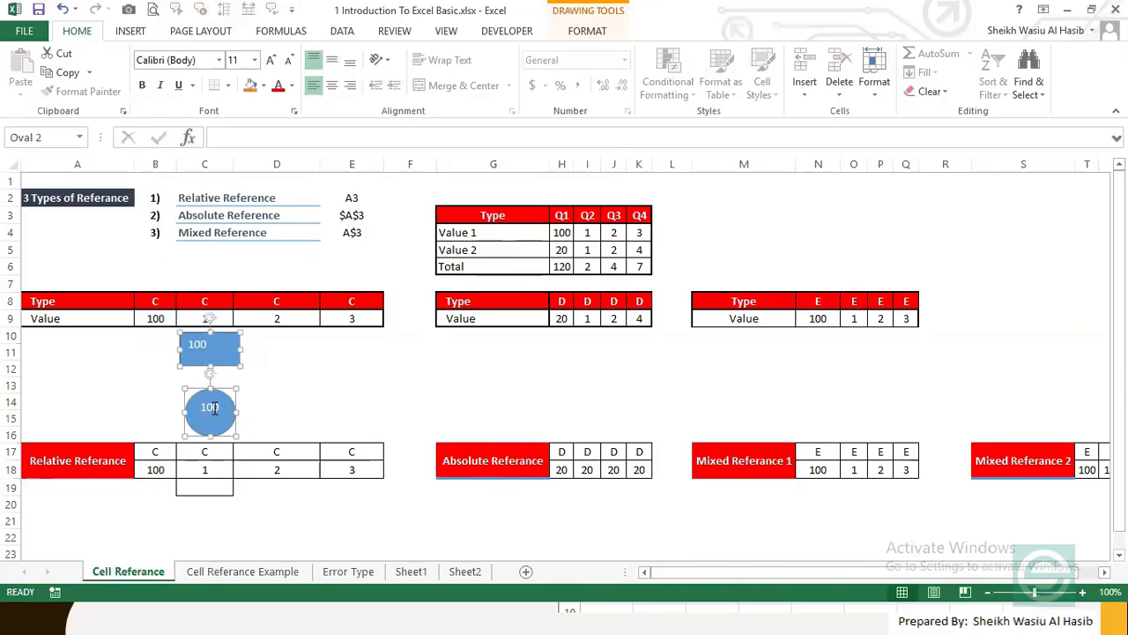
left_click(210, 353)
left_click(217, 407)
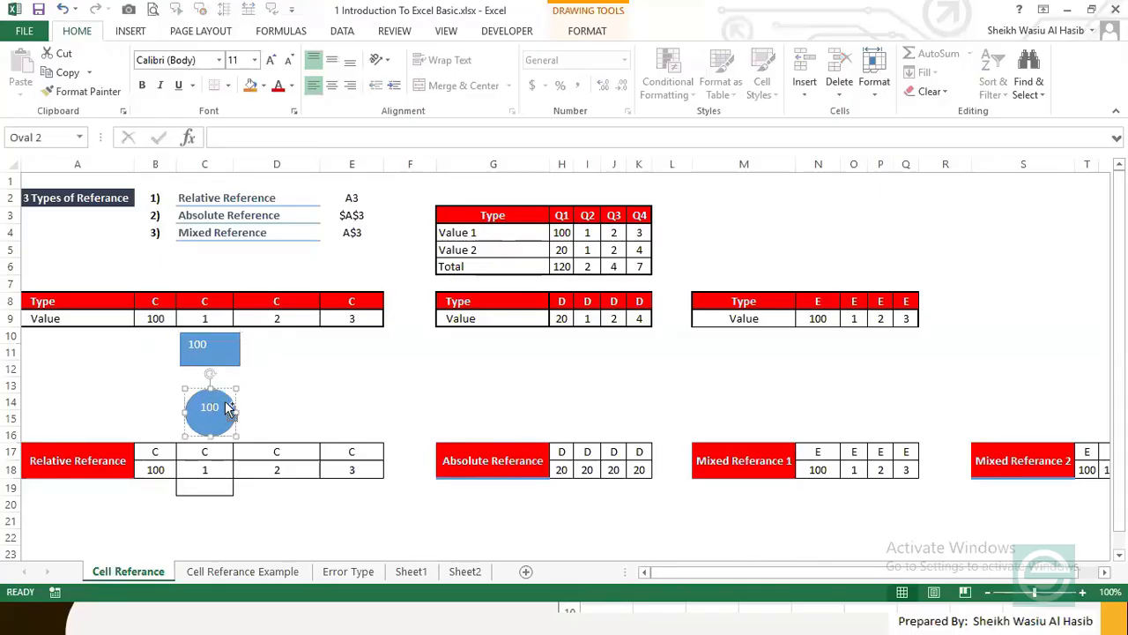
left_click(209, 347, "ctrl")
left_click_drag(230, 404, 434, 401)
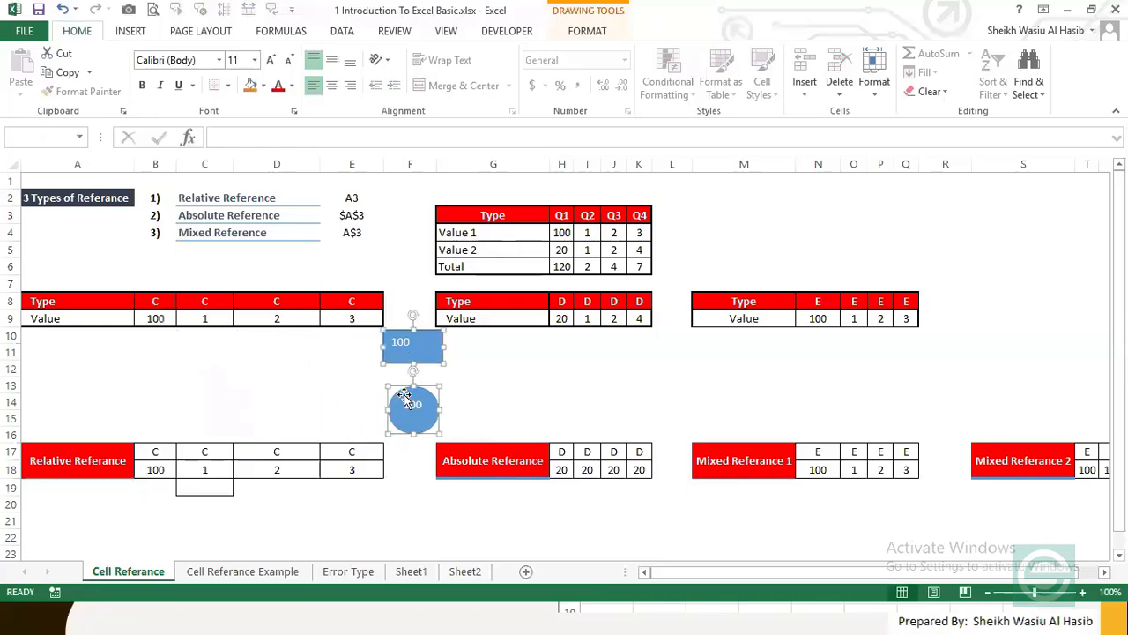
left_click(243, 400)
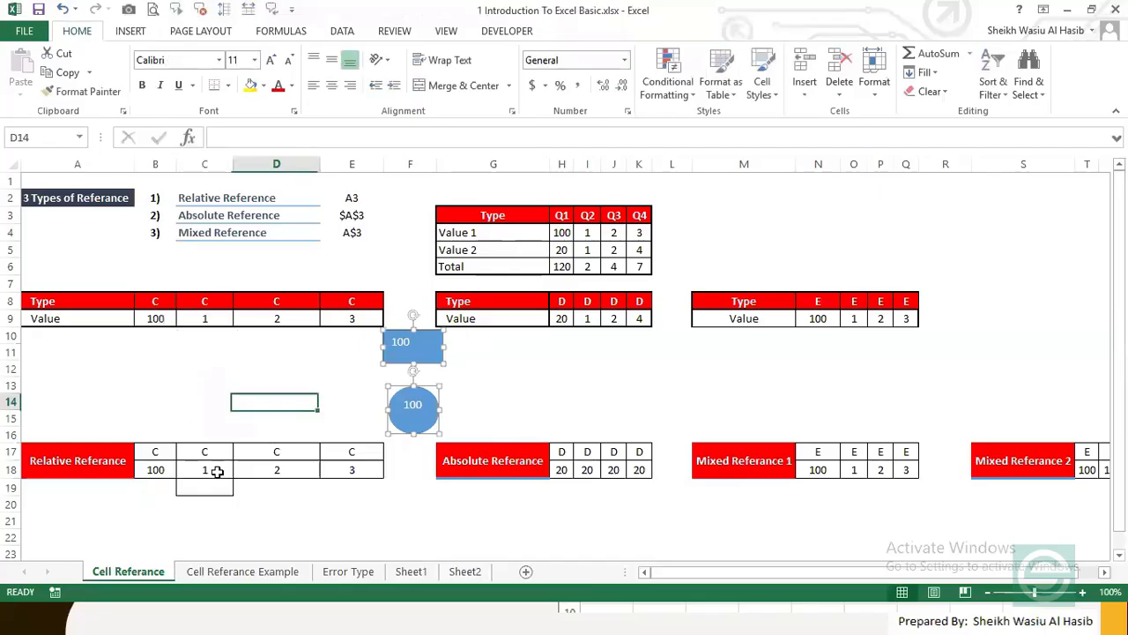
Step: Enter the relative formula =B9 in cell B18 again
left_click(163, 470)
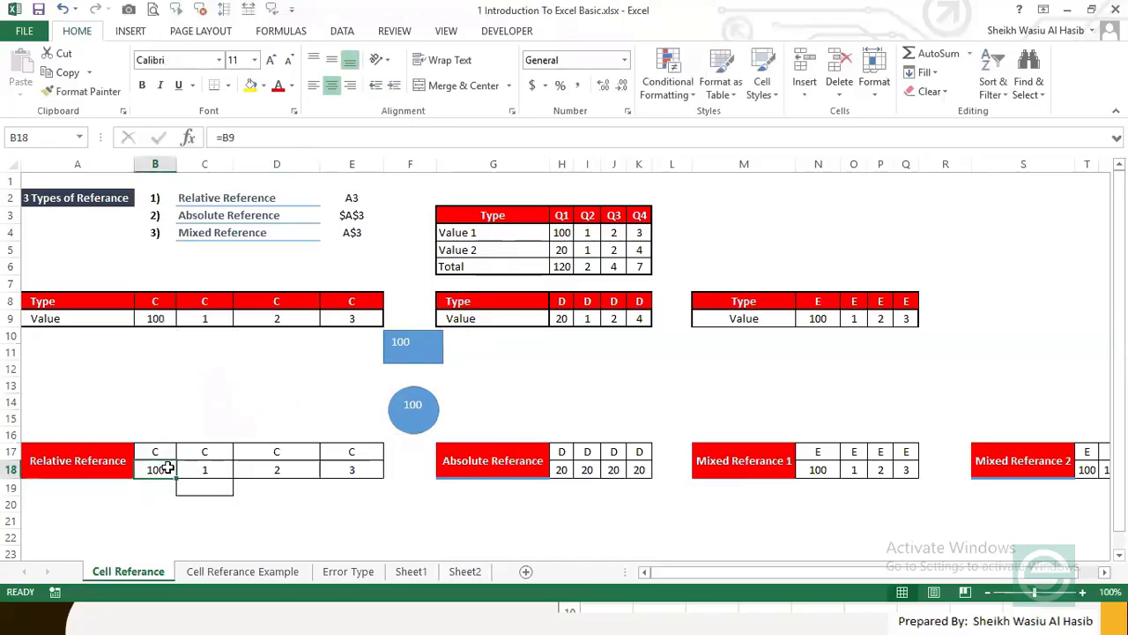
type("=")
left_click(155, 319)
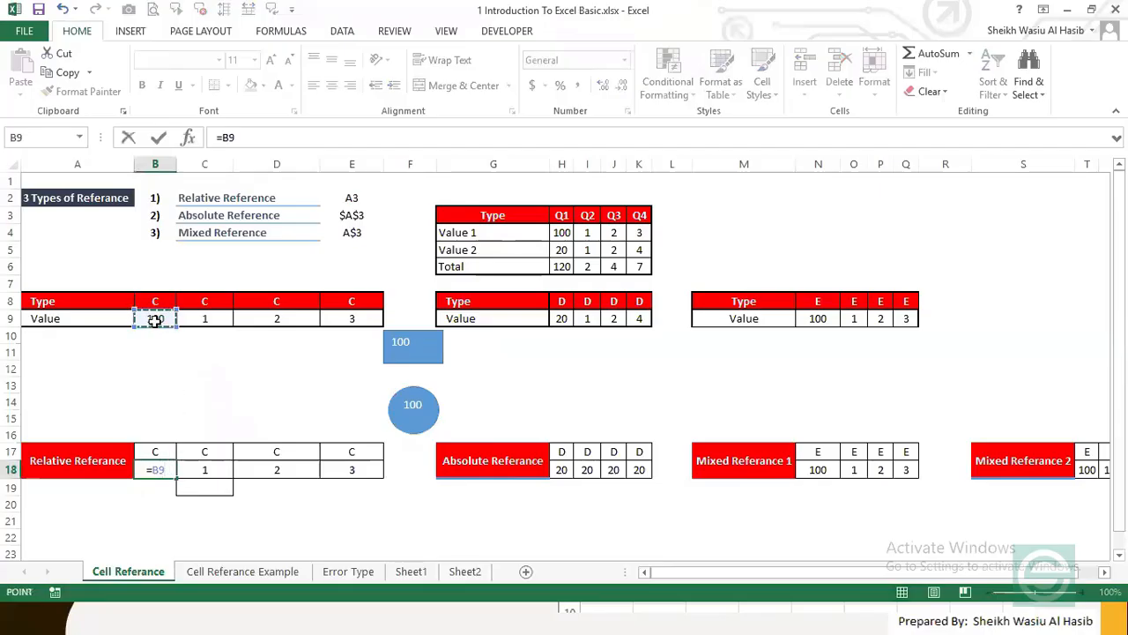
key("Return")
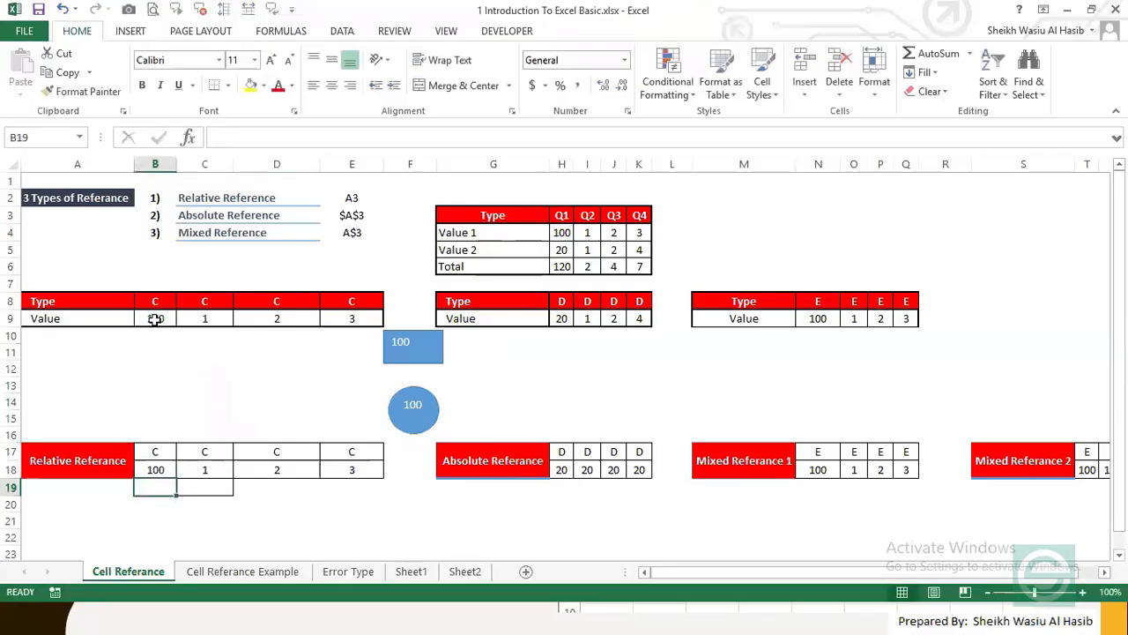
Step: Compare the relative formula in C18 with the one in B18, tracing its source to column C and row 9
left_click(160, 469)
key("ctrl+c")
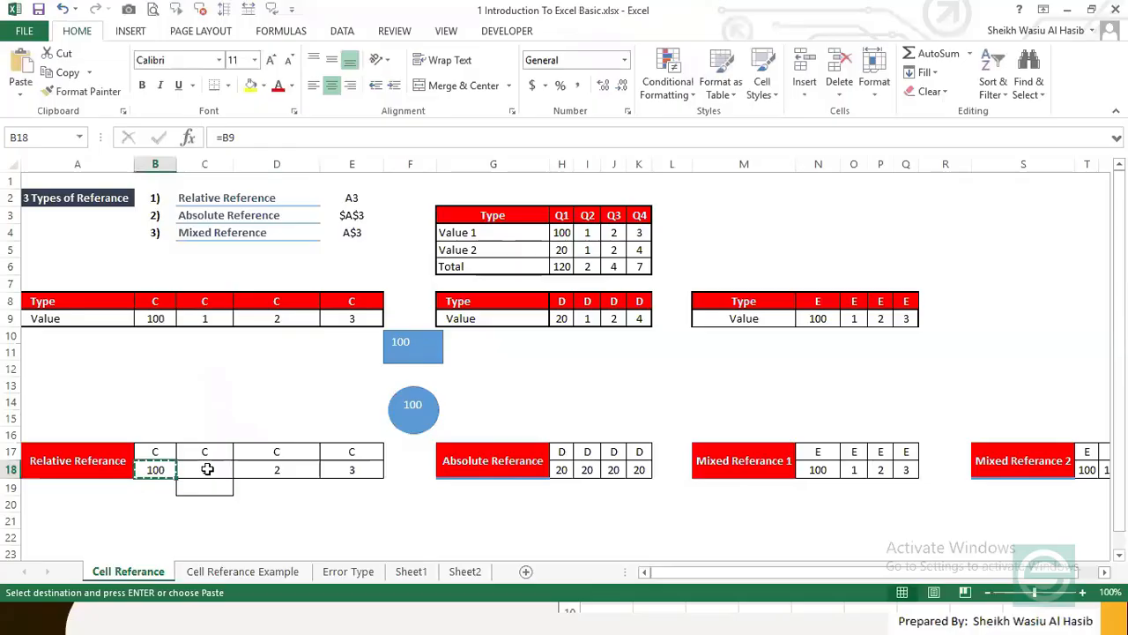
left_click(207, 469)
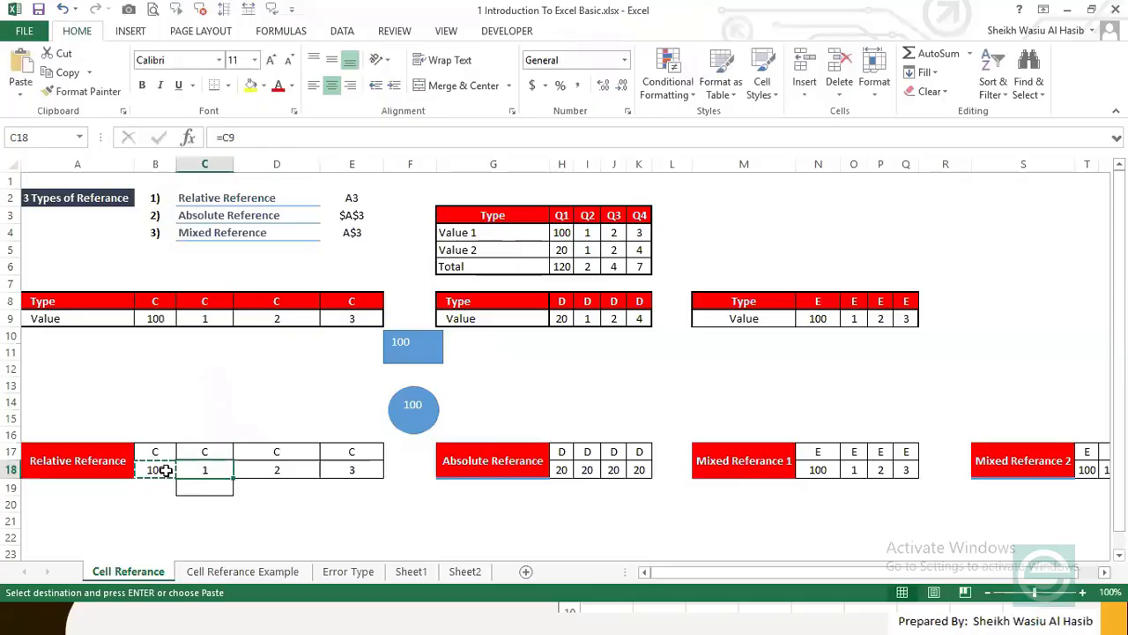
left_click(204, 165)
left_click(12, 318)
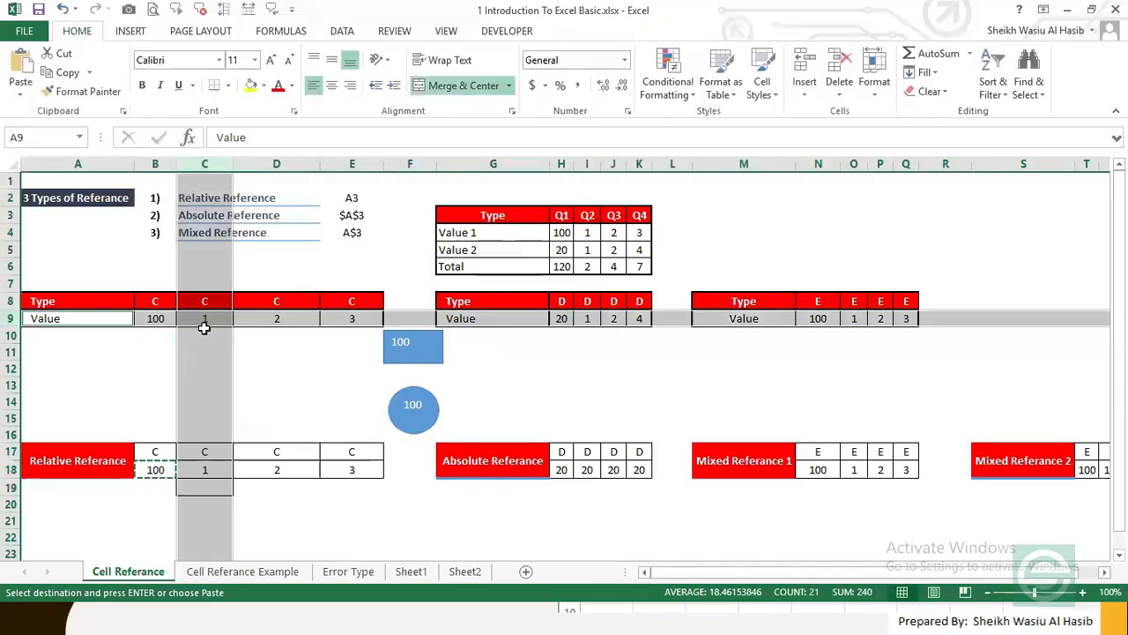
left_click(200, 467)
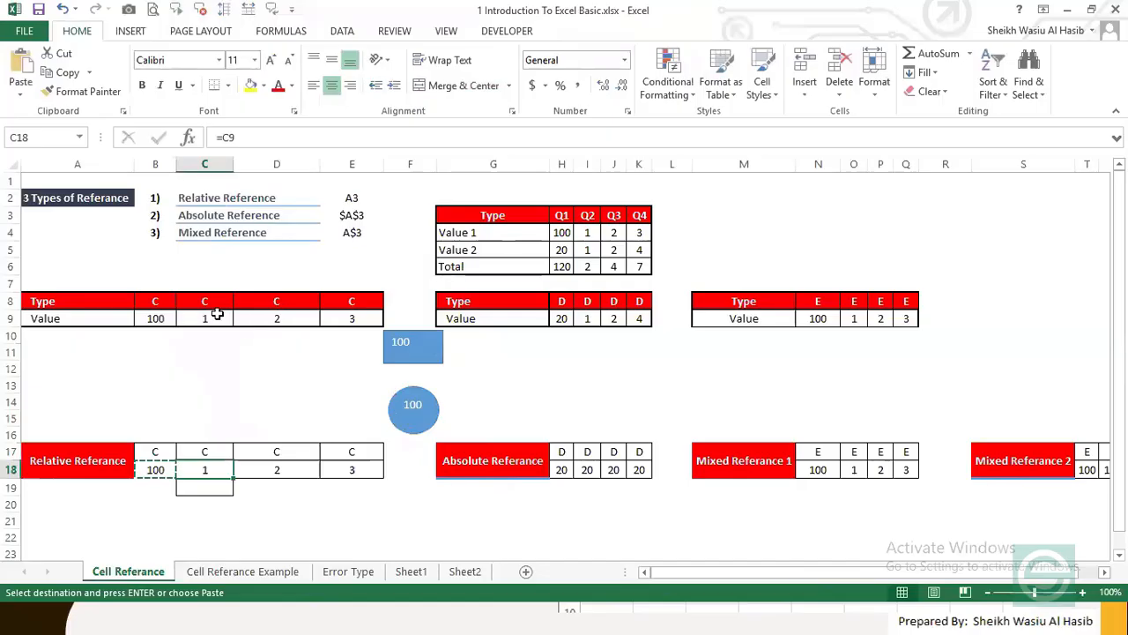
mouse_move(201, 338)
left_mouse_down()
mouse_move(203, 350)
mouse_move(206, 335)
left_mouse_up()
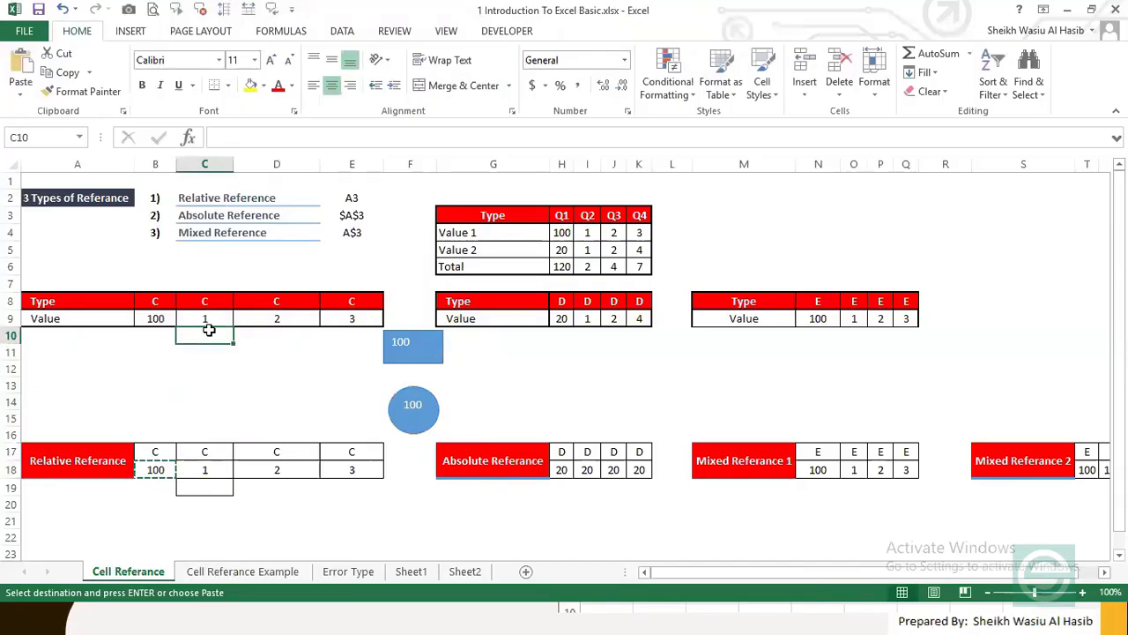
left_click(198, 455)
left_click(155, 468)
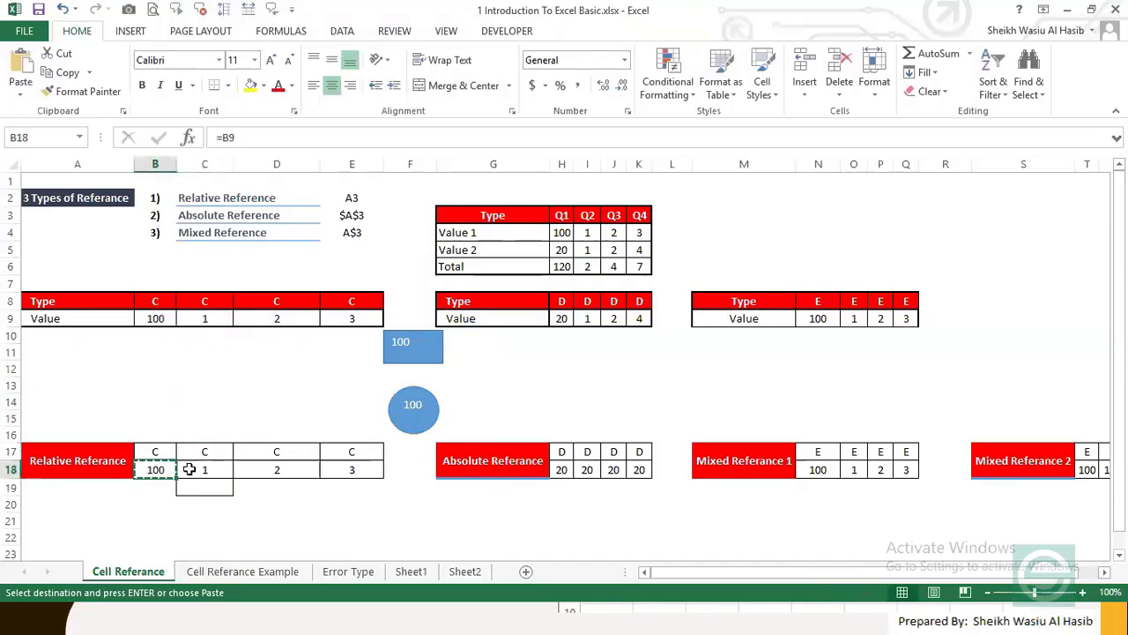
Step: Clear the formulas from cells C18 to E18 in the Relative Referance table
left_click(190, 469)
left_click_drag(196, 470, 355, 468)
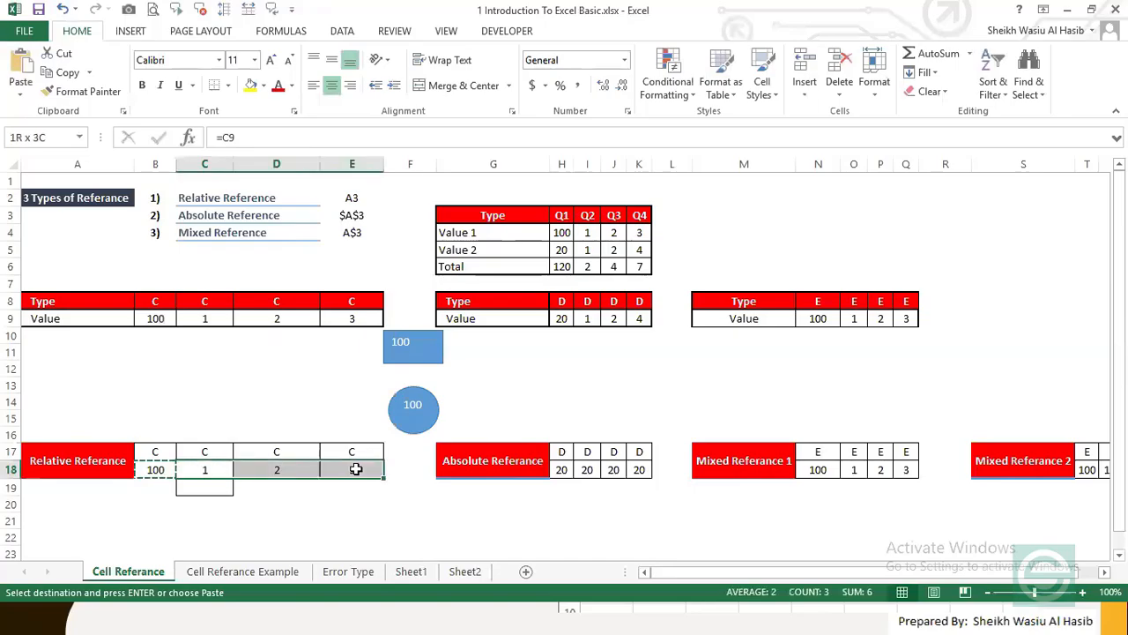
key("Delete")
Step: Copy the relative formula from B18 into C18 and check its reference against source cell C9
left_click(156, 470)
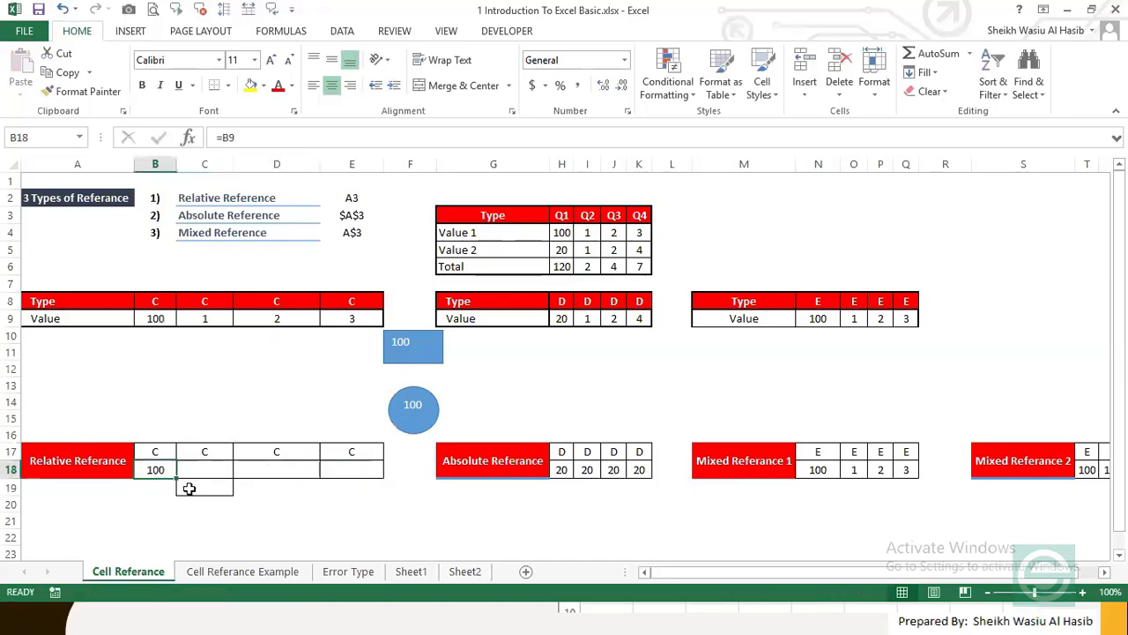
key("ctrl+c")
left_click(197, 470)
key("ctrl+v")
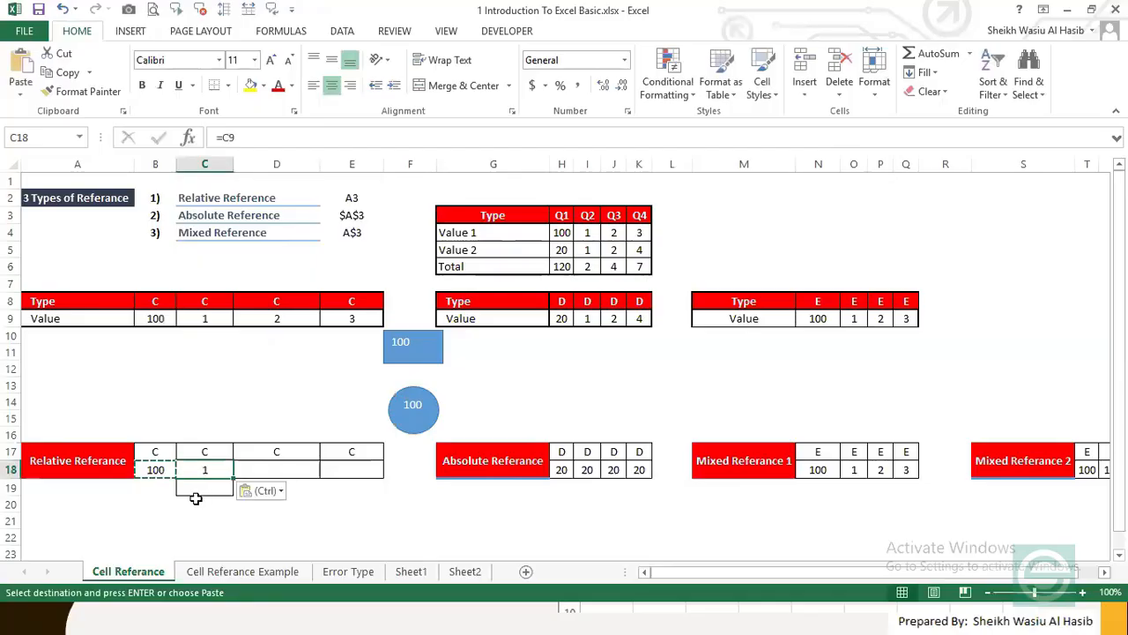
left_click(207, 318)
left_click(205, 470)
left_click(242, 137)
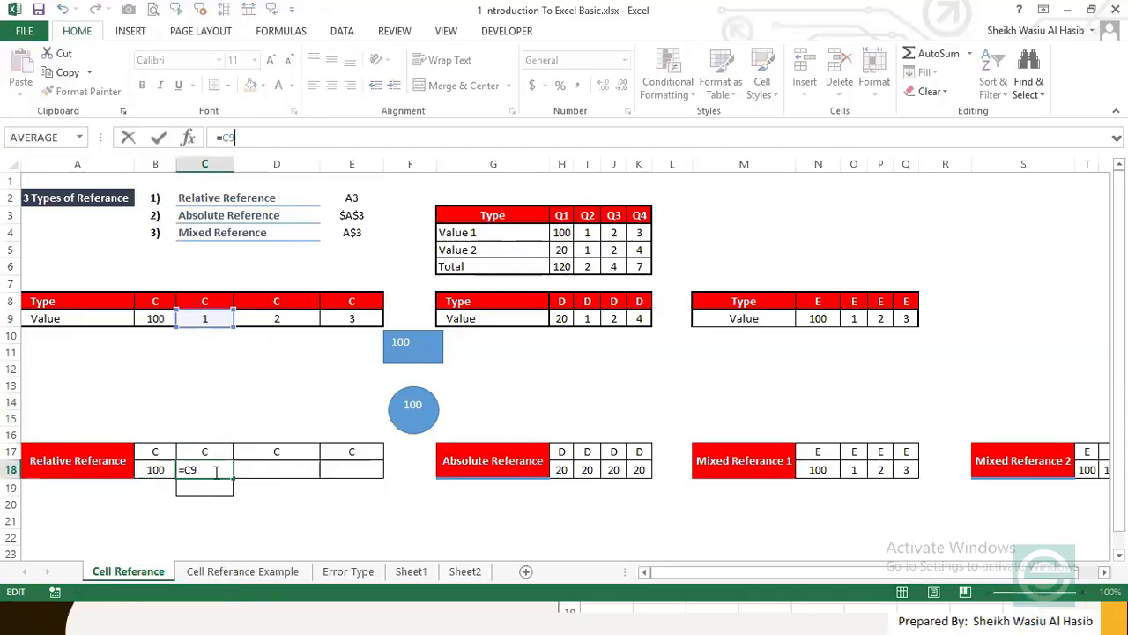
key("Escape")
Step: Copy the formula from C18 into D18 and check it against source cell D9
key("ctrl+c")
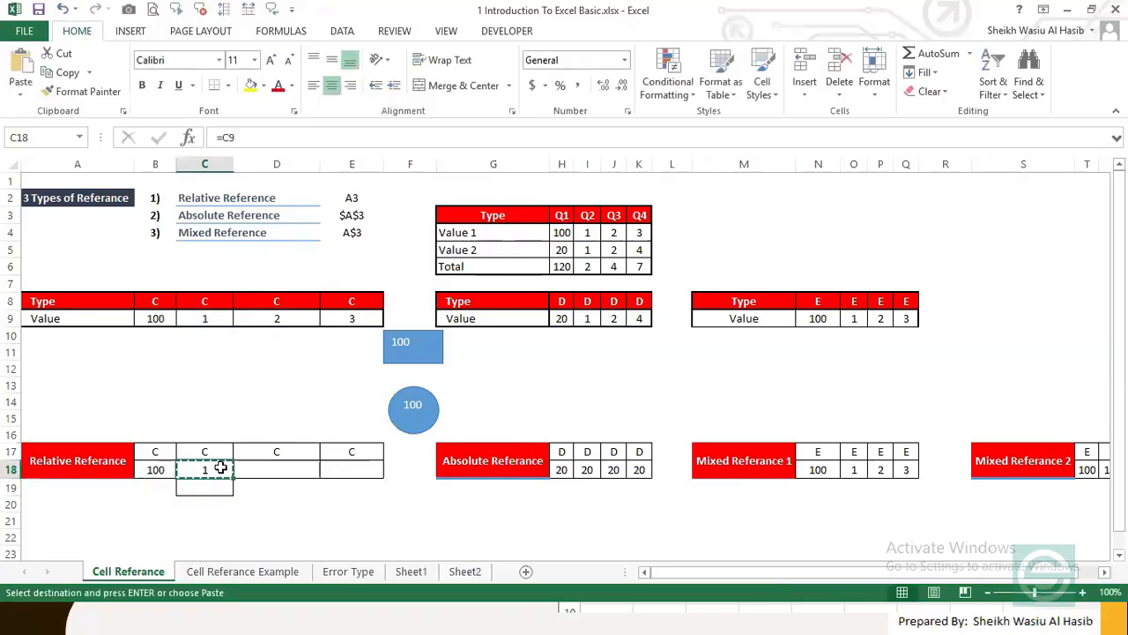
left_click(253, 465)
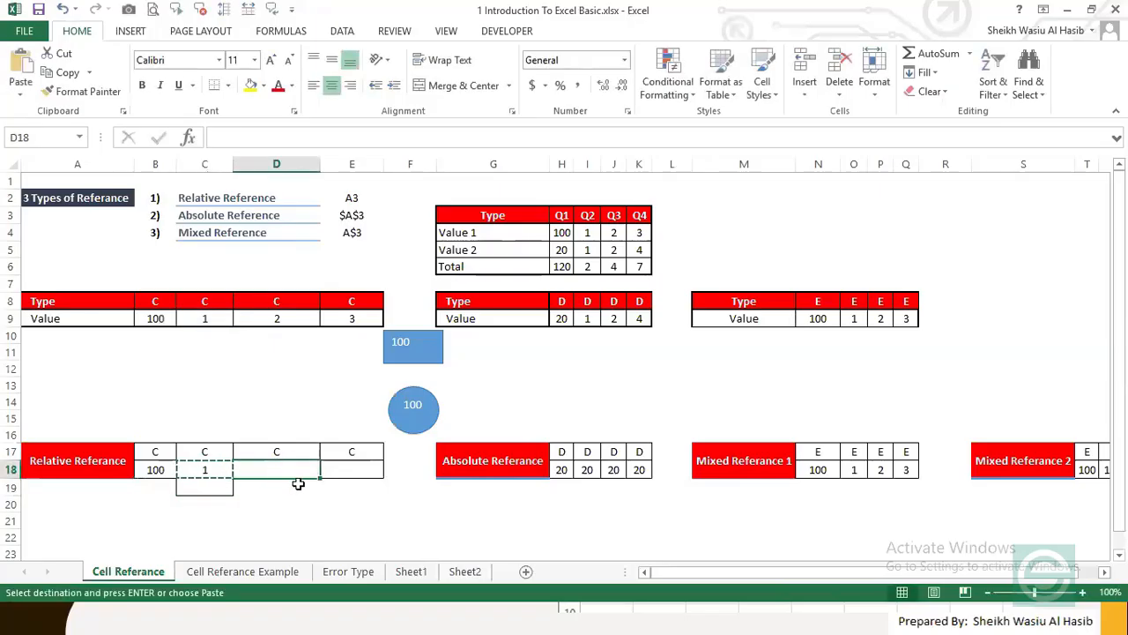
key("ctrl+v")
left_click(277, 318)
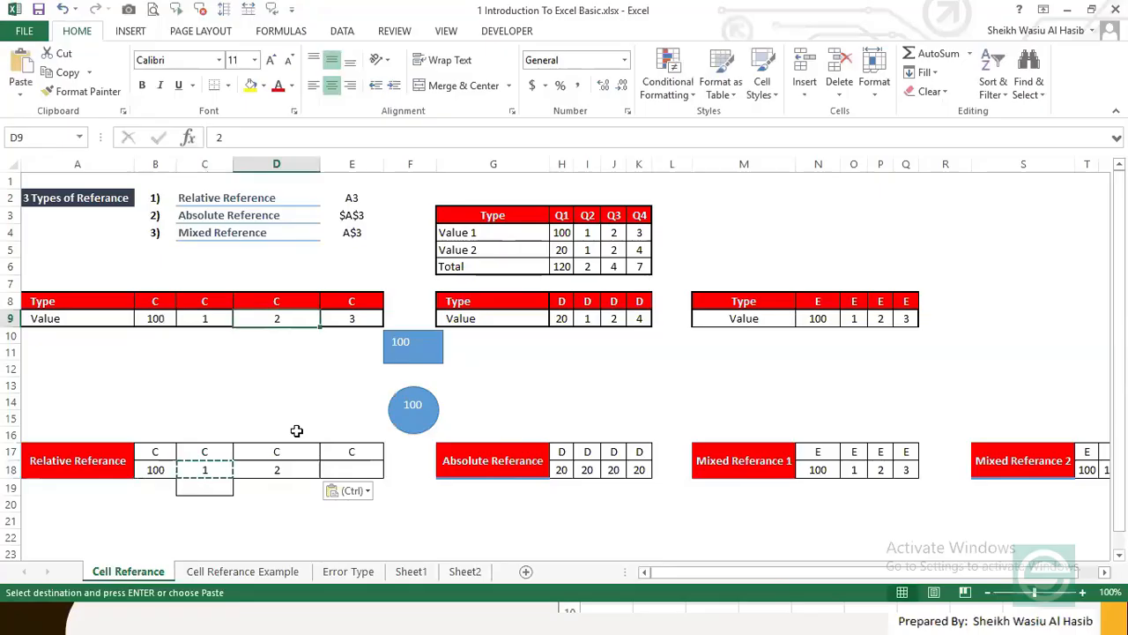
left_click(286, 472)
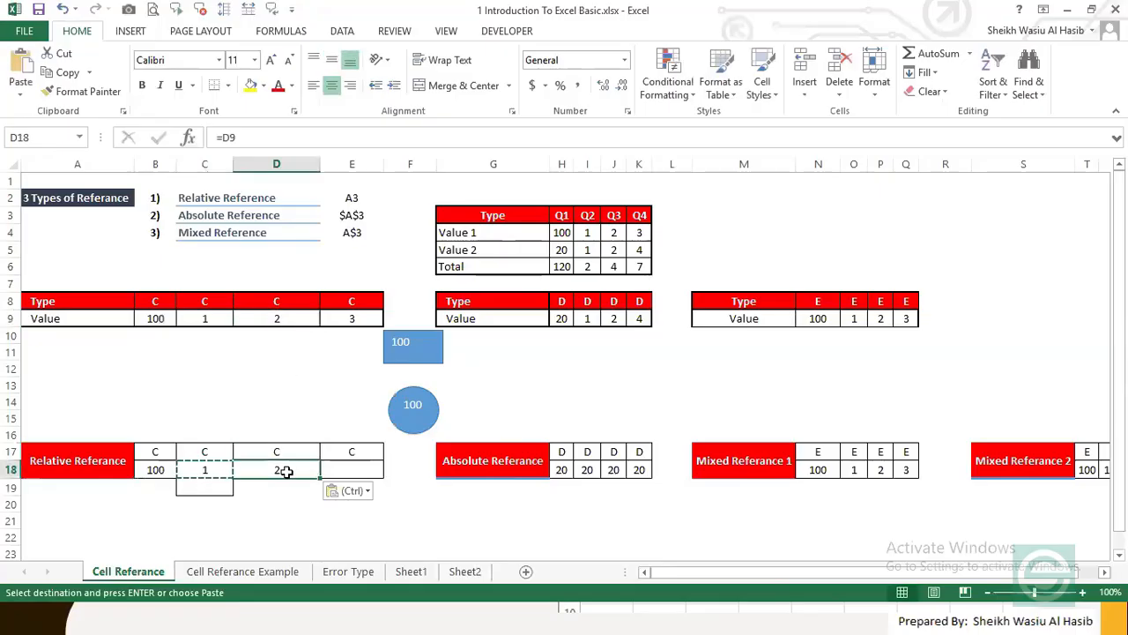
Step: Copy the formula from D18 into E18 and check it against source cell E9
key("ctrl+c")
left_click(351, 470)
key("ctrl+v")
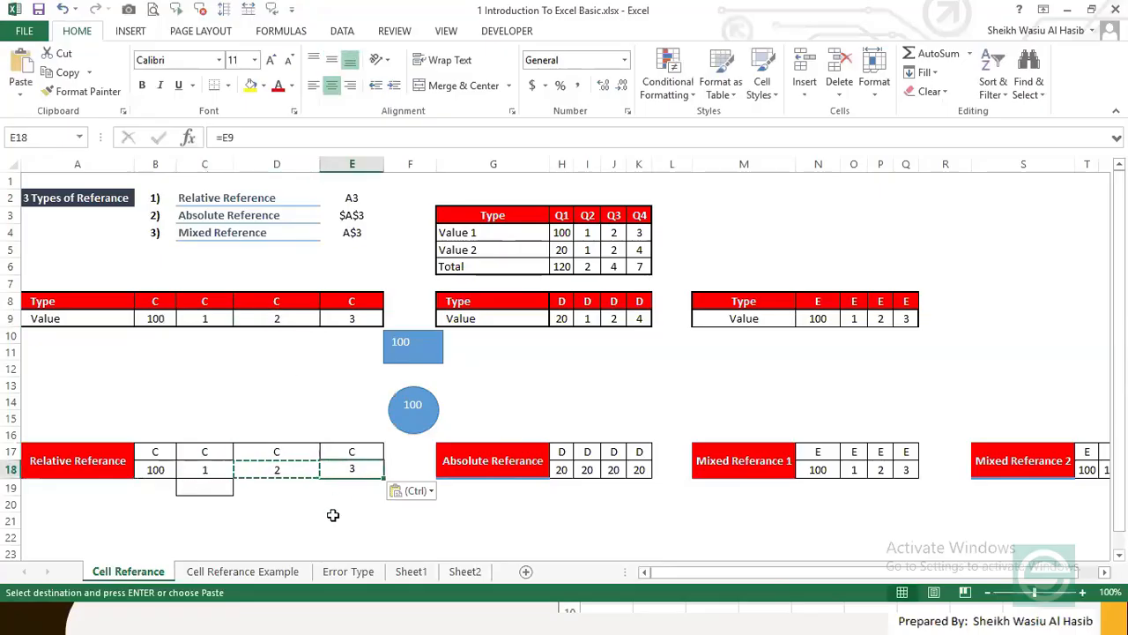
left_click(346, 318)
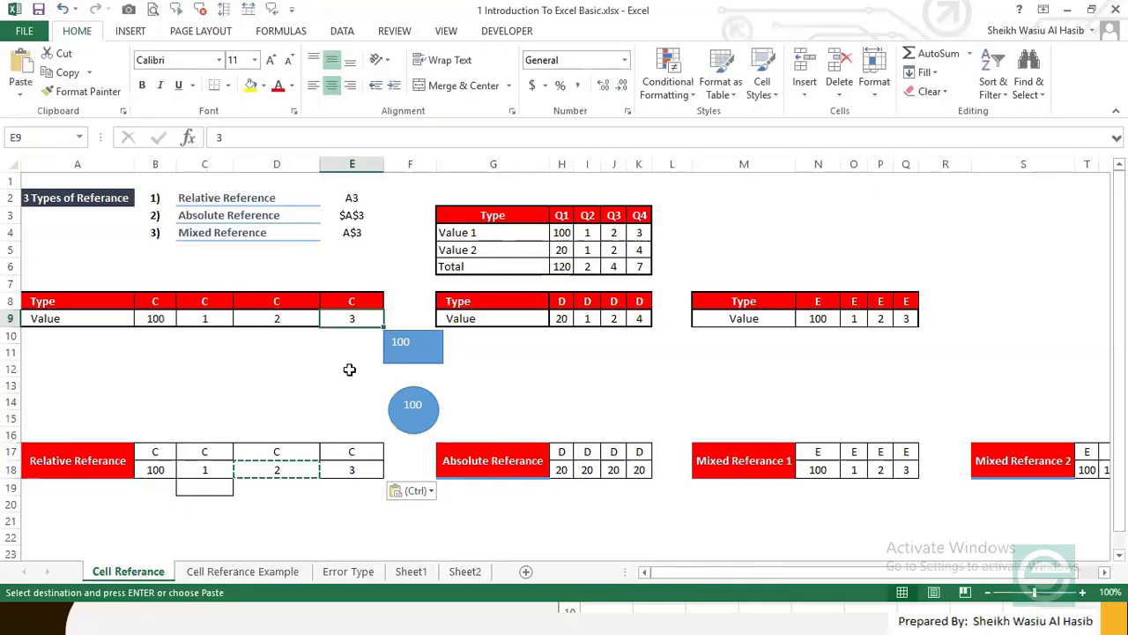
left_click(352, 465)
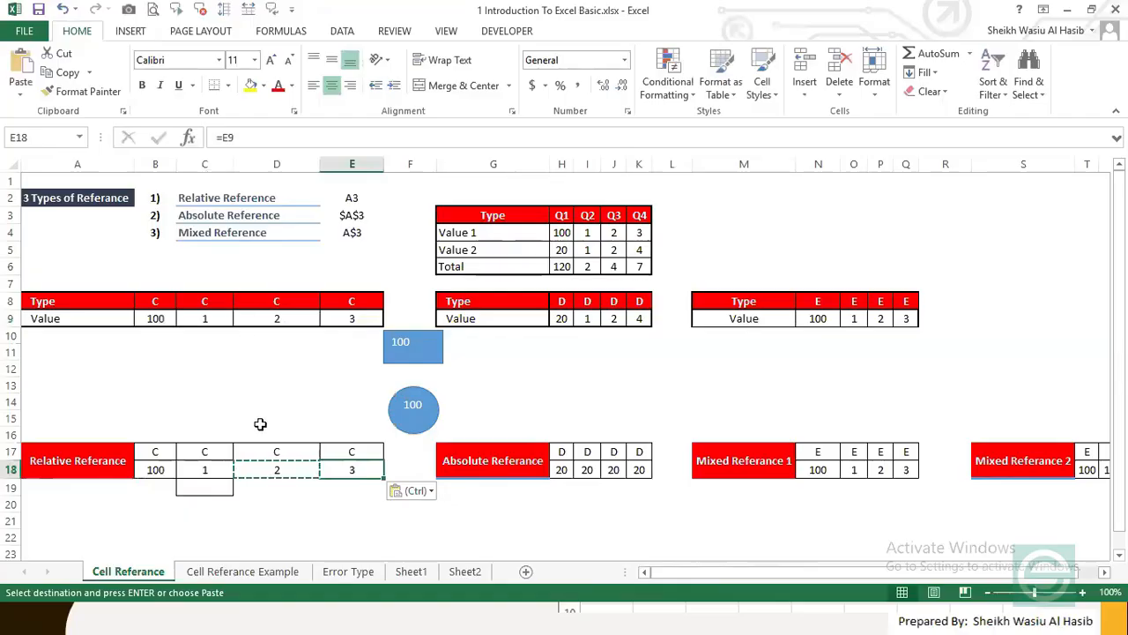
Step: Re-enter the relative formula =B9 in cell B18 of the Relative Referance table
left_click(226, 465)
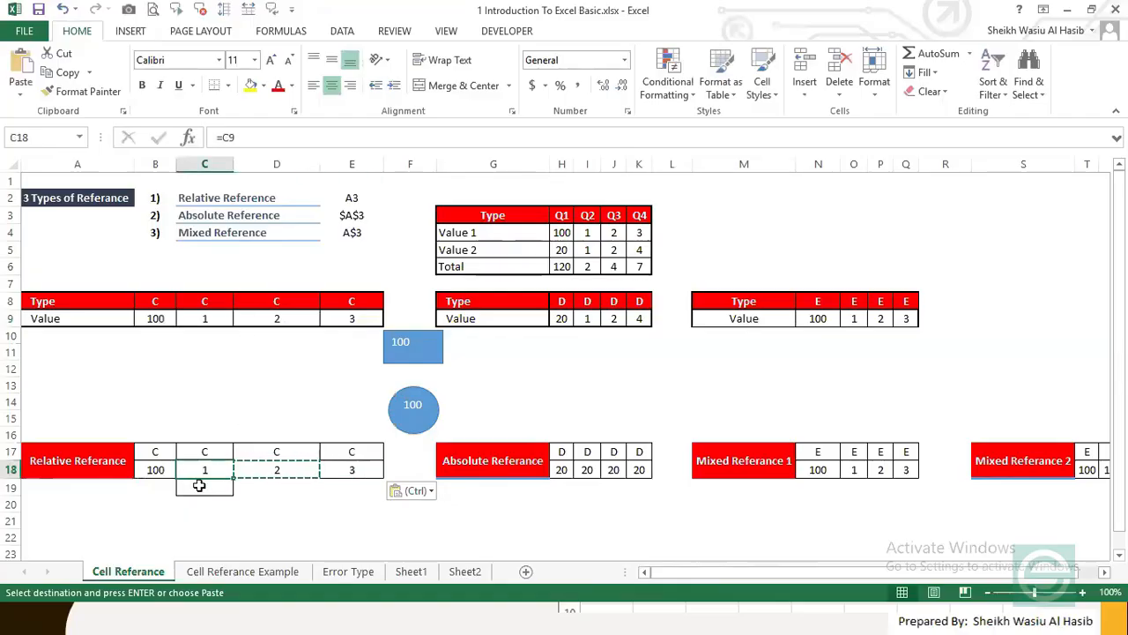
left_click(154, 468)
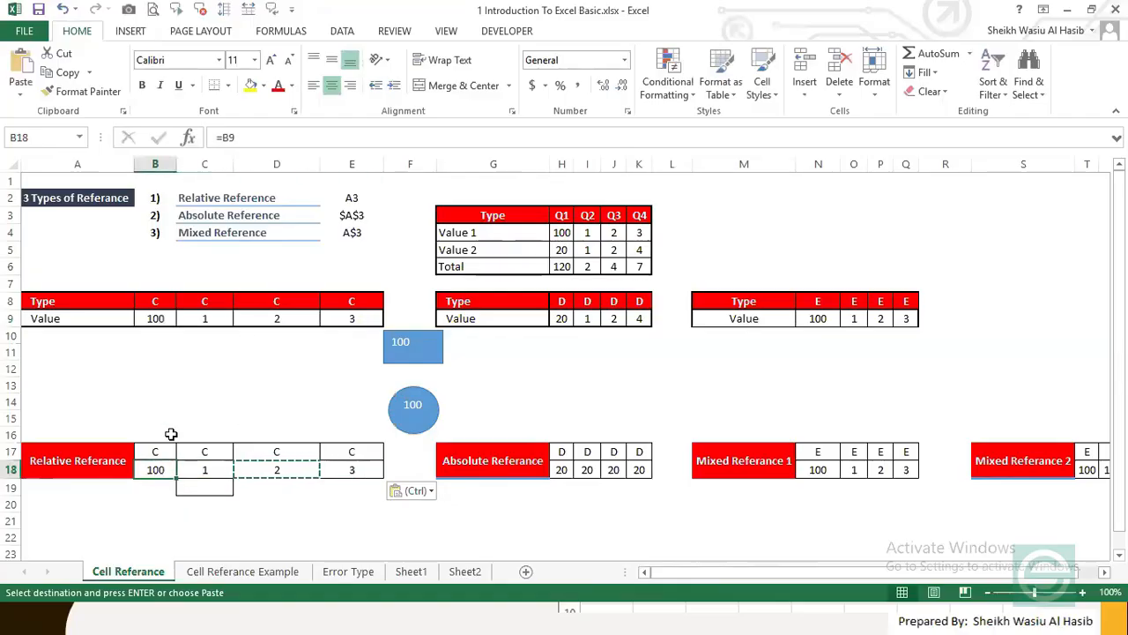
type("=")
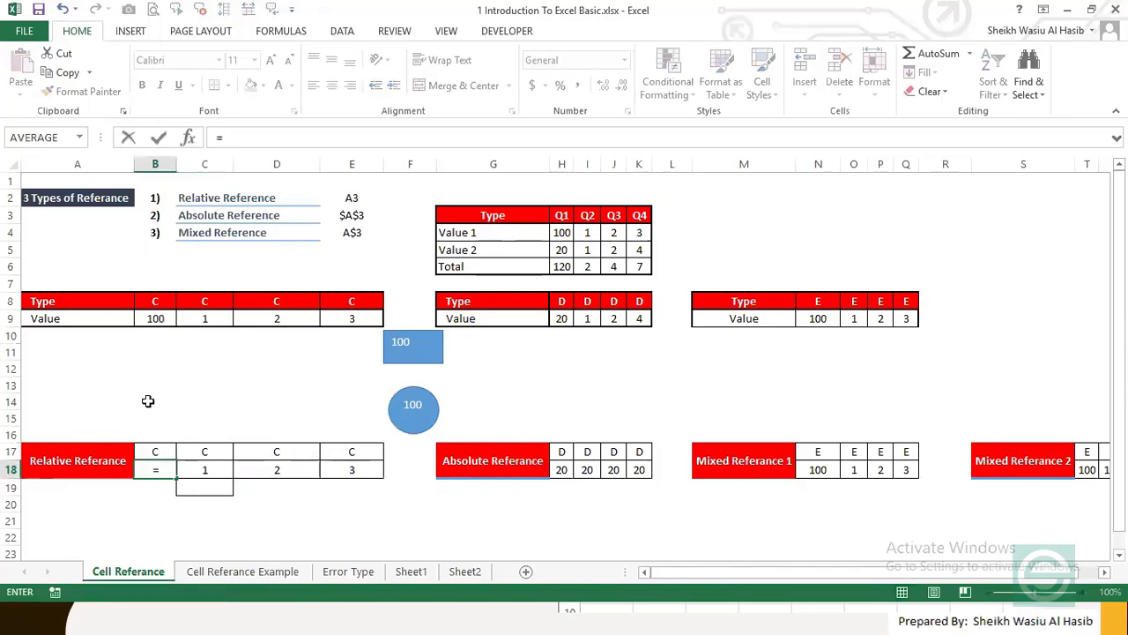
left_click(154, 319)
key("ctrl+Return")
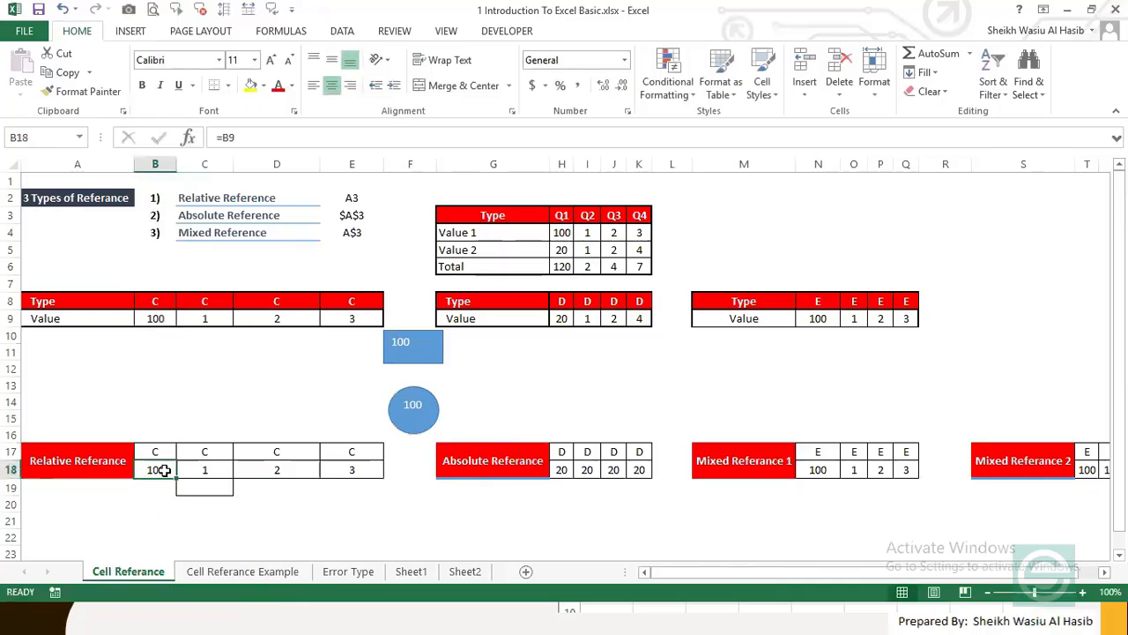
type("=")
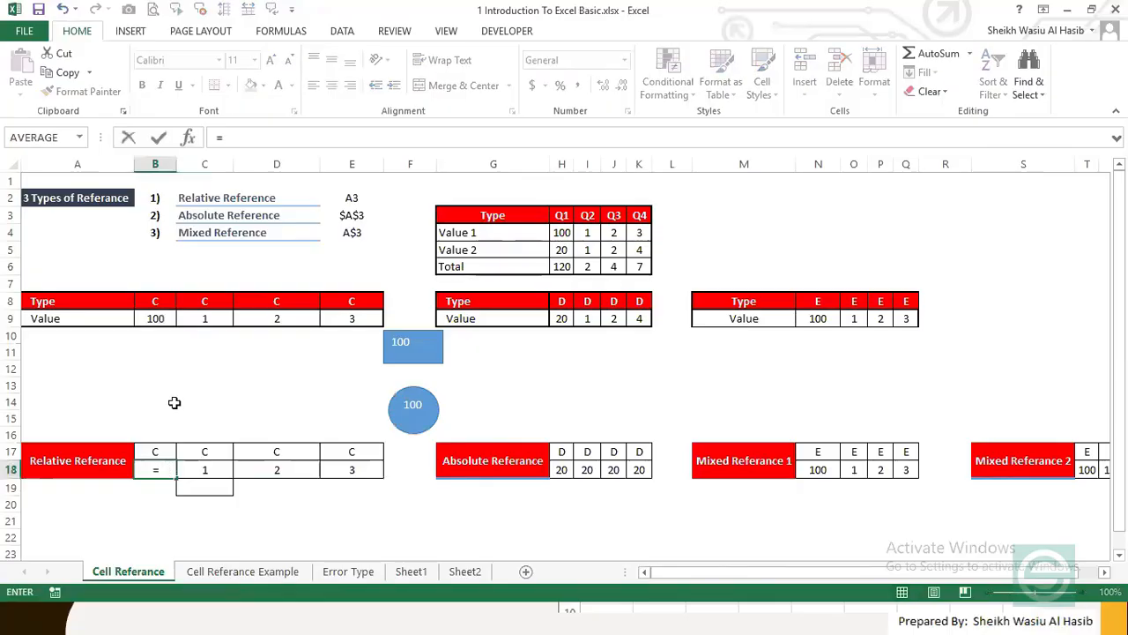
left_click(158, 319)
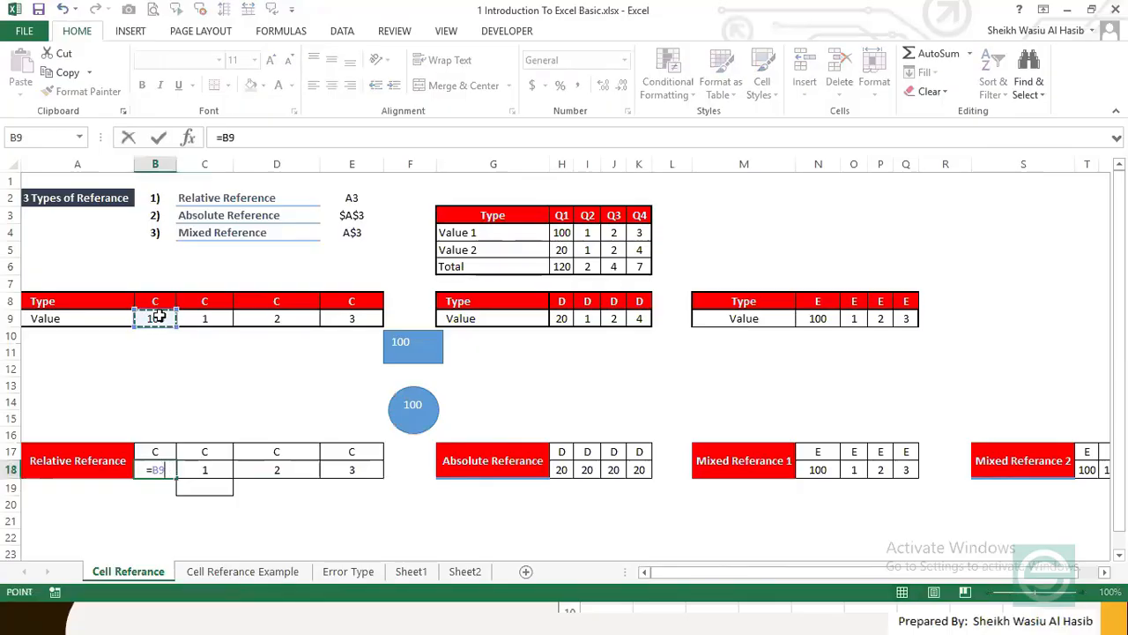
key("Return")
Step: Copy the formula in B18 and compare it with source cell B9 and the neighbouring formula in C18
left_click(160, 466)
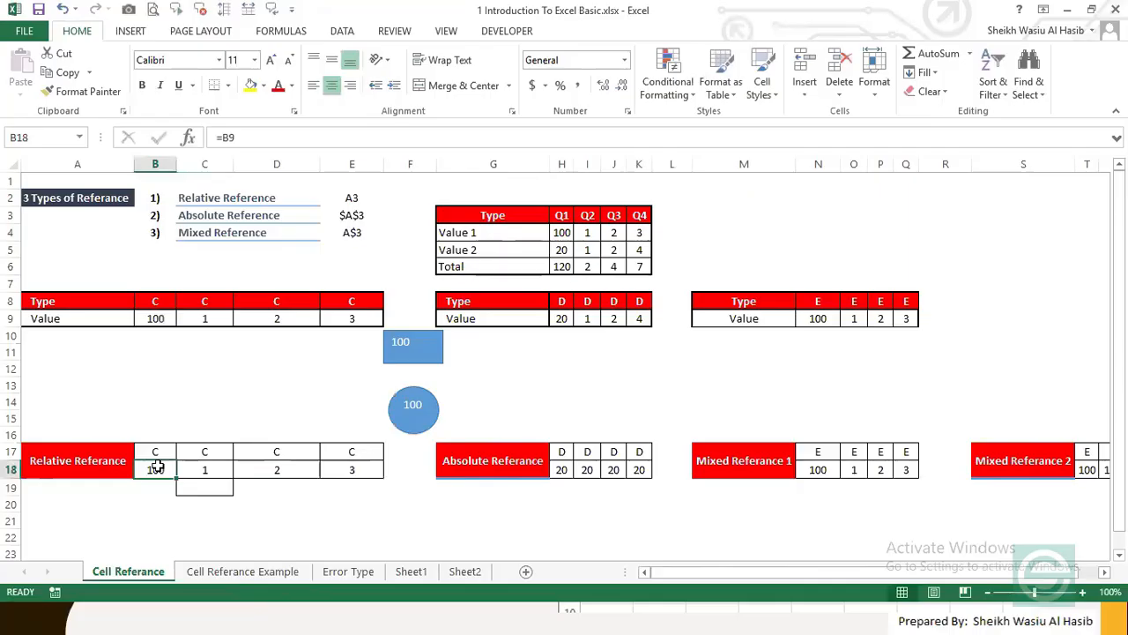
key("ctrl+c")
left_click_drag(205, 468, 326, 458)
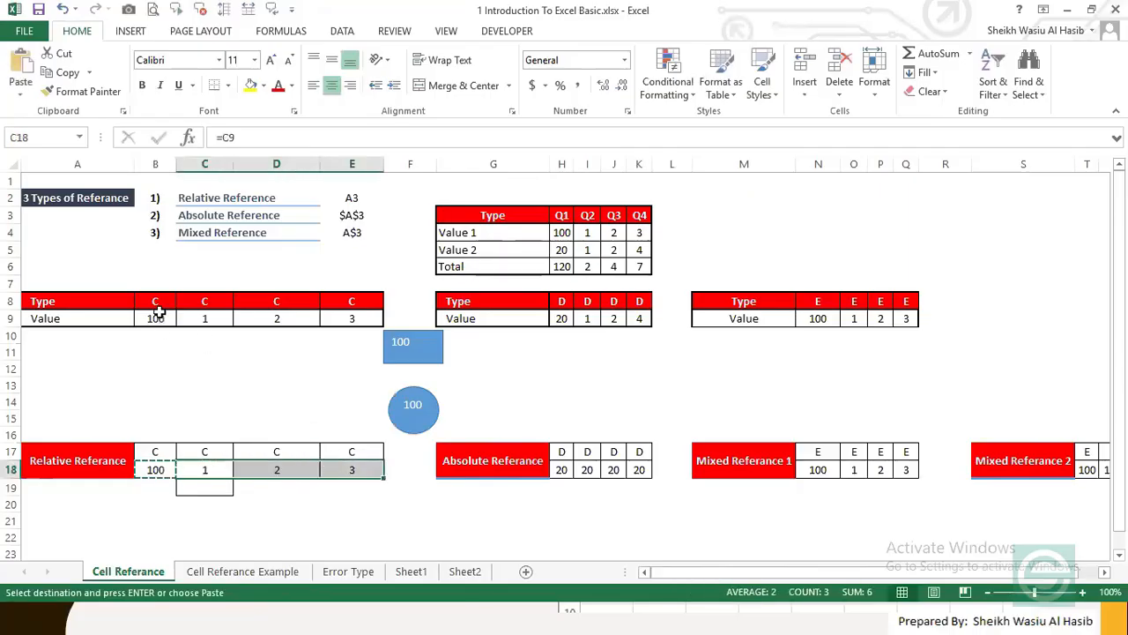
left_click(165, 468)
left_click(152, 318)
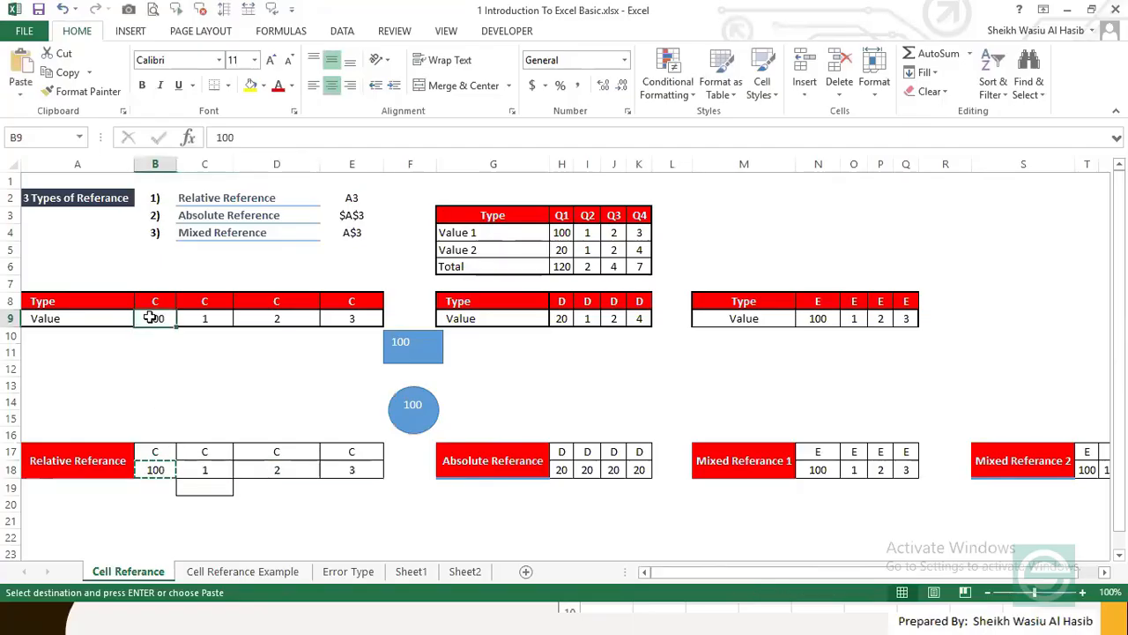
left_click(176, 468)
left_click(212, 468)
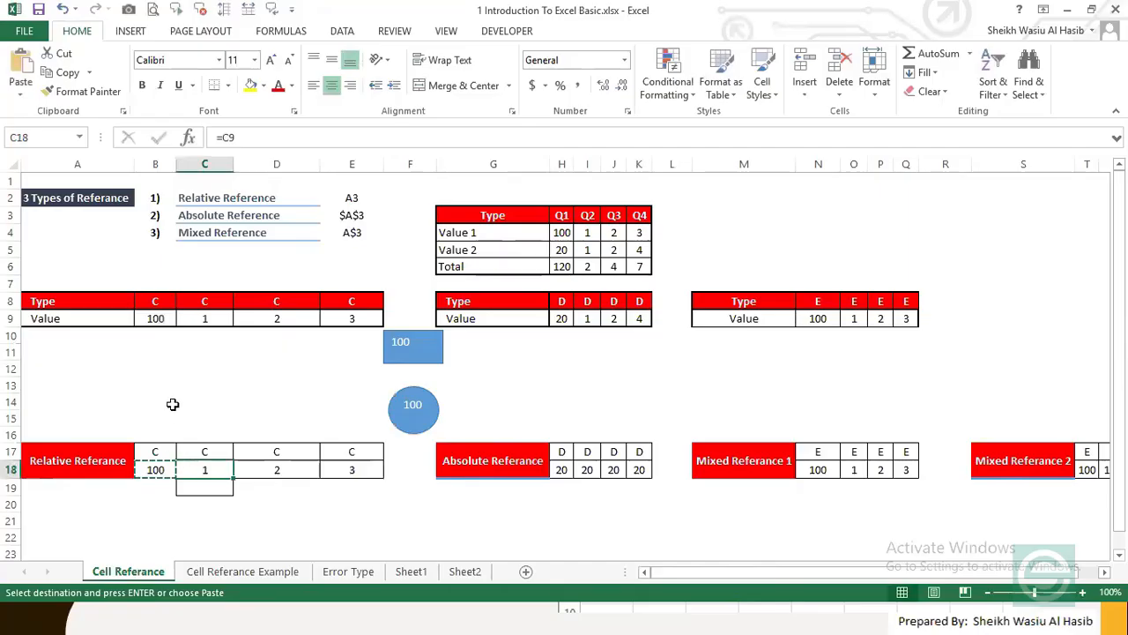
left_click(151, 470)
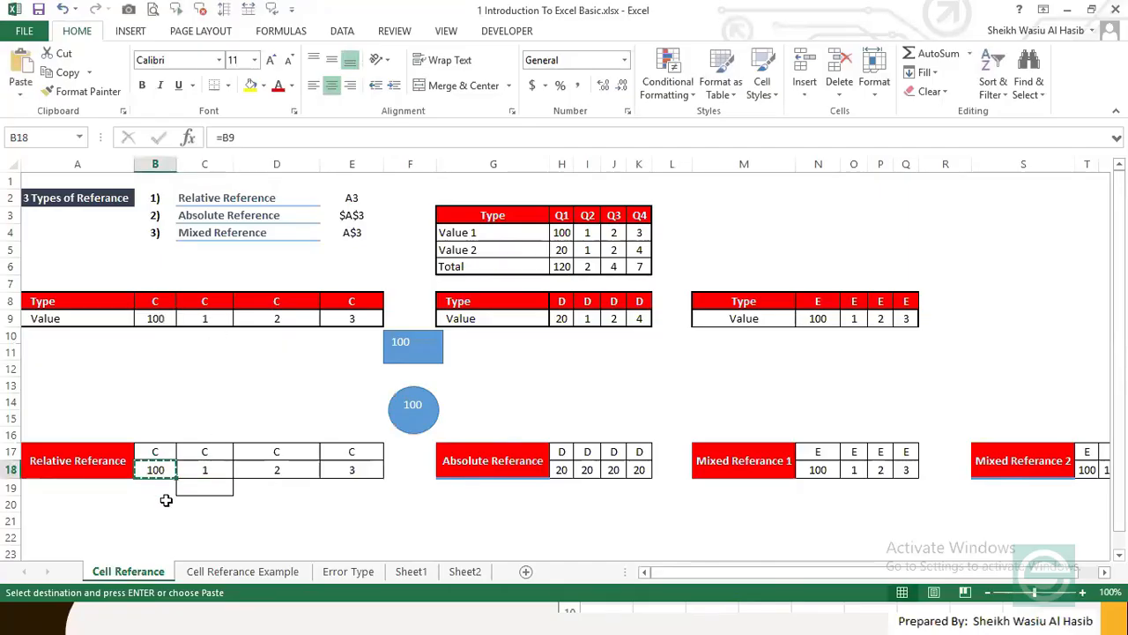
Step: Paste the relative formula from B18 into B19 and check its source cell B10
left_click(158, 490)
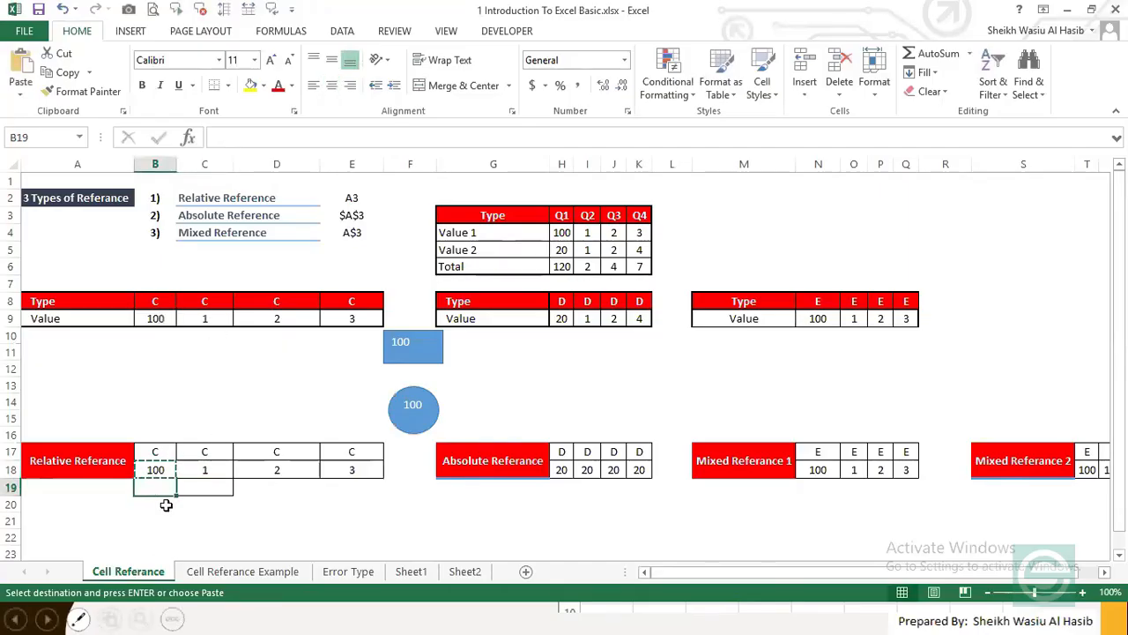
key("ctrl+v")
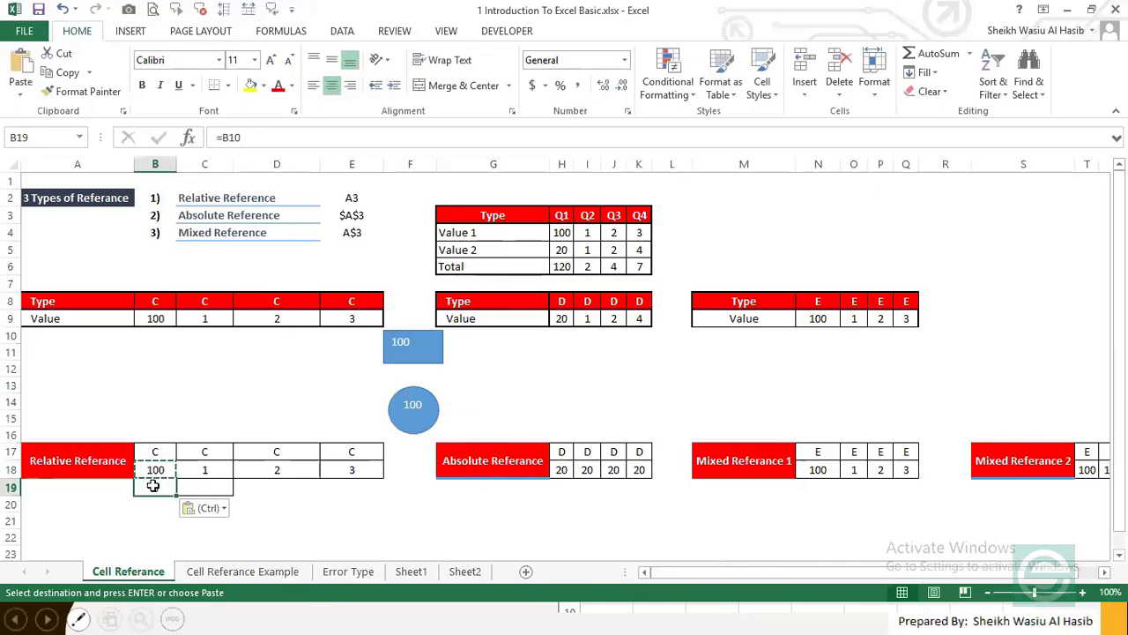
left_click(164, 333)
Step: Copy the formula from B19 into B21 and inspect how its row reference shifts
left_click(164, 491)
key("ctrl+c")
left_click(163, 524)
key("ctrl+v")
left_click(154, 350)
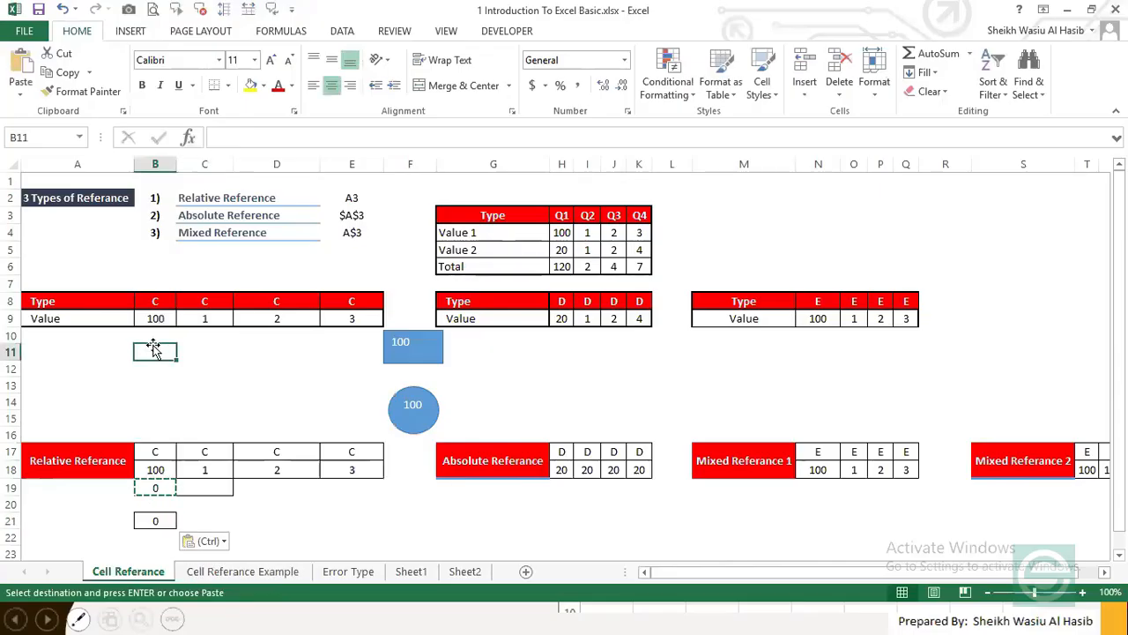
left_click(158, 518)
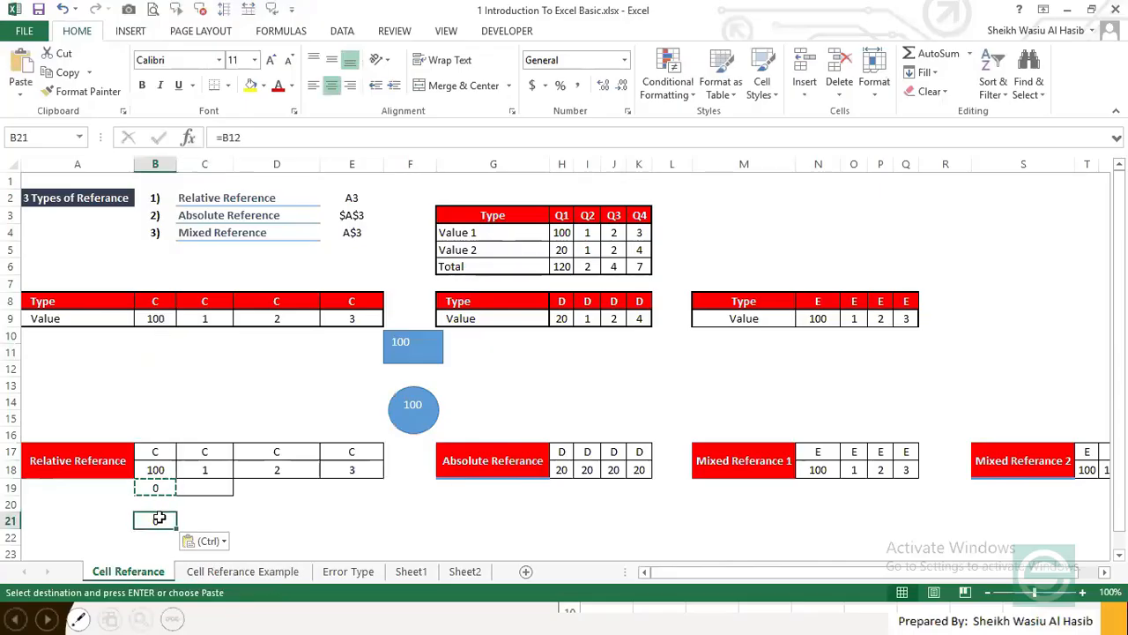
left_click(237, 136)
key("Escape")
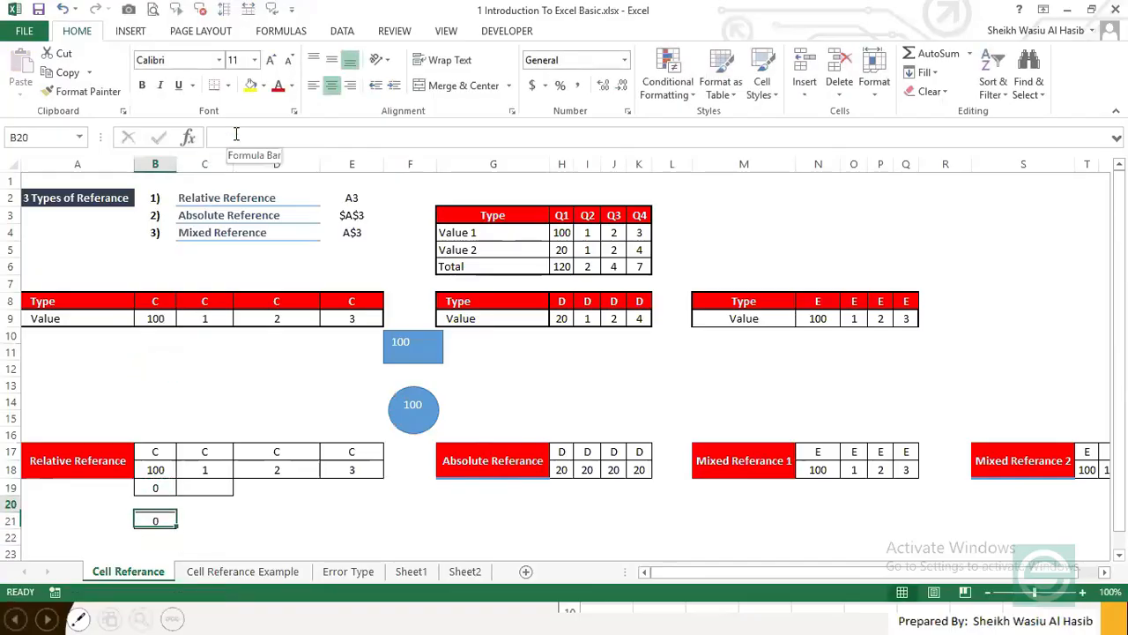
Step: Clear the contents and remove all borders from cells B19 to C21
left_click_drag(173, 490, 212, 524)
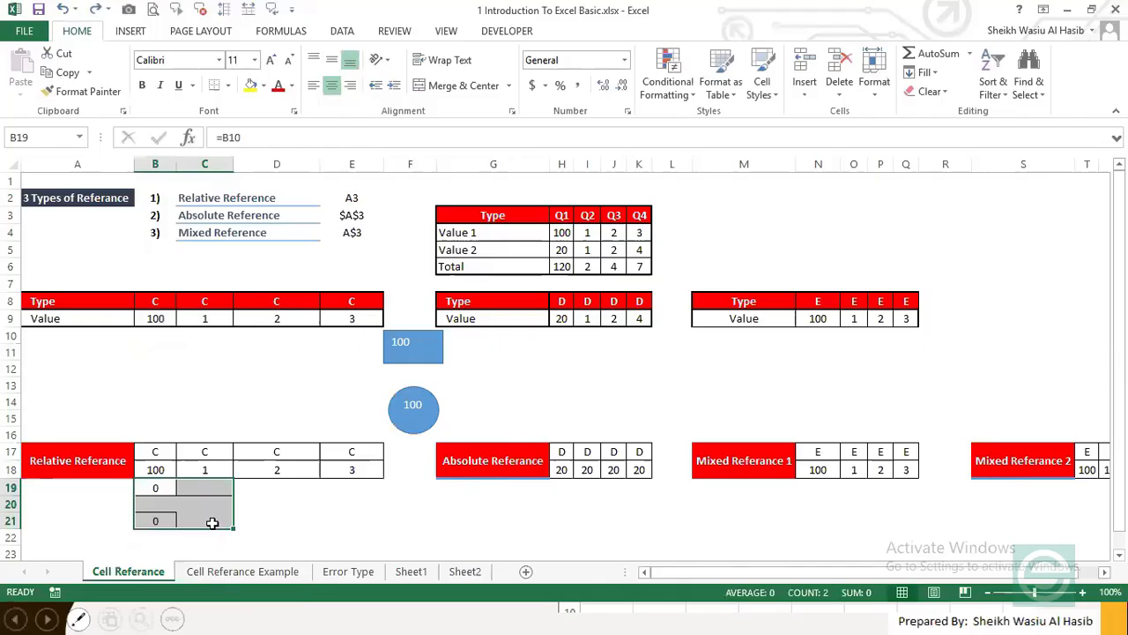
left_click(228, 85)
left_click(228, 201)
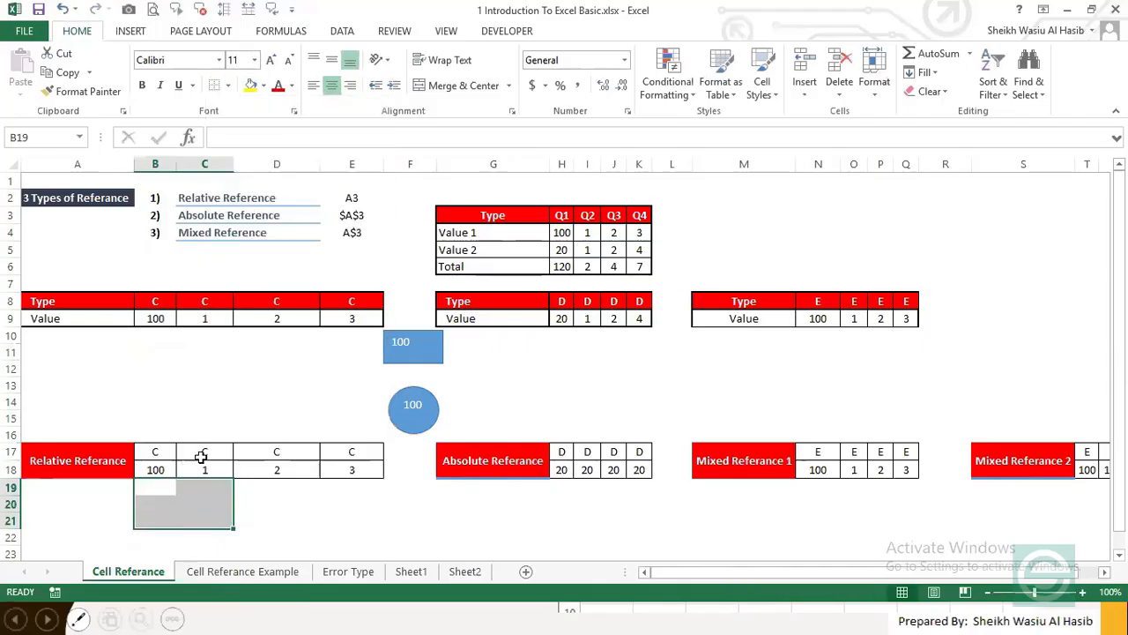
Step: Apply all borders to cells B17 to E18 in the Relative Referance table
left_click(290, 501)
left_click_drag(164, 456, 351, 472)
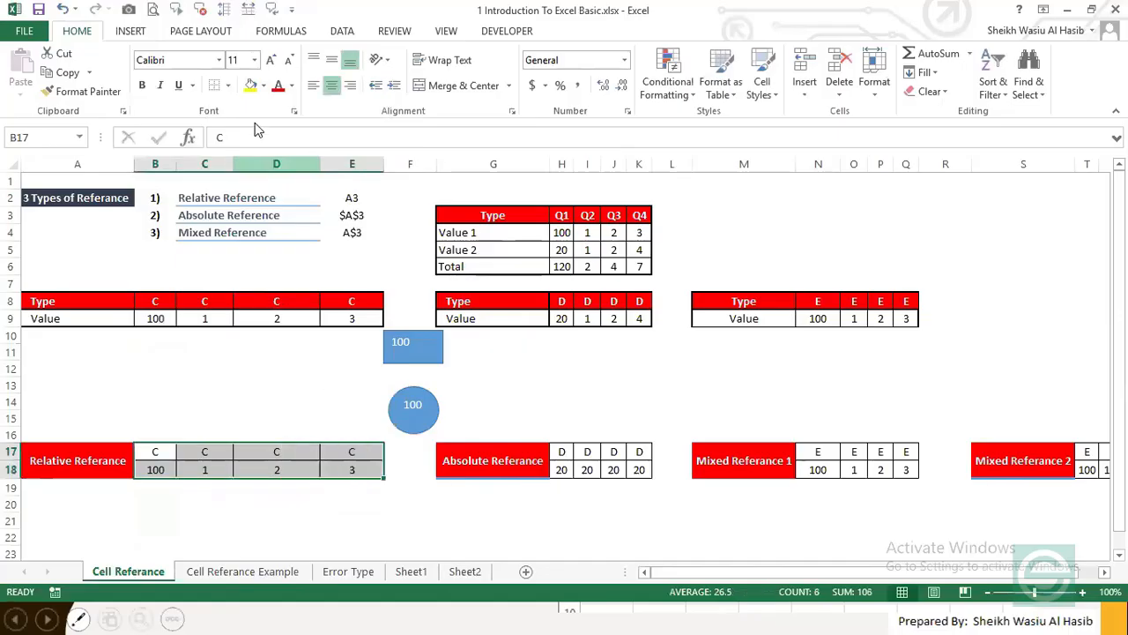
left_click(230, 85)
left_click(214, 224)
left_click(164, 451)
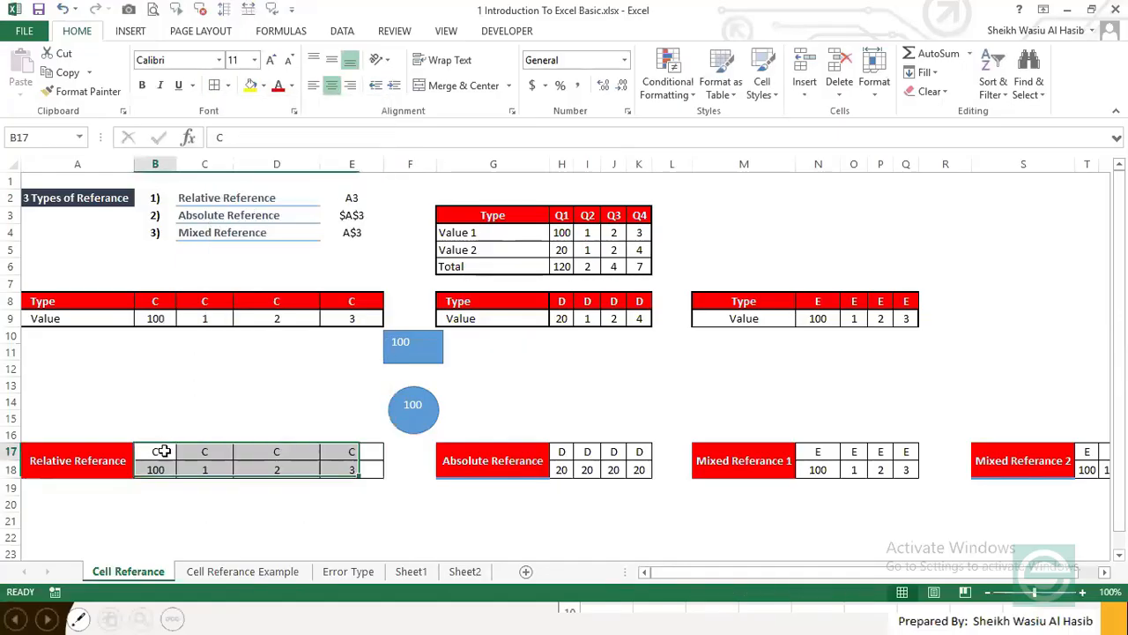
Step: Compare the relative formula in B18 with its source cell B9
left_click(156, 468)
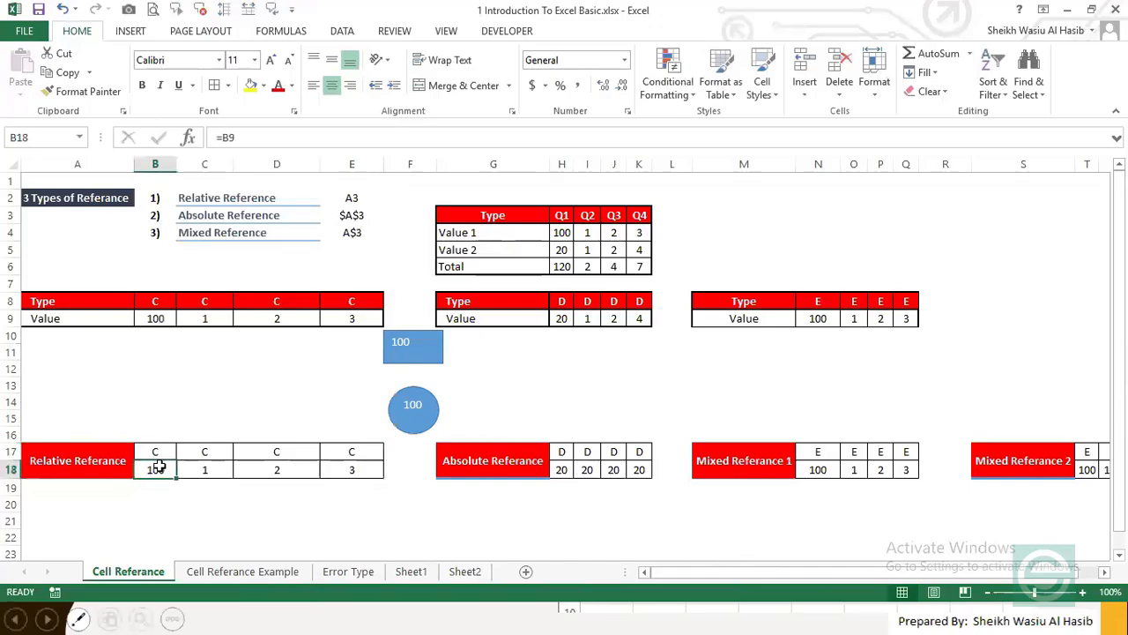
left_click(155, 315)
left_click(155, 468)
key("alt+Tab")
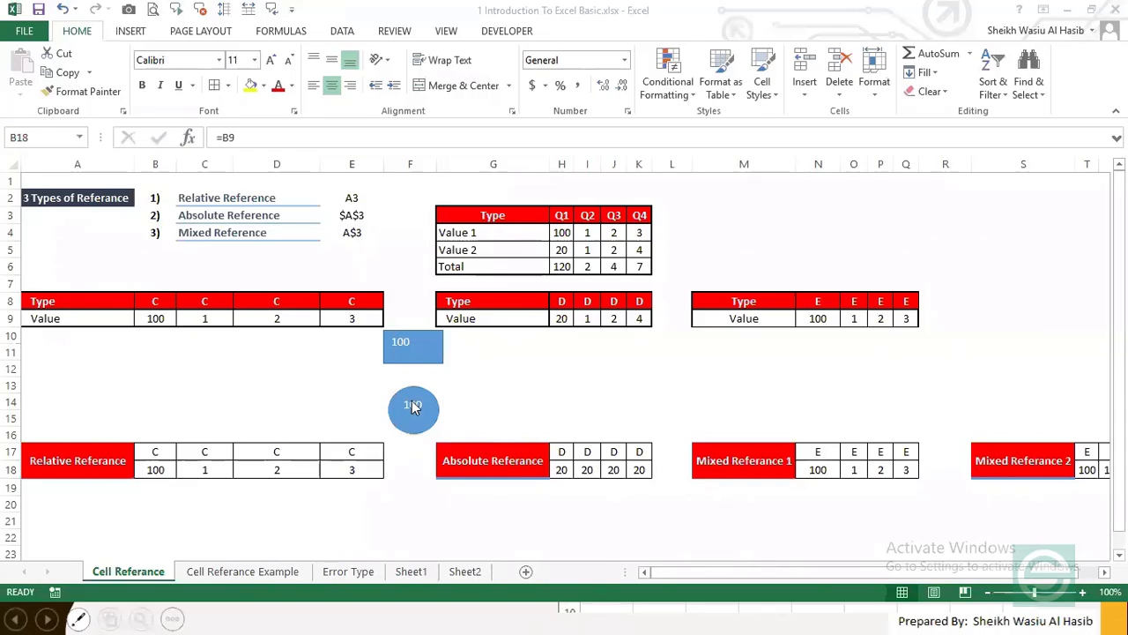
Step: Move the blue rectangle and circle together to column R, beside the third Type table
left_click(403, 348)
left_click(415, 403, "ctrl")
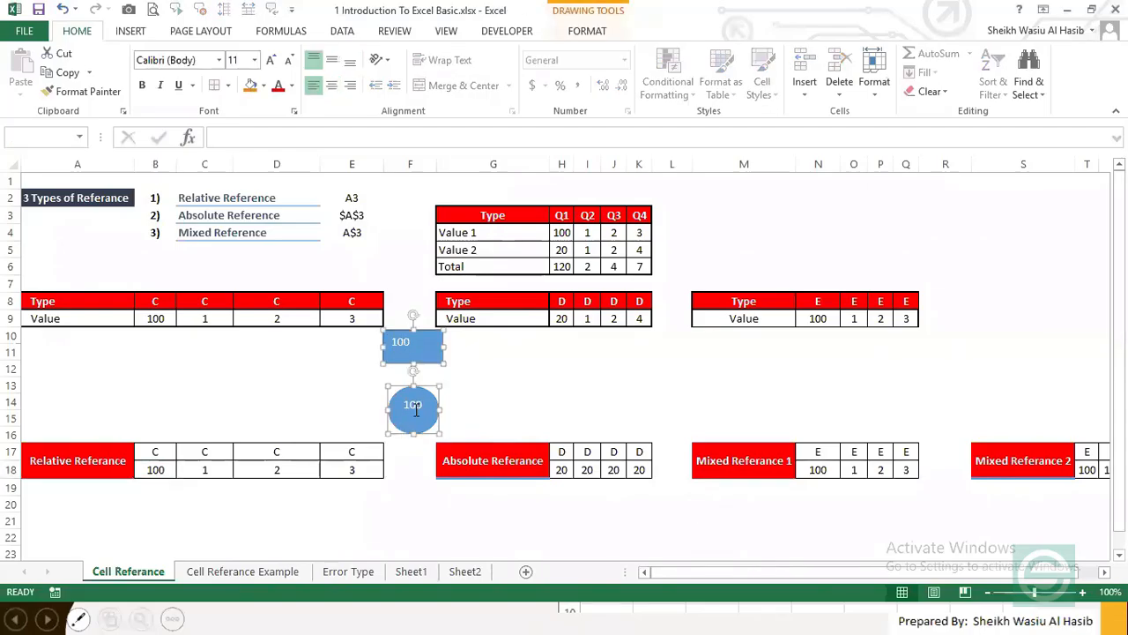
left_click_drag(403, 396, 952, 315)
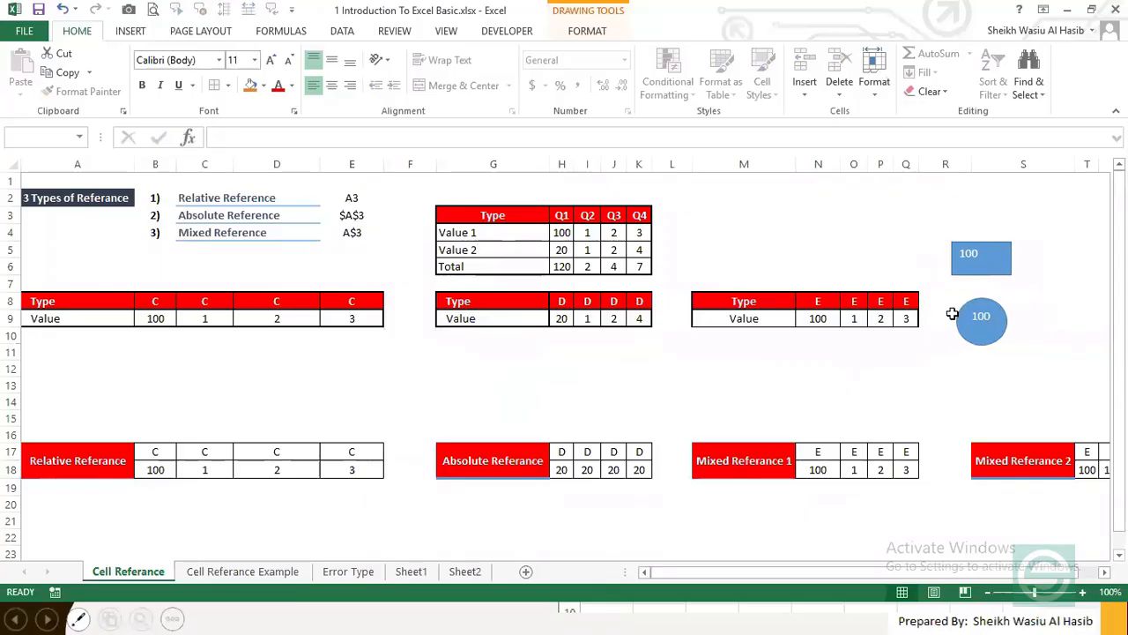
left_click(259, 382)
Step: Check the absolute reference example in cell E3
left_click(351, 214)
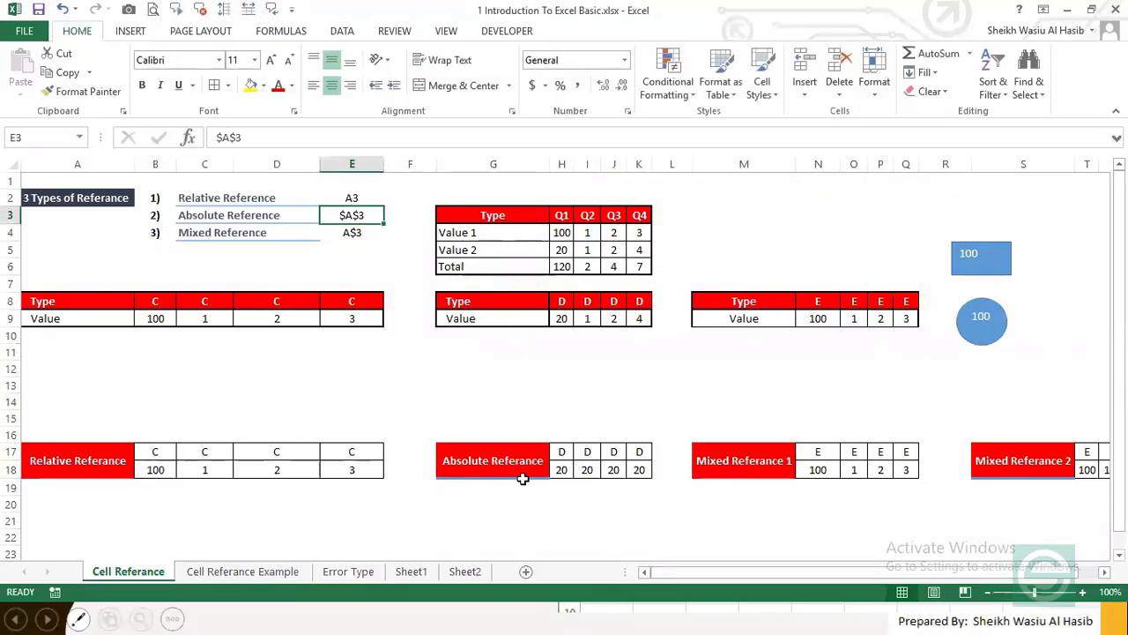
left_click(523, 385)
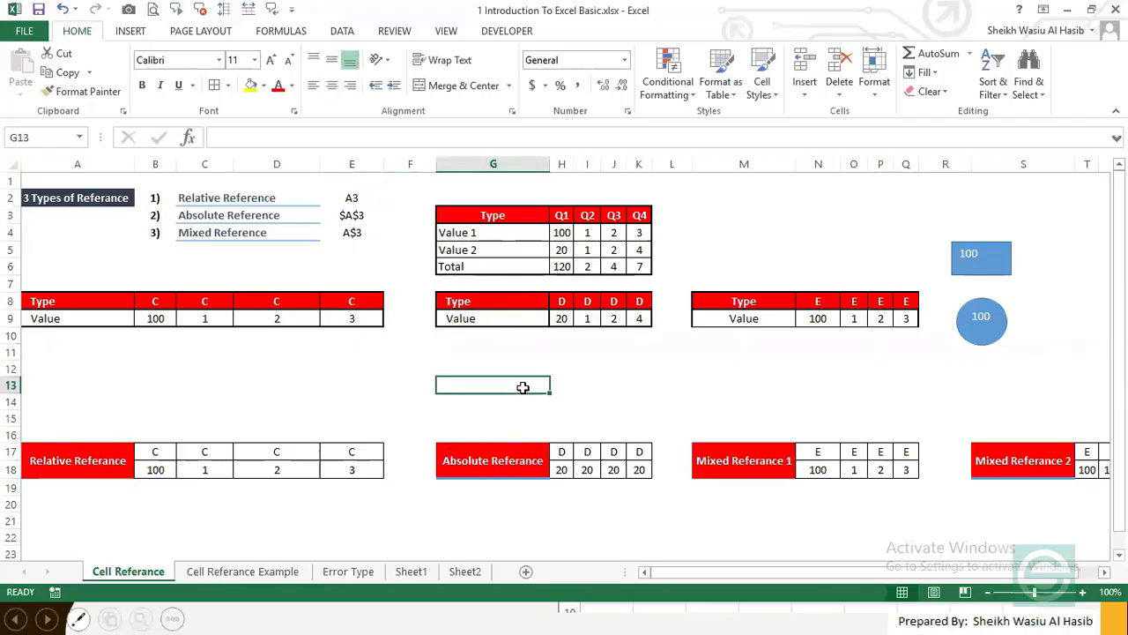
left_click(239, 401)
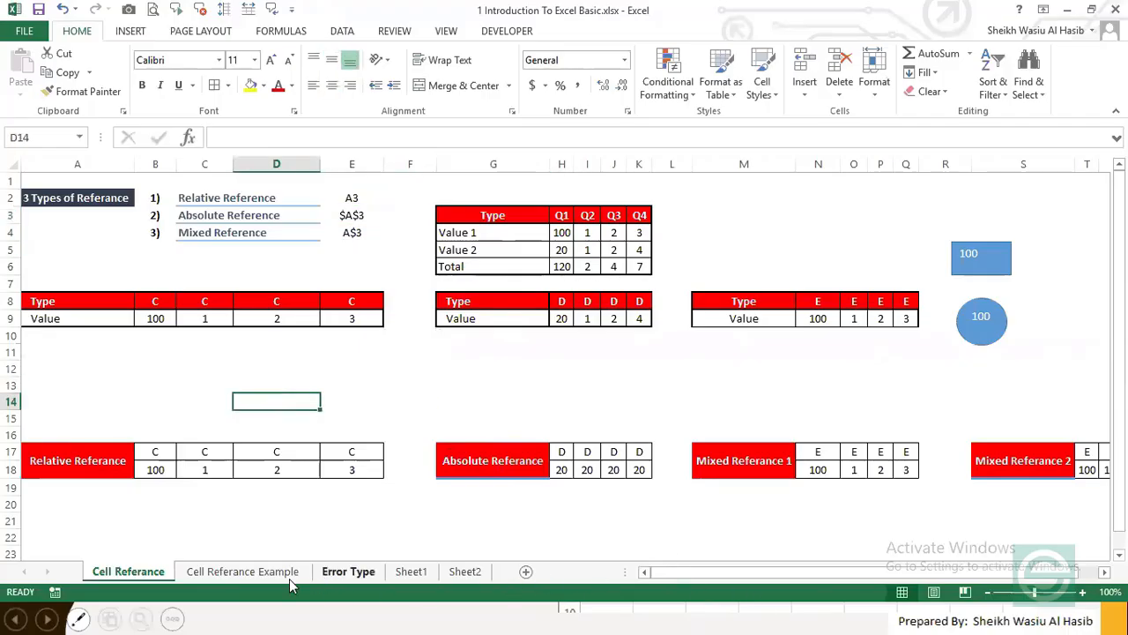
Step: Open the Cell Referance Example sheet and inspect the sum in M4 and the subject marks in I4 to L4
left_click(209, 575)
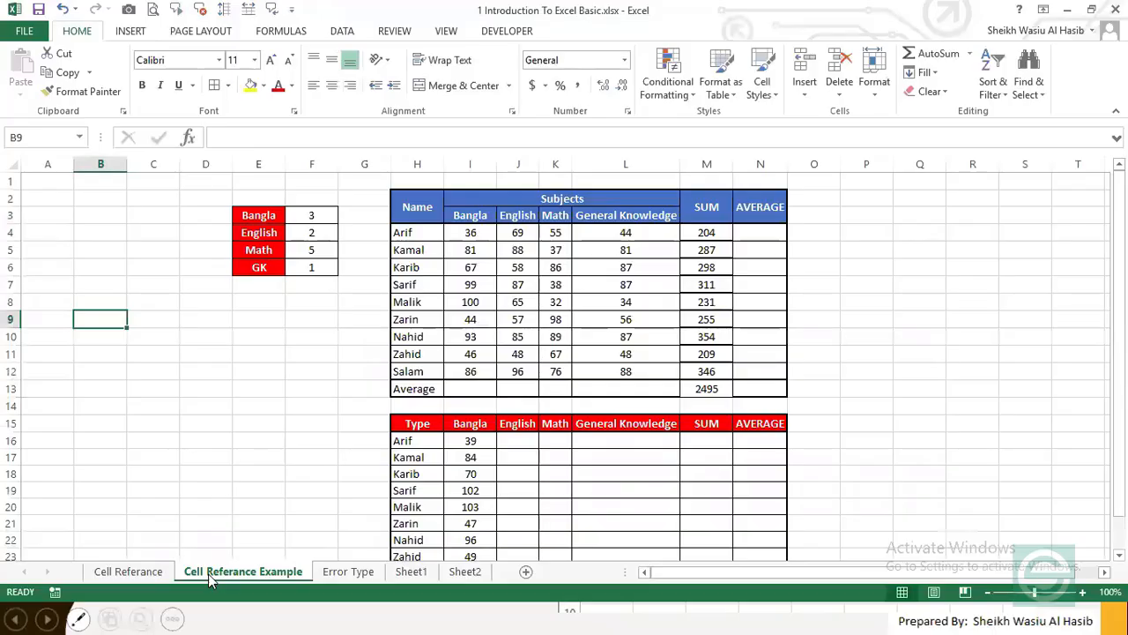
left_click(644, 268)
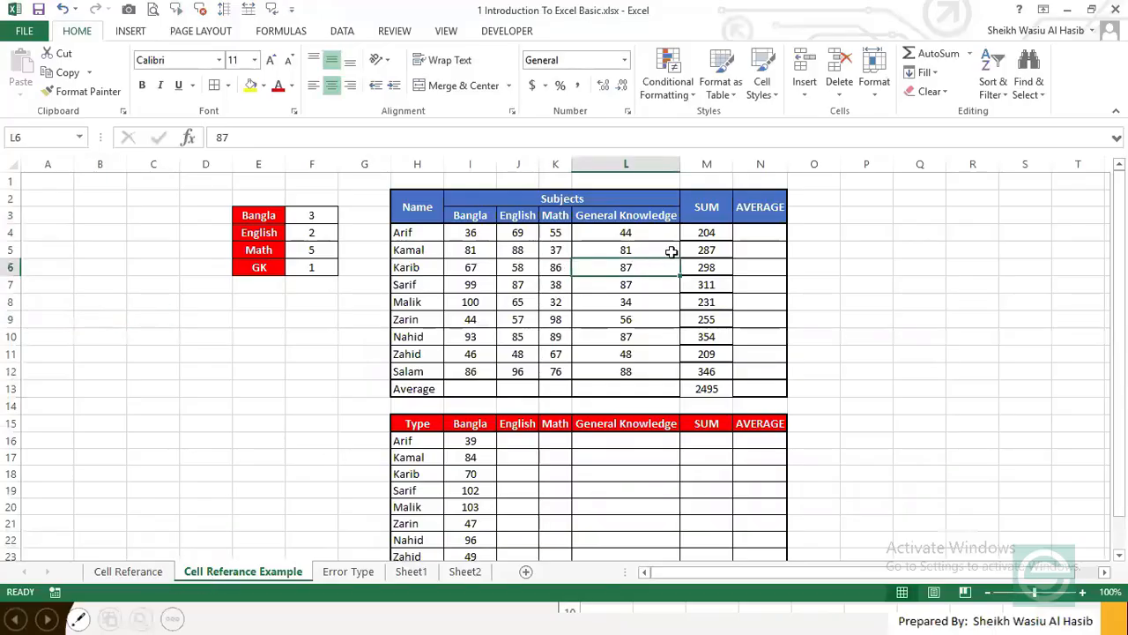
left_click(717, 232)
left_click(626, 233)
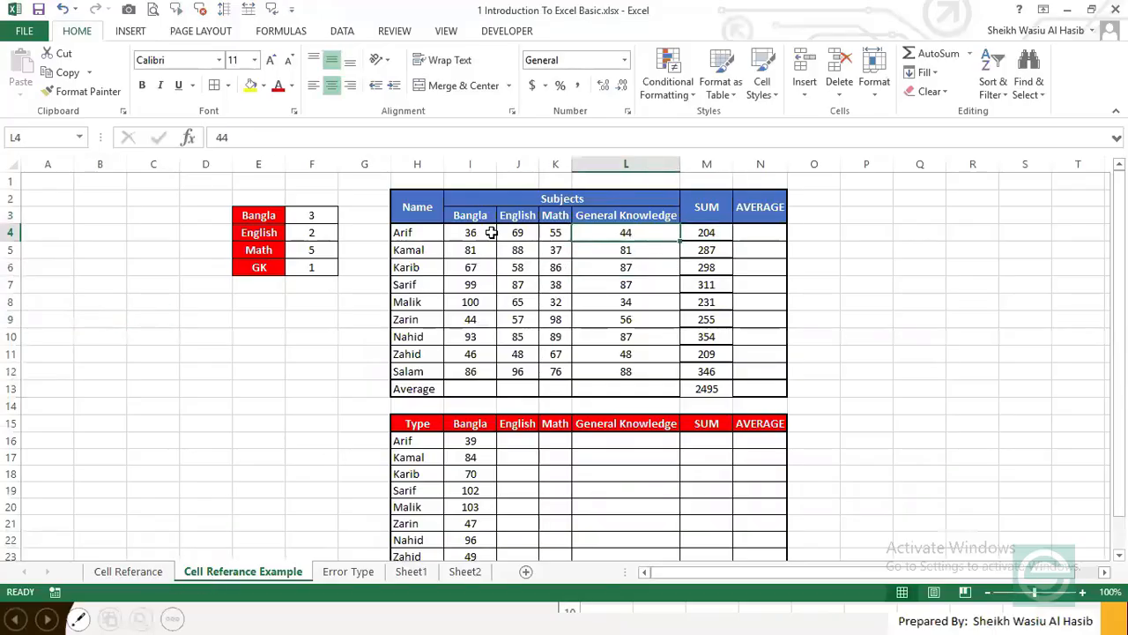
left_click_drag(474, 232, 614, 232)
left_click(479, 232)
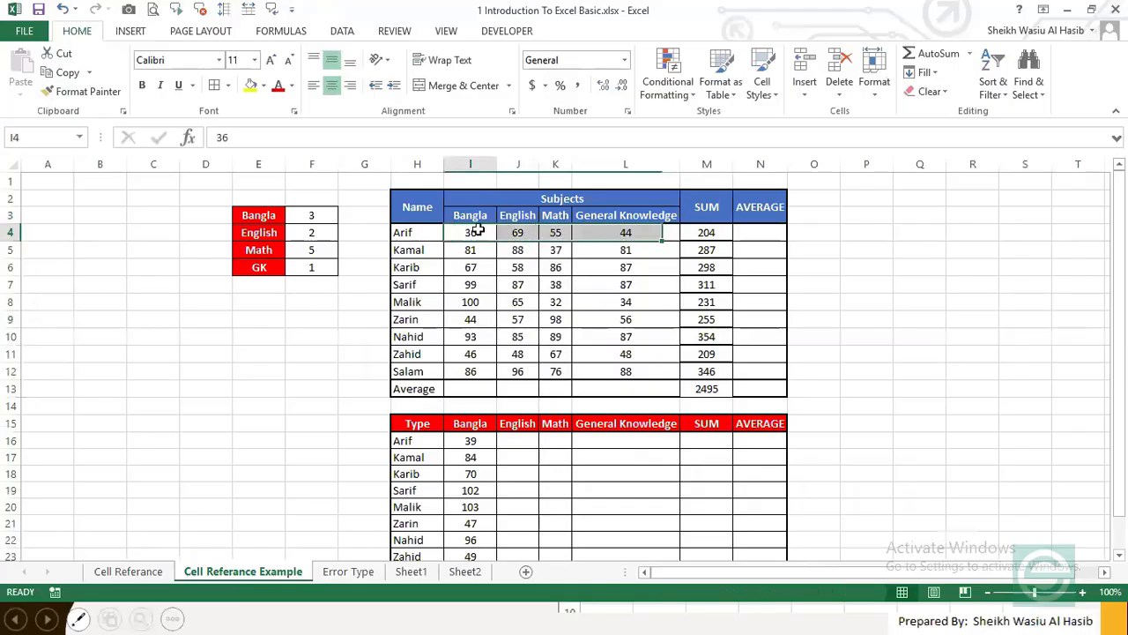
left_click(525, 231)
left_click(556, 232)
left_click(595, 232)
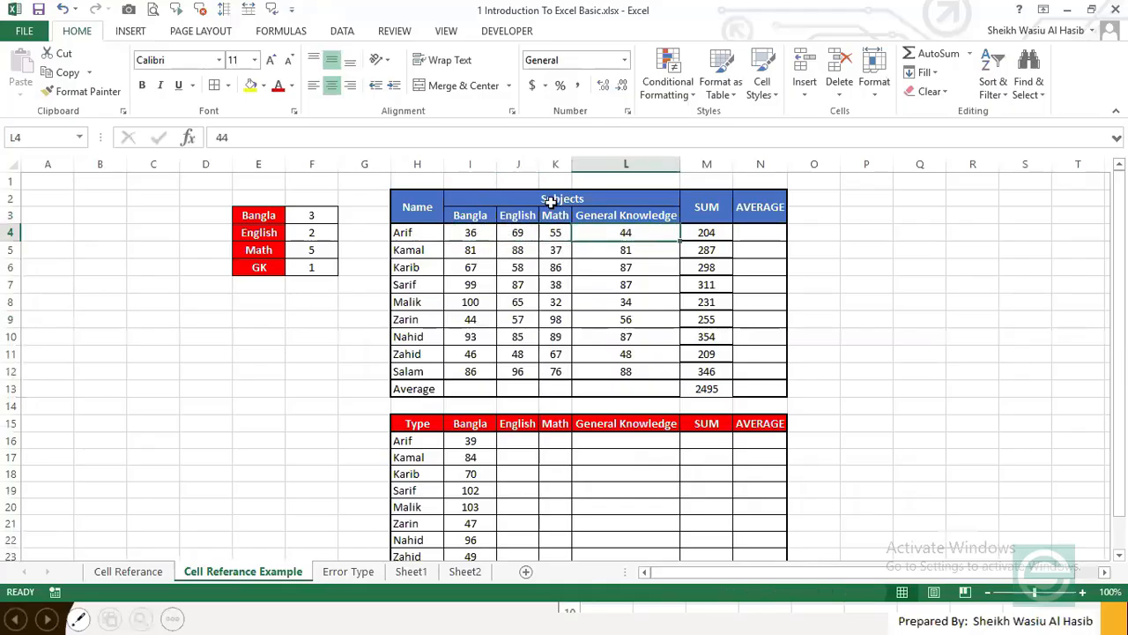
Step: Highlight the student names in column H and the first student's four marks in I4 to L4
left_click(426, 235)
left_click_drag(425, 236, 436, 361)
left_click_drag(481, 235, 624, 224)
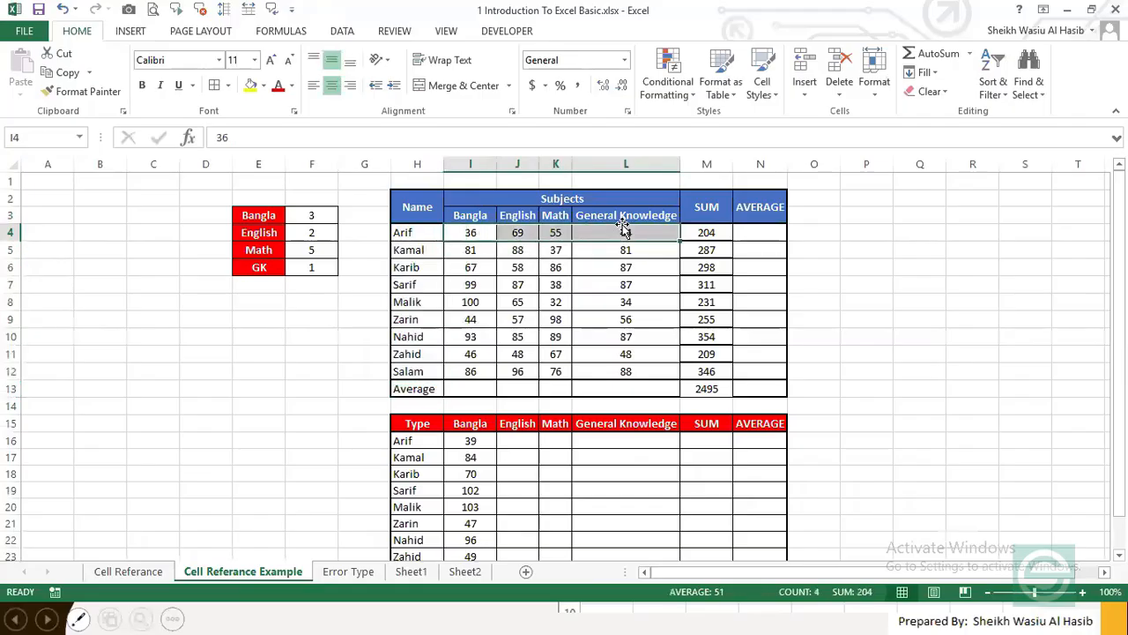
left_click(756, 228)
left_click_drag(472, 236, 612, 231)
Step: Enter the formula =I4+J4+K4+L4 in N4 to add the first student's four subject marks
left_click(750, 227)
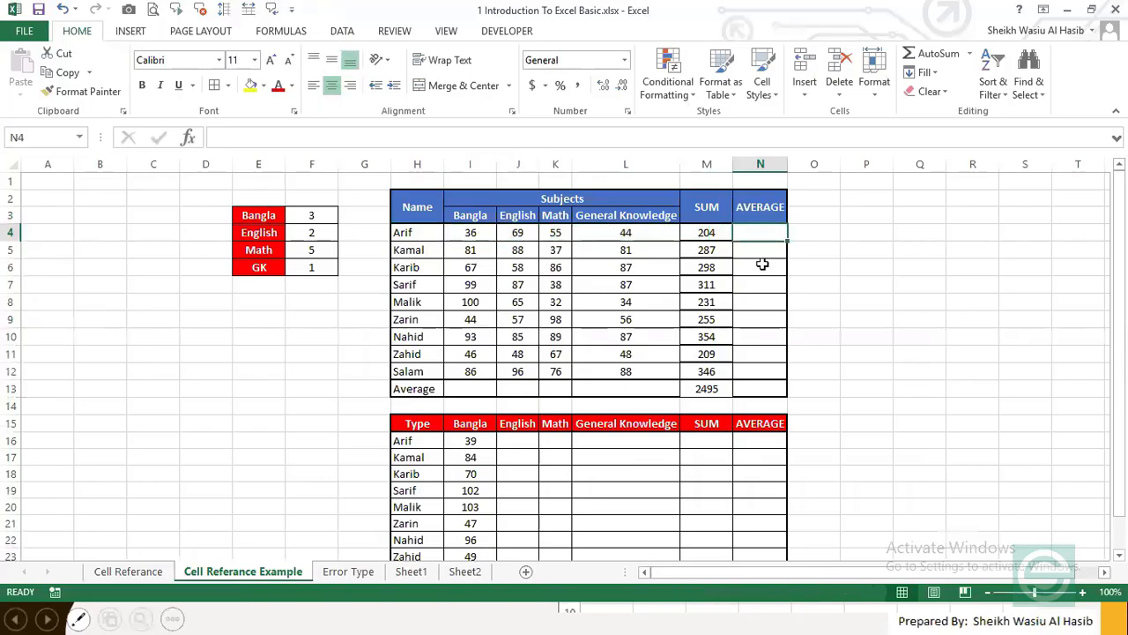
type("=")
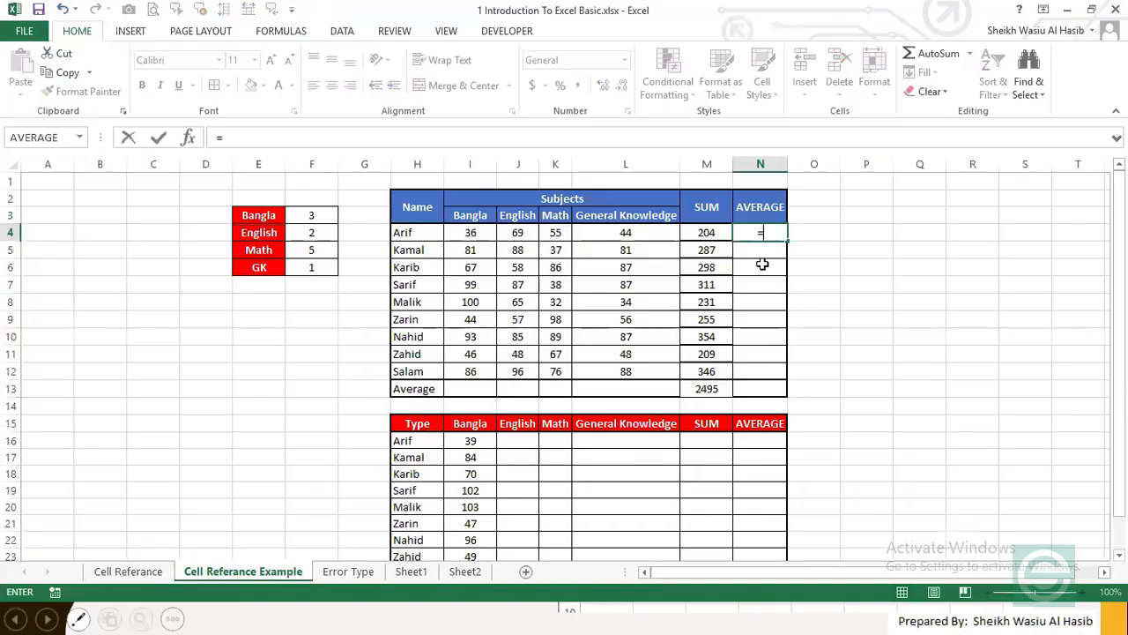
left_click(774, 234)
left_click(477, 232)
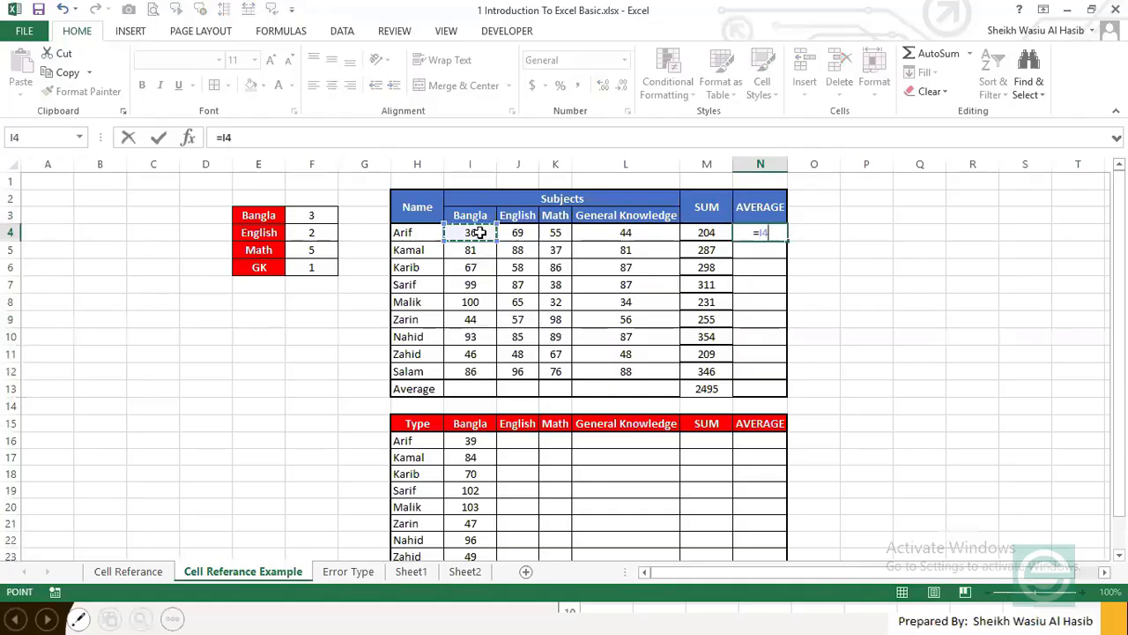
type("+")
left_click(515, 231)
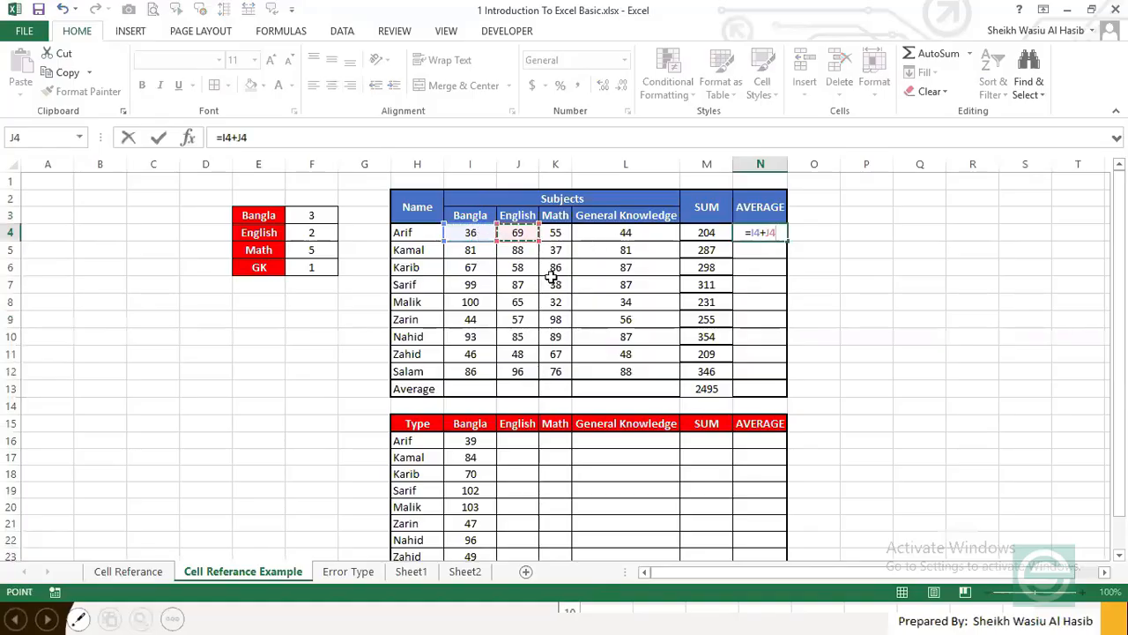
type("+")
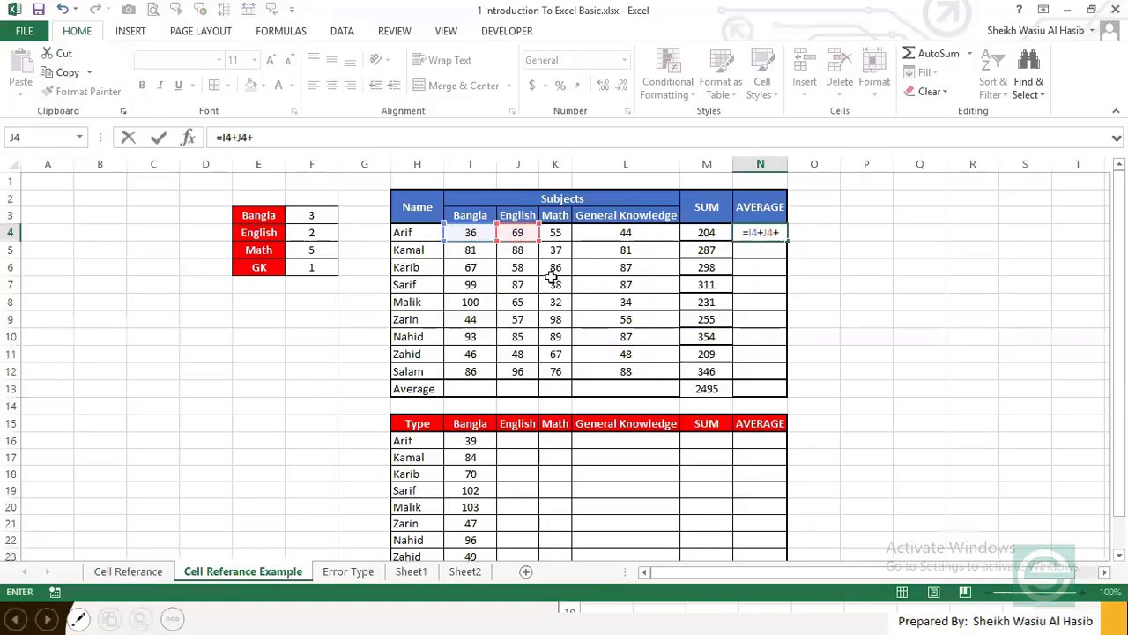
left_click(559, 230)
type("+")
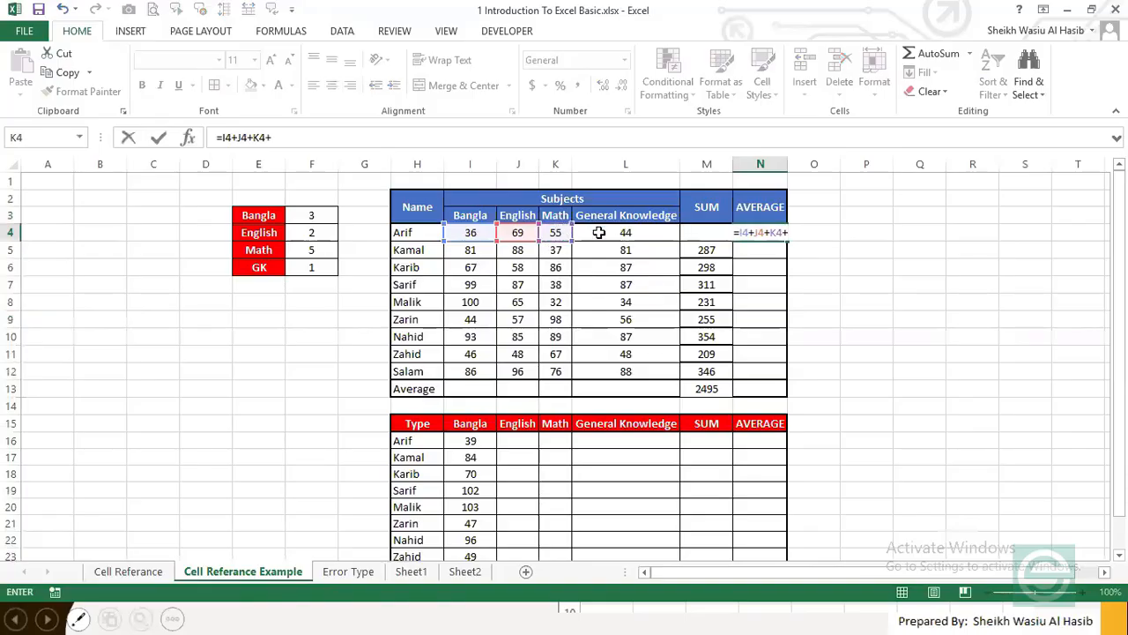
left_click(599, 232)
key("Return")
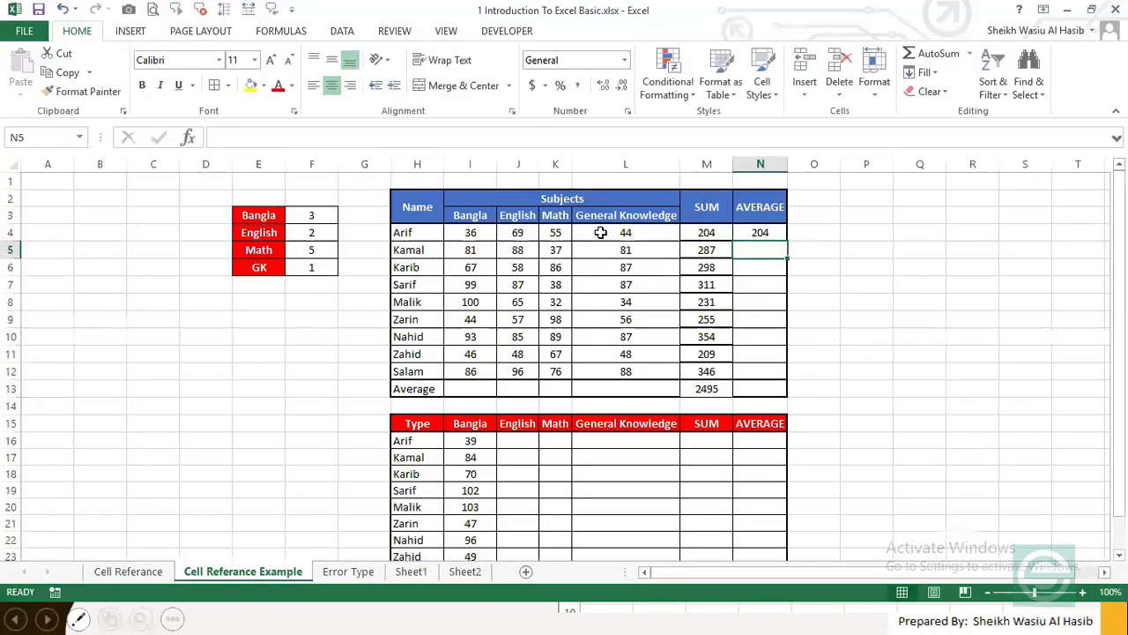
Step: Review the formula in N4 under the AVERAGE heading and show which cells it references
key("Up")
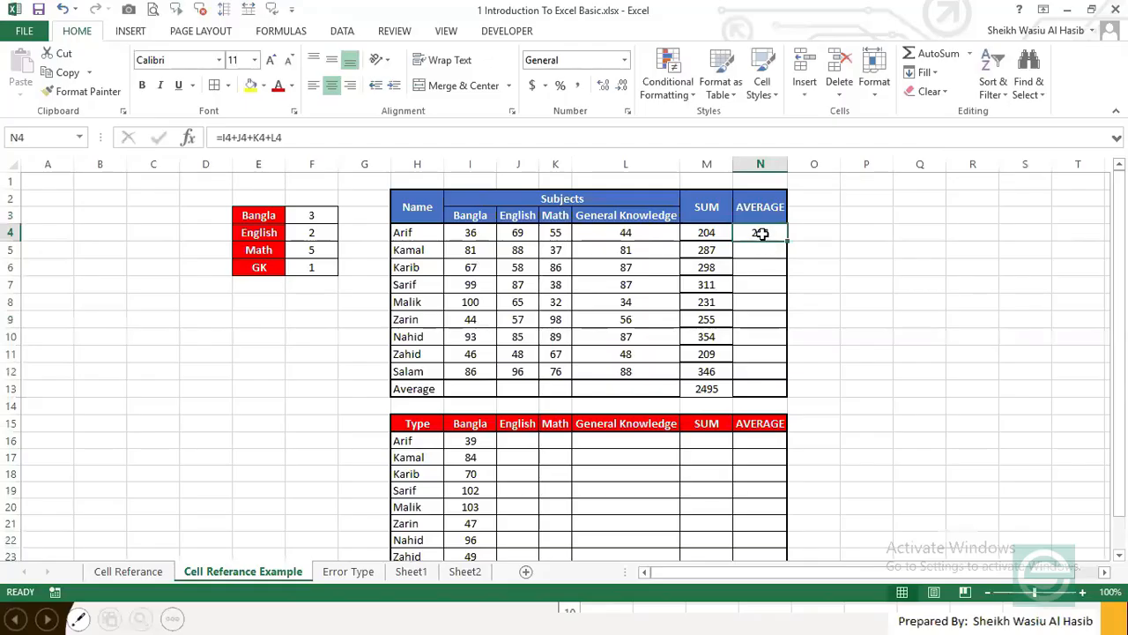
left_click(757, 208)
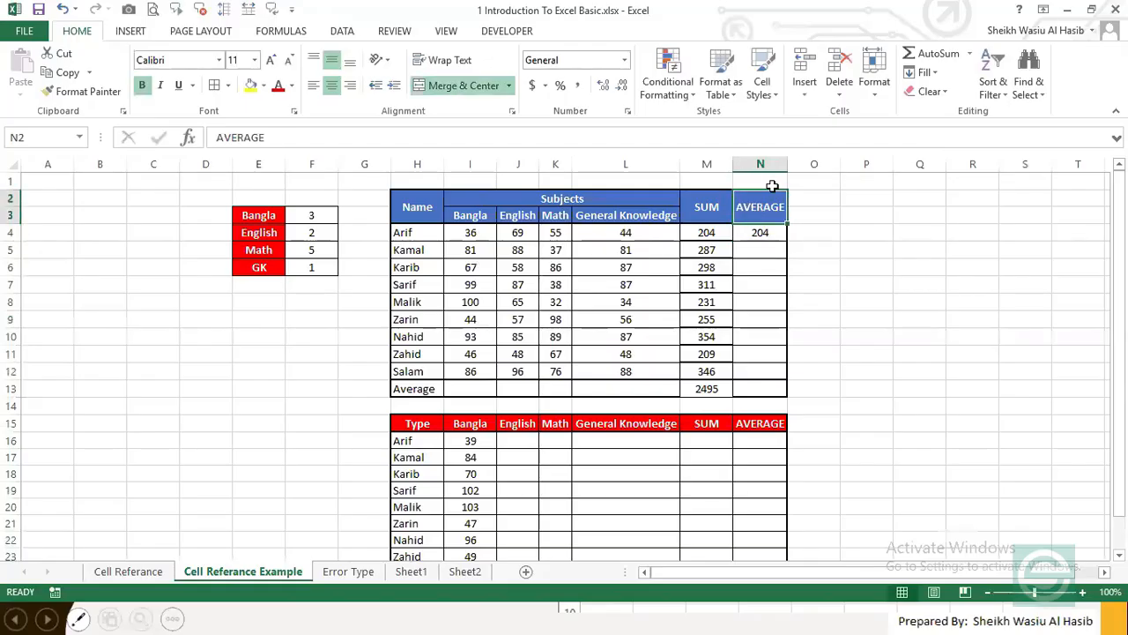
left_click(763, 236)
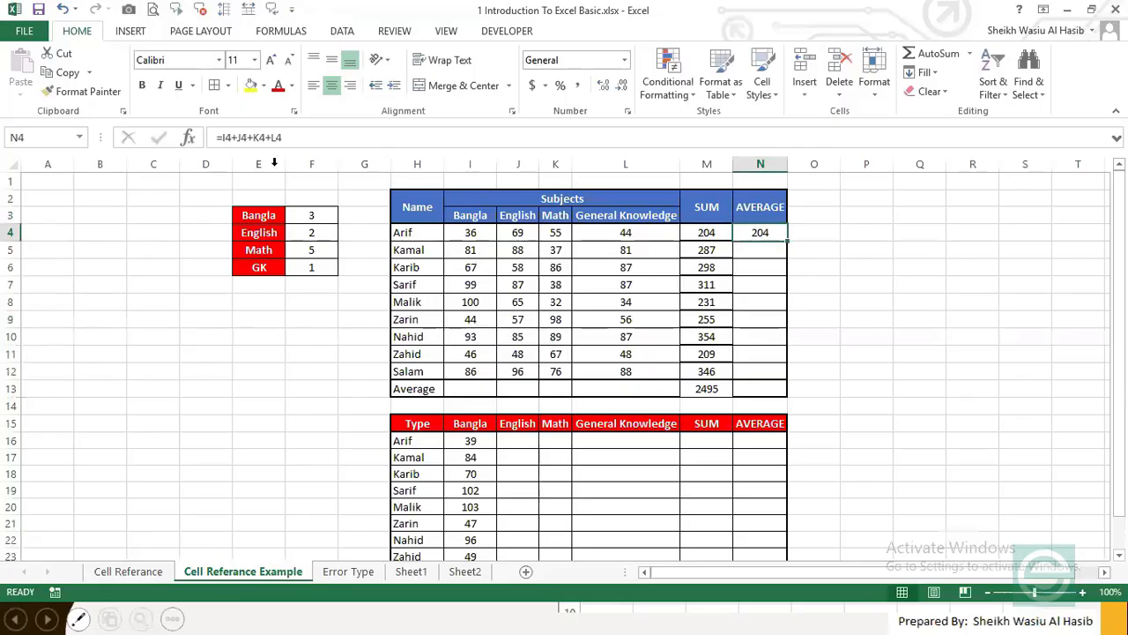
left_click(232, 138)
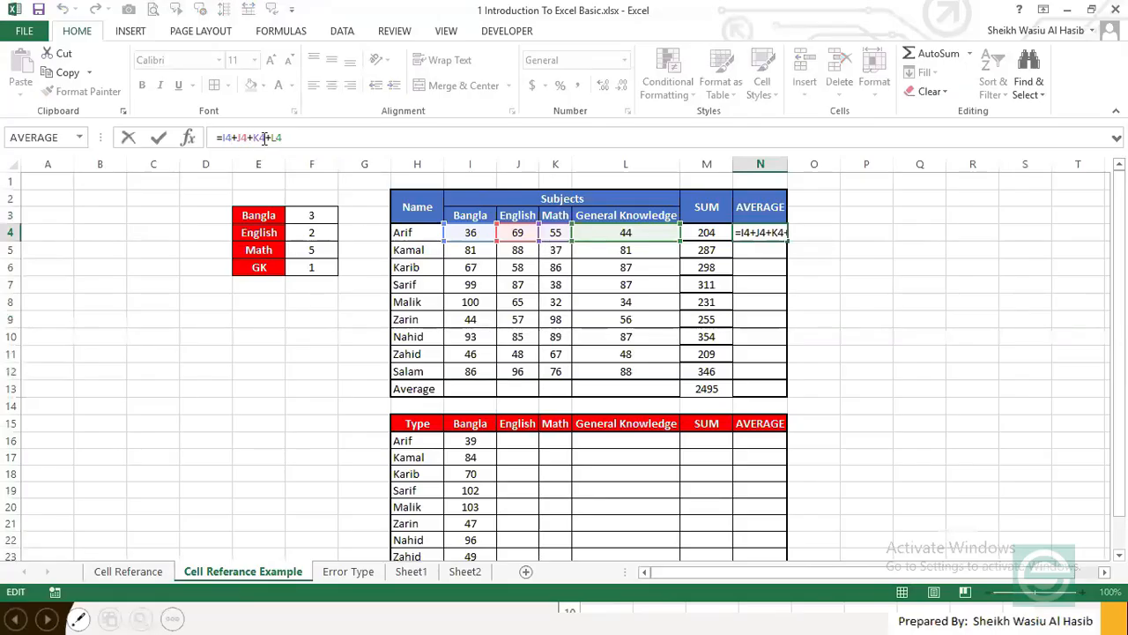
key("Return")
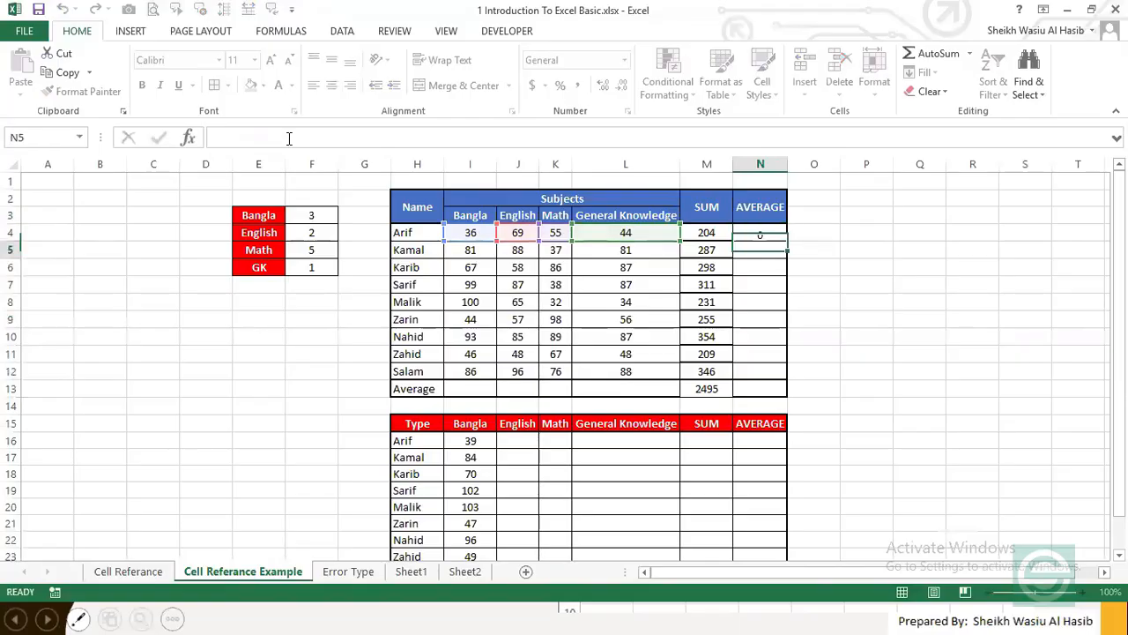
key("Up")
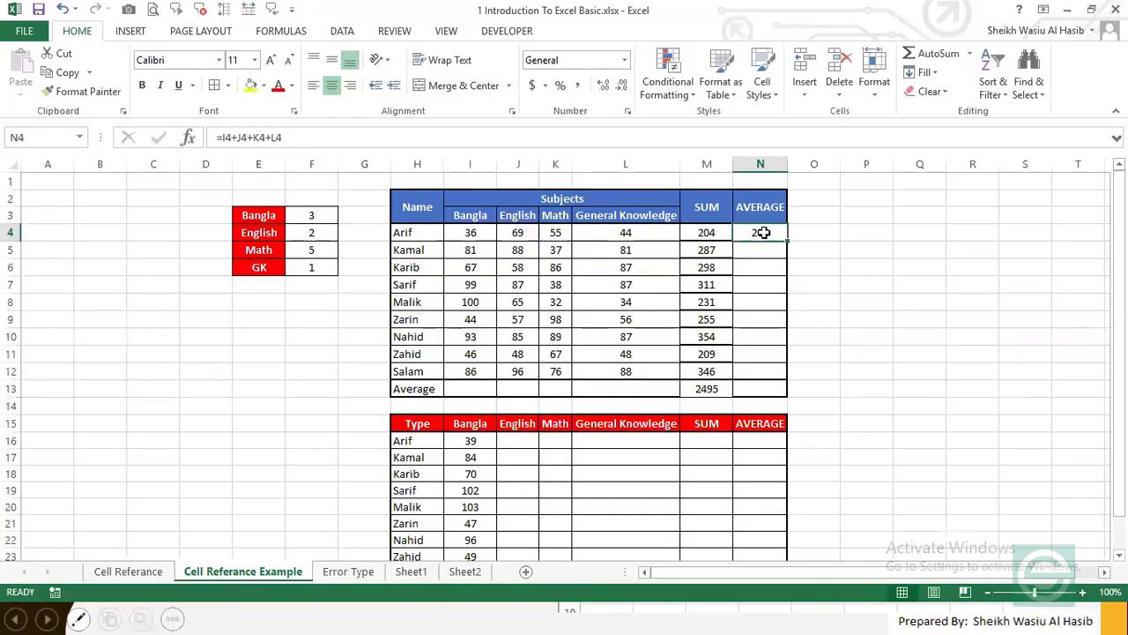
Step: Highlight each reference in N4's formula in turn, from L4 back to I4, leaving the formula as entered
left_click(273, 137)
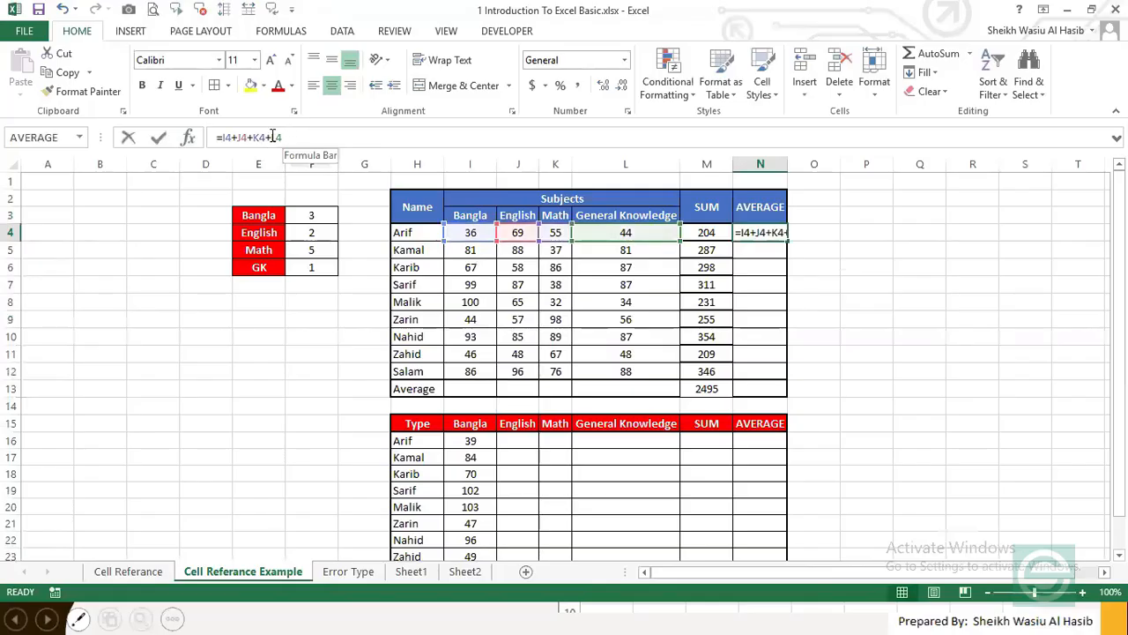
double_click(273, 137)
double_click(260, 135)
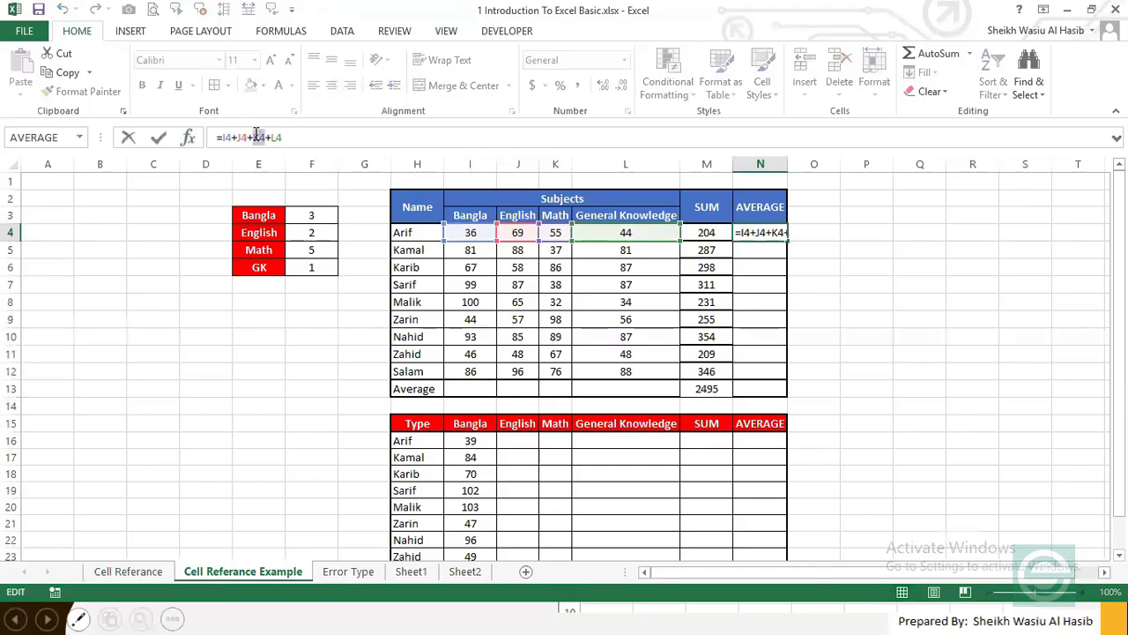
double_click(242, 135)
double_click(226, 137)
key("ctrl+Return")
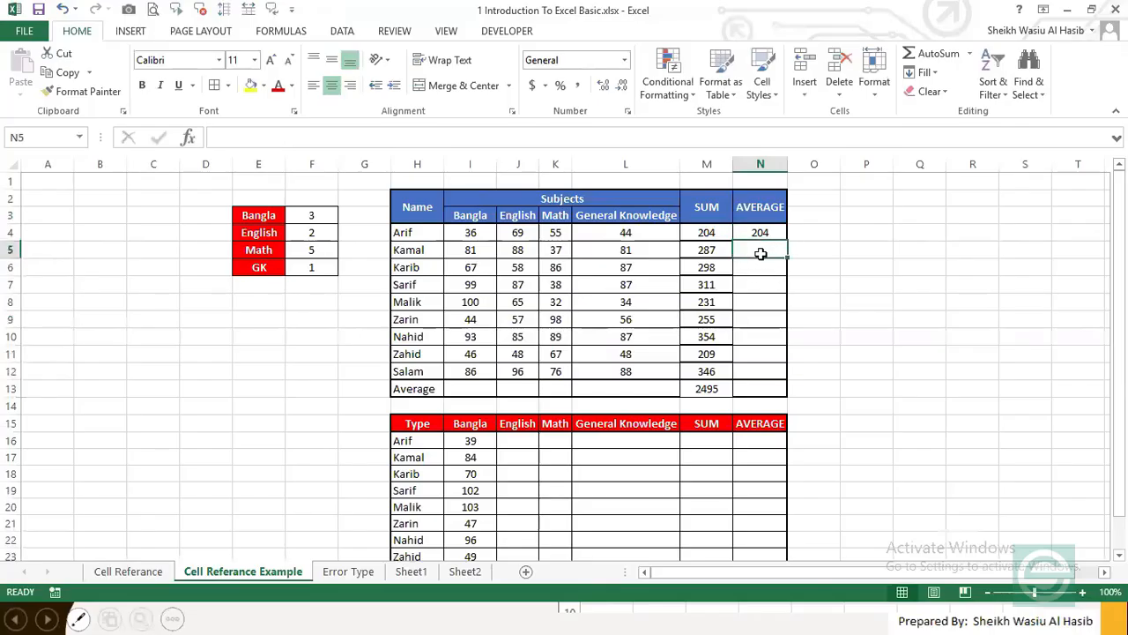
Step: Copy the addition formula from N4 into N5 and show which cells the pasted formula references
key("ctrl+c")
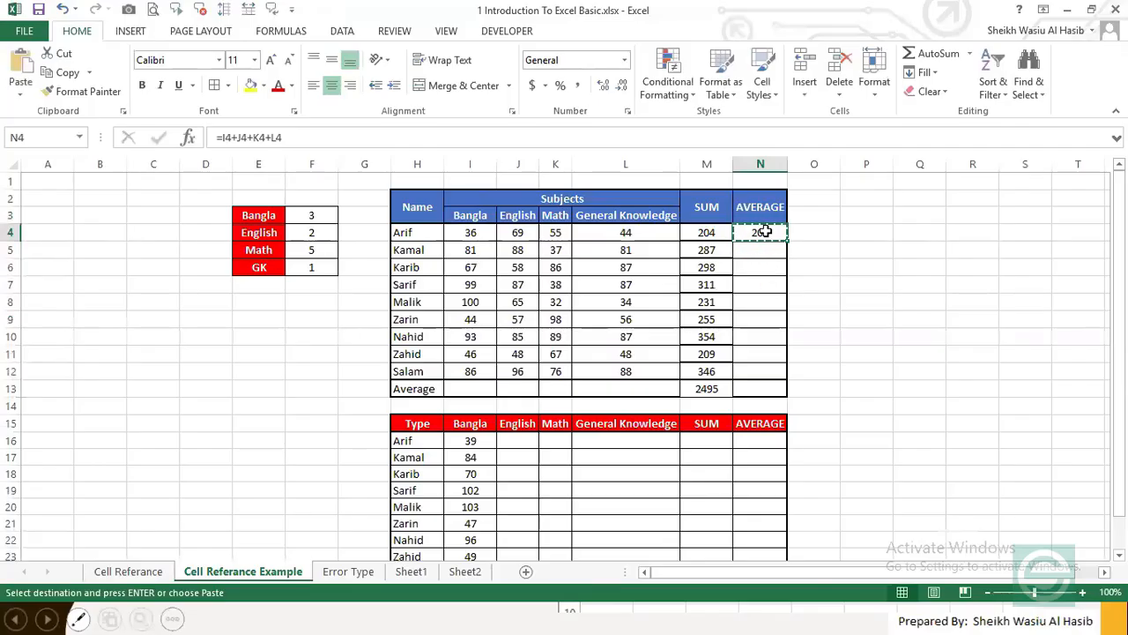
left_click(772, 258)
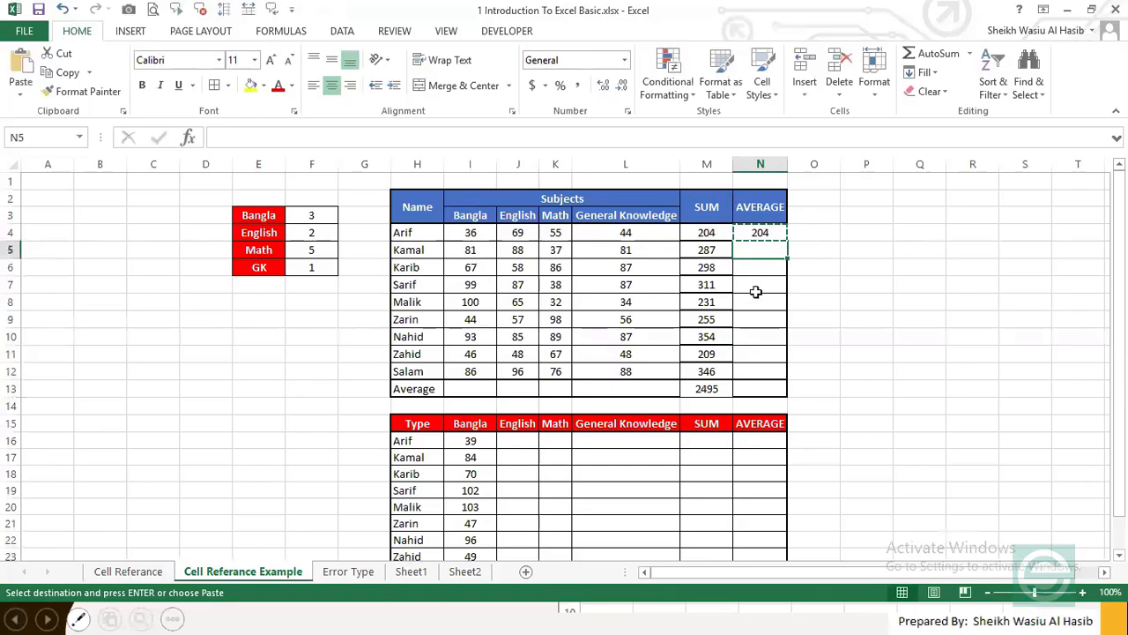
key("ctrl+v")
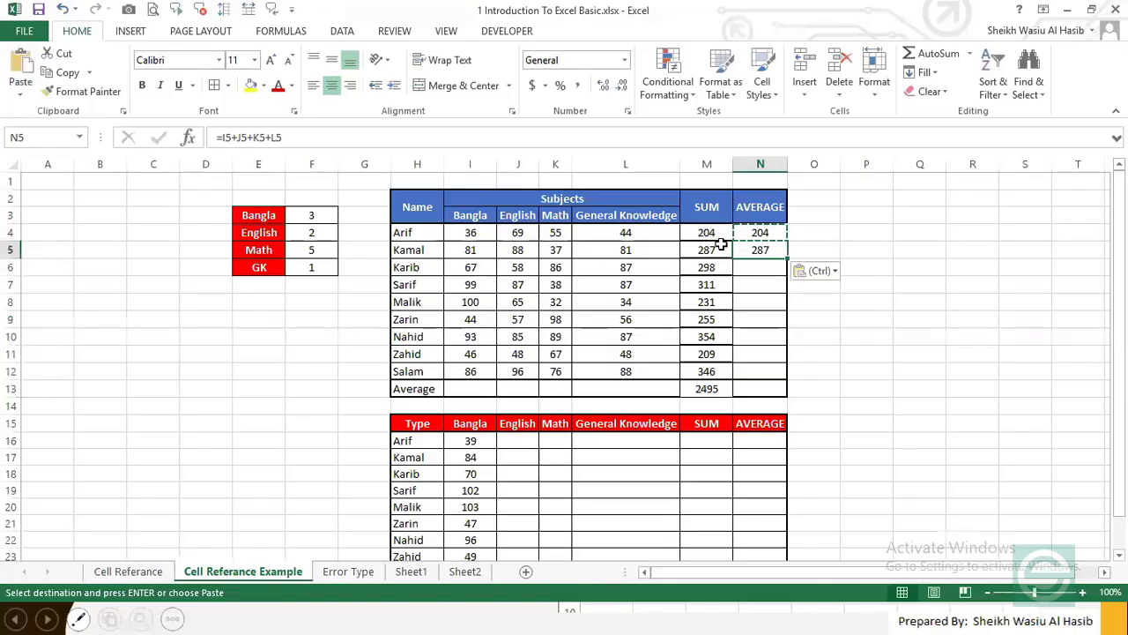
left_click(253, 138)
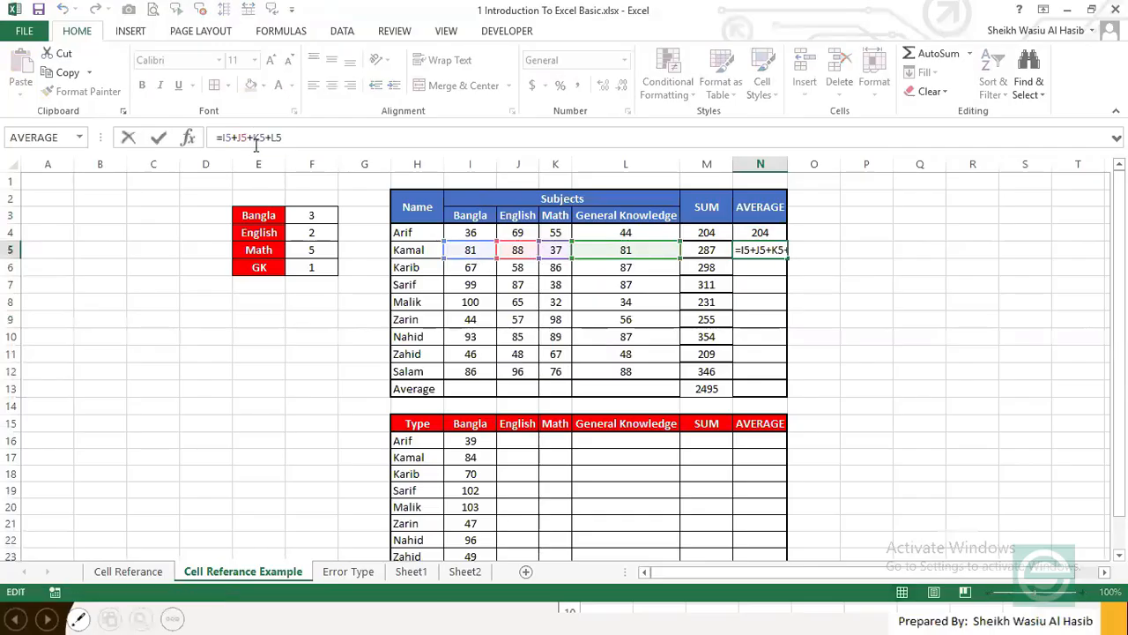
key("Return")
key("Up")
Step: Copy the formula in N5 to N6 through N12 for the remaining students
key("ctrl+c")
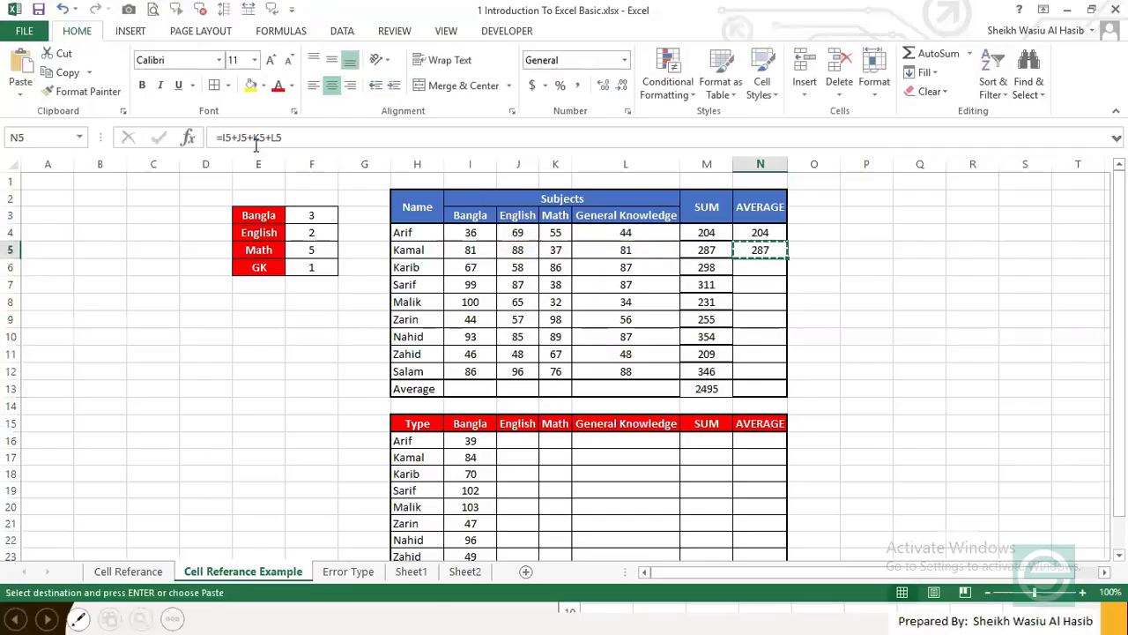
key("shift+Down")
key("shift+Down")
key("shift+Down")
key("Up")
key("Down")
left_click(755, 267)
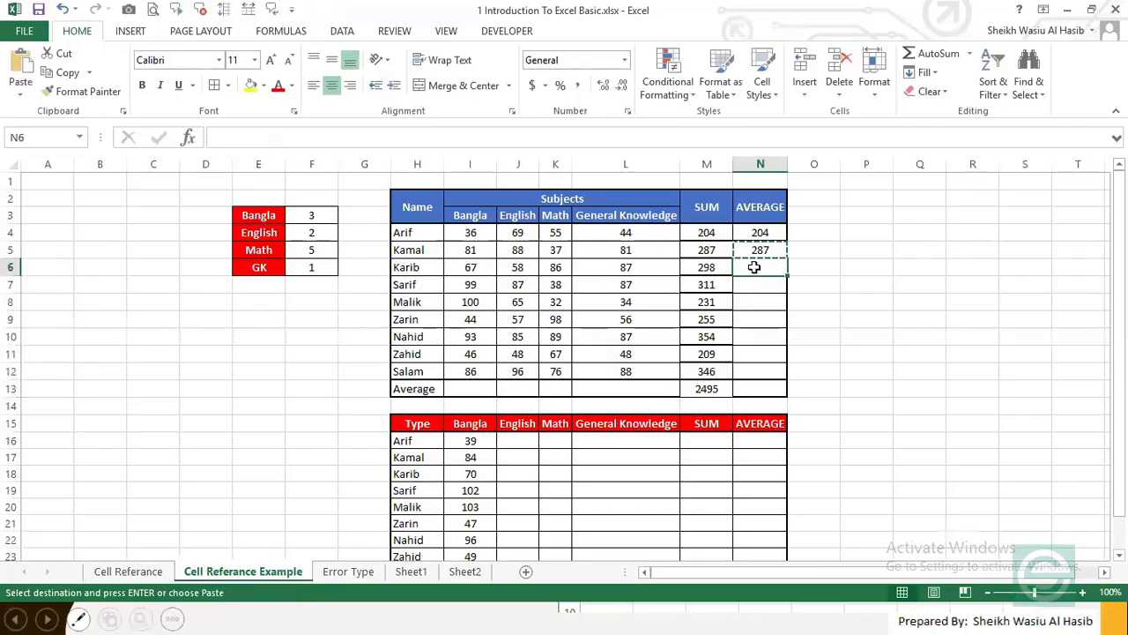
left_click_drag(755, 267, 754, 371)
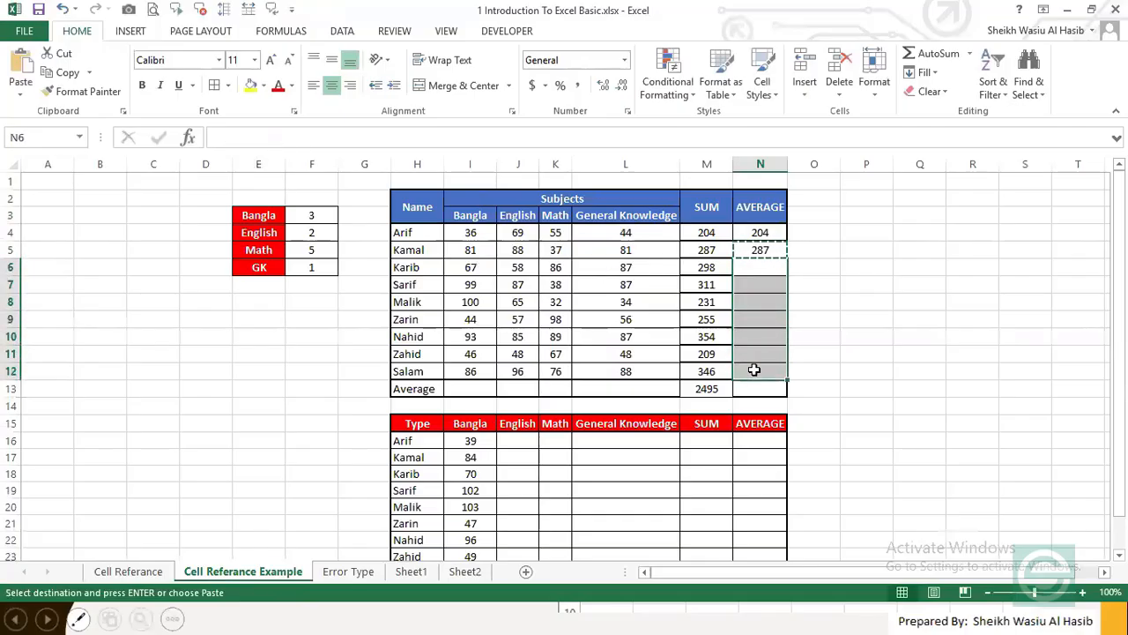
key("Return")
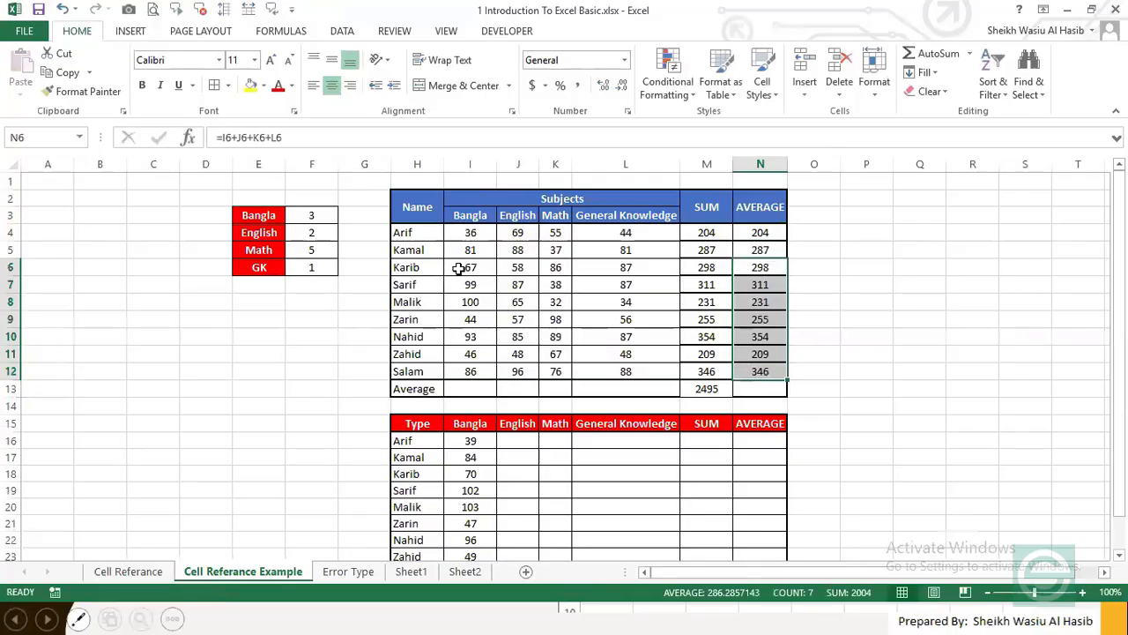
Step: Highlight the marks in I6 to L6 and I7 to L7 and compare them with the results in N6 and N7
left_click_drag(462, 267, 634, 265)
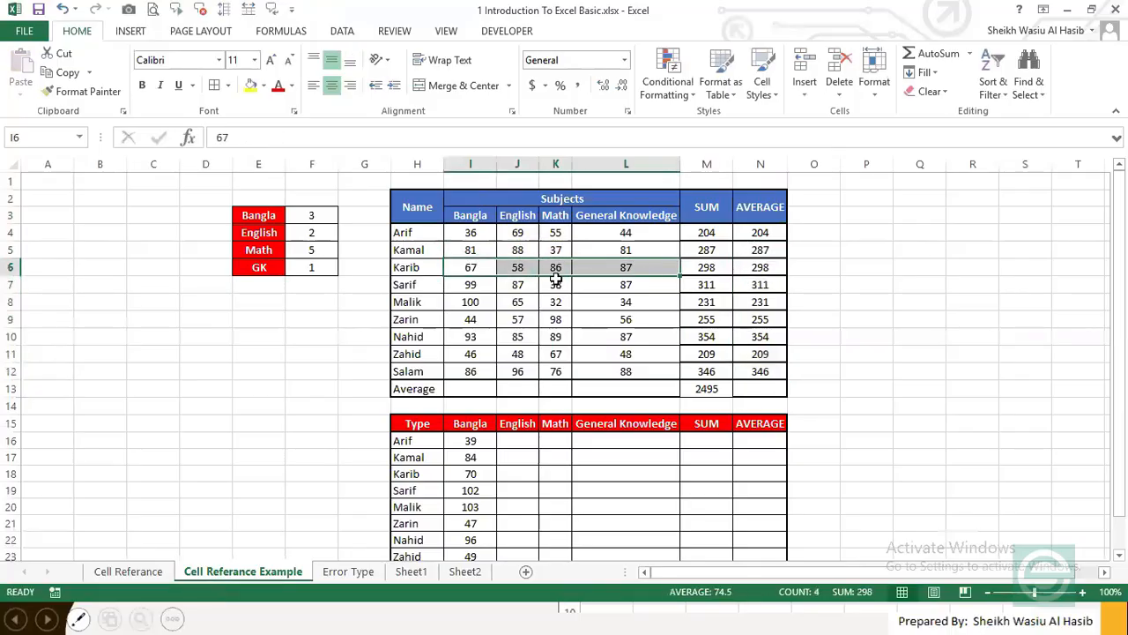
left_click_drag(461, 267, 670, 267)
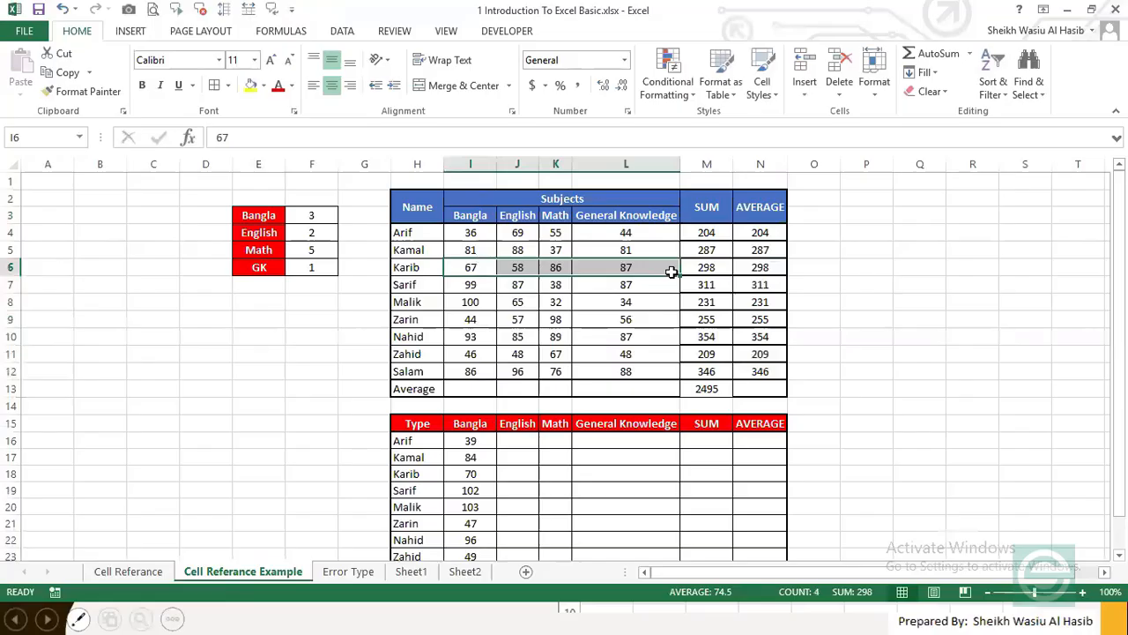
left_click(746, 267)
left_click(755, 285)
left_click_drag(476, 284, 628, 285)
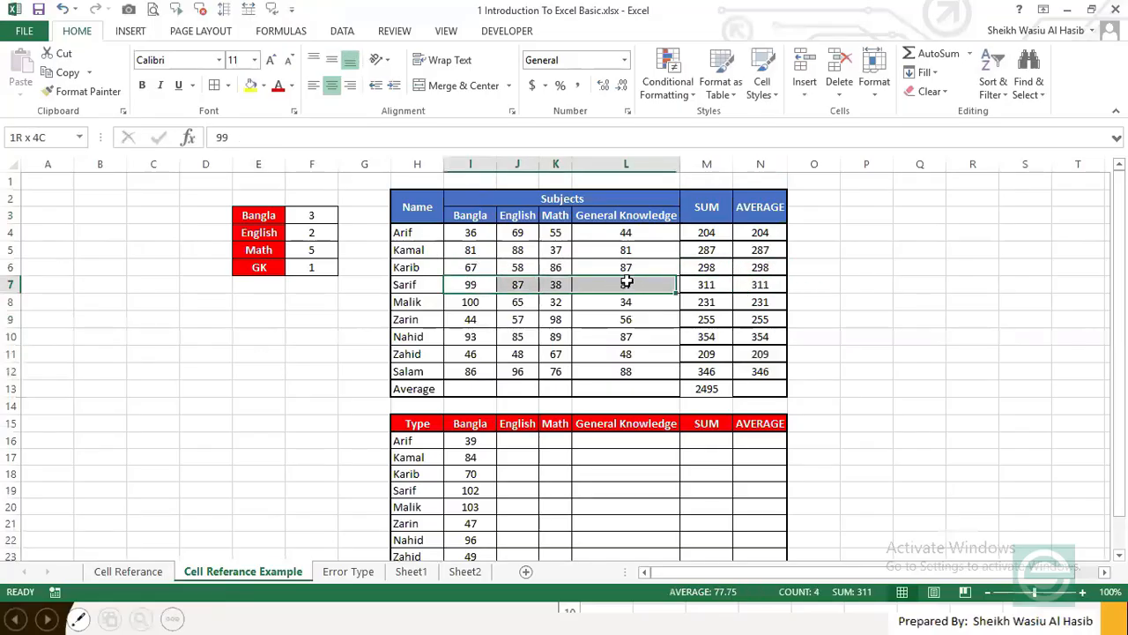
left_click(758, 285)
Step: Show which cells the formulas in N5 and N6 reference, leaving both formulas as entered
left_click(754, 249)
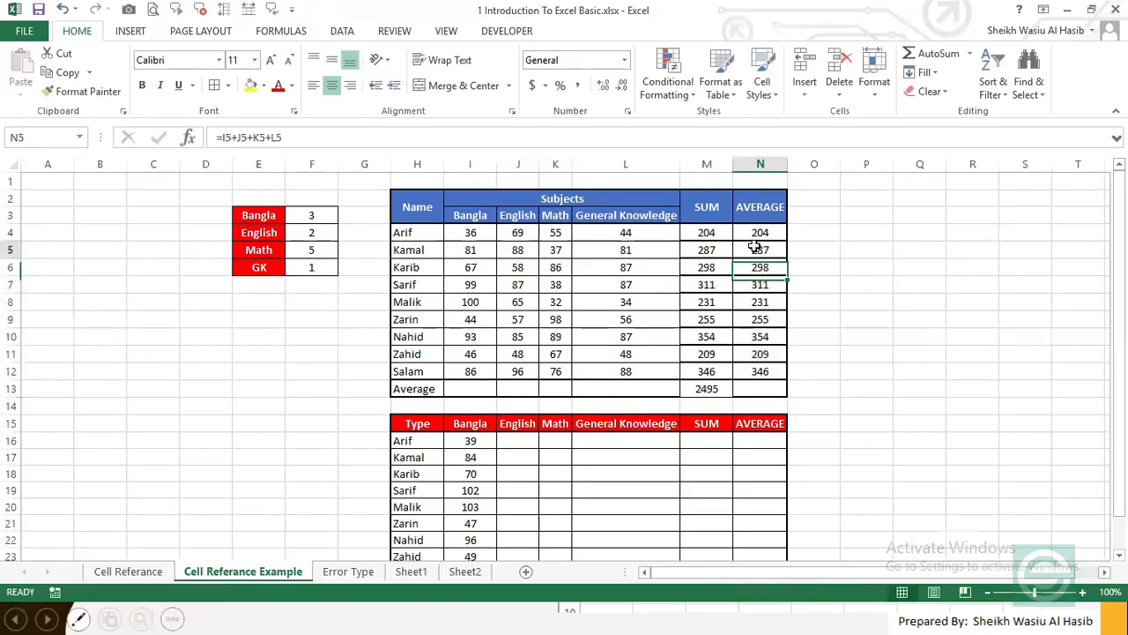
left_click(242, 132)
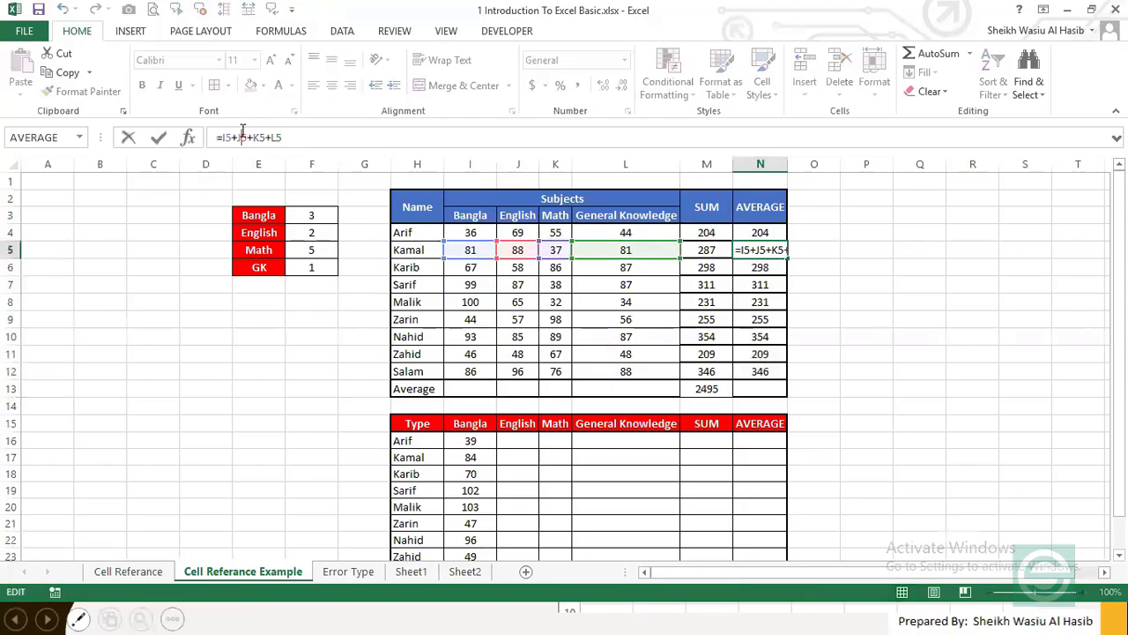
key("Return")
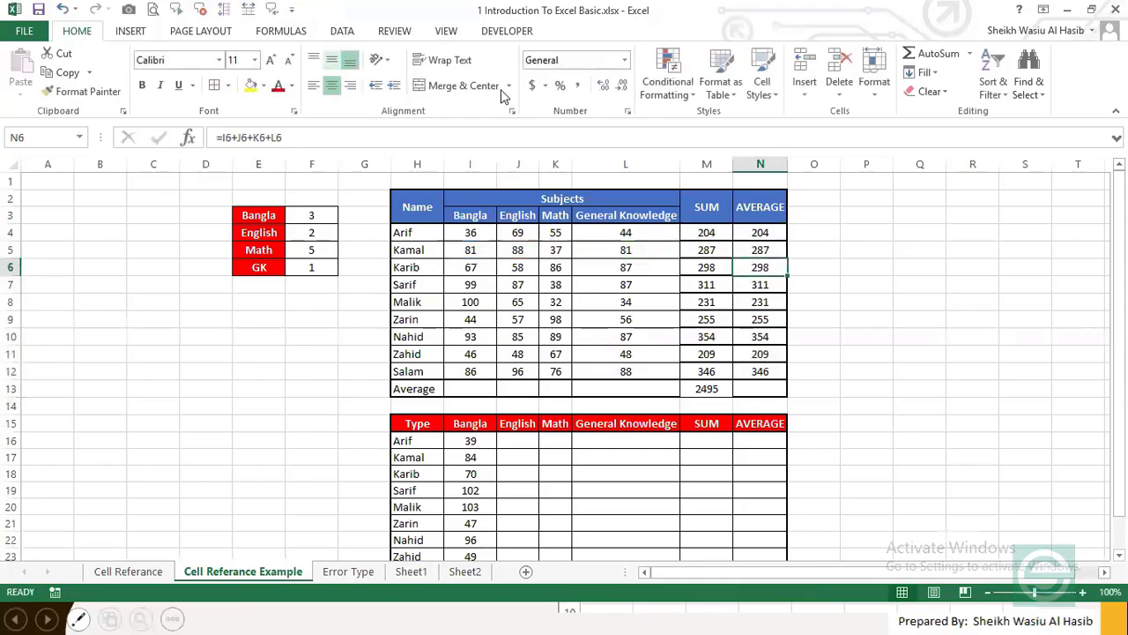
left_click(244, 141)
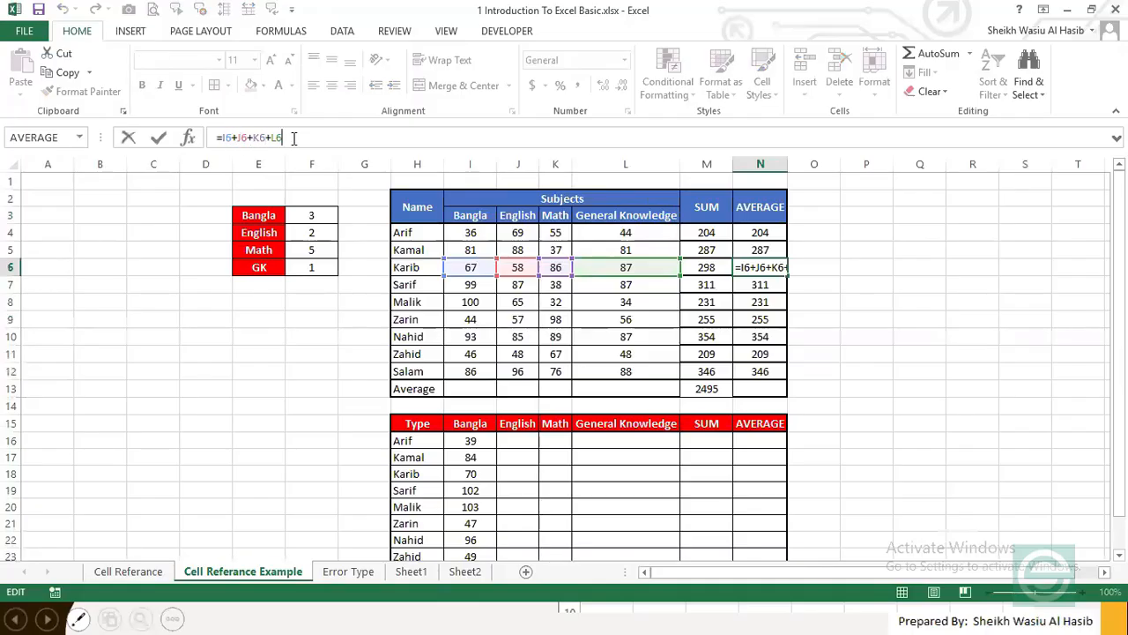
key("Return")
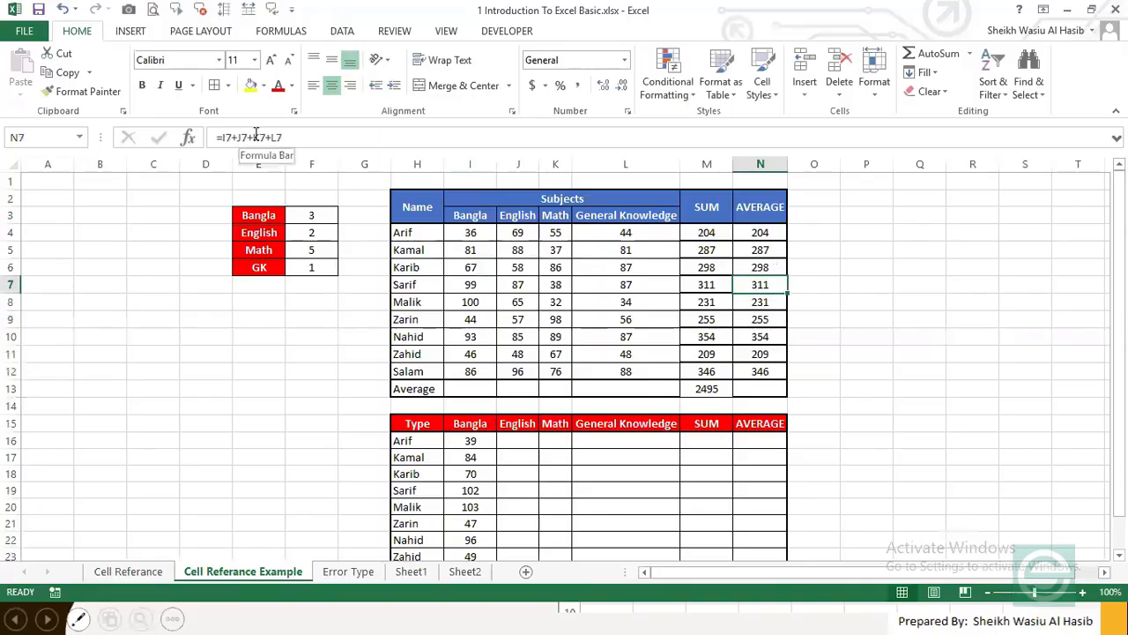
Step: Compare the formulas in N4 and N5 to see how the row references shift between them
key("Up")
key("Up")
key("Up")
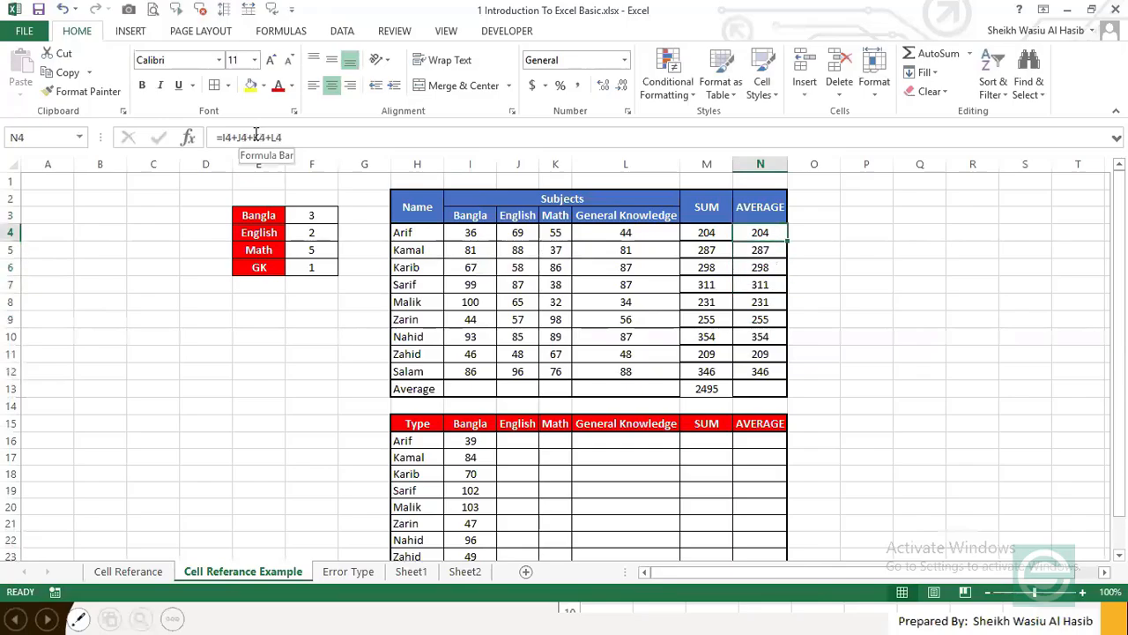
key("Down")
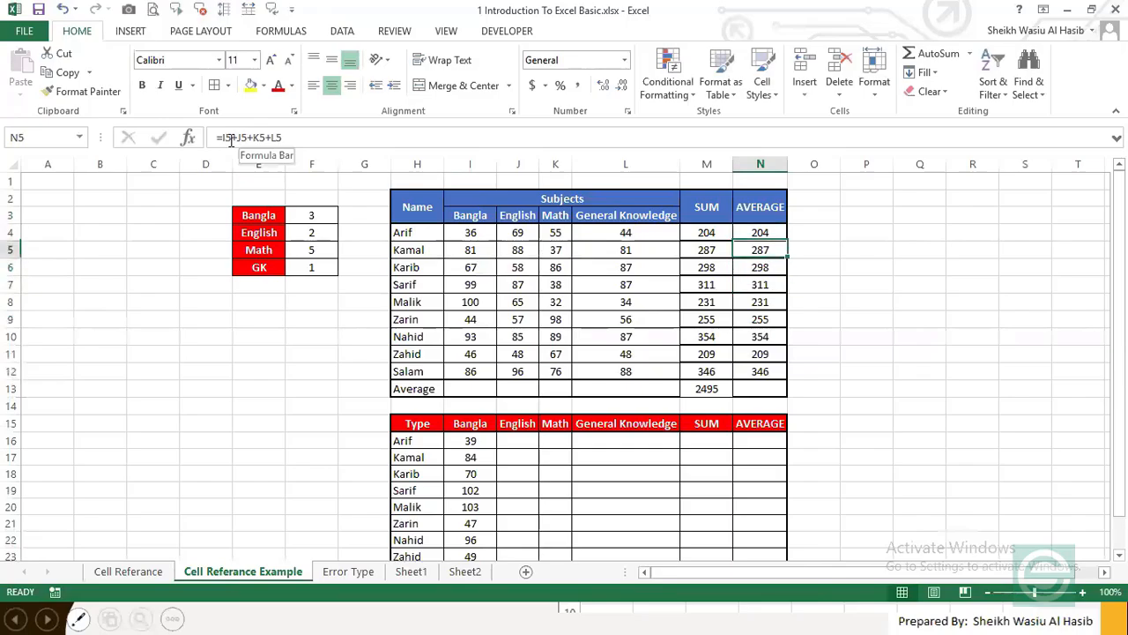
key("Up")
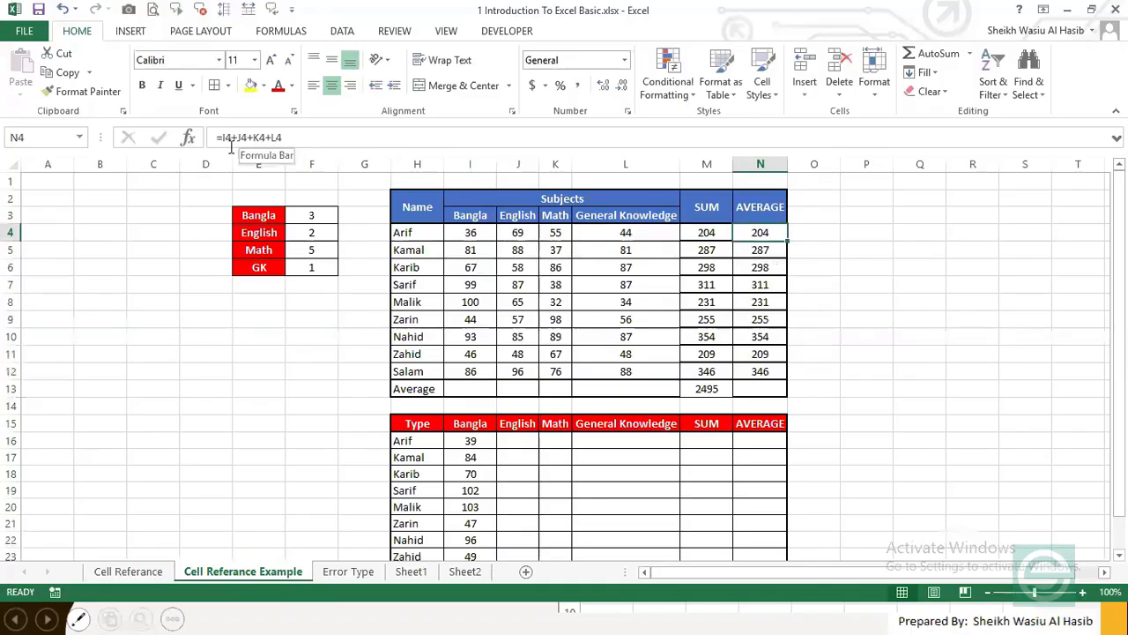
left_click(759, 251)
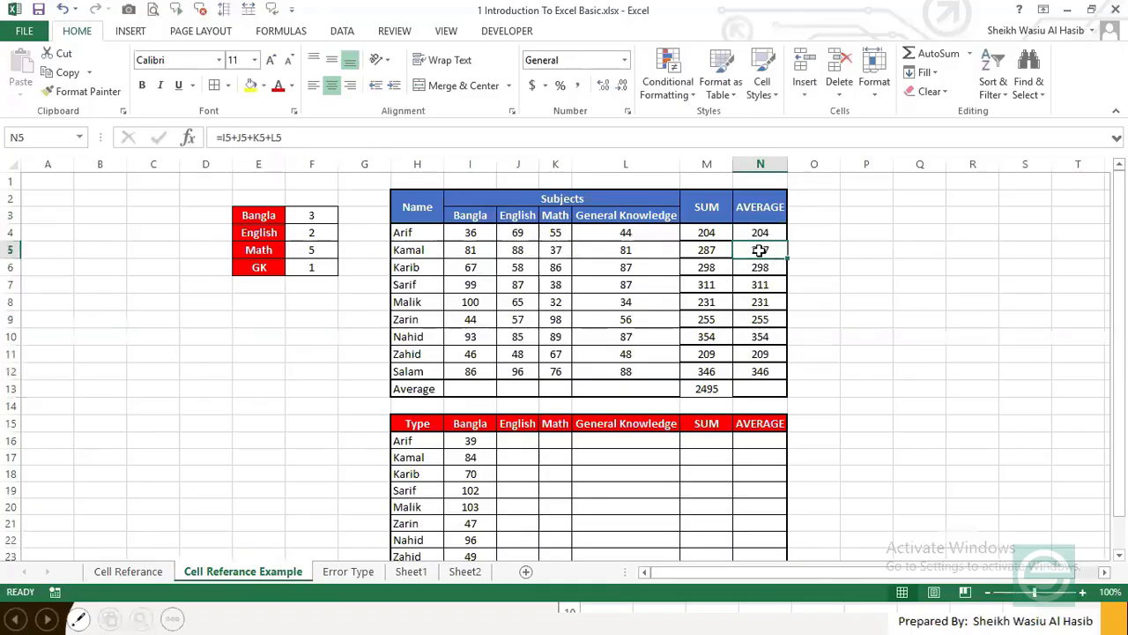
left_click(772, 231)
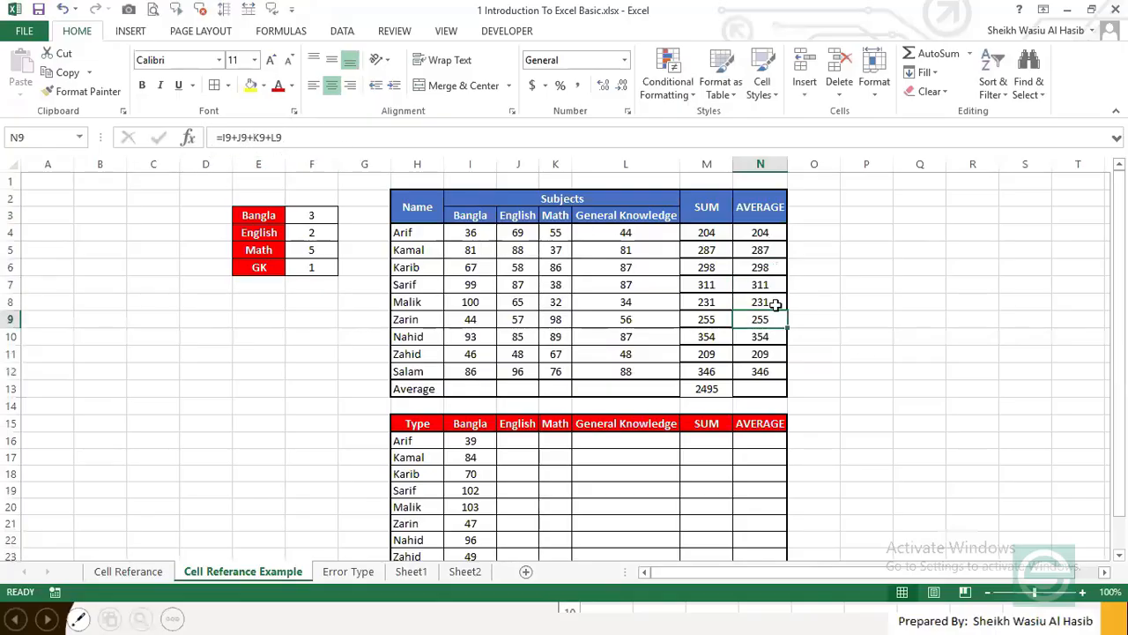
Step: Examine the copied formulas further down column N, including N12, N10 and N7, and return to N4
left_click(769, 351)
left_click(770, 370)
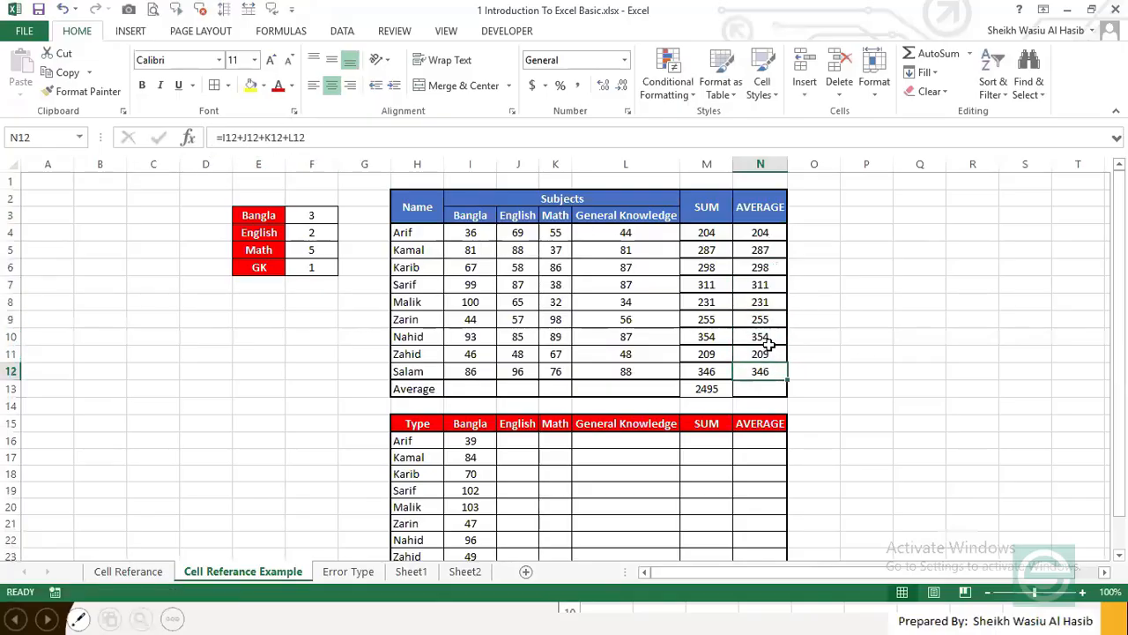
left_click(765, 339)
left_click(759, 304)
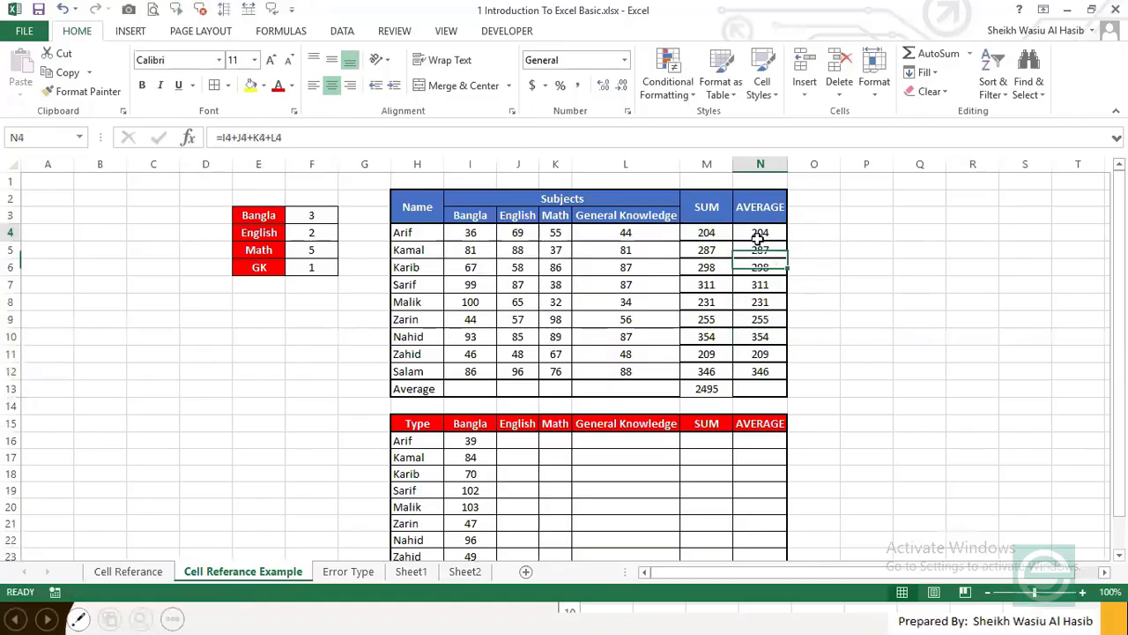
left_click(759, 284)
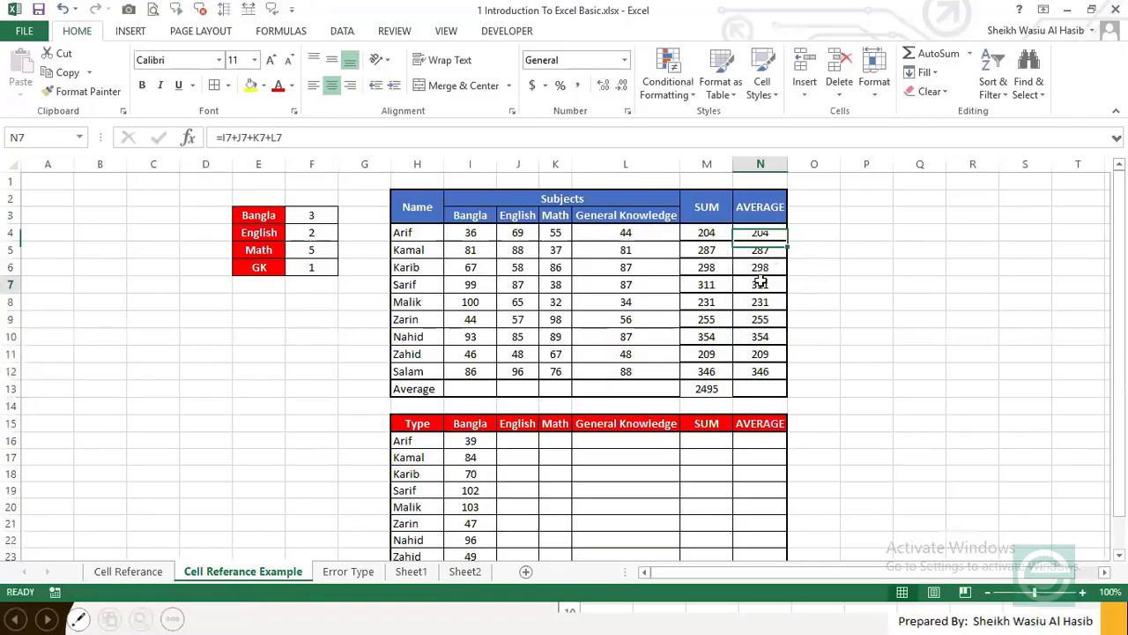
left_click(764, 235)
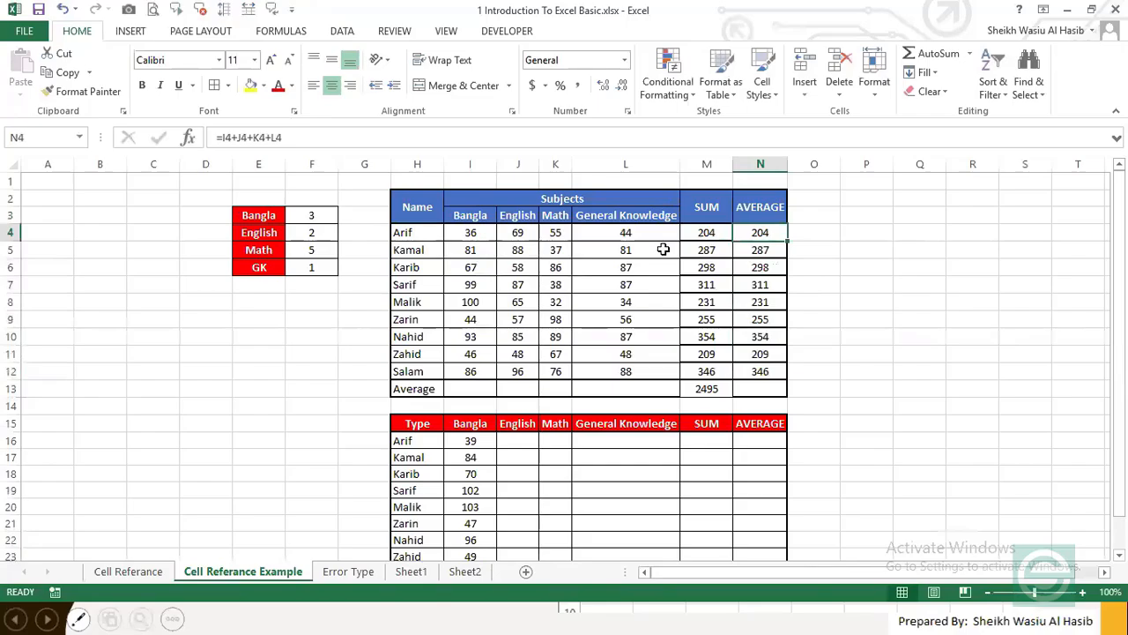
Step: Remove all borders from the student marks and totals in H4 to N12
left_click_drag(703, 232, 758, 366)
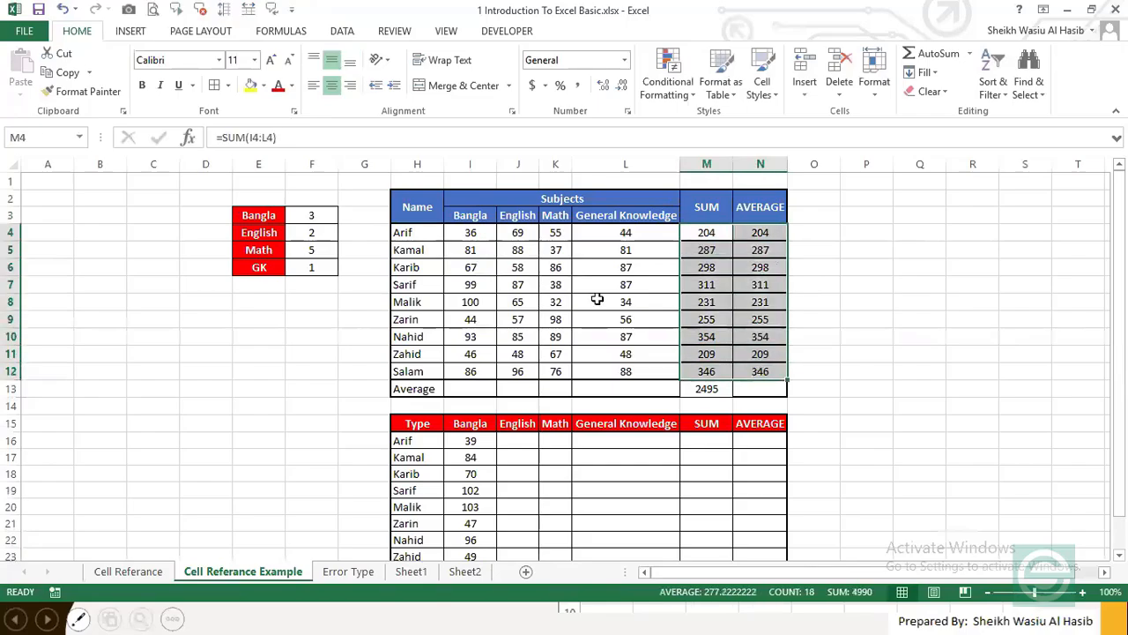
left_click_drag(425, 232, 755, 371)
left_click(227, 85)
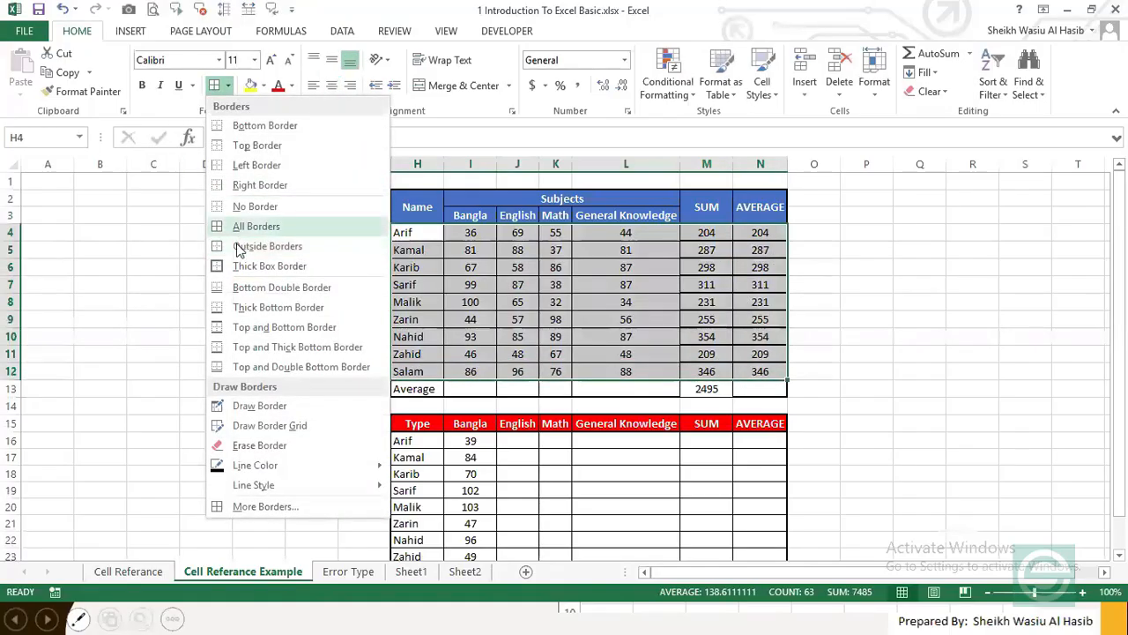
left_click(256, 206)
left_click(762, 297)
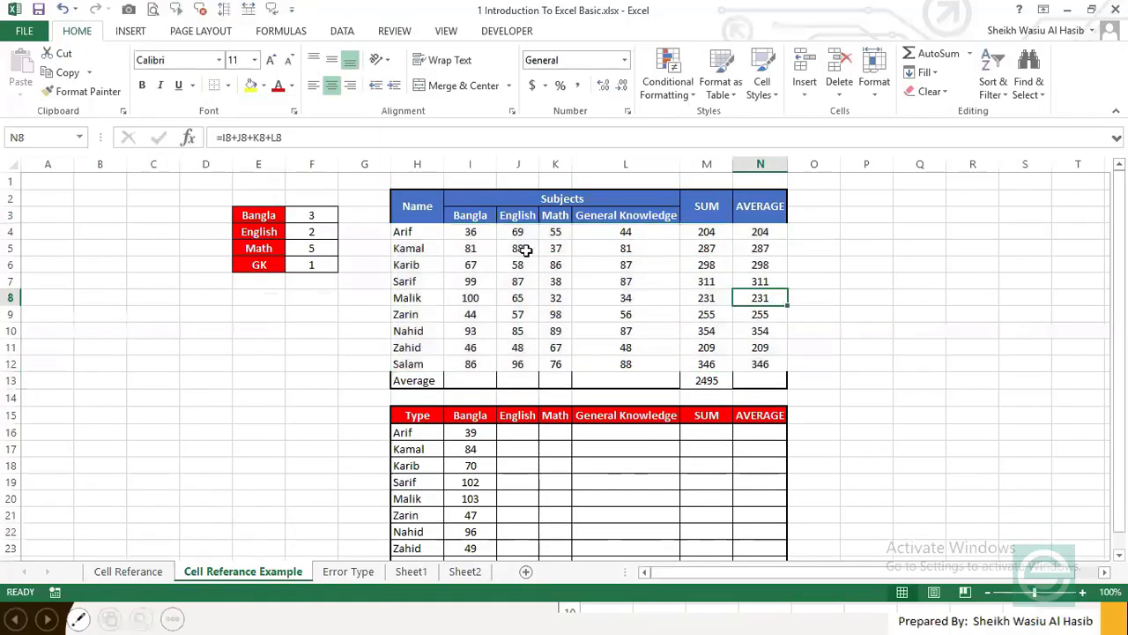
Step: Relate the formulas in N4 and N5 to their source marks by highlighting I4 to L4 and I5 to L5
left_click(755, 232)
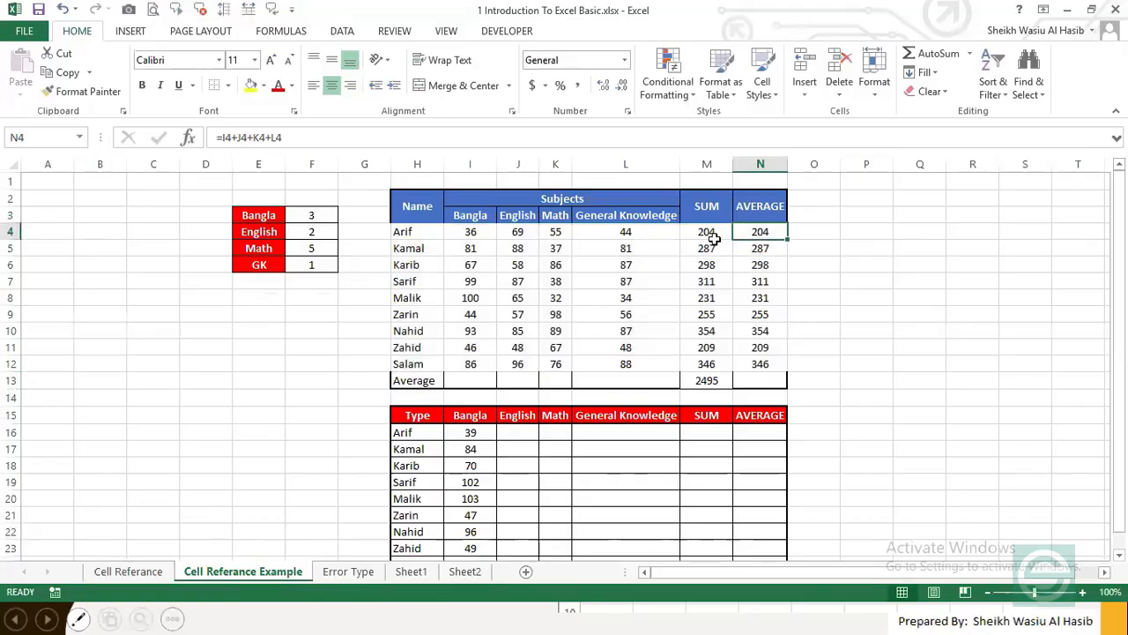
left_click_drag(477, 231, 622, 232)
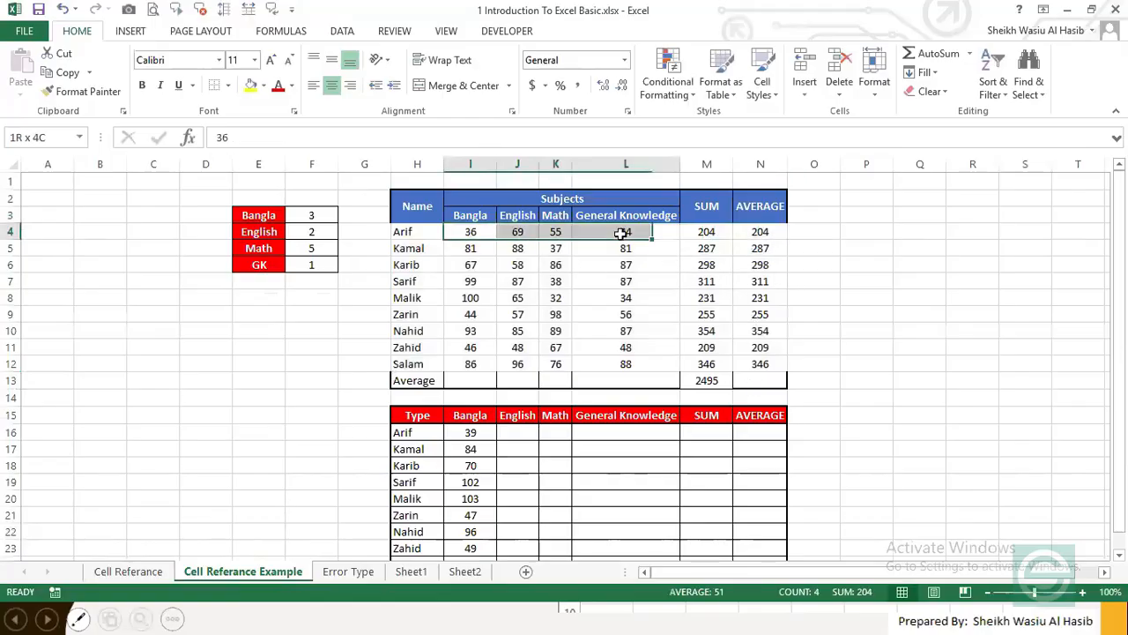
left_click(750, 232)
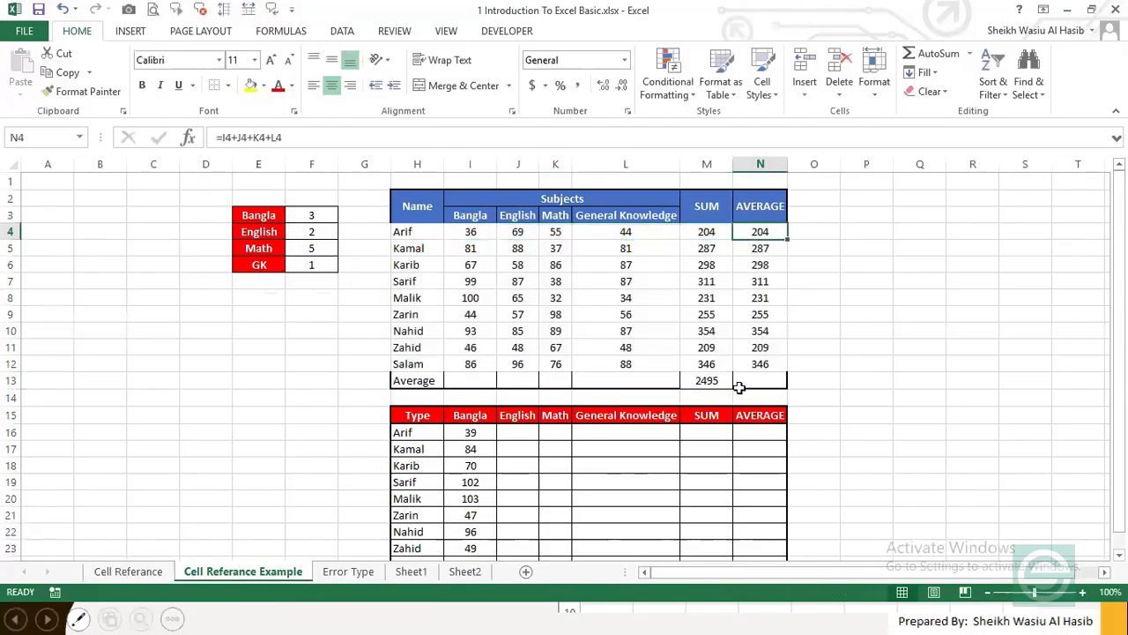
left_click(763, 249)
left_click_drag(484, 250, 622, 249)
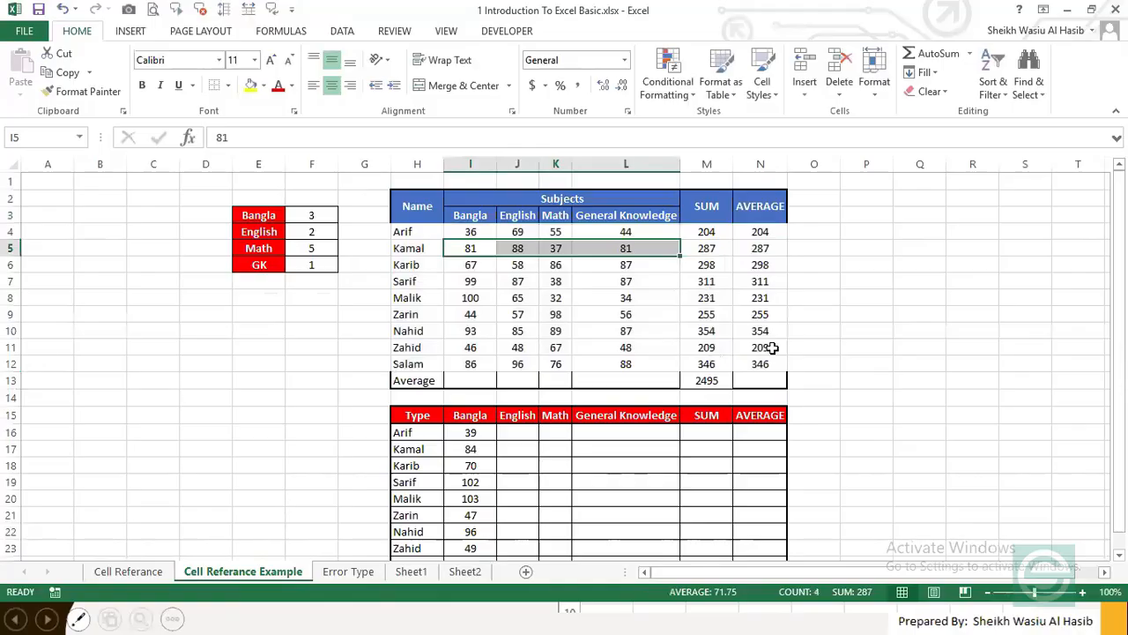
Step: Open the Cell Referance sheet, highlight the Relative and Absolute Reference entries, and select value cell H9 for the absolute example
left_click(134, 572)
left_click_drag(220, 201, 344, 196)
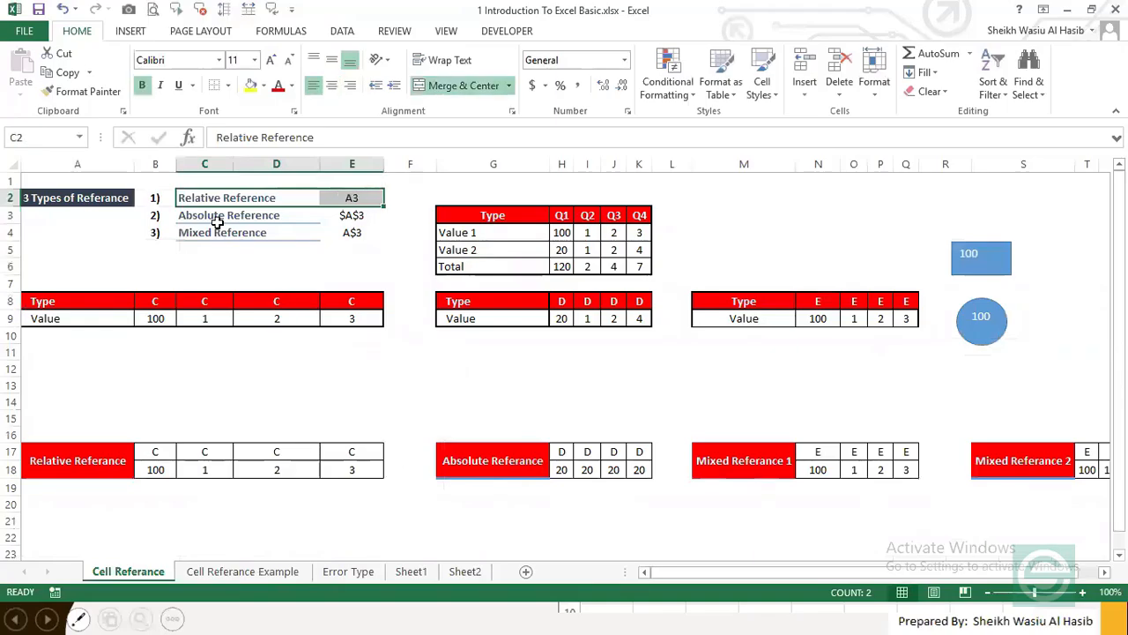
left_click_drag(217, 220, 350, 216)
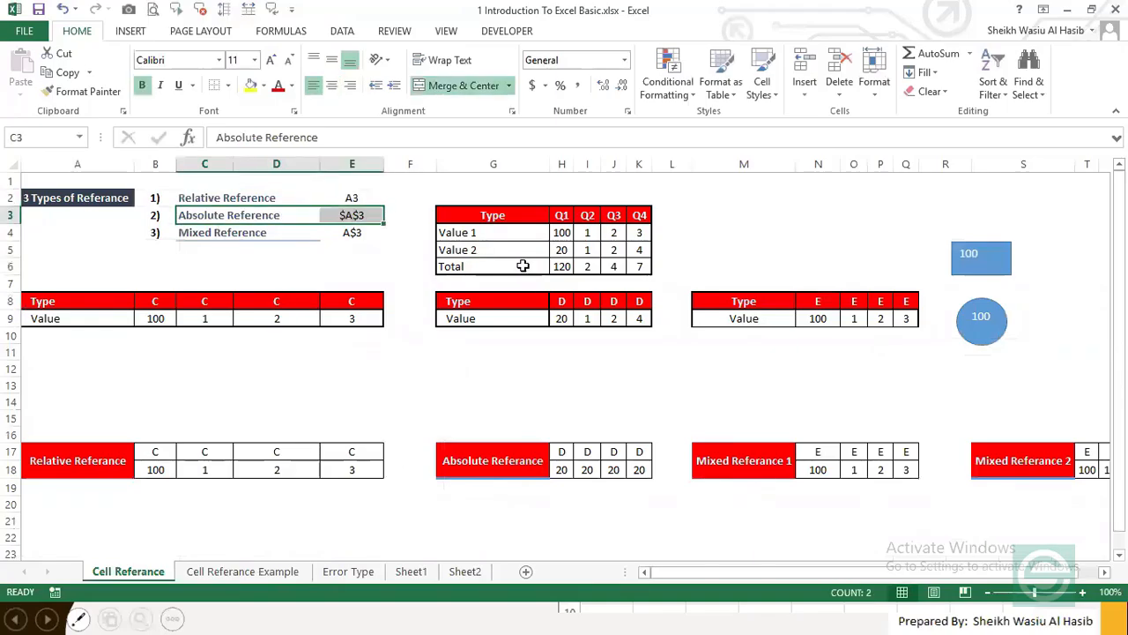
left_click(568, 319)
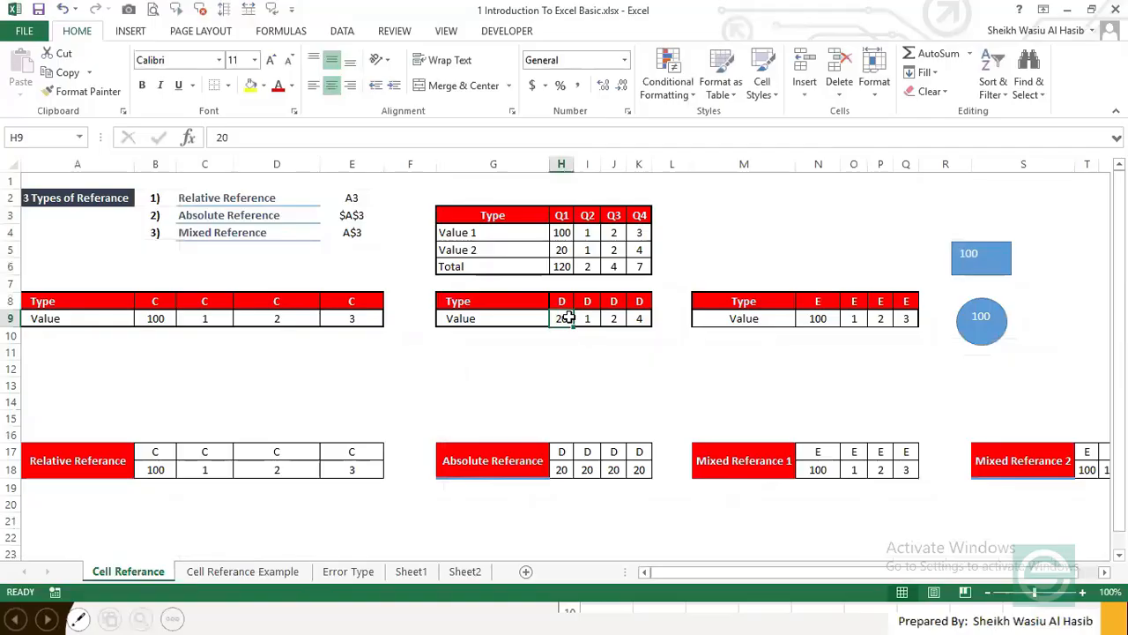
Step: Point out the source values in H9 to K9 and the Q1 figure for Value 1 in H4
left_click(587, 318)
left_click(632, 321)
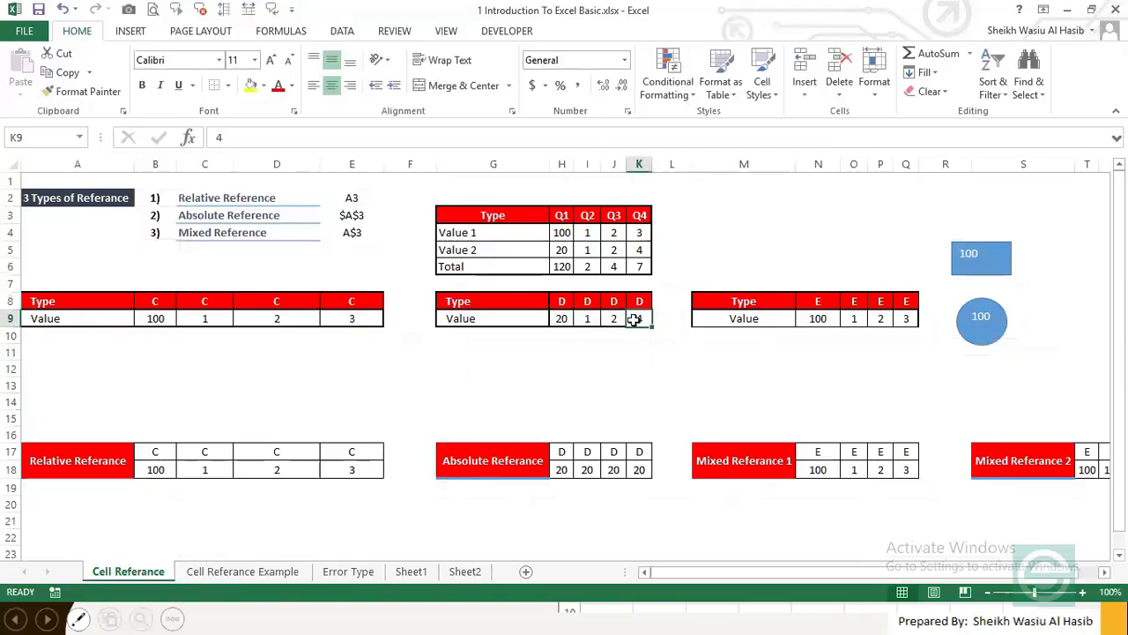
left_click(568, 321)
left_click(561, 233)
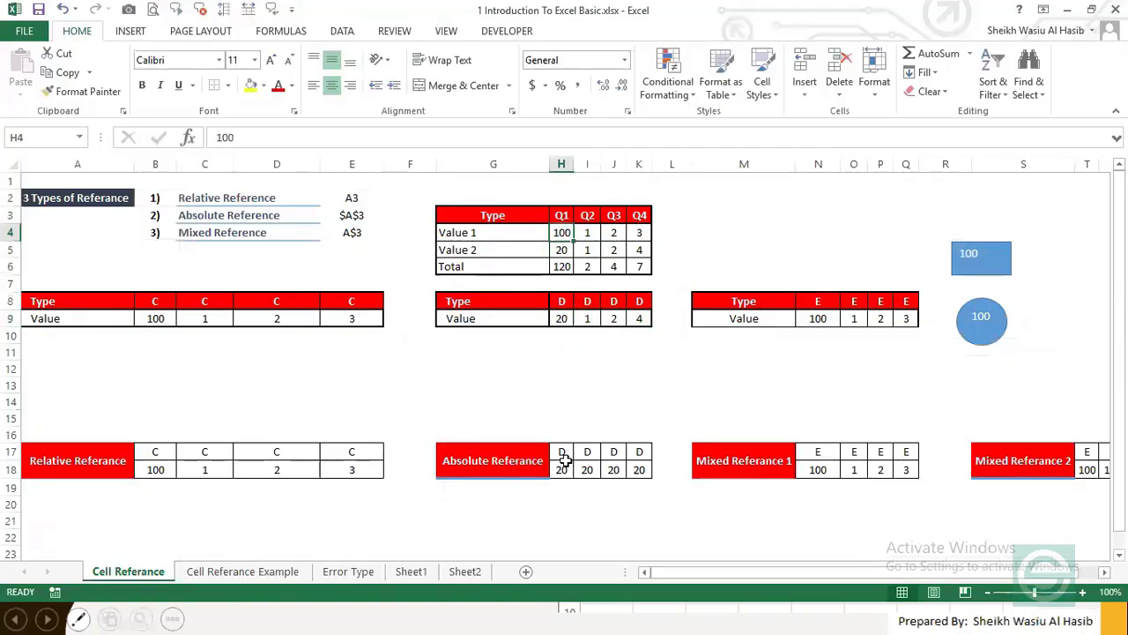
Step: Clear the Absolute Referance results in H18 to K18 and highlight the emptied cells, ending on H18
left_click_drag(561, 470, 643, 471)
key("Delete")
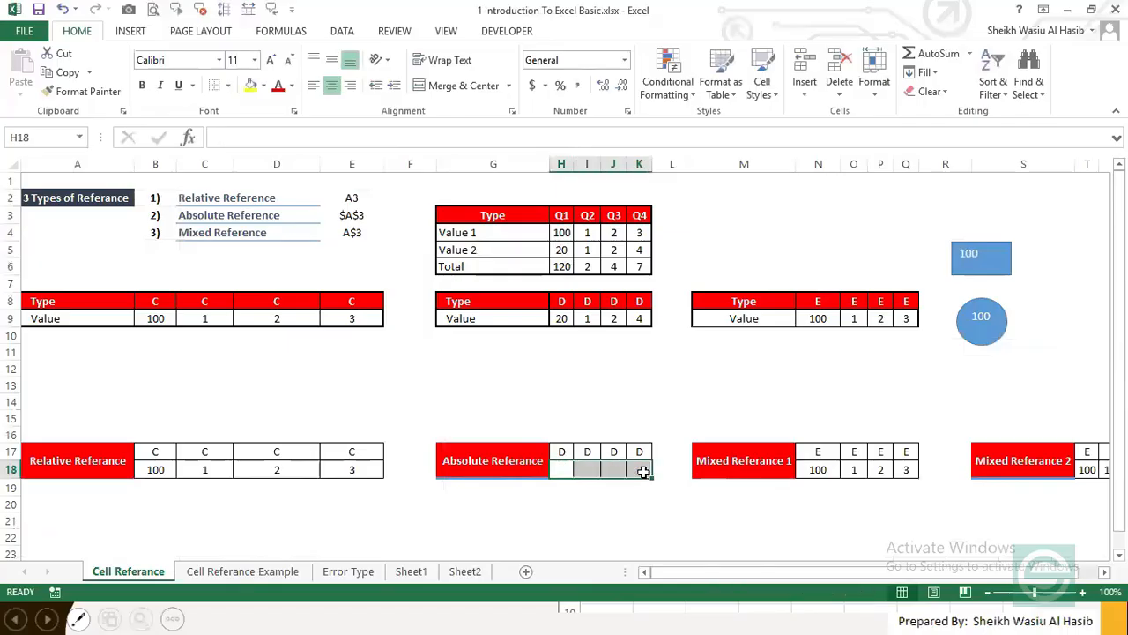
left_click(519, 466)
left_click(566, 469)
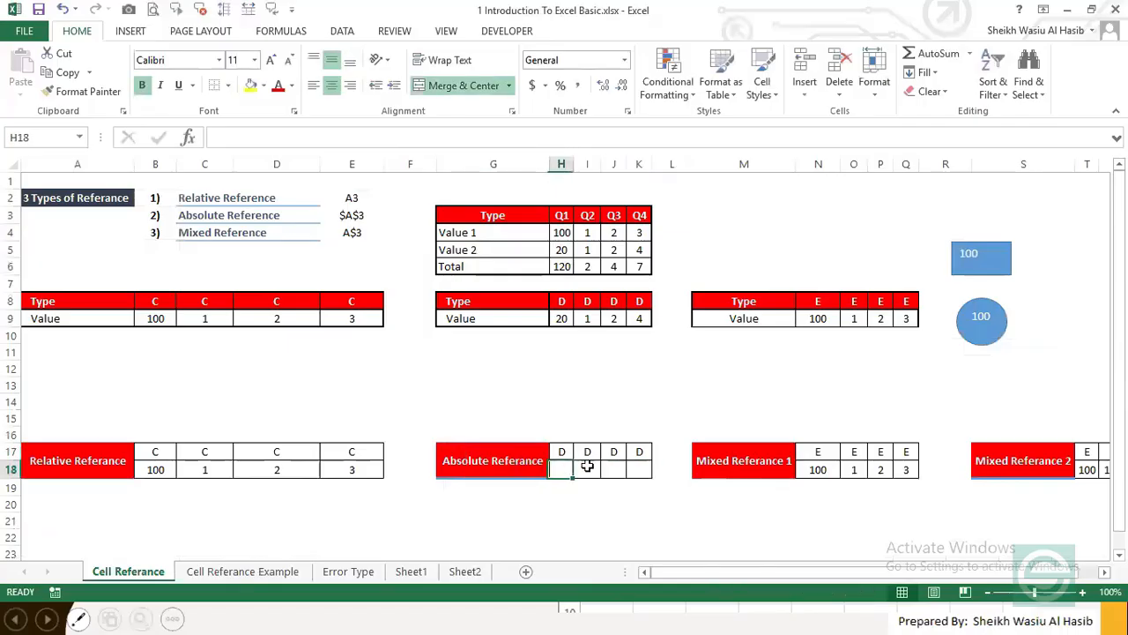
left_click(542, 465)
left_click_drag(554, 455, 637, 454)
left_click_drag(566, 470, 639, 471)
left_click(568, 473)
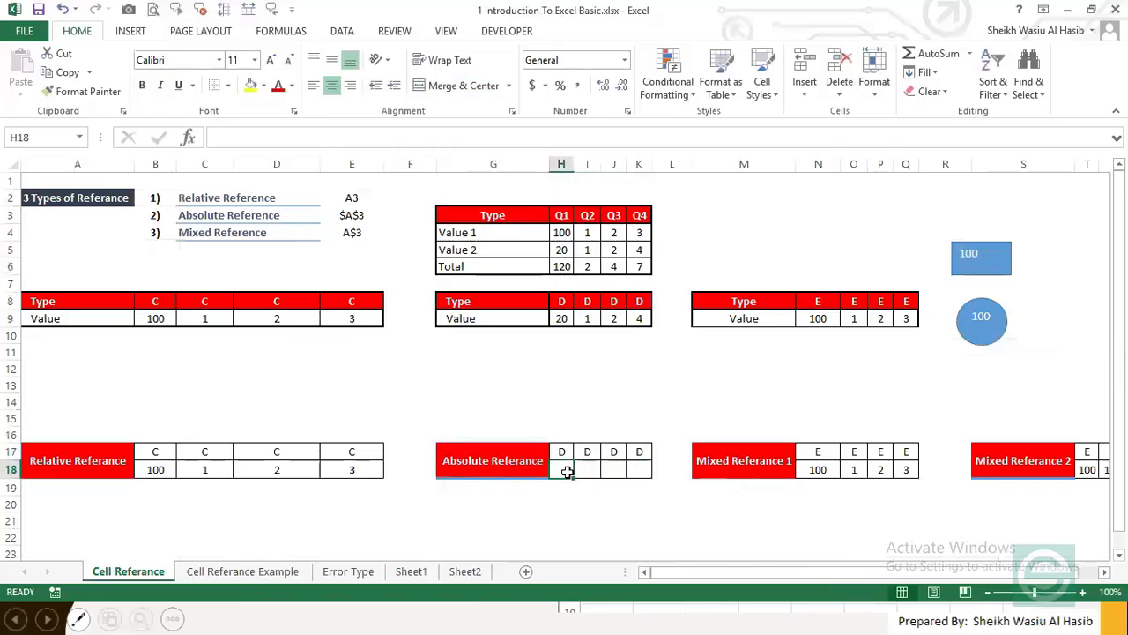
Step: Enter the relative formula =H9 in H18 and reselect the cell
type("=")
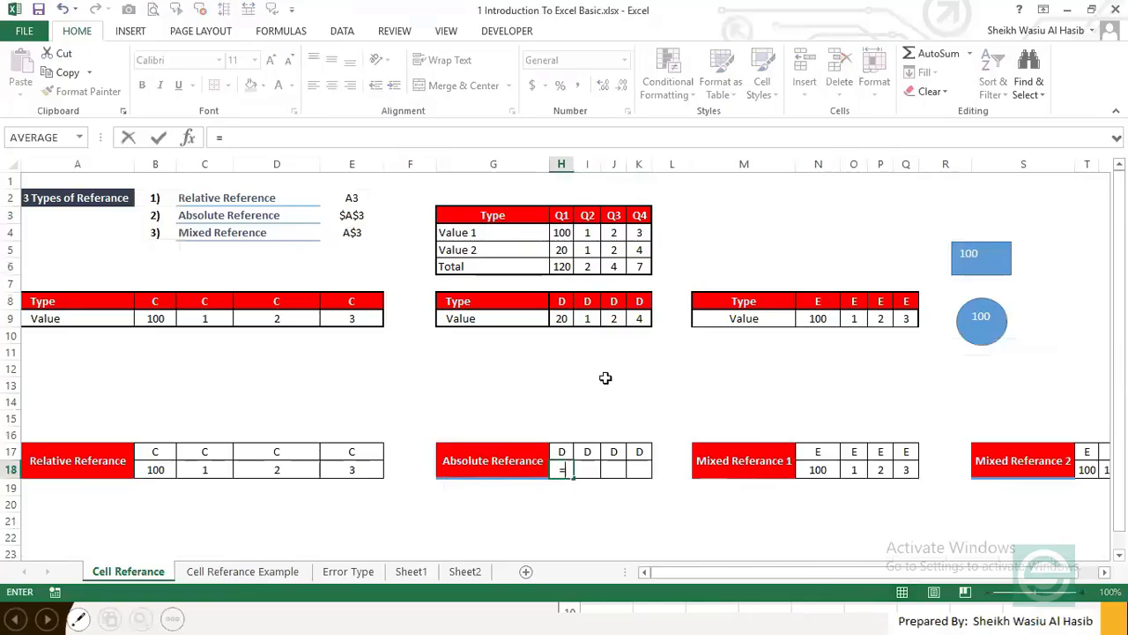
left_click(572, 318)
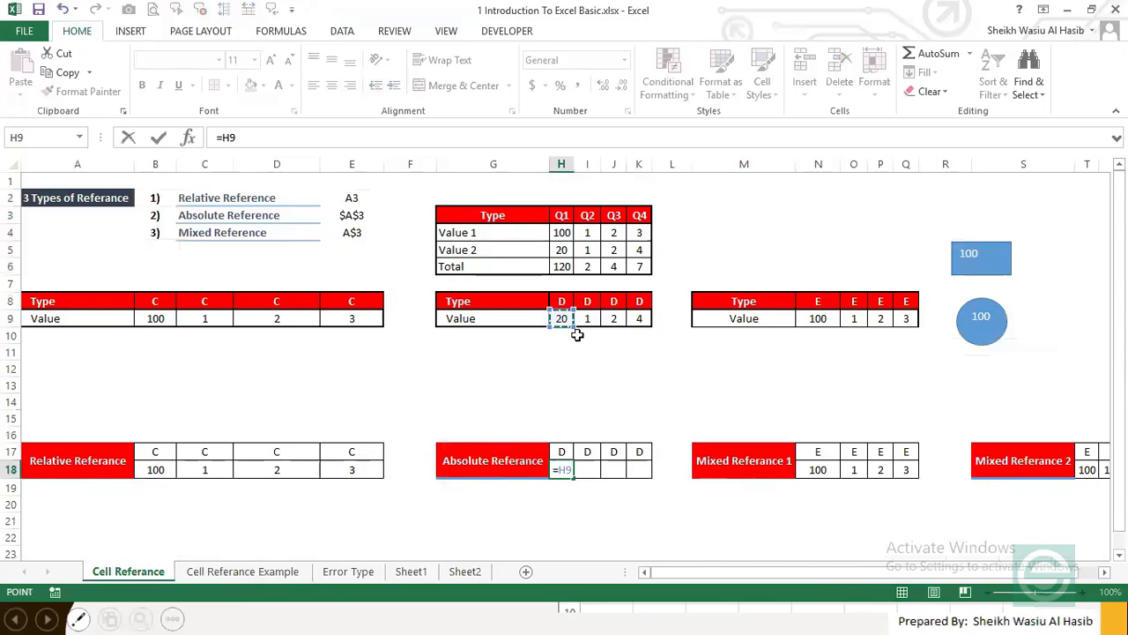
key("Return")
key("Up")
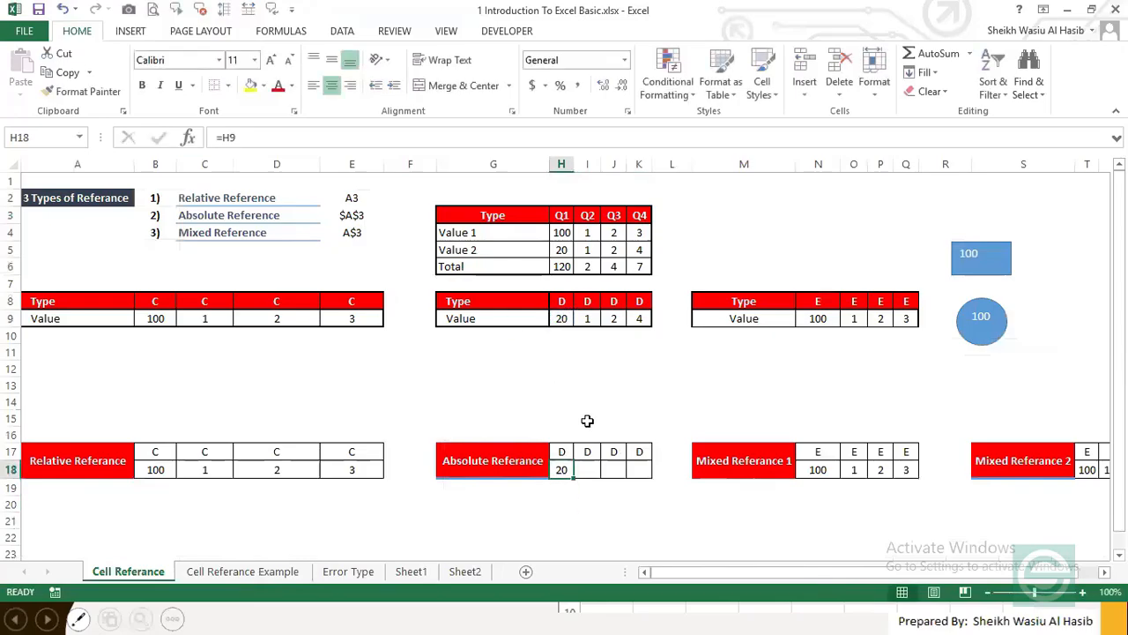
Step: Copy the relative formula in H18 across to K18
key("ctrl+c")
key("shift+Right")
key("shift+Right")
key("shift+Right")
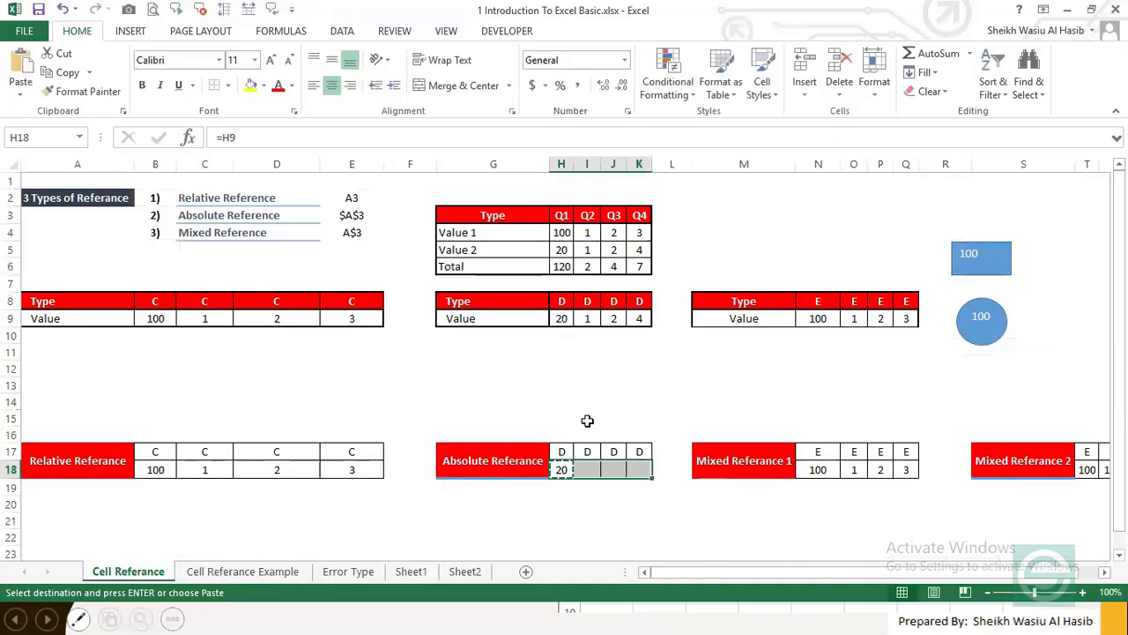
key("Return")
Step: Examine the copied formulas in I18 to K18 against their source values in I9 to K9, returning to H18
key("Right")
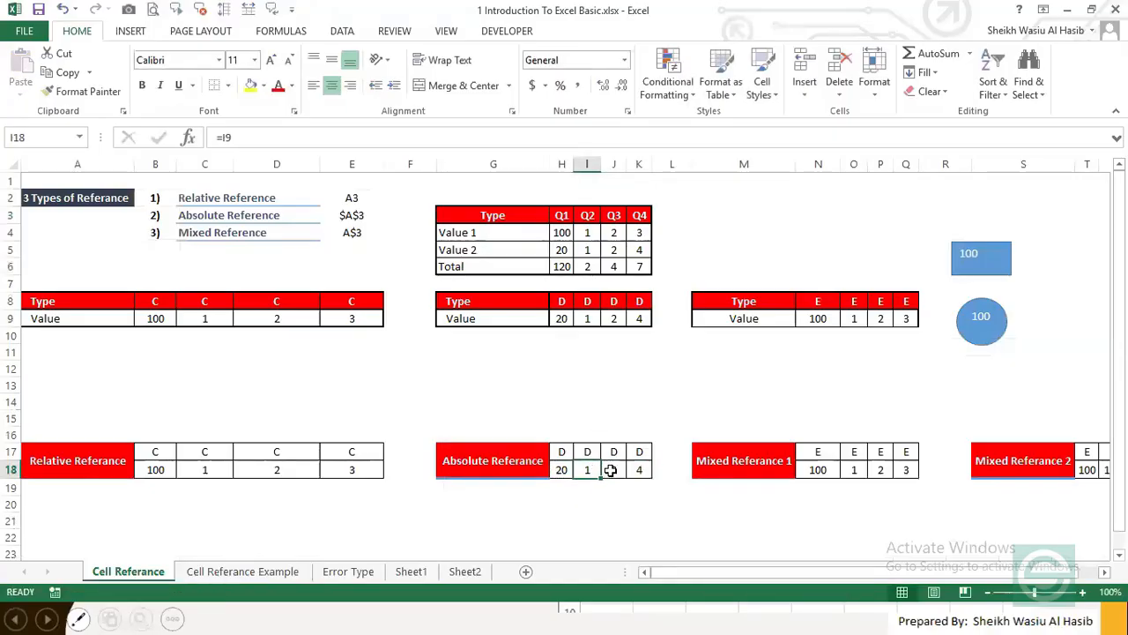
key("Right")
key("Right")
left_click(567, 469)
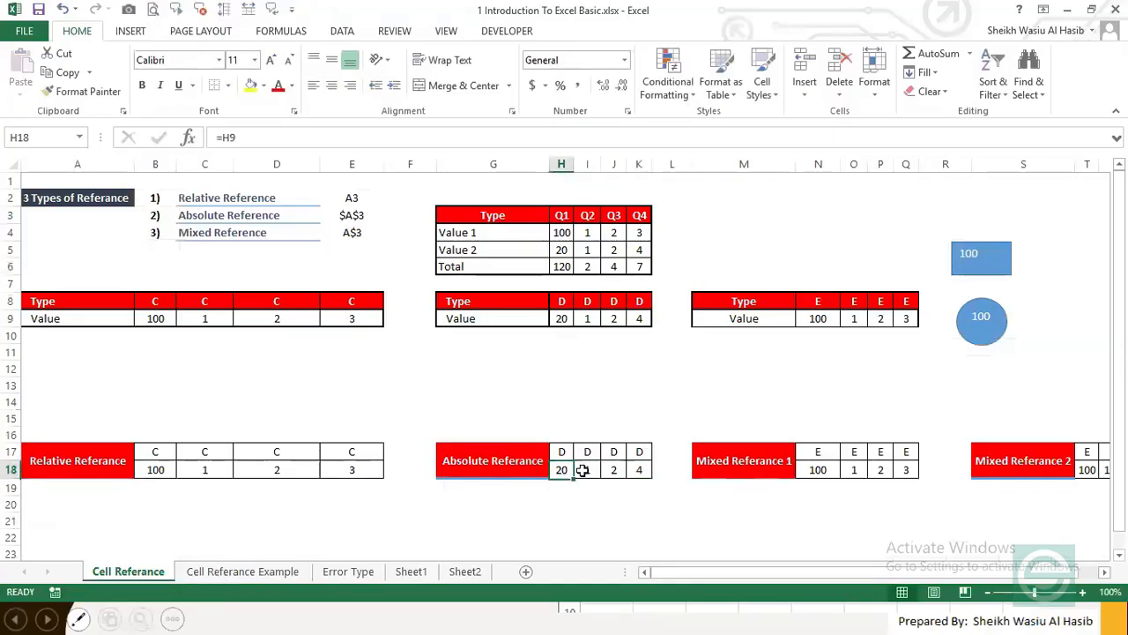
left_click_drag(585, 318, 648, 316)
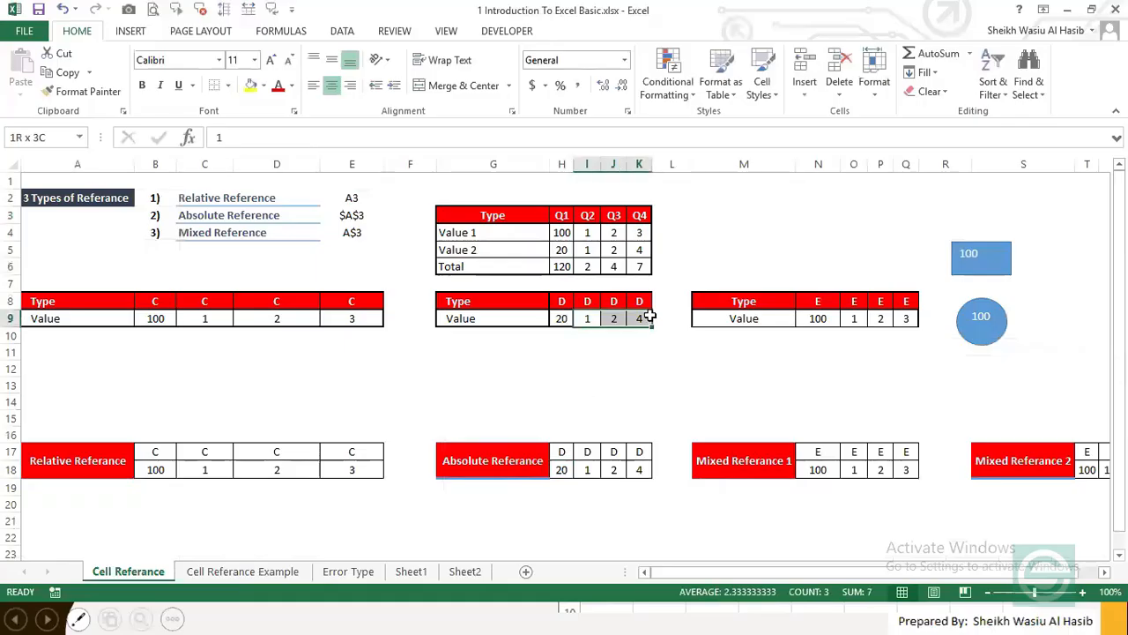
left_click(569, 468)
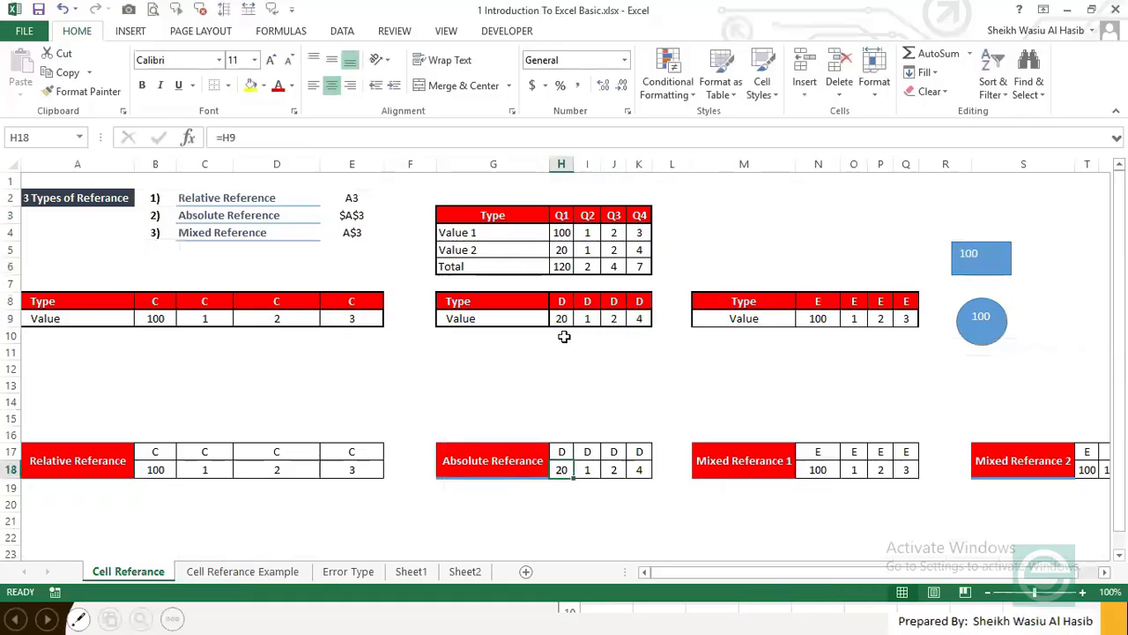
left_click(586, 472)
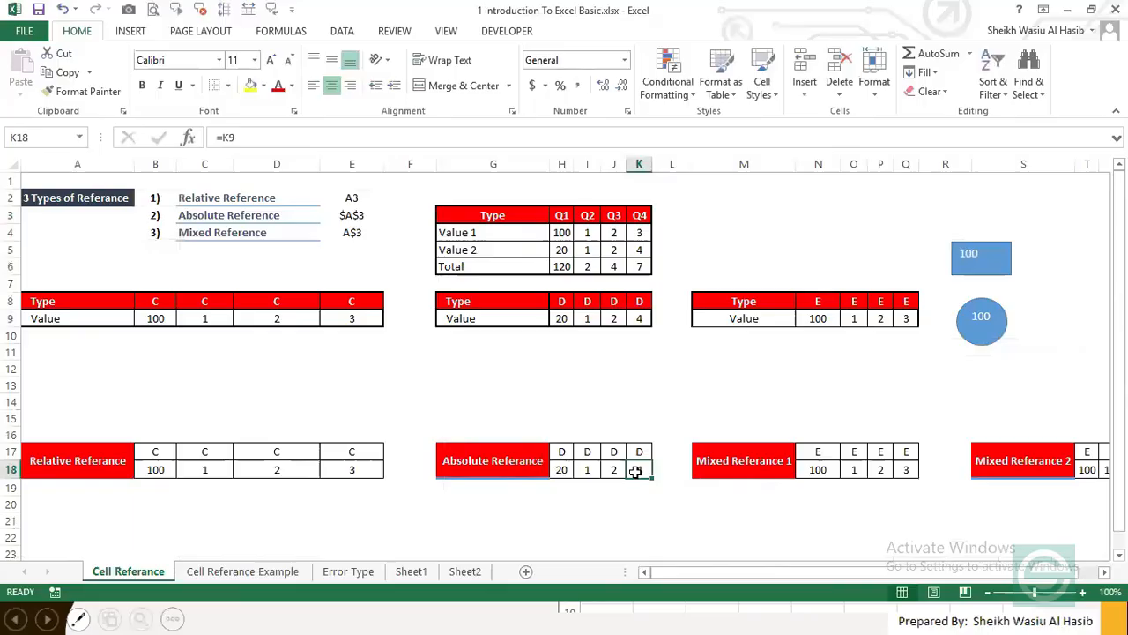
left_click(564, 469)
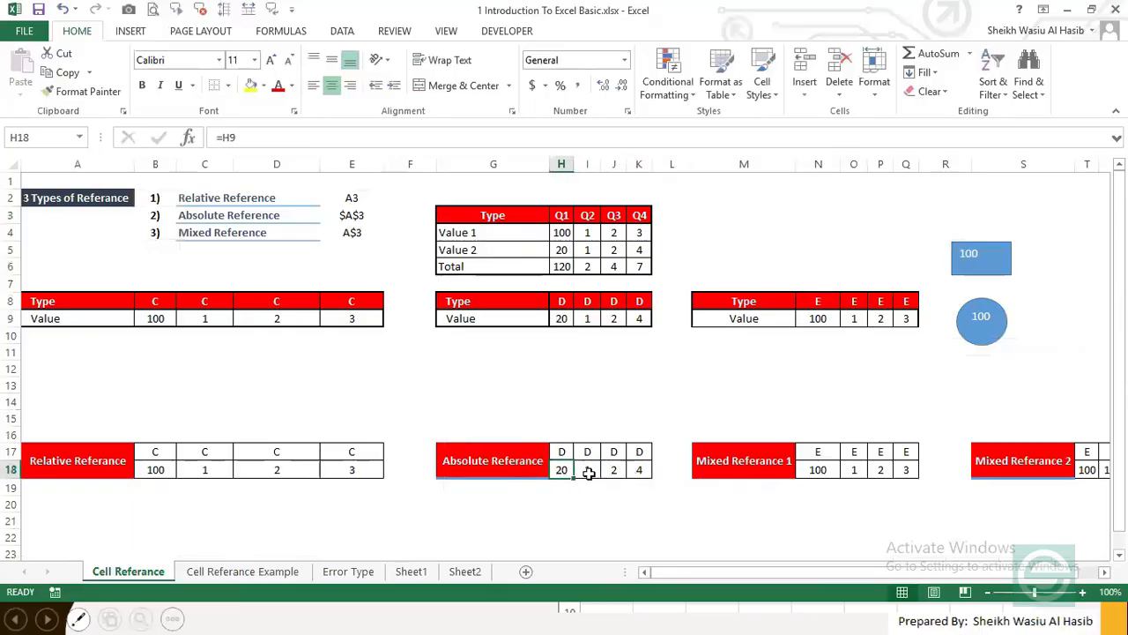
Step: Change the formula in H18 to the absolute reference =$H$9 and reselect the cell
left_click(229, 138)
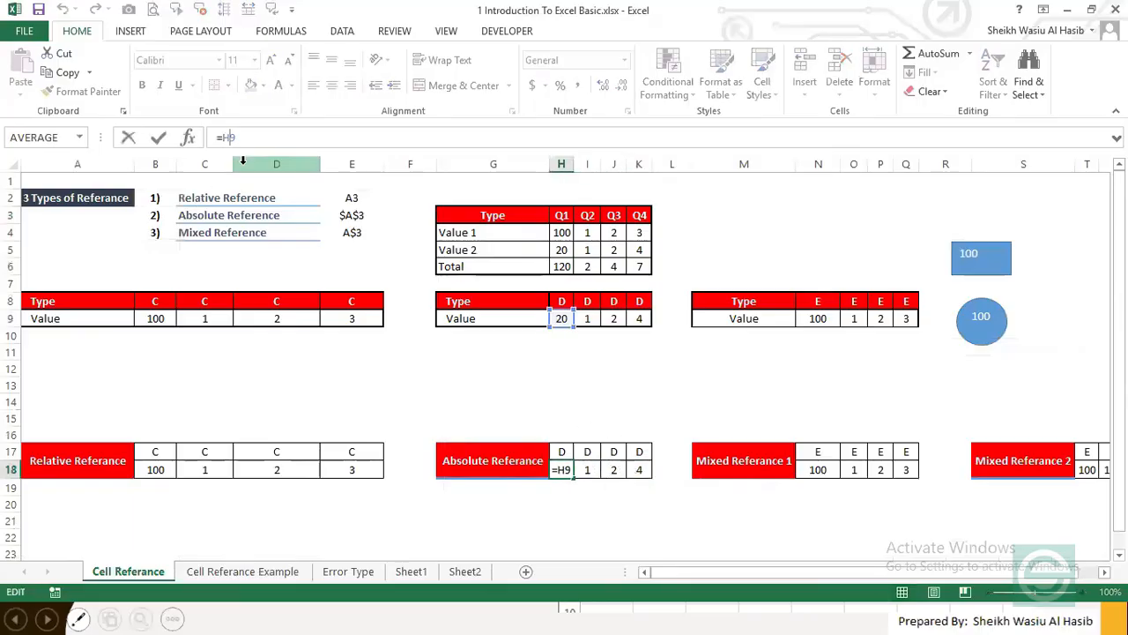
type("$H$")
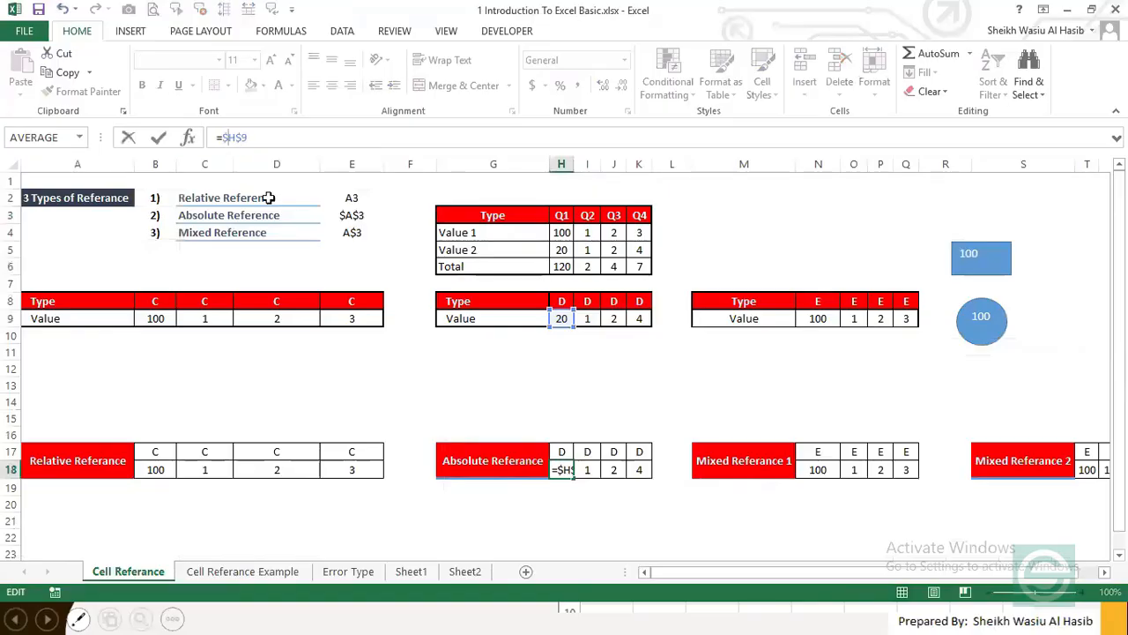
key("Return")
key("Up")
Step: Copy the absolute formula in H18 across to K18, overwriting the relative copies
key("ctrl+c")
key("shift+Right")
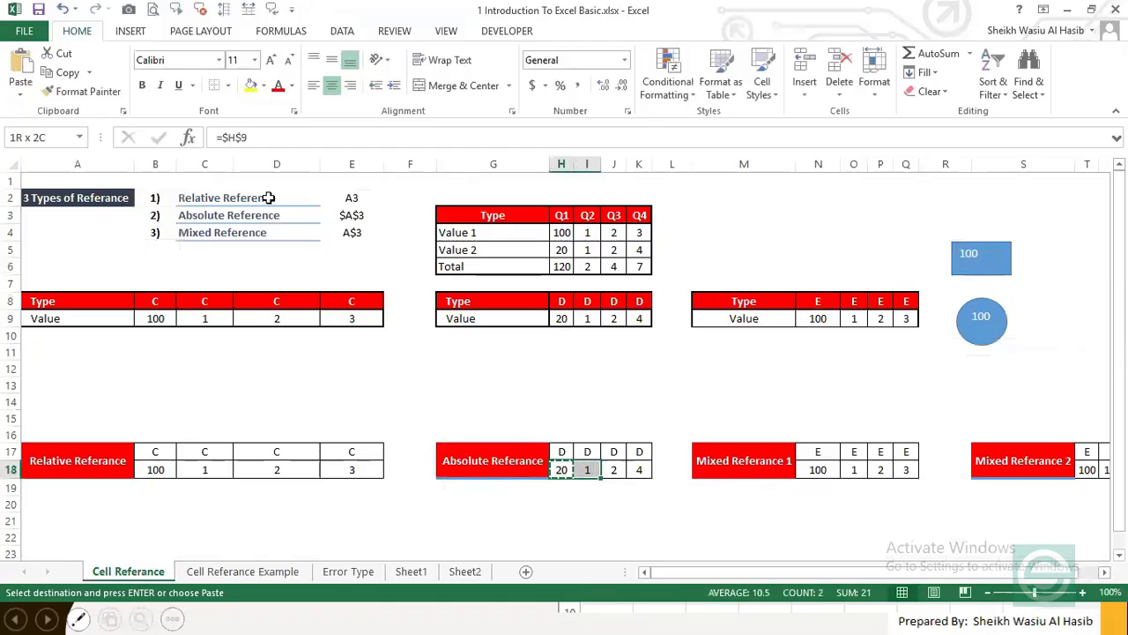
key("shift+Right")
key("shift+Right")
key("Return")
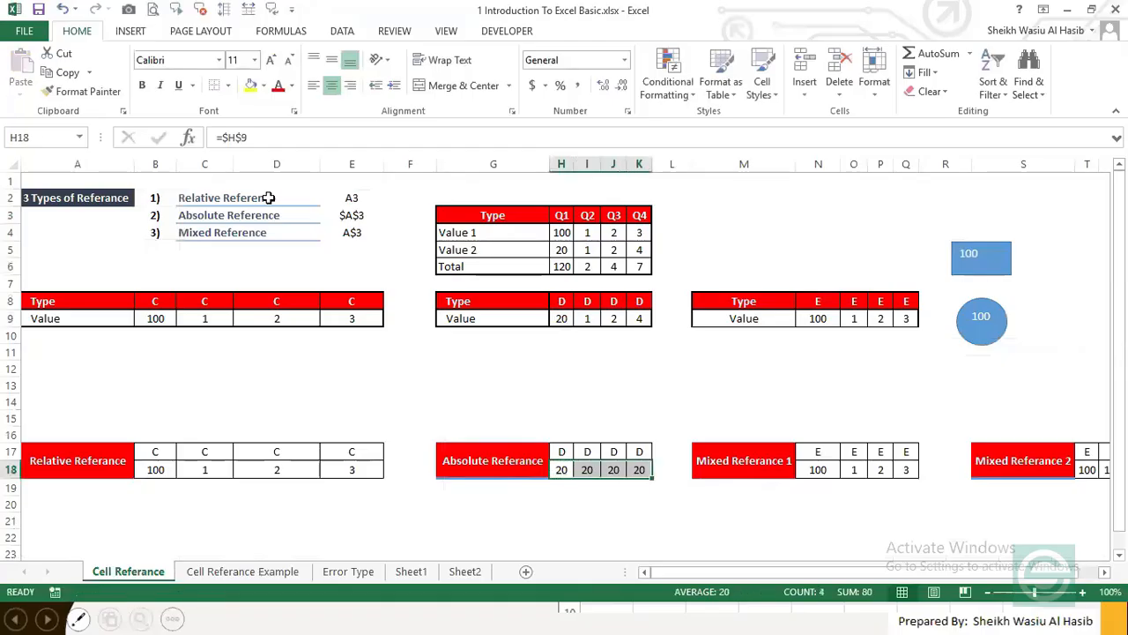
Step: Check the absolute formulas across H18 to K18 and relate them to source cell H9
left_click(641, 469)
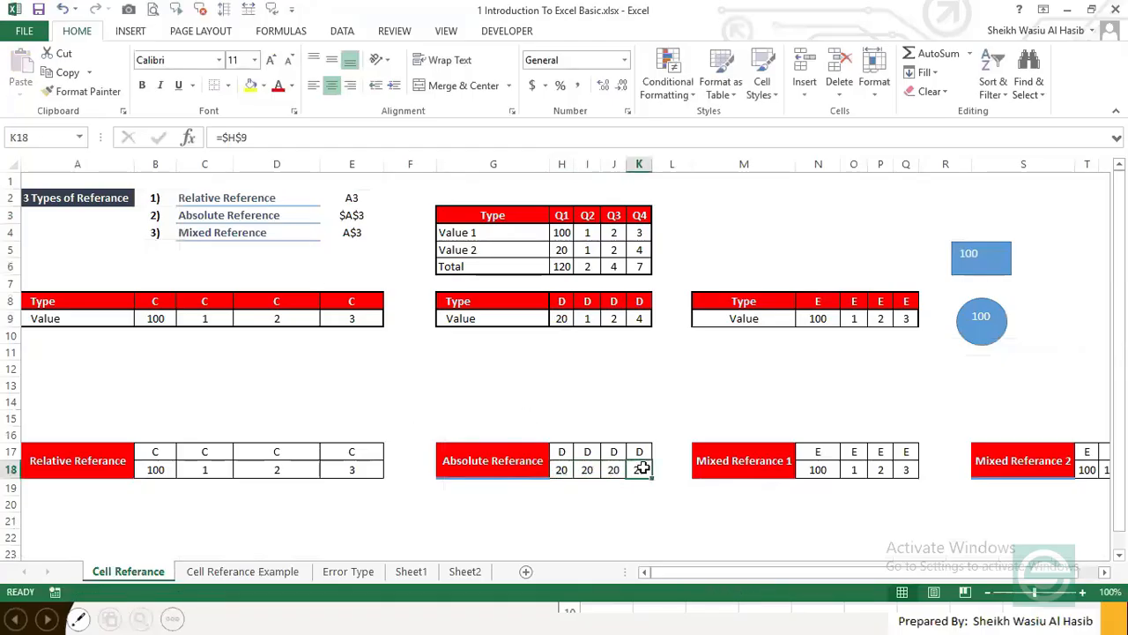
left_click(564, 469)
left_click(610, 469)
left_click_drag(562, 468, 587, 469)
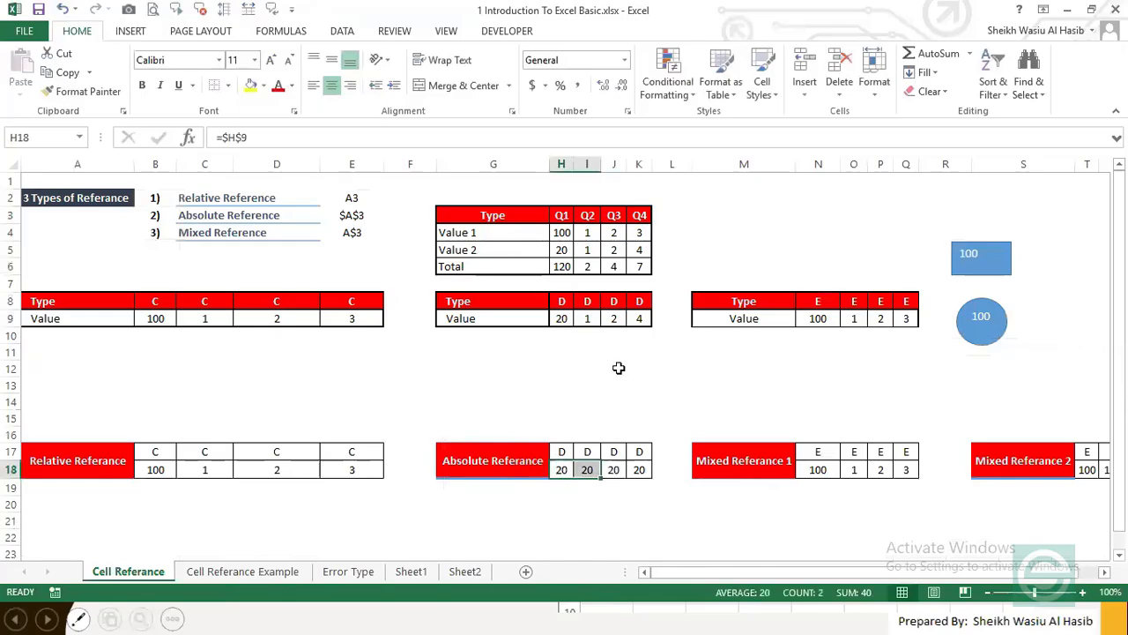
left_click(562, 321)
Step: Trace precedents for each Absolute Referance cell from H18 to K18, finishing back on H18
left_click(565, 467)
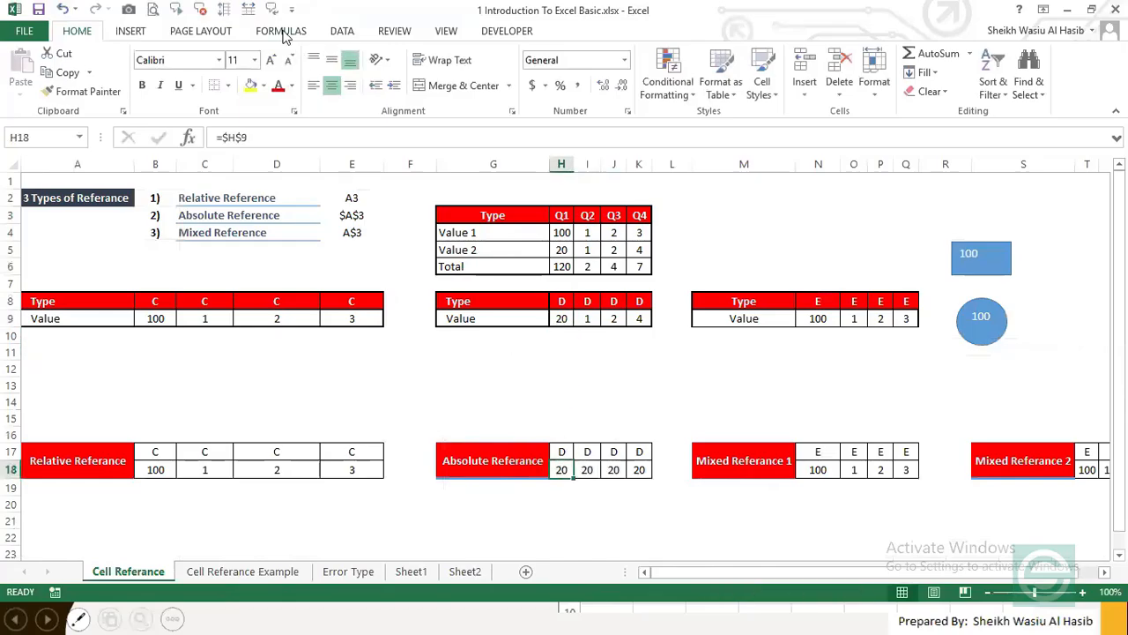
left_click(281, 31)
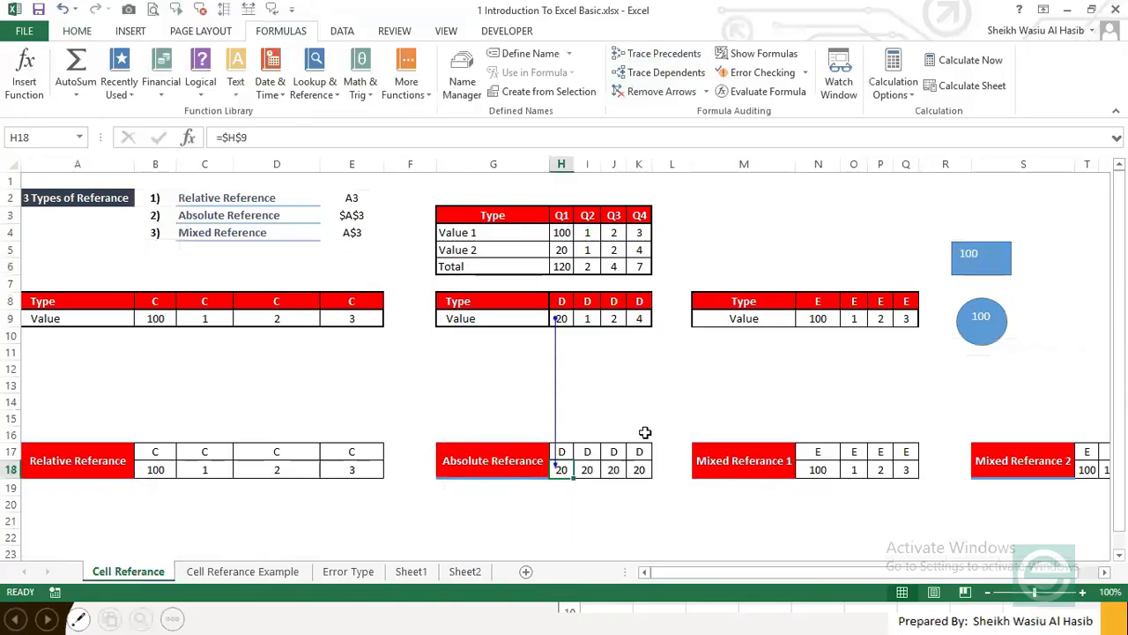
left_click(587, 469)
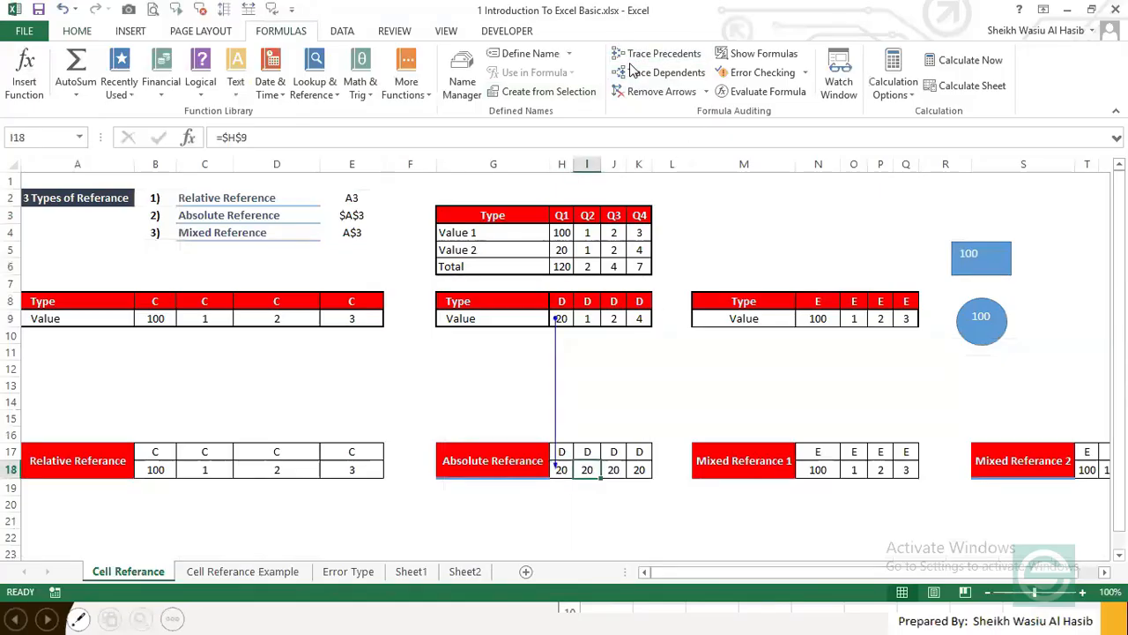
left_click(657, 53)
left_click(614, 470)
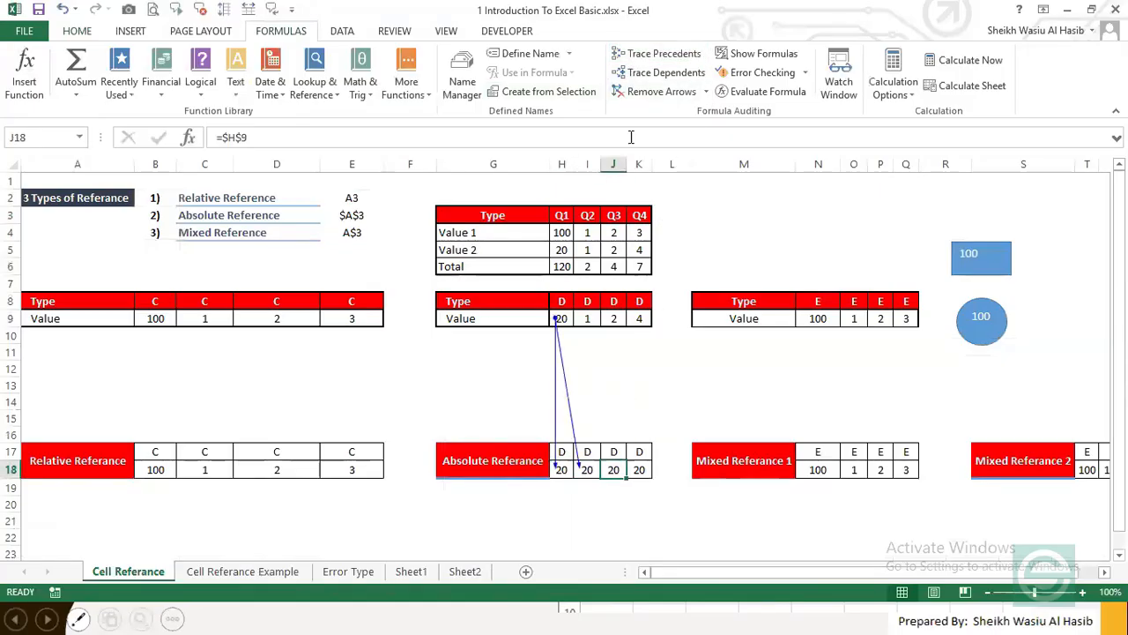
left_click(656, 54)
left_click(649, 470)
left_click(661, 53)
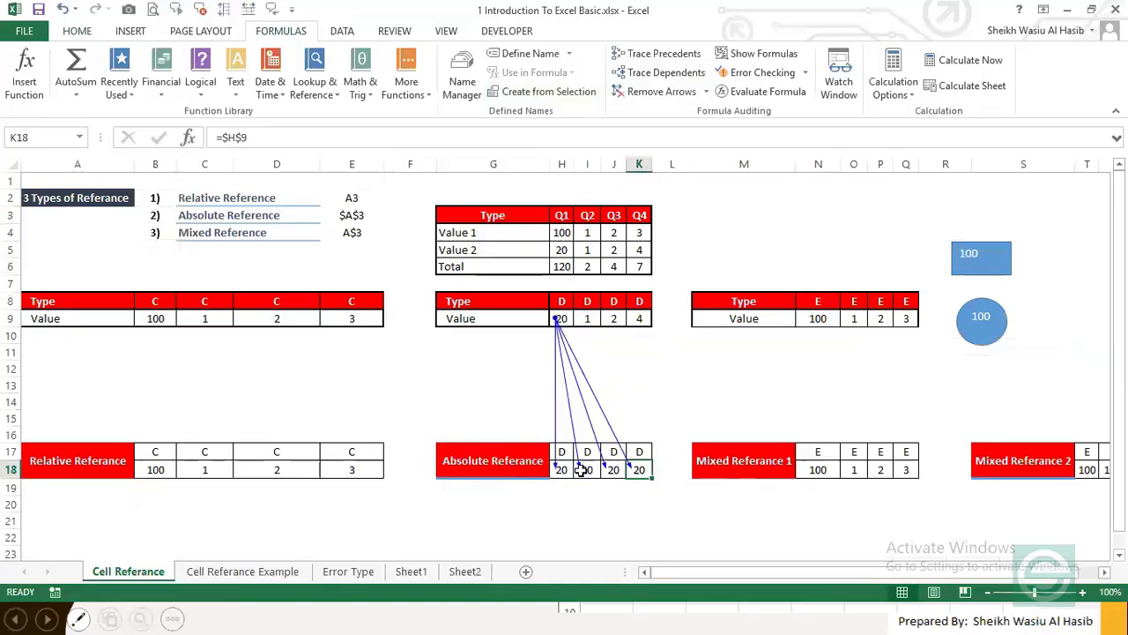
left_click(608, 470)
left_click(562, 469)
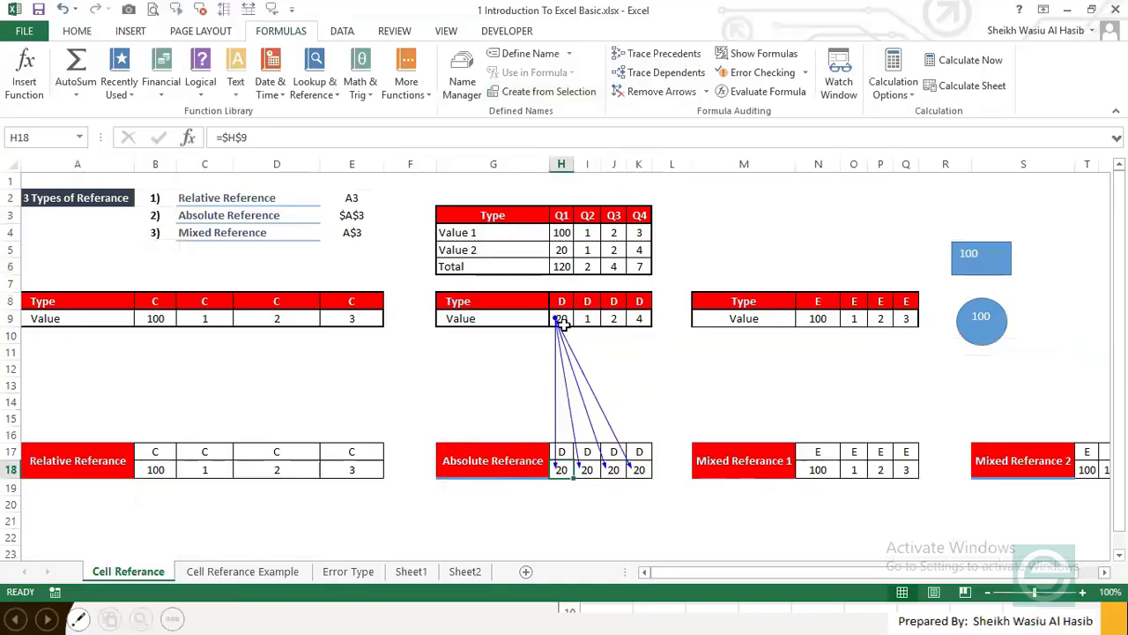
Step: Trace precedents for each Relative Referance cell from B18 to E18
left_click(155, 469)
left_click(657, 54)
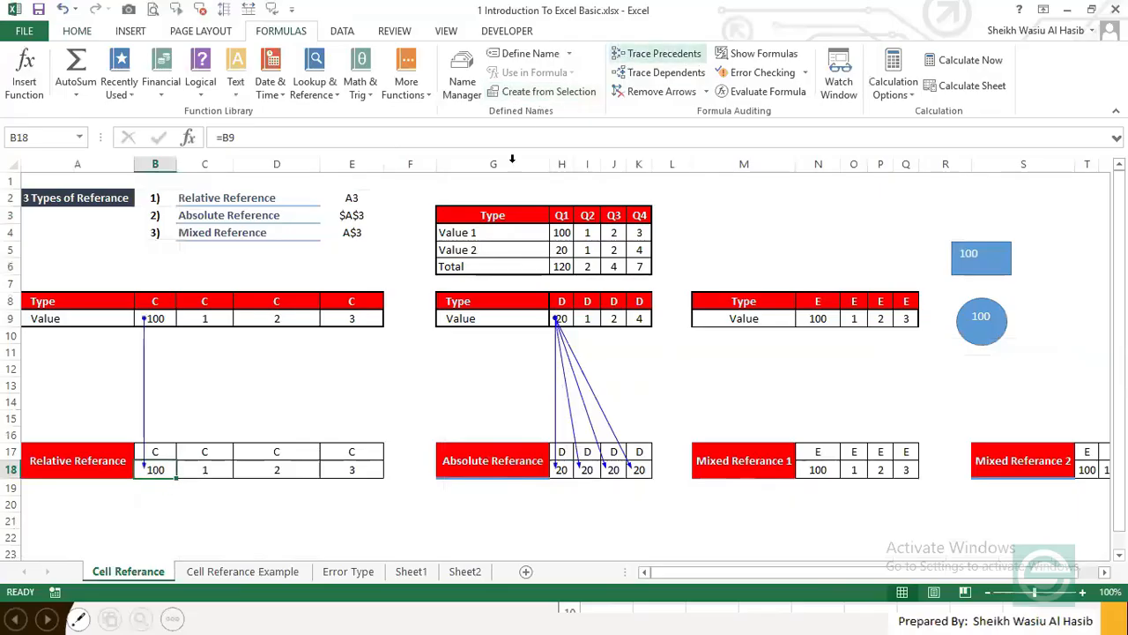
left_click(204, 469)
left_click(657, 53)
left_click(265, 468)
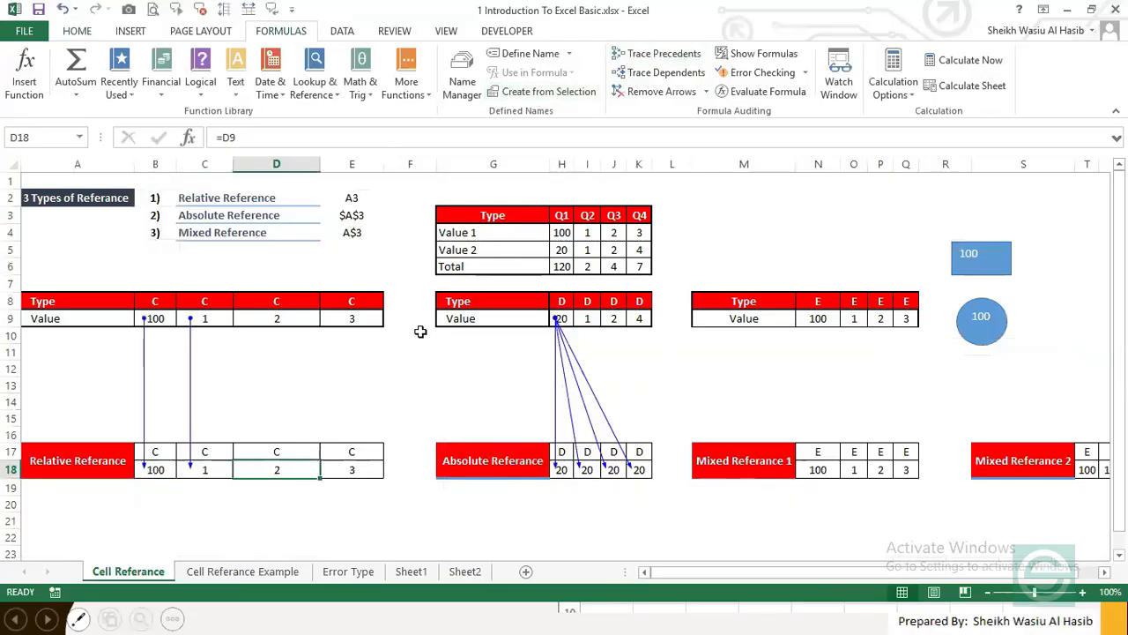
left_click(657, 54)
left_click(347, 467)
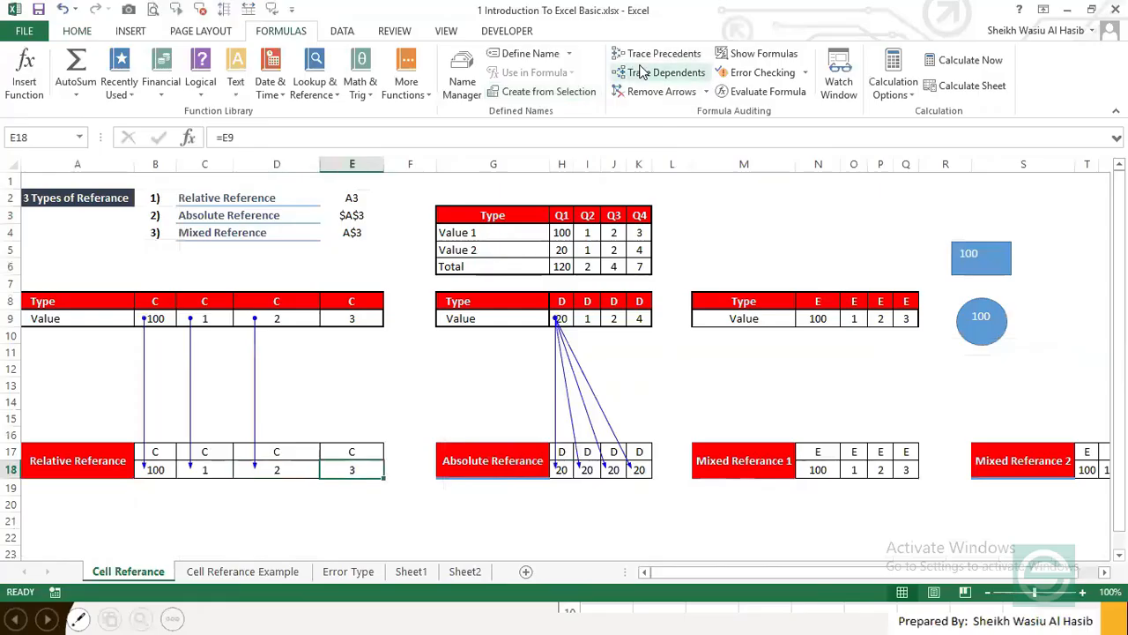
left_click(656, 54)
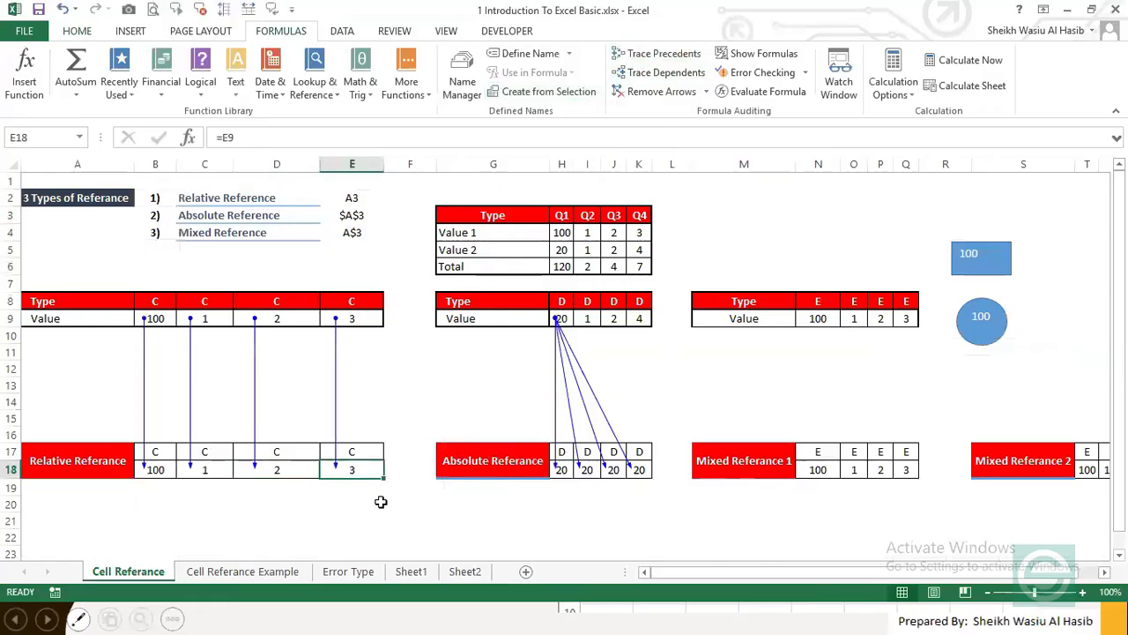
Step: Follow the relative reference arrows from B9, C9 and D9 to the formulas in row 18
left_click(150, 319)
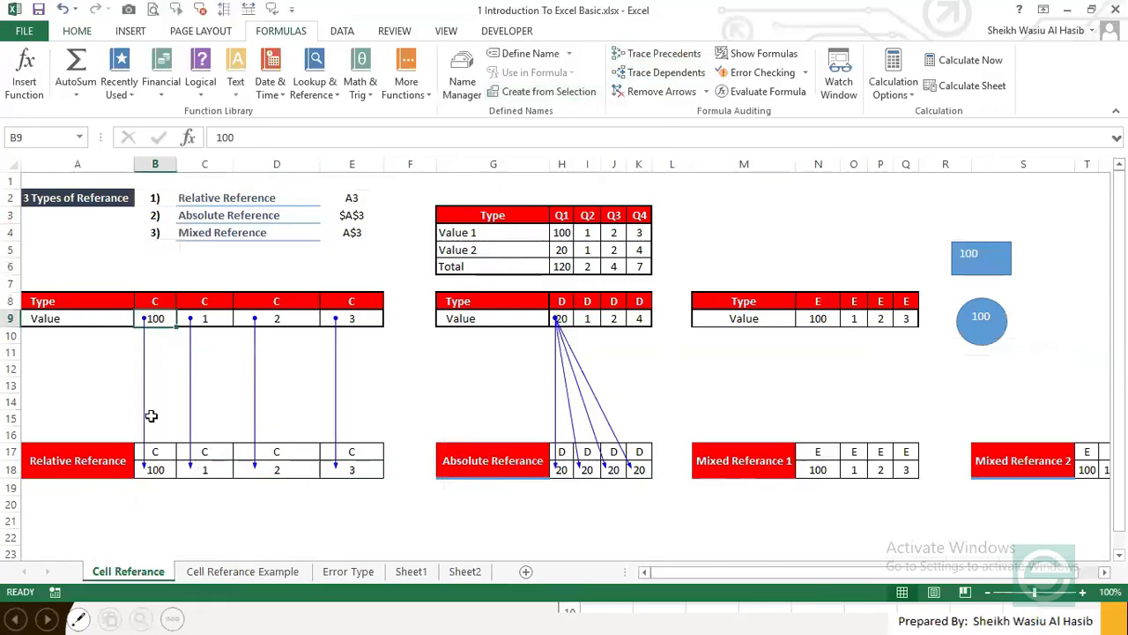
left_click(206, 318)
left_click(206, 468)
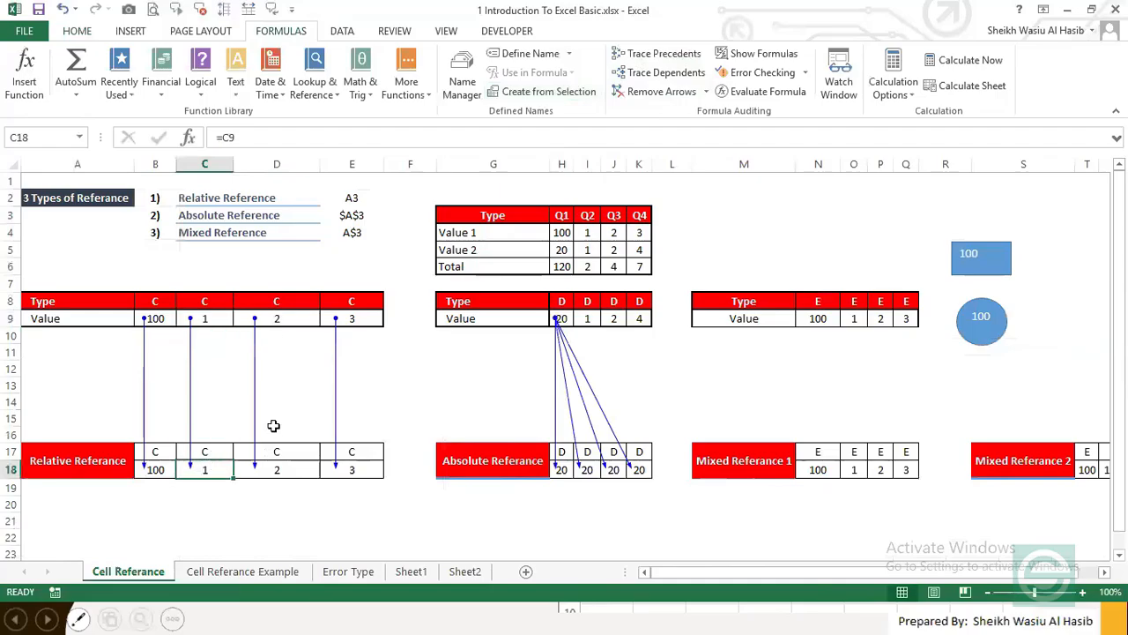
left_click(286, 317)
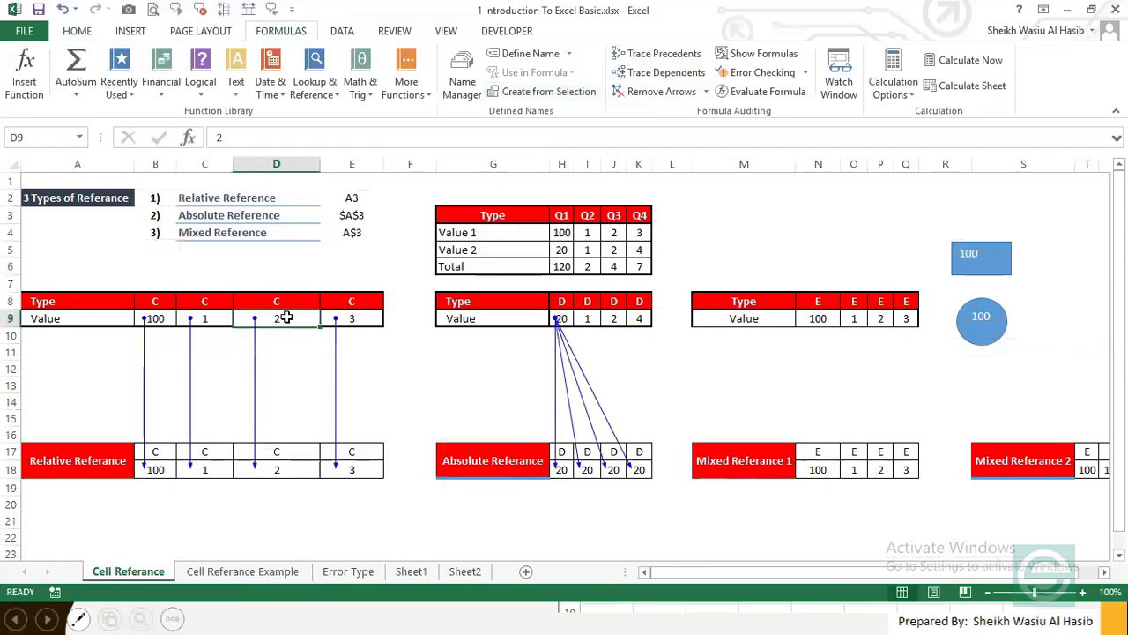
left_click(278, 470)
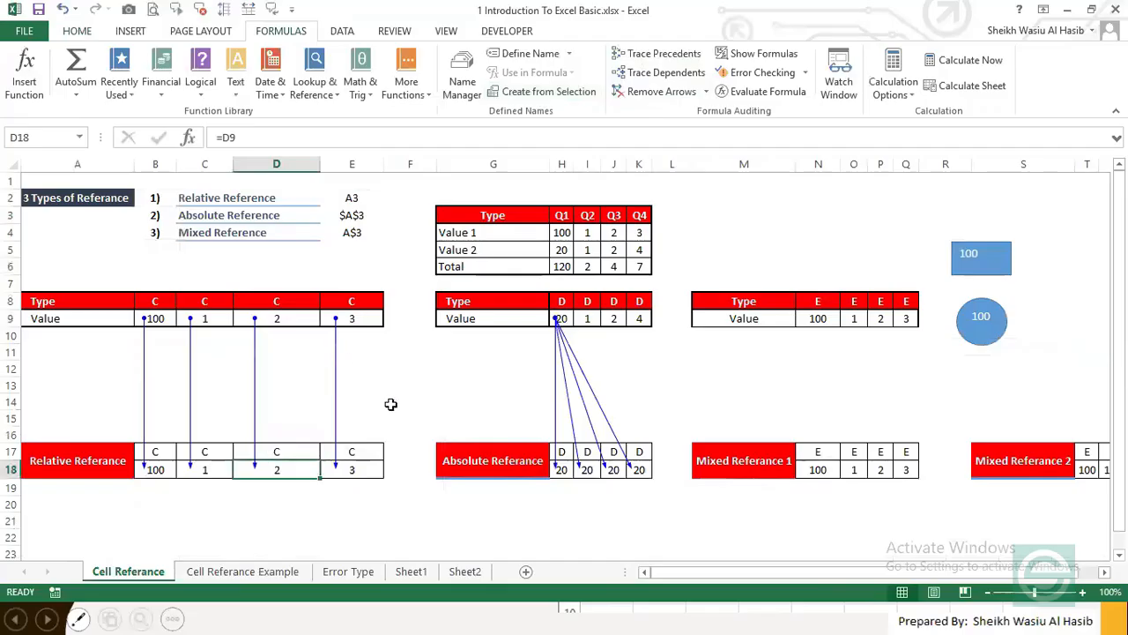
Step: Compare the absolute formulas in I18 and K18 with their shared source cell H9
left_click(584, 469)
left_click(636, 468)
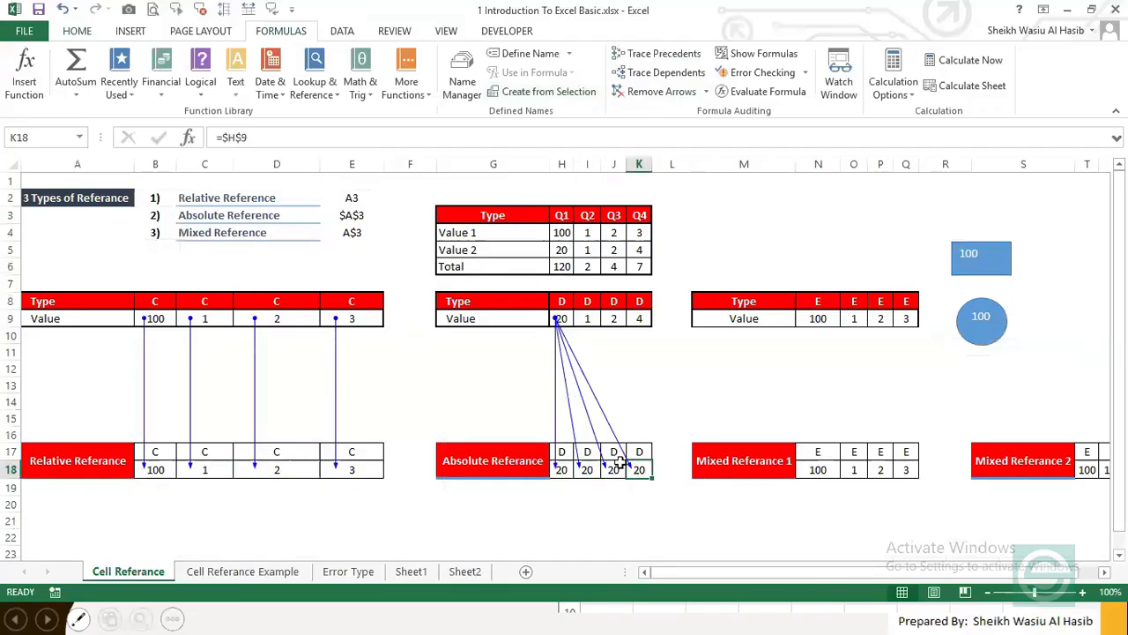
left_click(561, 322)
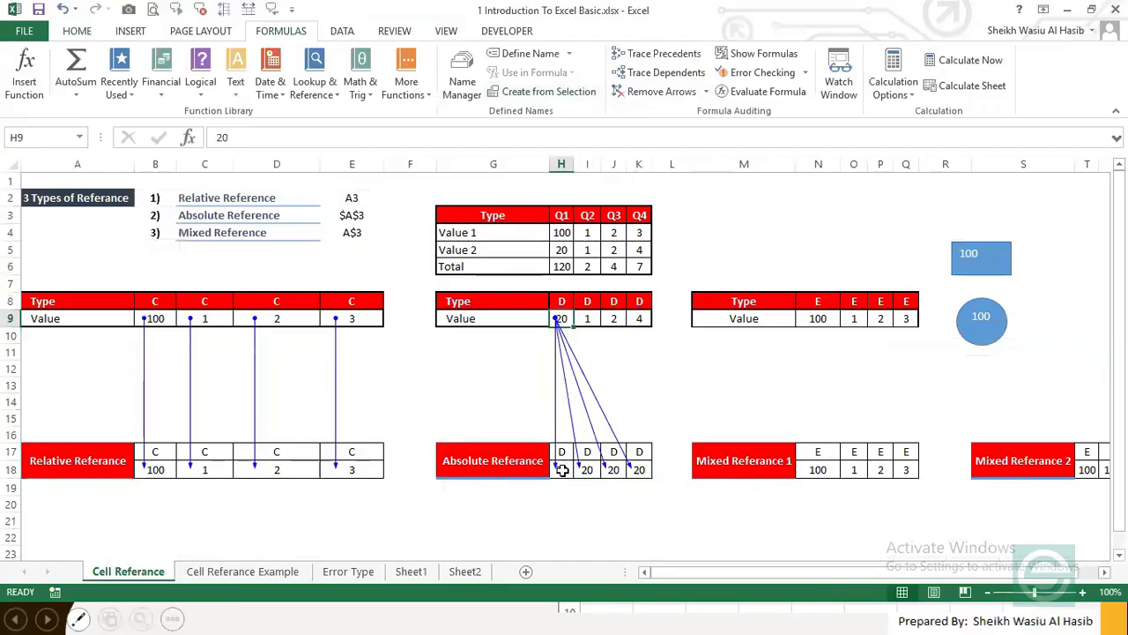
Step: Delete the Absolute Referance formulas in I18 to K18 and in H18
left_click(596, 469)
left_click_drag(608, 469, 644, 471)
key("Delete")
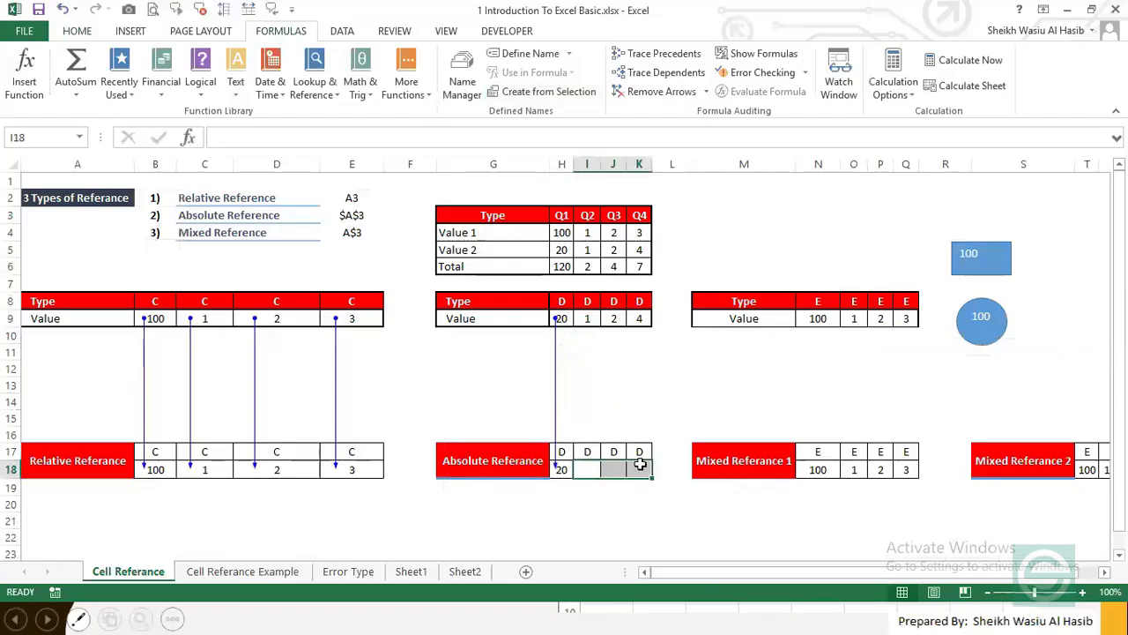
left_click(563, 468)
key("Delete")
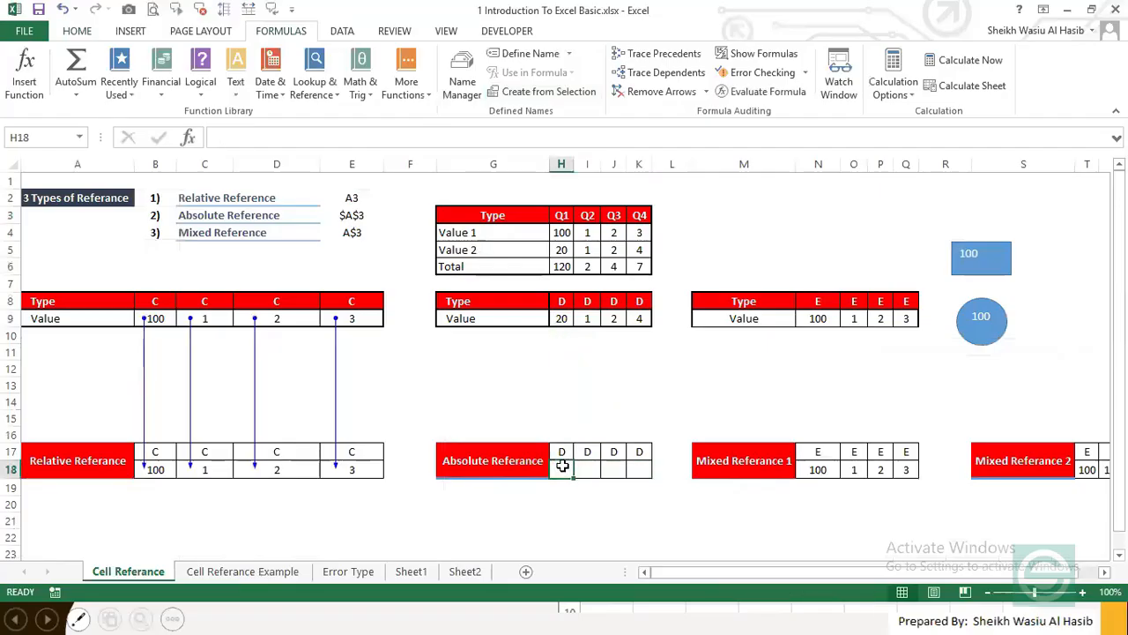
Step: Enter the formula =I9 in the first Absolute Referance cell, H18
type("=")
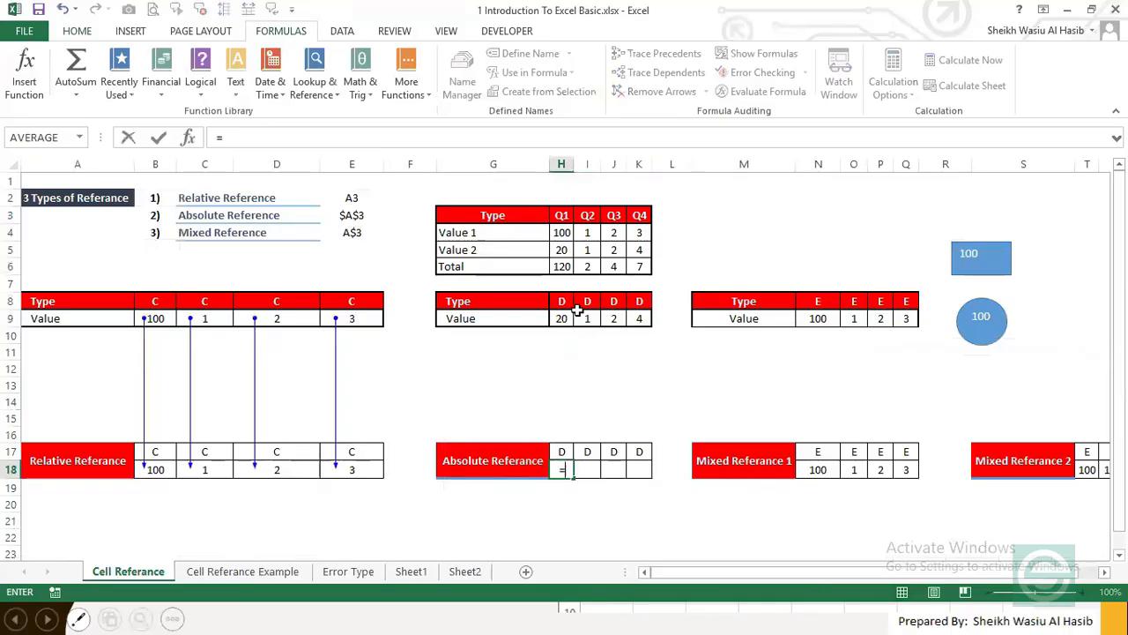
left_click(582, 319)
key("ctrl+Return")
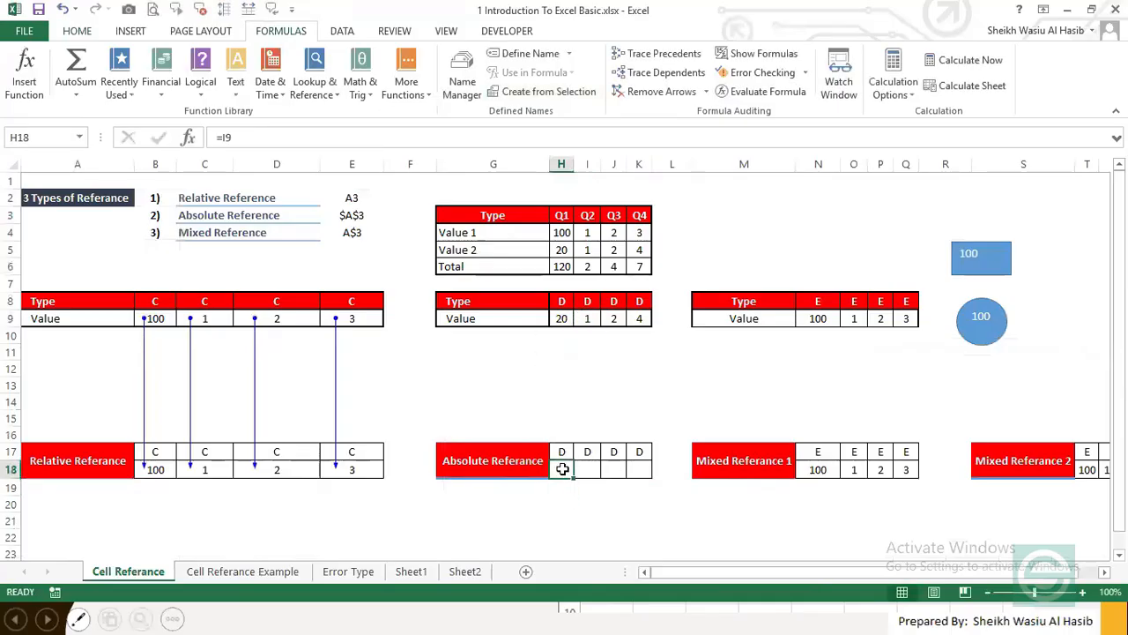
type("=")
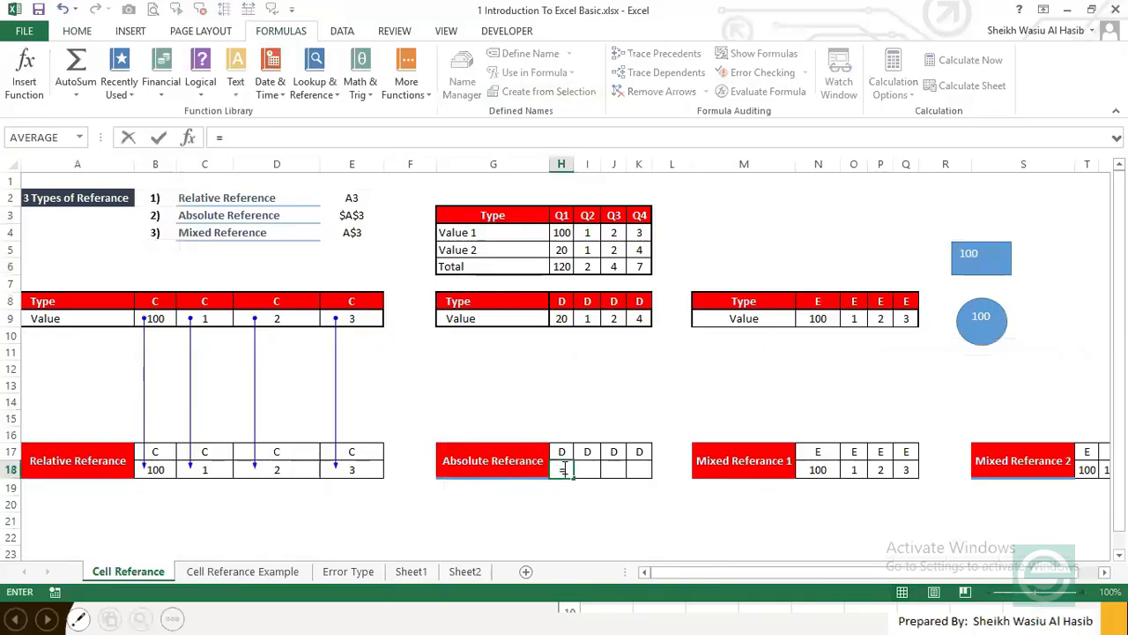
left_click(589, 318)
key("ctrl+Return")
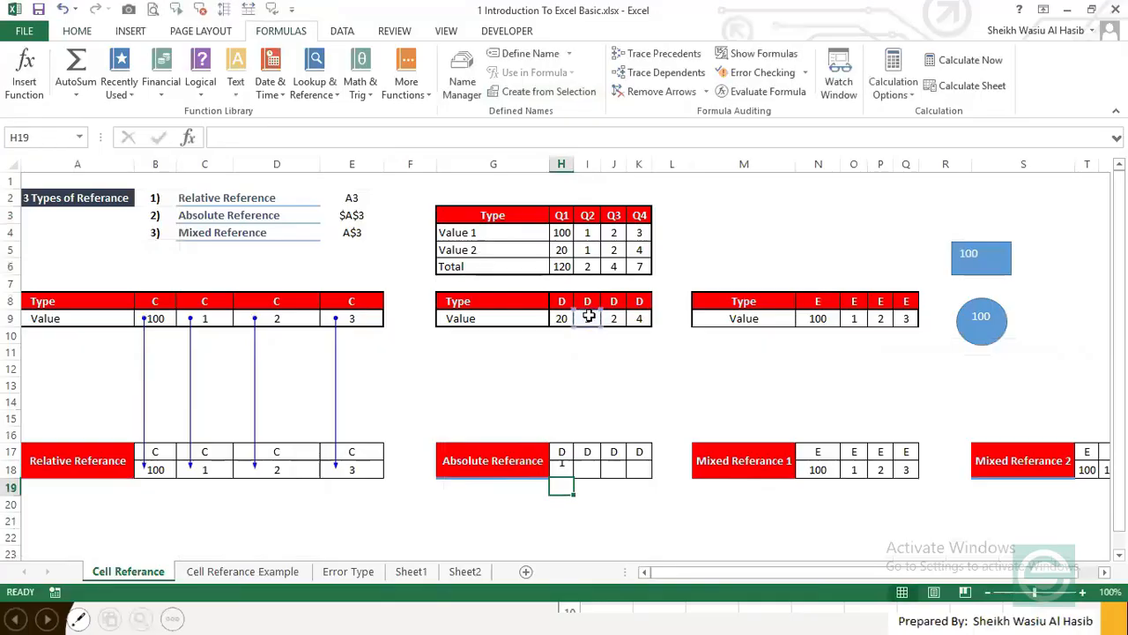
Step: Make the column and row of H18's reference absolute so the formula reads =$I$9
key("F2")
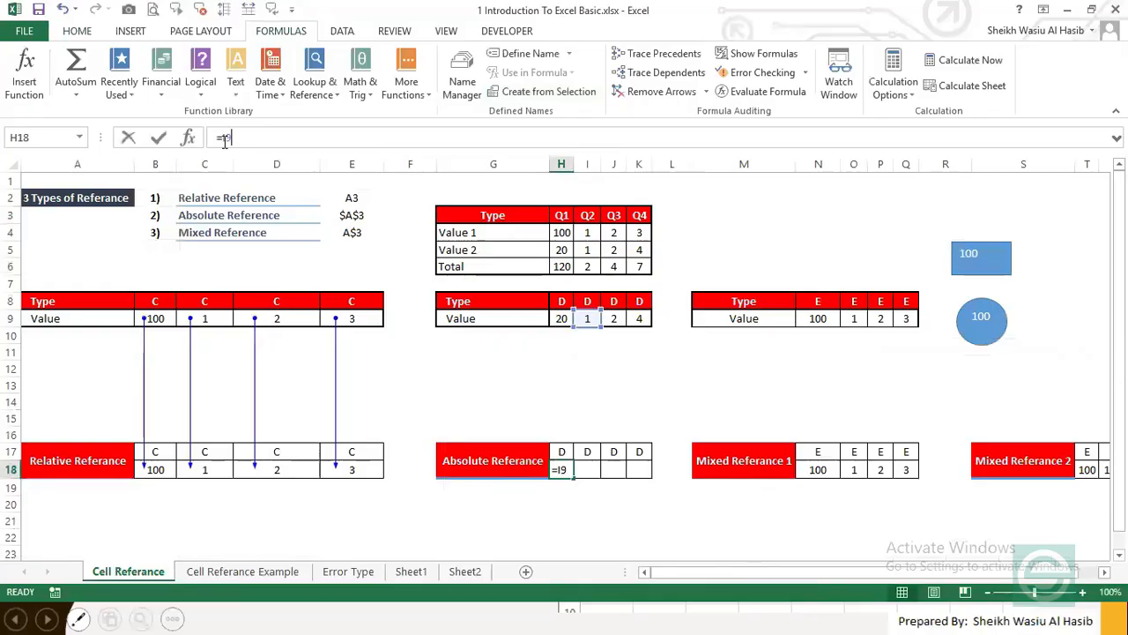
left_click(223, 138)
type("$")
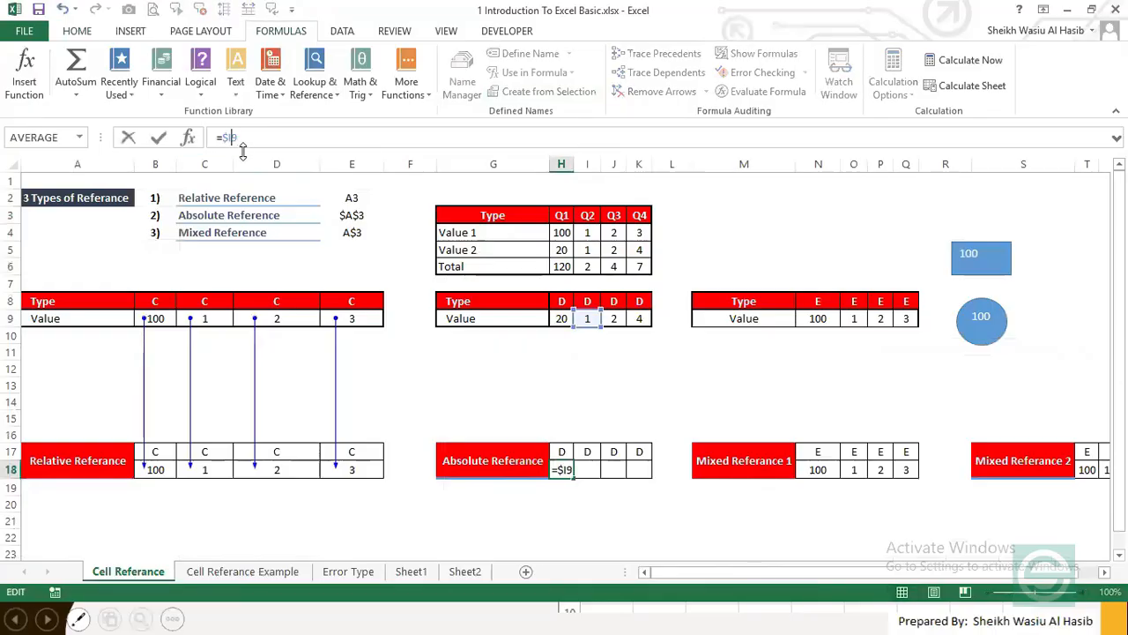
key("Right")
type("$")
key("ctrl+Return")
Step: Copy the absolute formula from H18 across to I18, J18 and K18
key("ctrl+c")
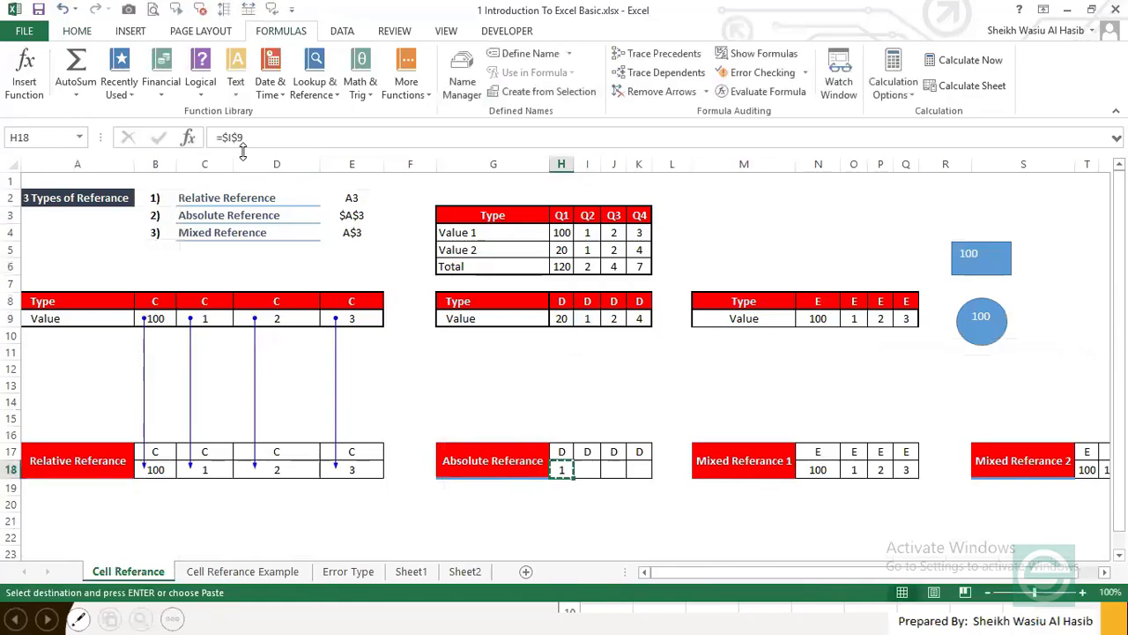
key("shift+Right")
key("shift+Right")
key("shift+Right")
key("Return")
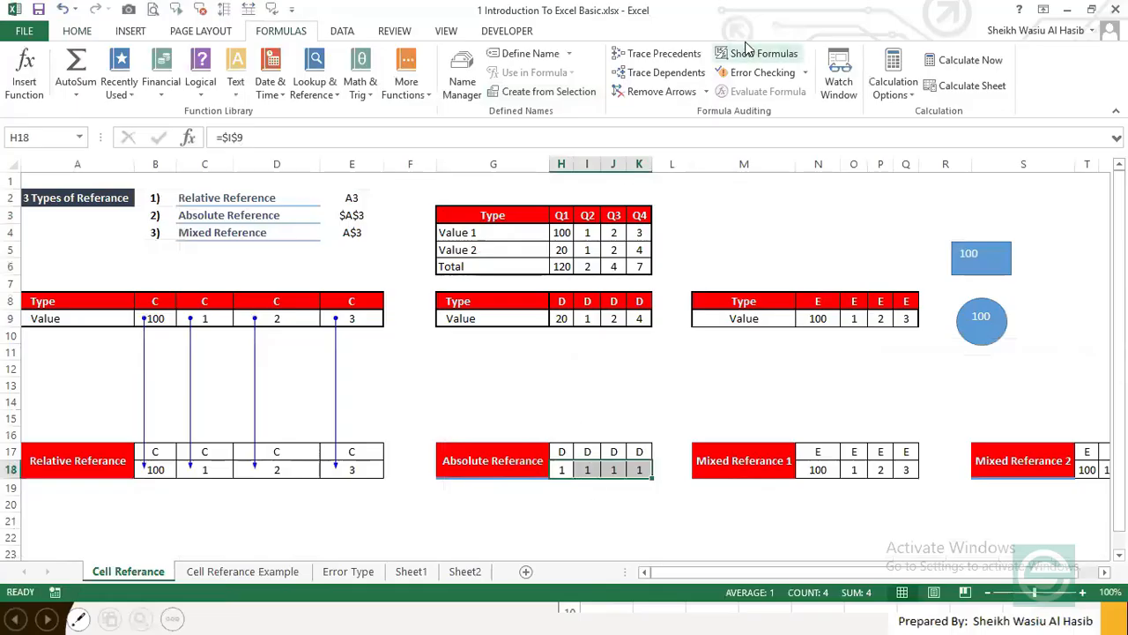
Step: Trace precedents for each Absolute Referance cell from H18 to K18
left_click(643, 54)
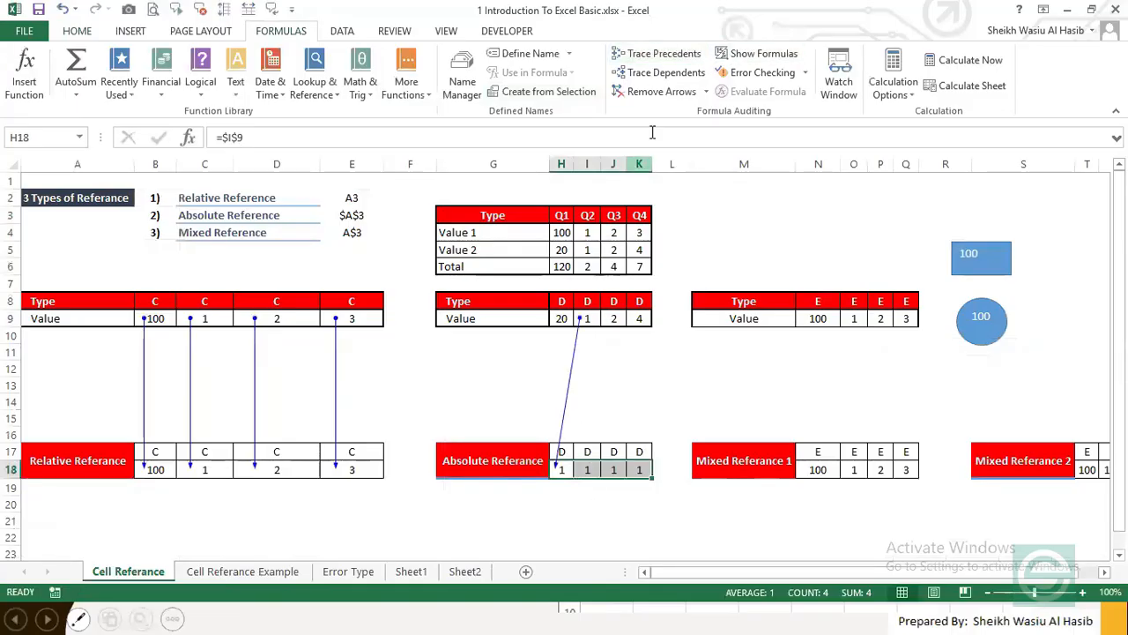
left_click(581, 465)
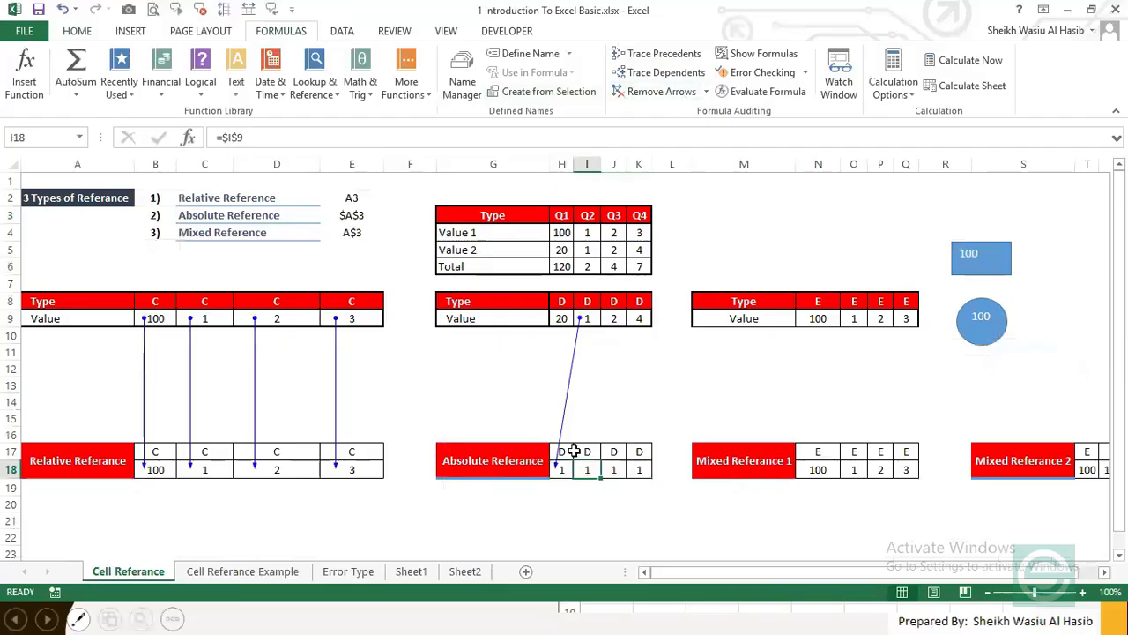
left_click(664, 60)
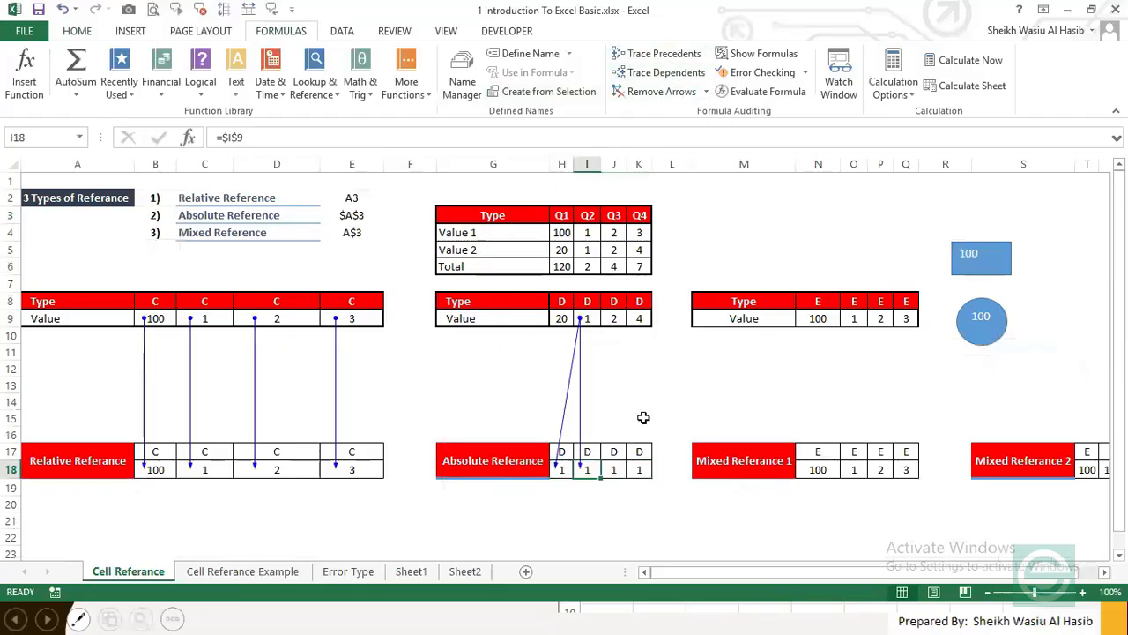
left_click(614, 469)
left_click(671, 54)
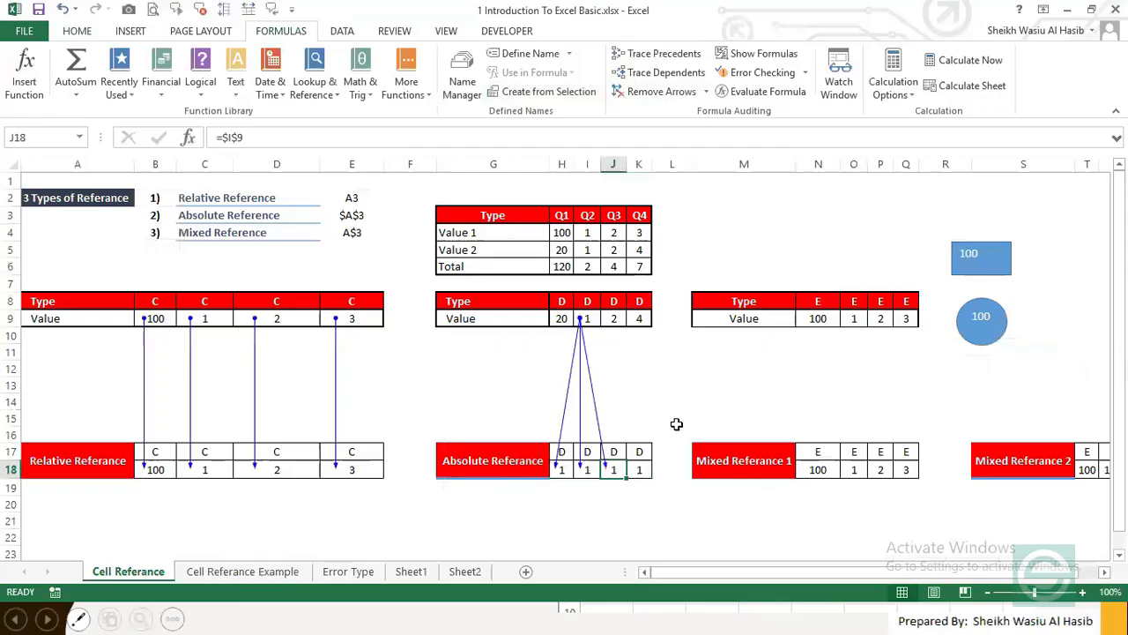
left_click(638, 469)
left_click(660, 54)
Step: Relate source cell I9 to the absolute formulas in H18 to J18 and examine H18's formula
left_click(587, 319)
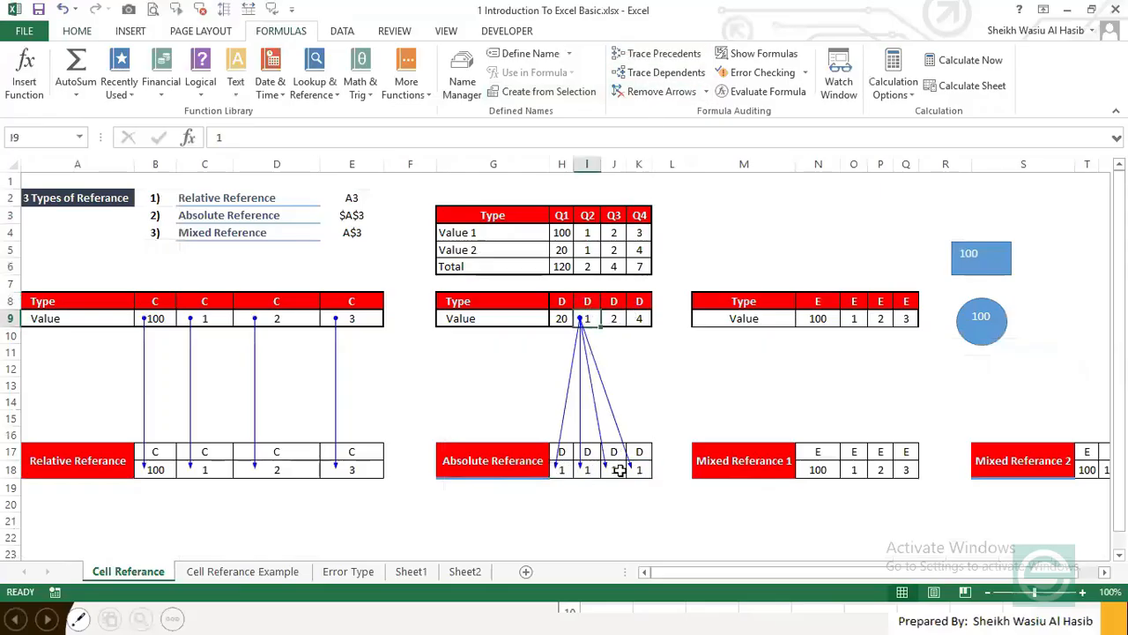
left_click(560, 470)
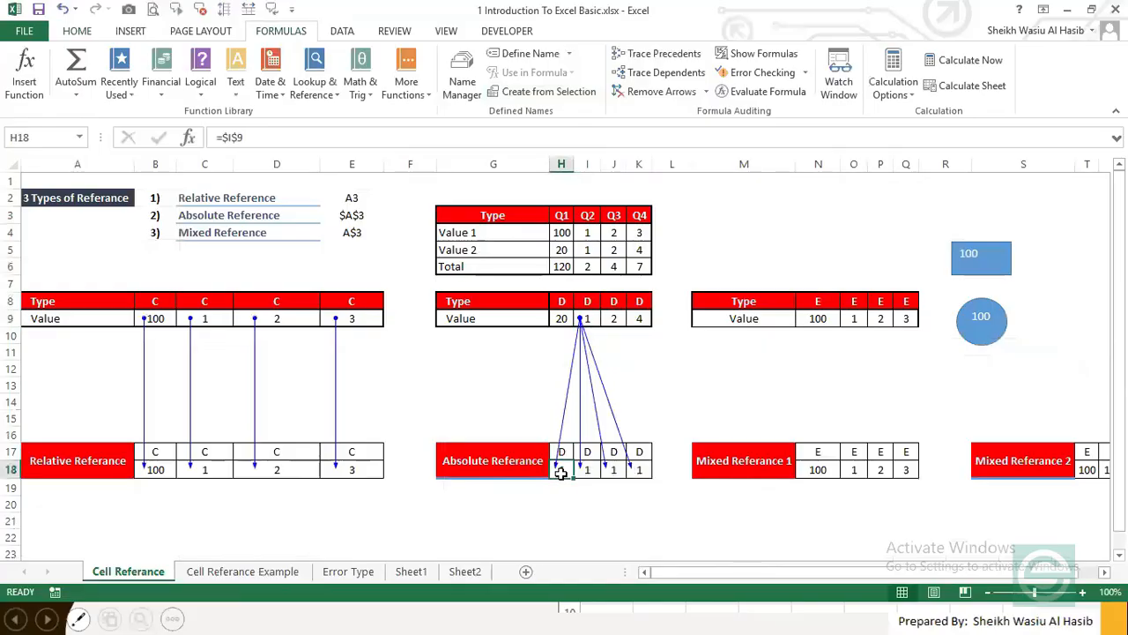
left_click(583, 319)
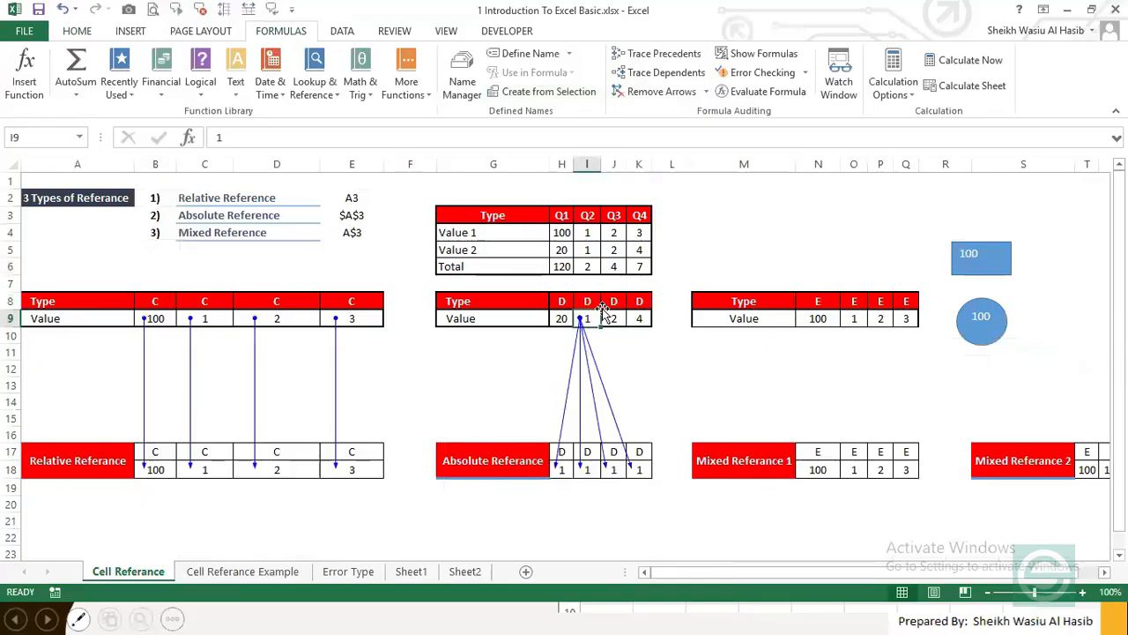
left_click_drag(561, 469, 615, 470)
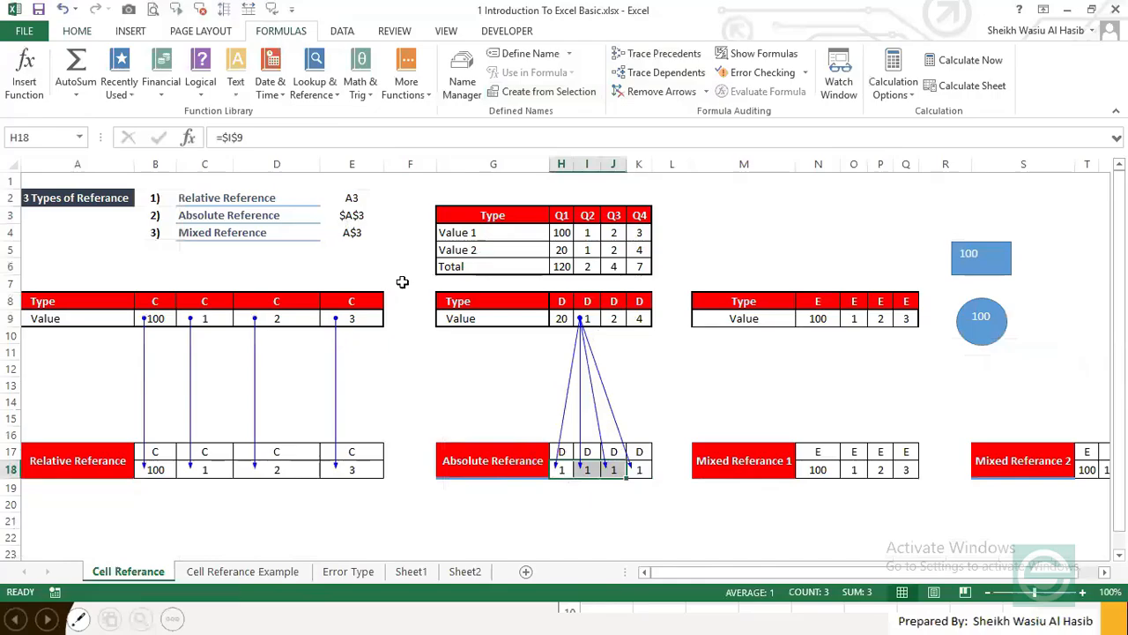
left_click(559, 473)
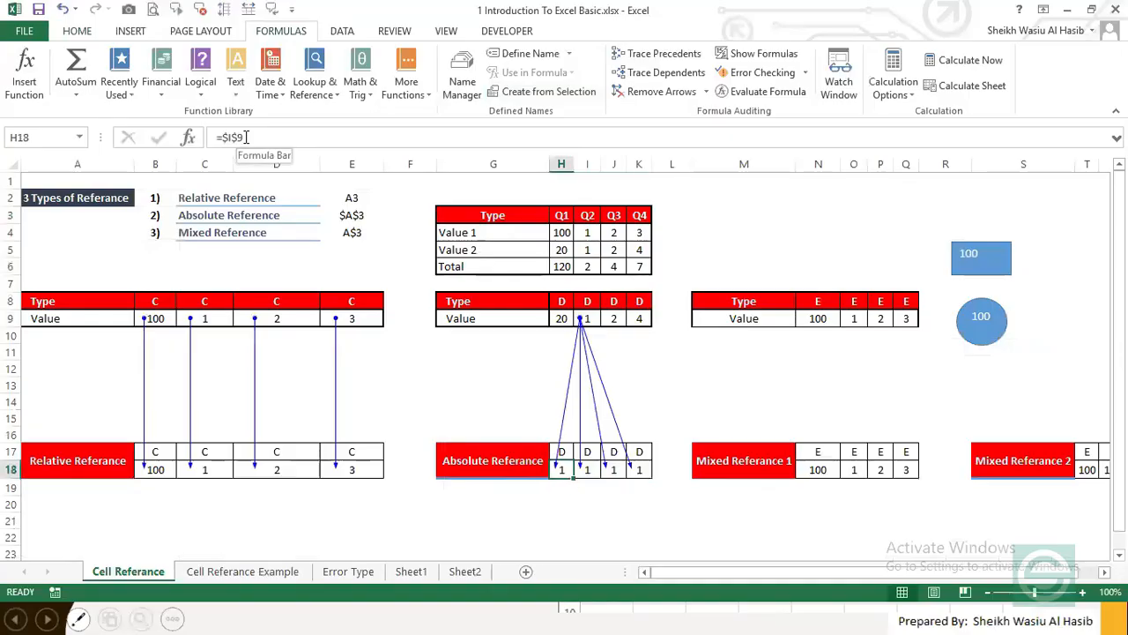
key("ctrl+c")
key("Down")
key("Down")
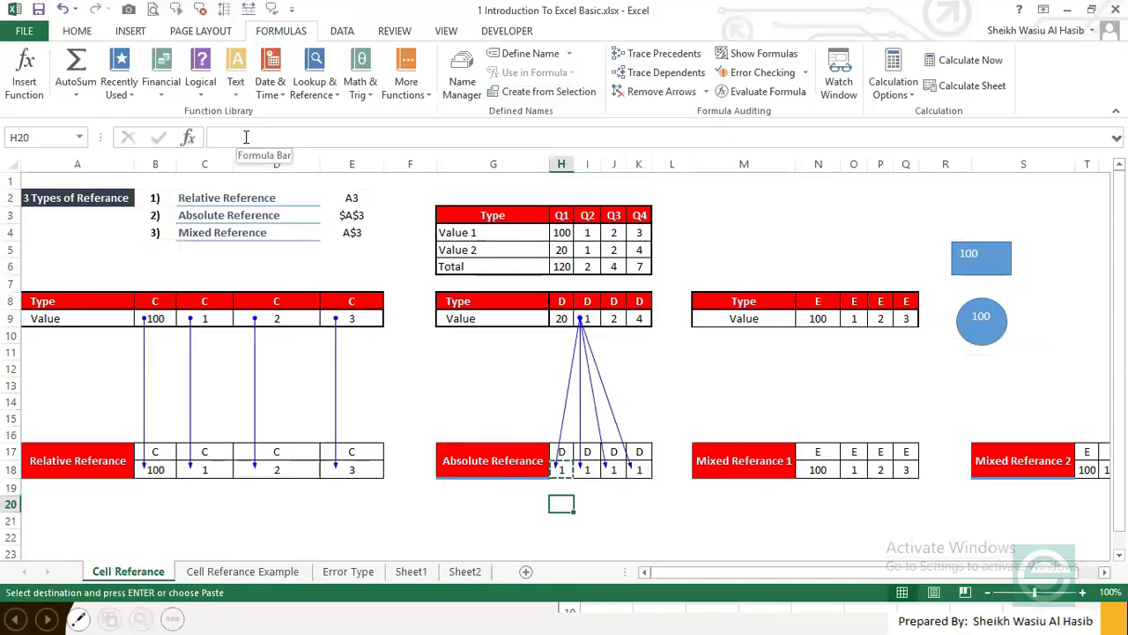
left_click(566, 471)
Step: Switch the sheet's formula display on and off again, and remove all tracer arrows
left_click(758, 54)
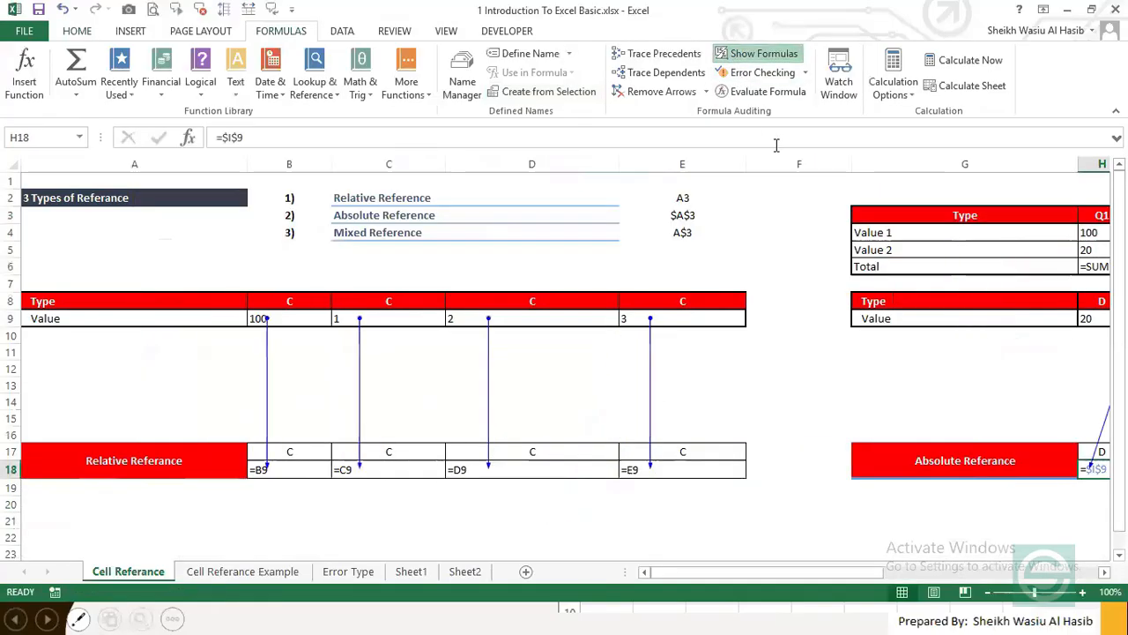
left_click(758, 54)
left_click(630, 91)
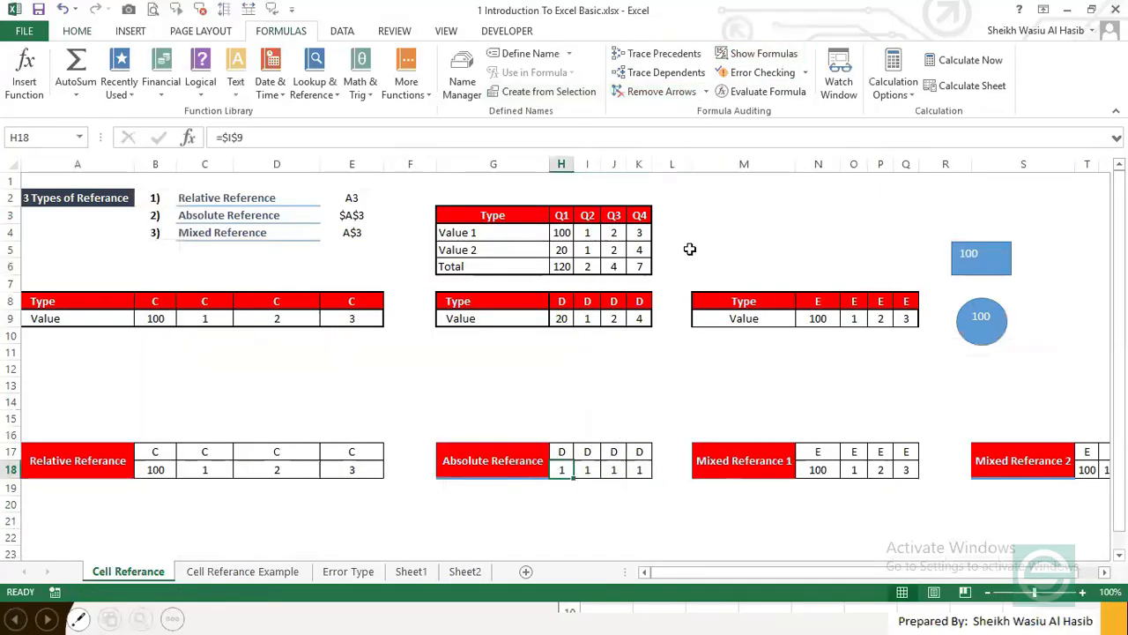
Step: Copy the absolute formula from H18 into E12 and trace the precedents of E12
left_click(593, 469)
left_click(564, 472)
key("ctrl+c")
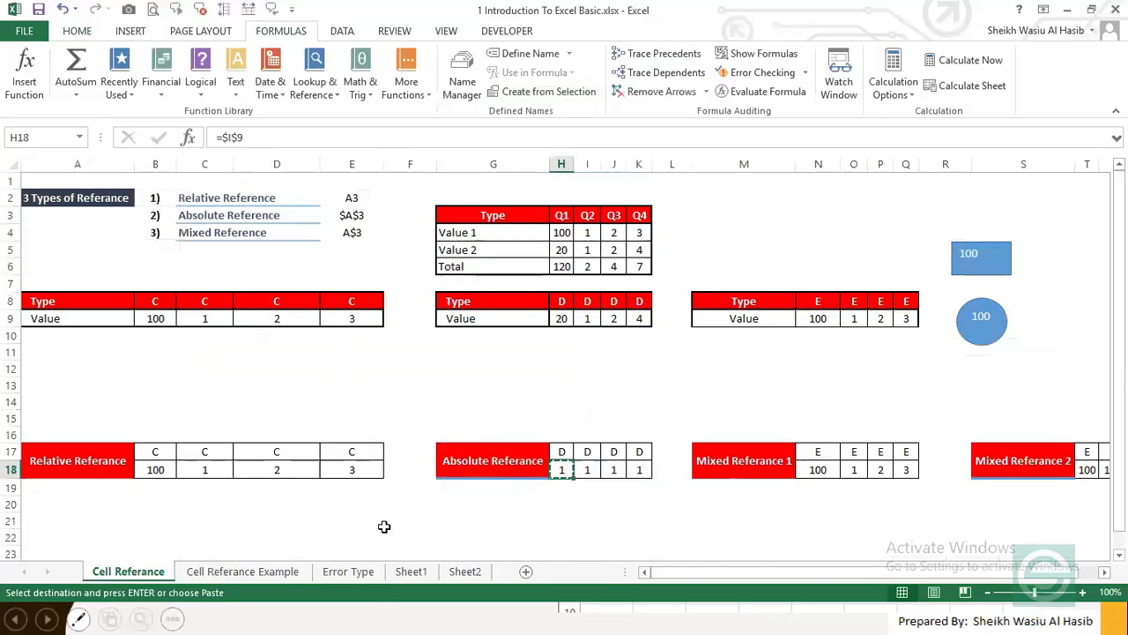
left_click(379, 375)
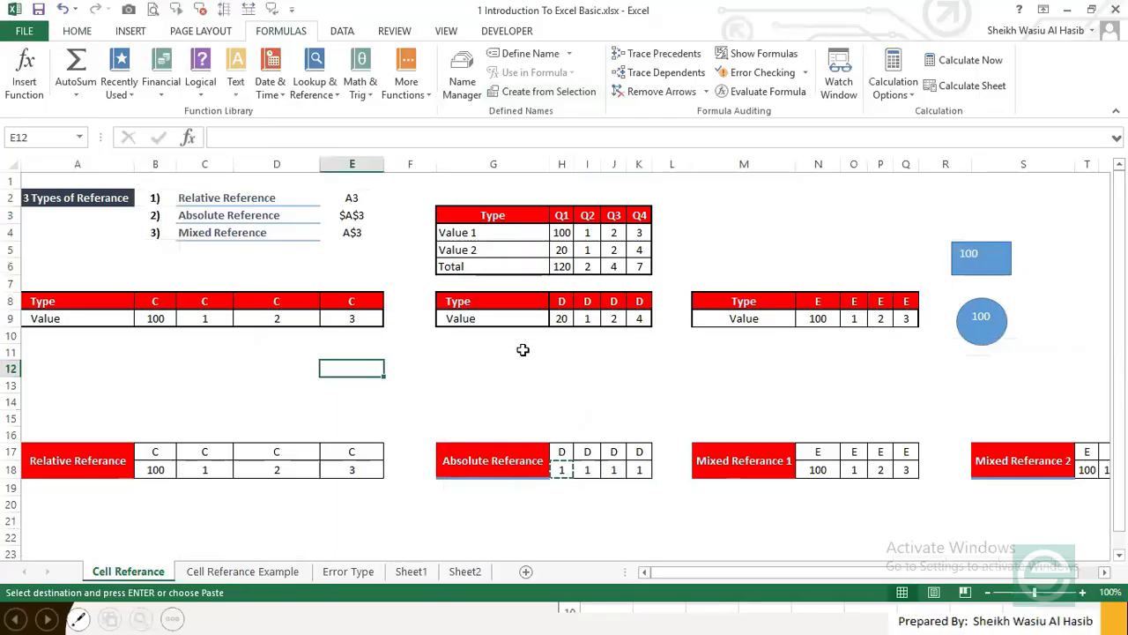
key("ctrl+v")
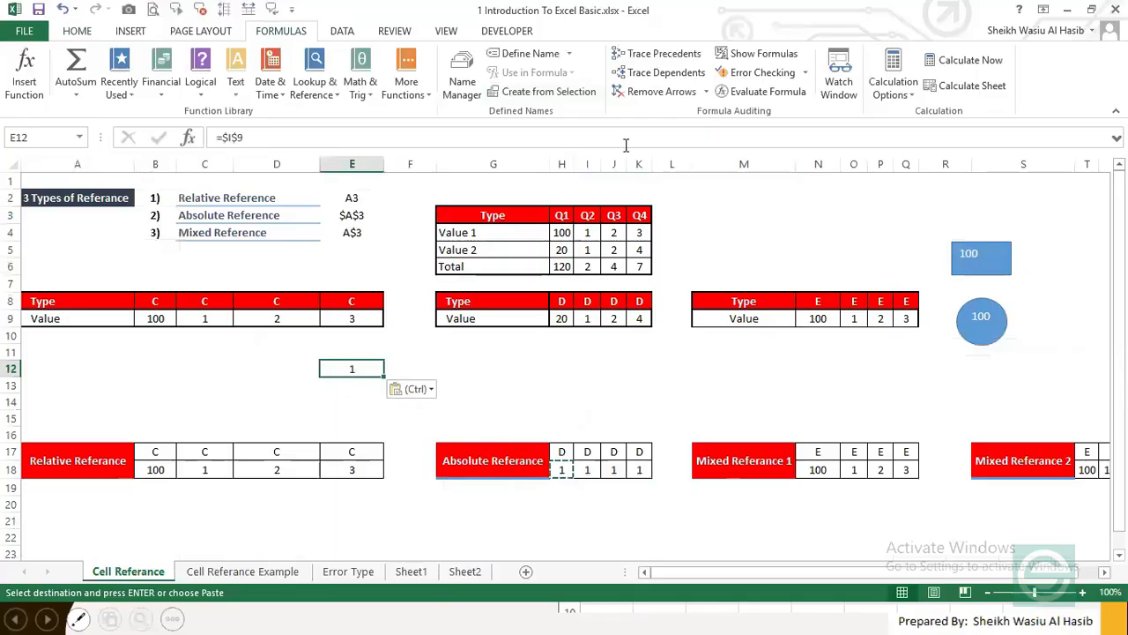
left_click(656, 52)
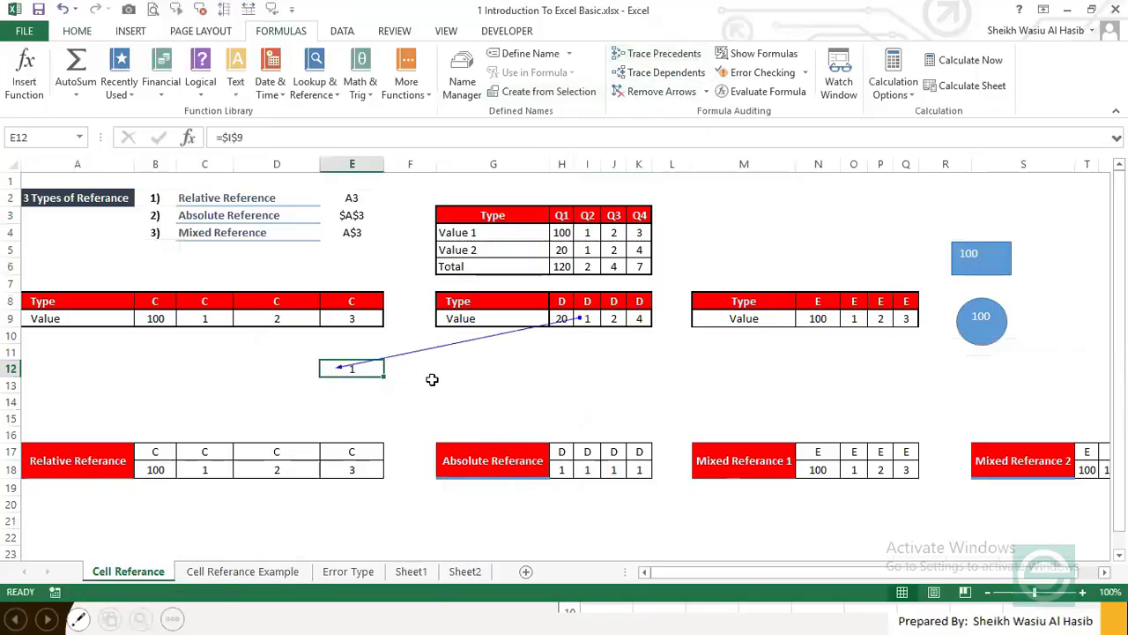
key("ctrl+Page_Down")
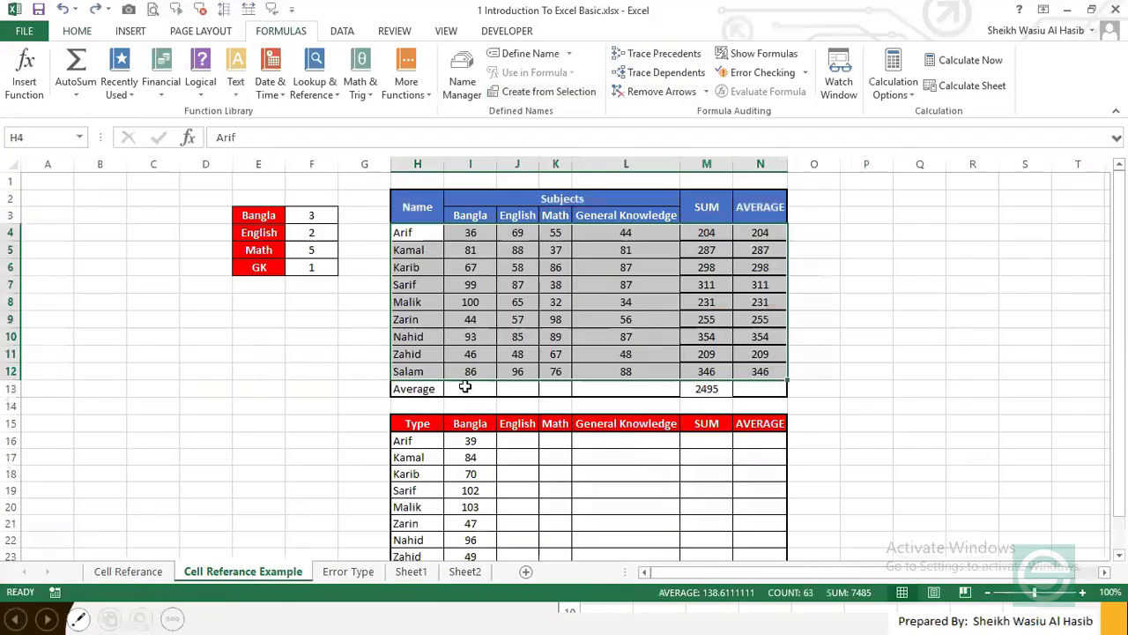
left_click(144, 576)
left_click(566, 364)
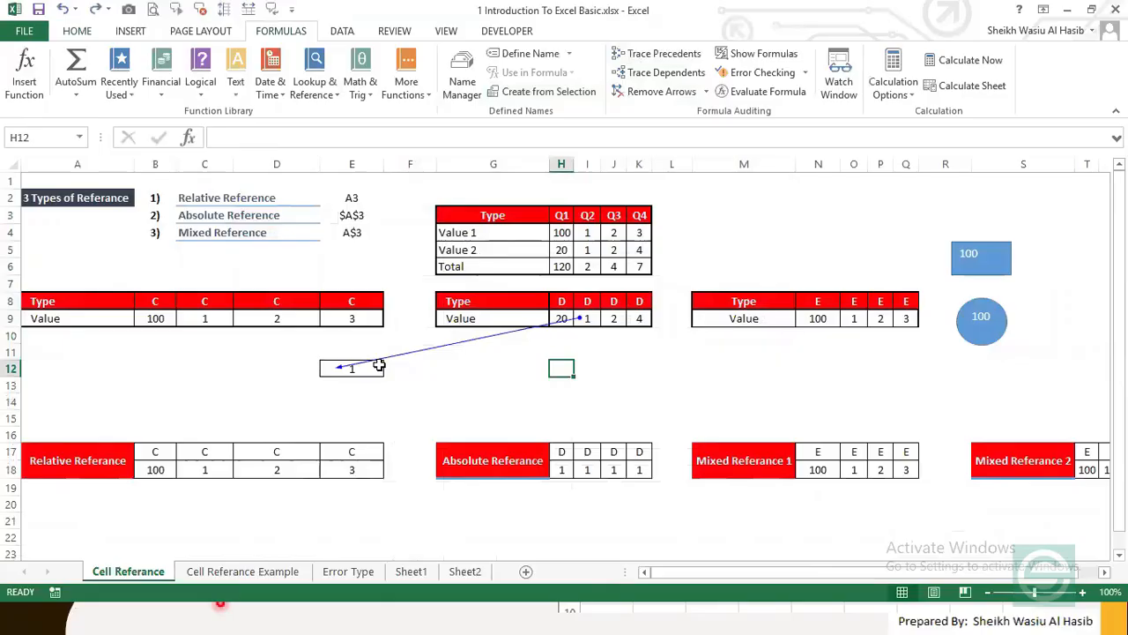
Step: Compare the formula in E12 with its source cell I9 and remove the tracer arrow
left_click(583, 321)
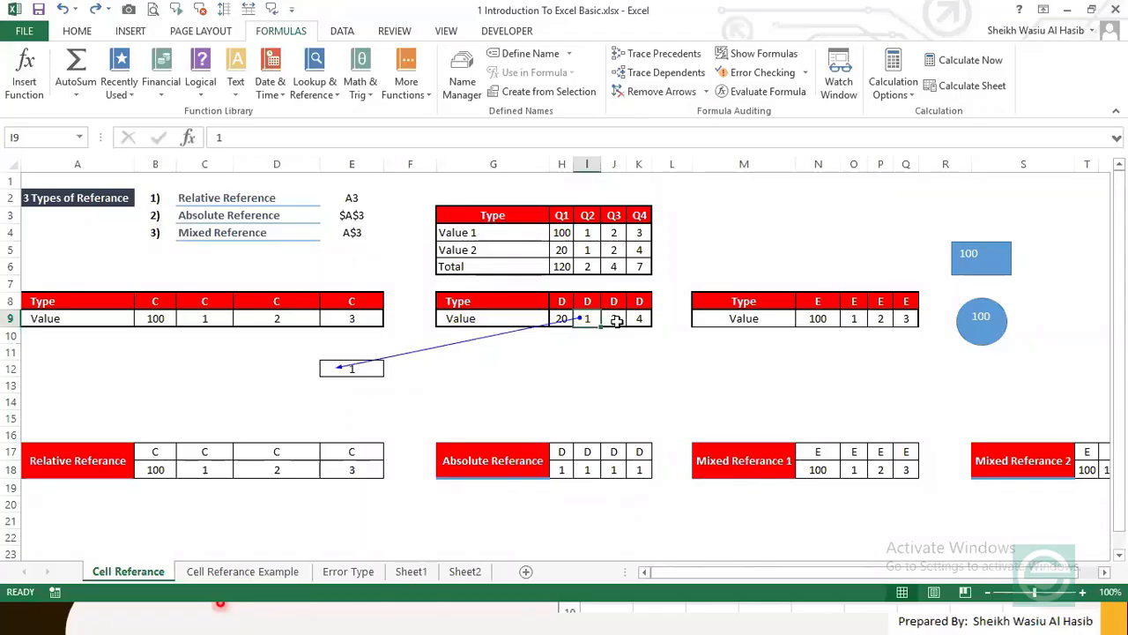
left_click(373, 367)
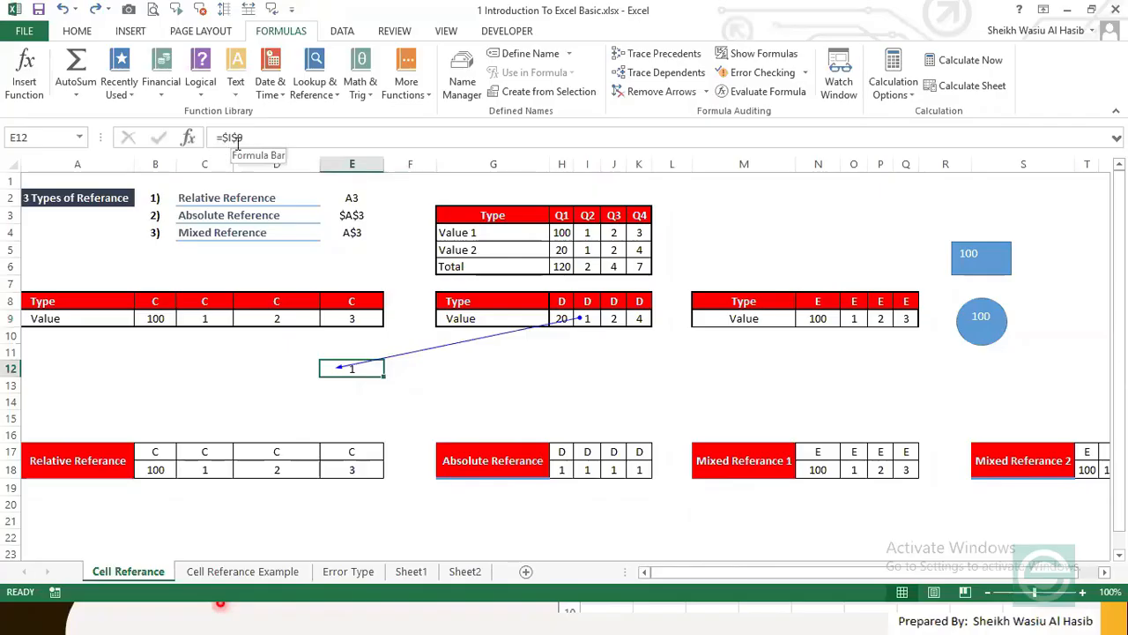
left_click(402, 398)
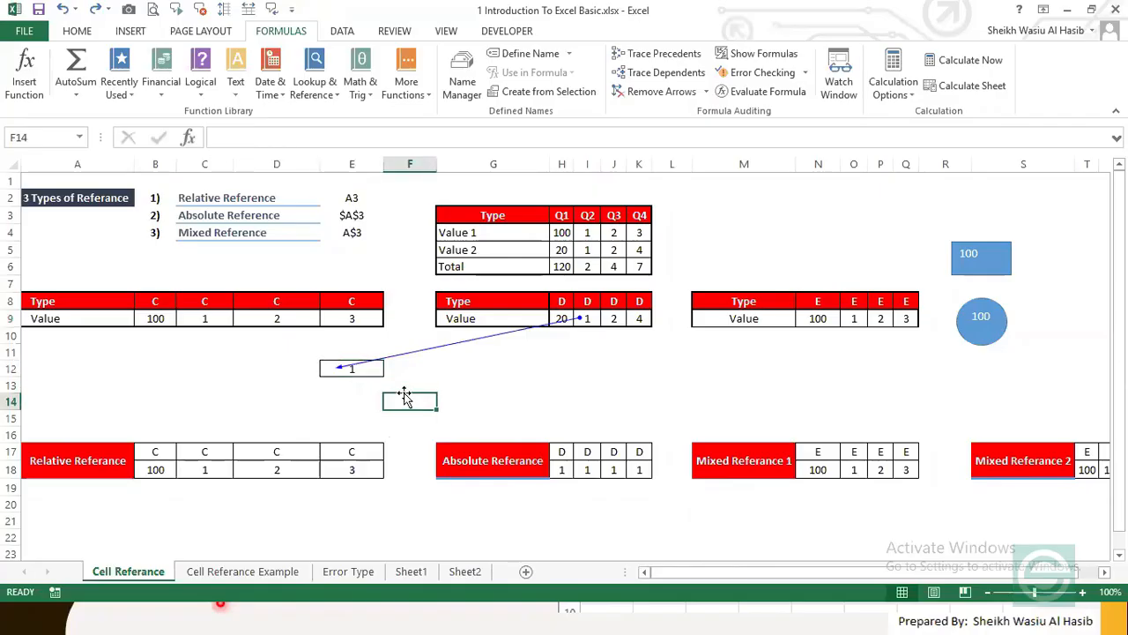
left_click(360, 374)
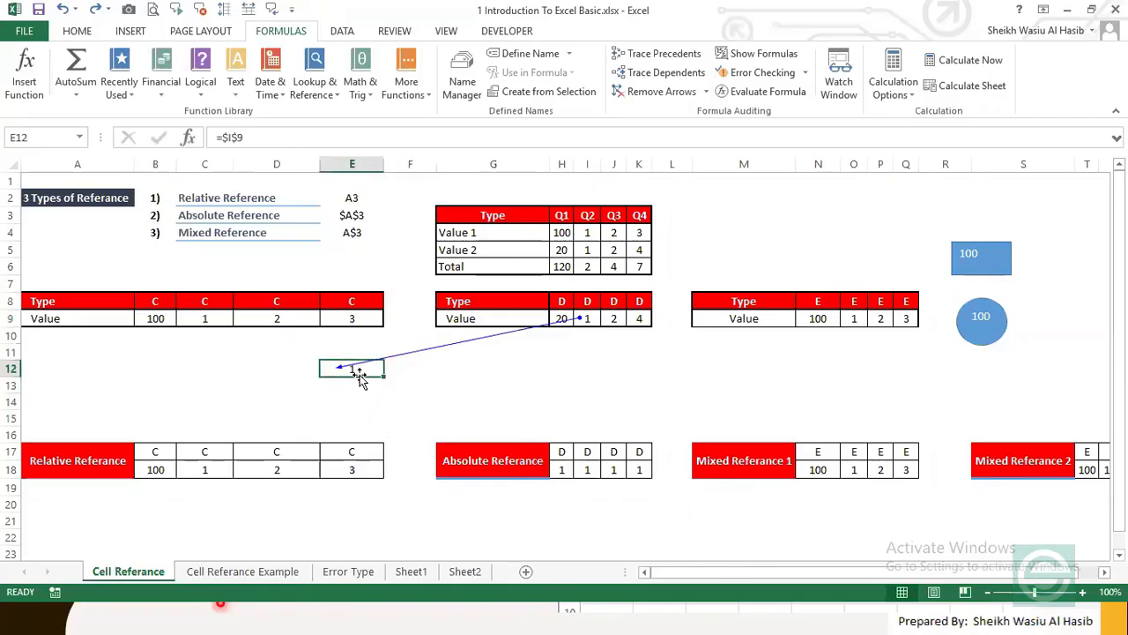
left_click(641, 92)
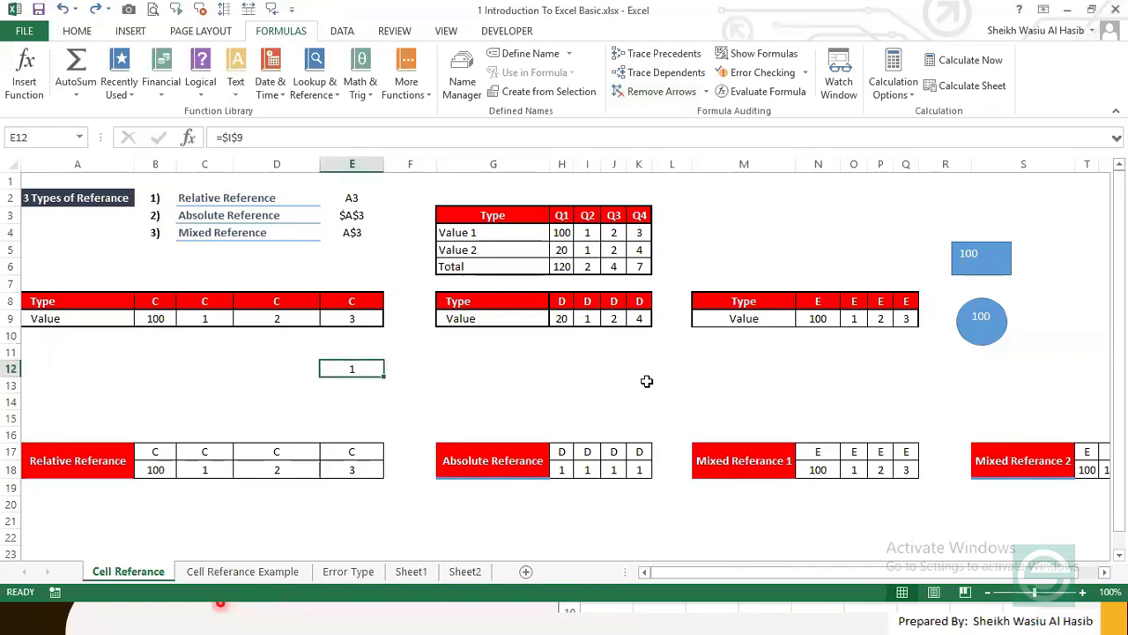
Step: Review the mixed formula in N18, the absolute formula in E12 and the Absolute Reference entry in the list of types
left_click(355, 254)
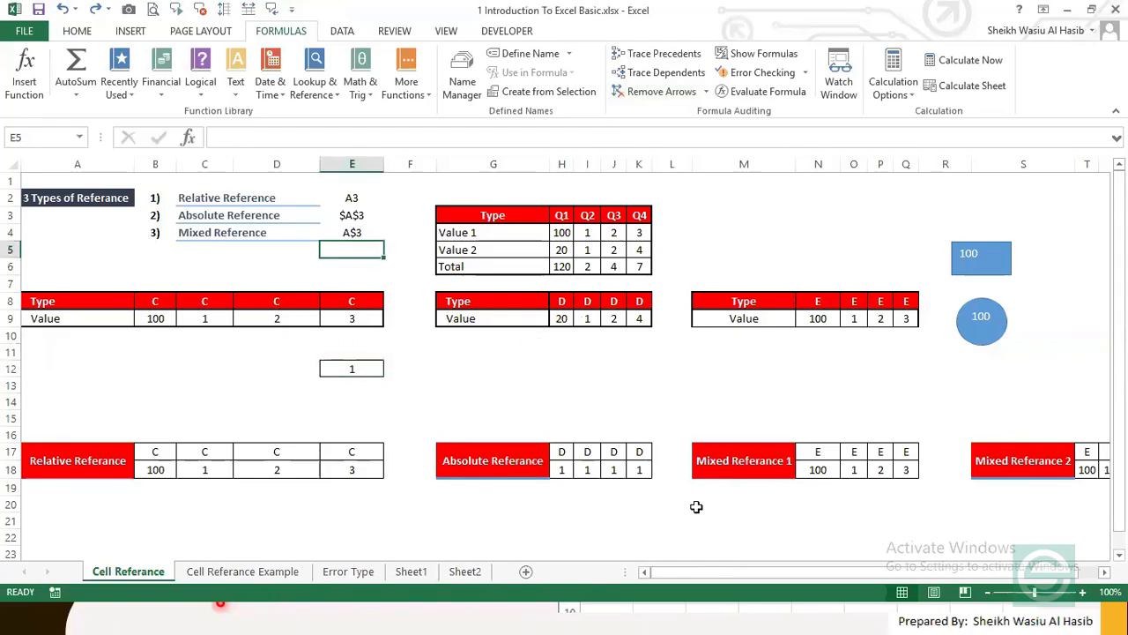
left_click(806, 465)
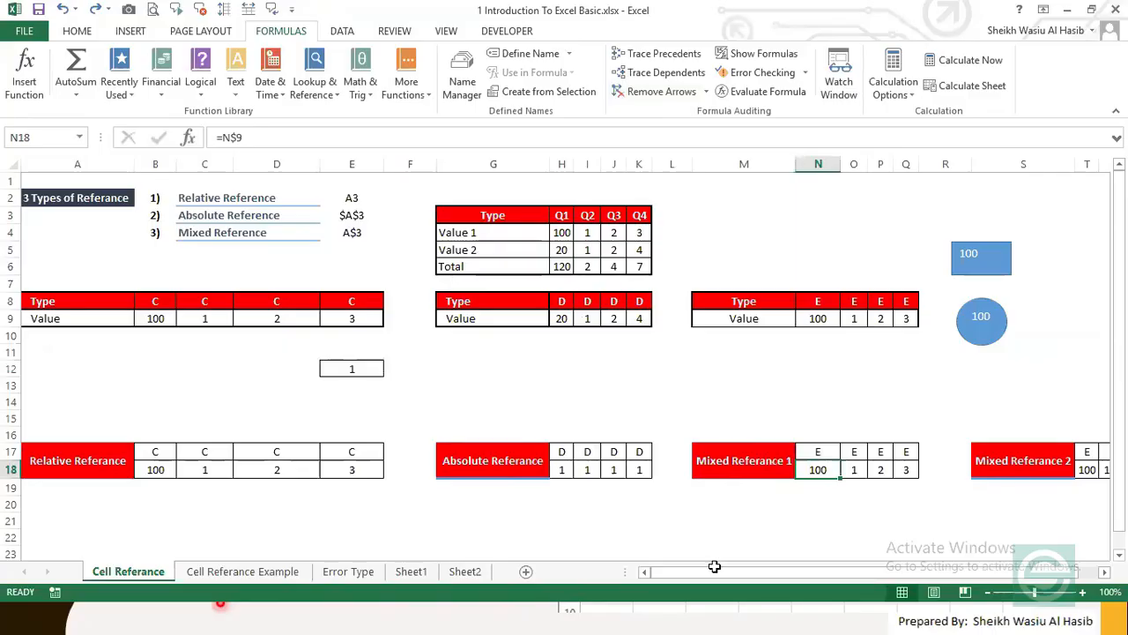
scroll(748, 469, "right", 1)
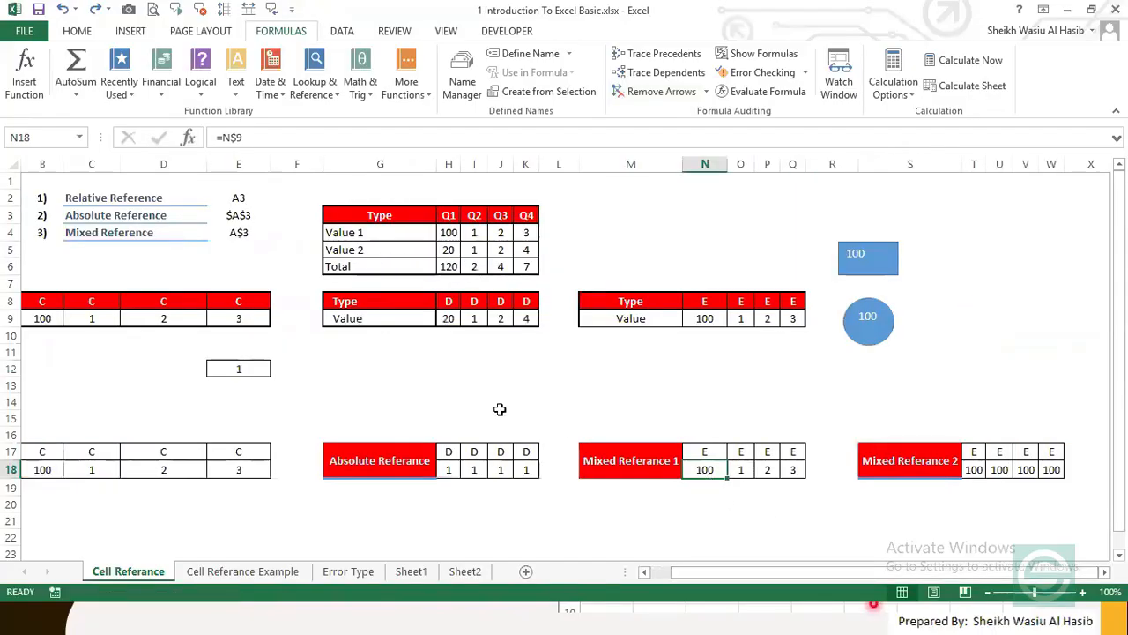
left_click(240, 368)
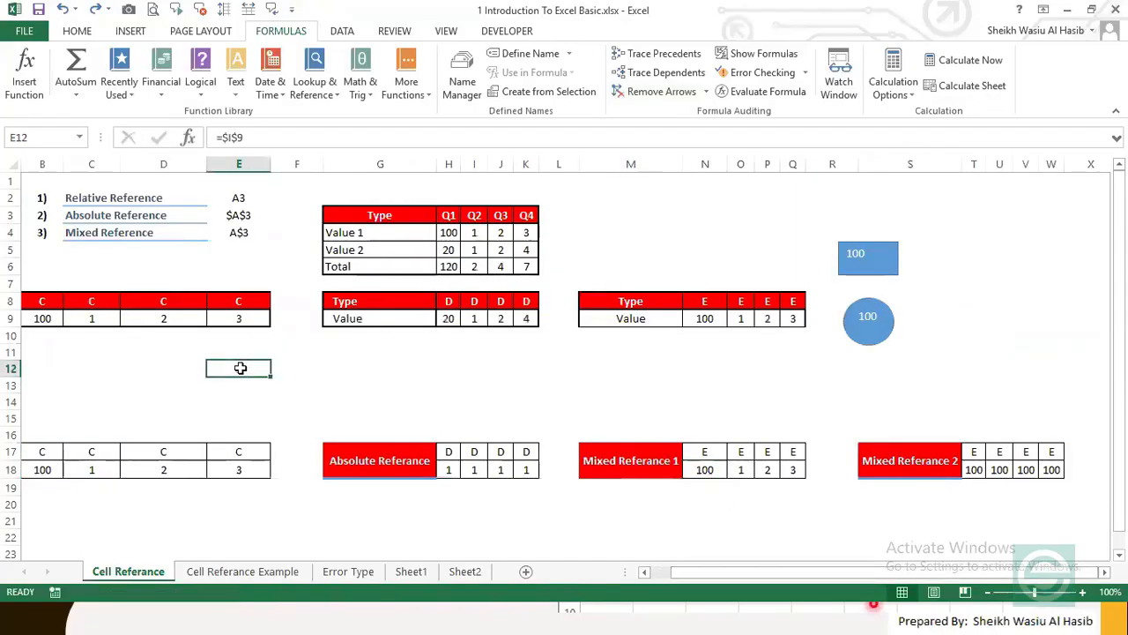
left_click(150, 216)
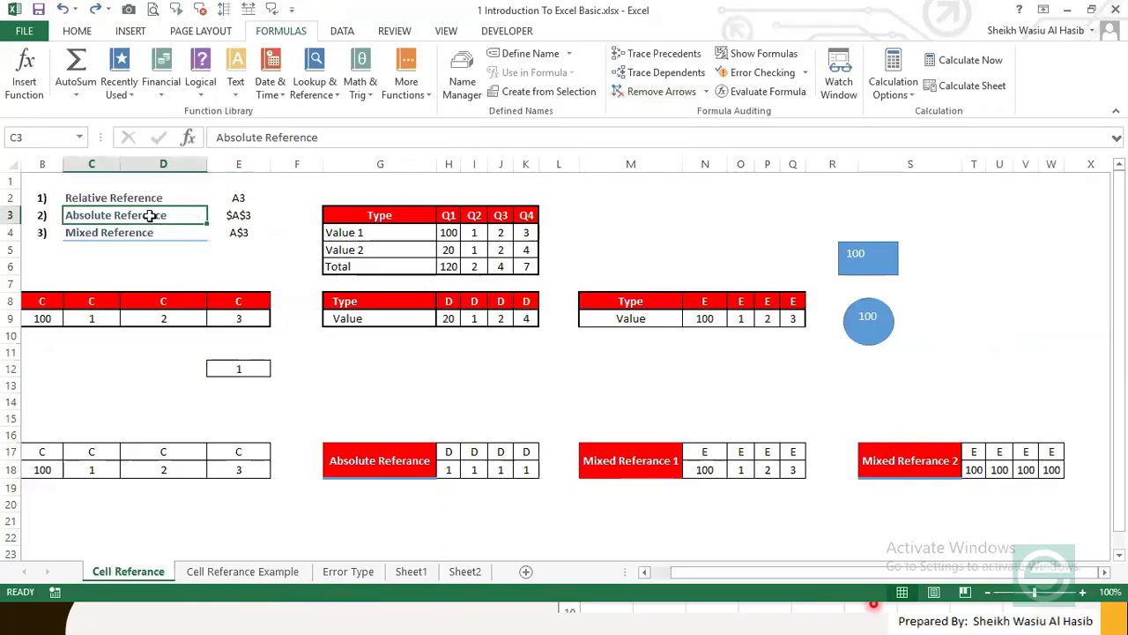
Step: Compare the Mixed Referance 1 formulas in N18:Q18 with source cell N9, ending on N18
left_click(712, 472)
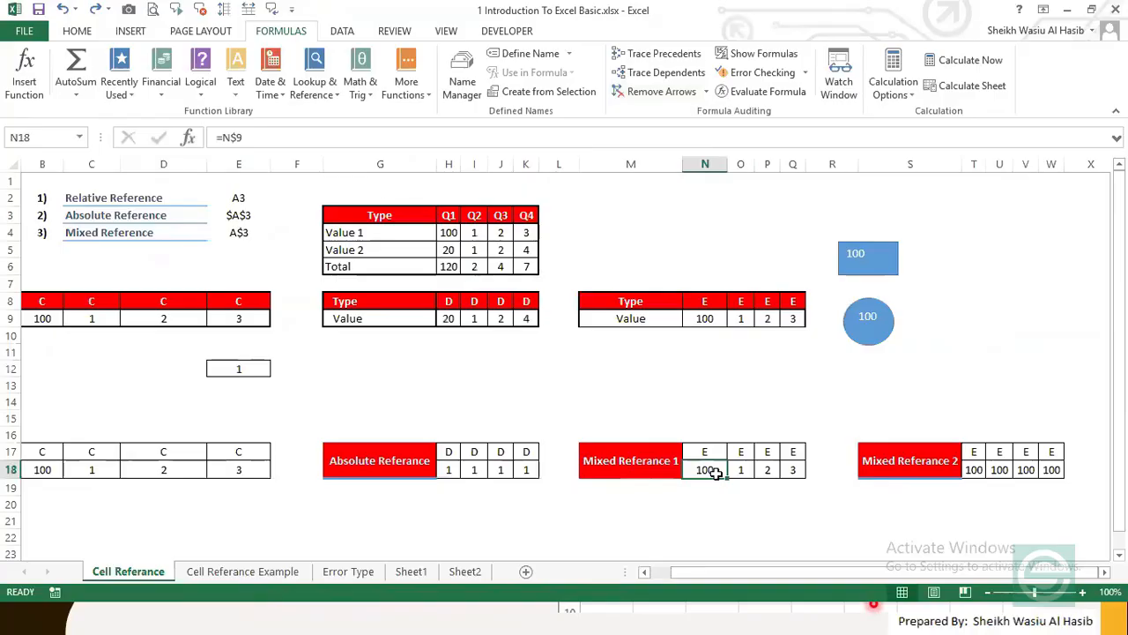
key("Right")
key("Left")
left_click(707, 320)
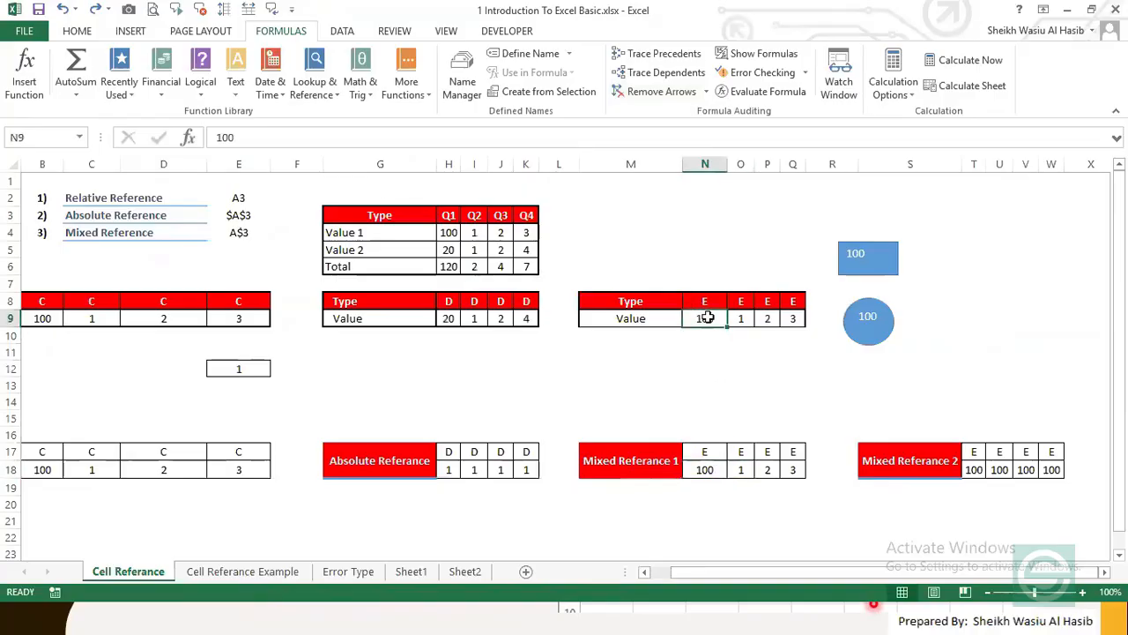
left_click(712, 470)
key("shift+Right")
key("shift+Right")
key("shift+Right")
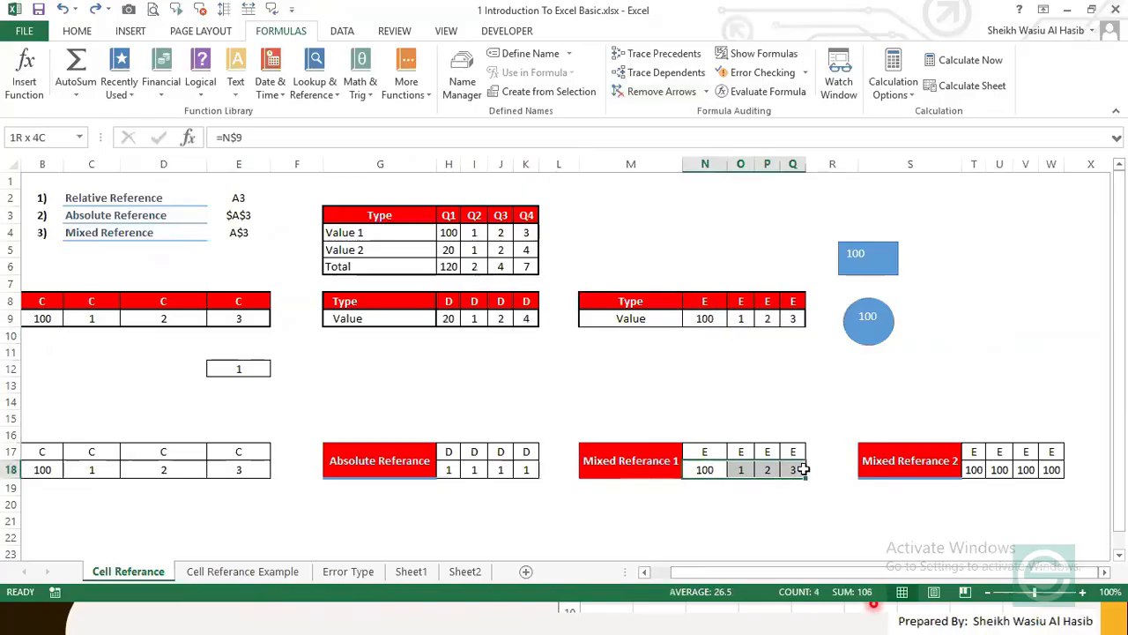
left_click(707, 468)
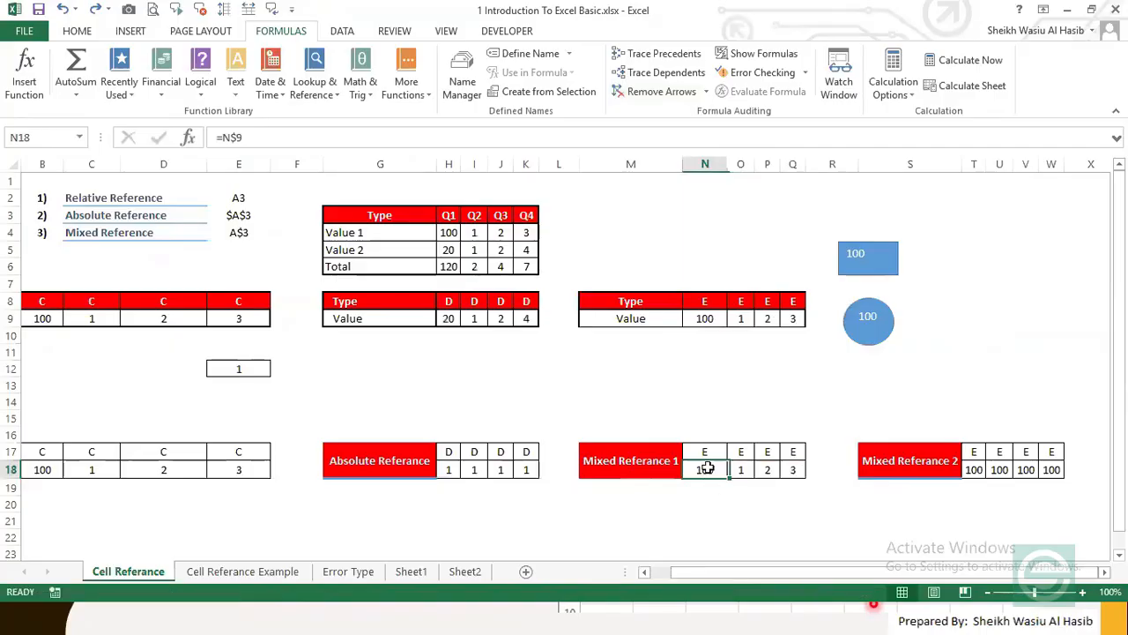
left_click(701, 319)
left_click(706, 468)
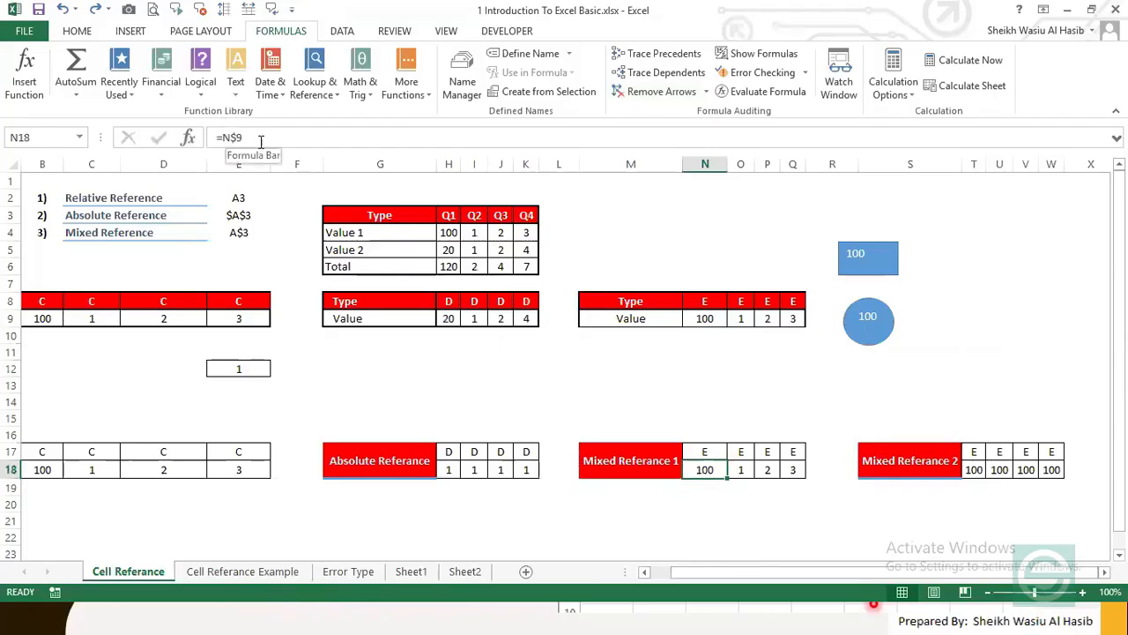
Step: Examine the parts of N18's reference by highlighting column N together with row 9, and relate N9 to N18
left_click(229, 136)
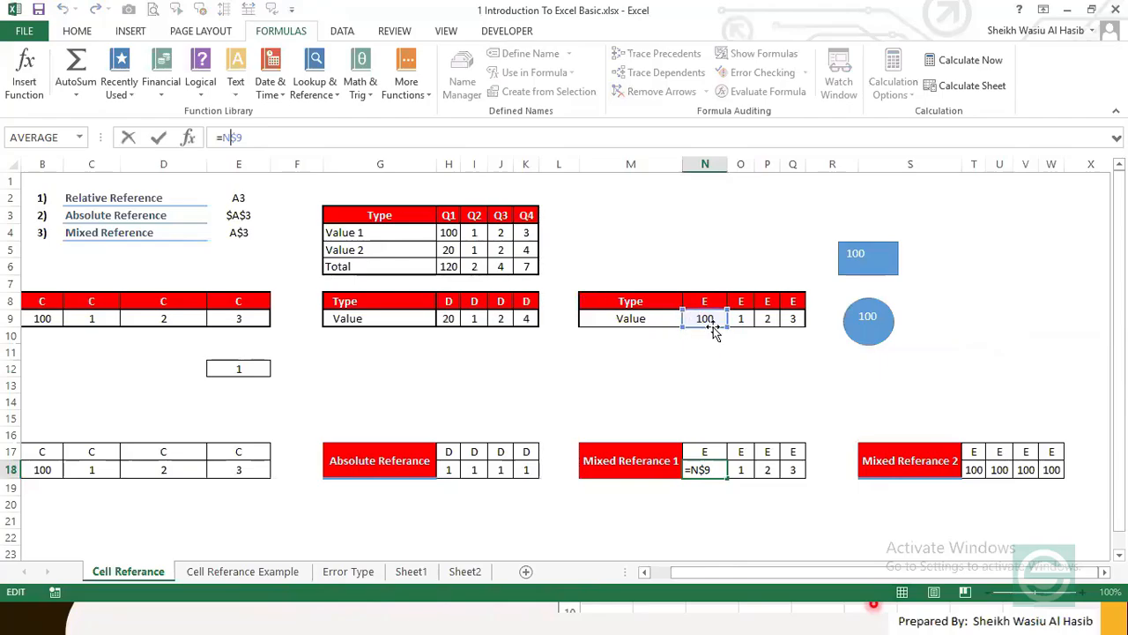
left_click(703, 167)
left_click(10, 318, "ctrl")
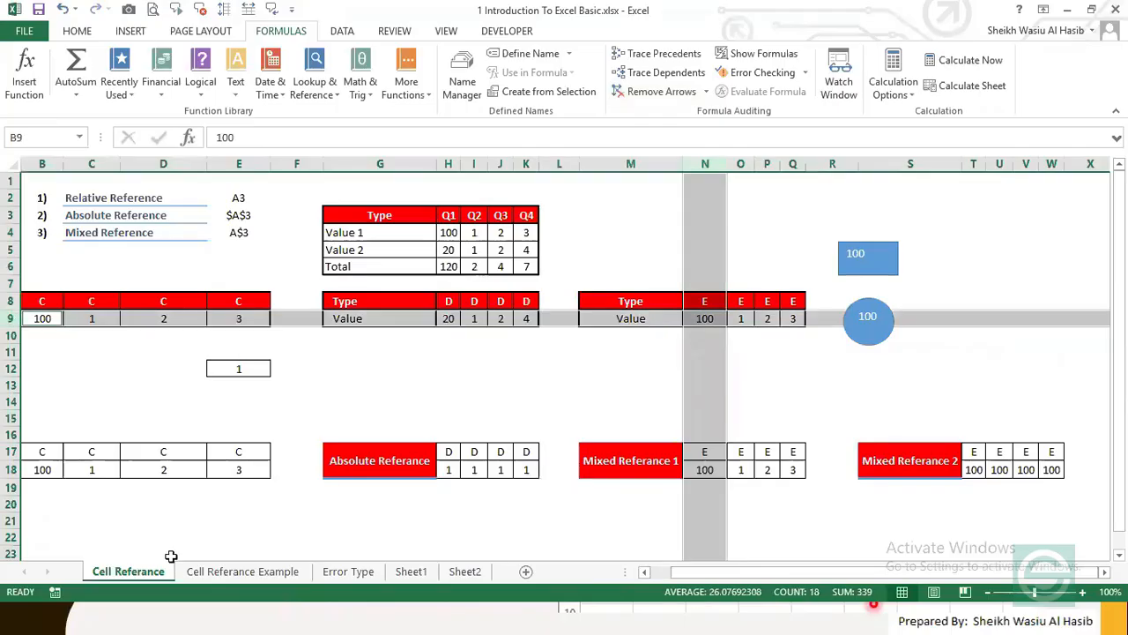
left_click(703, 317)
left_click(705, 469)
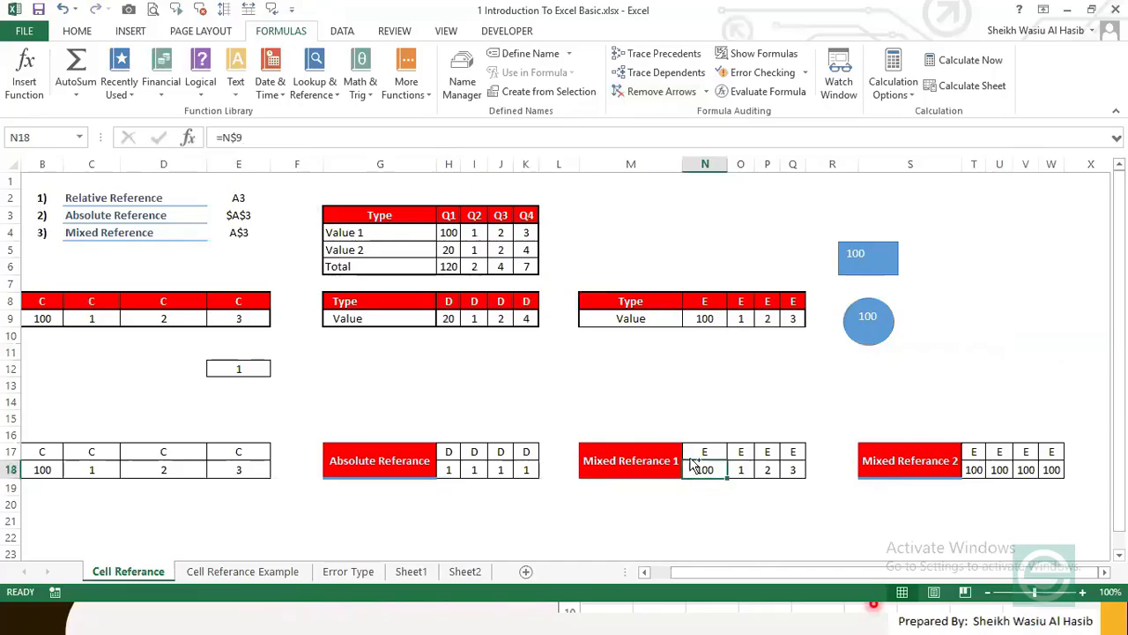
Step: Copy the mixed formula =N$9 from N18 across N18:Q18
key("ctrl+c")
left_click_drag(707, 469, 796, 469)
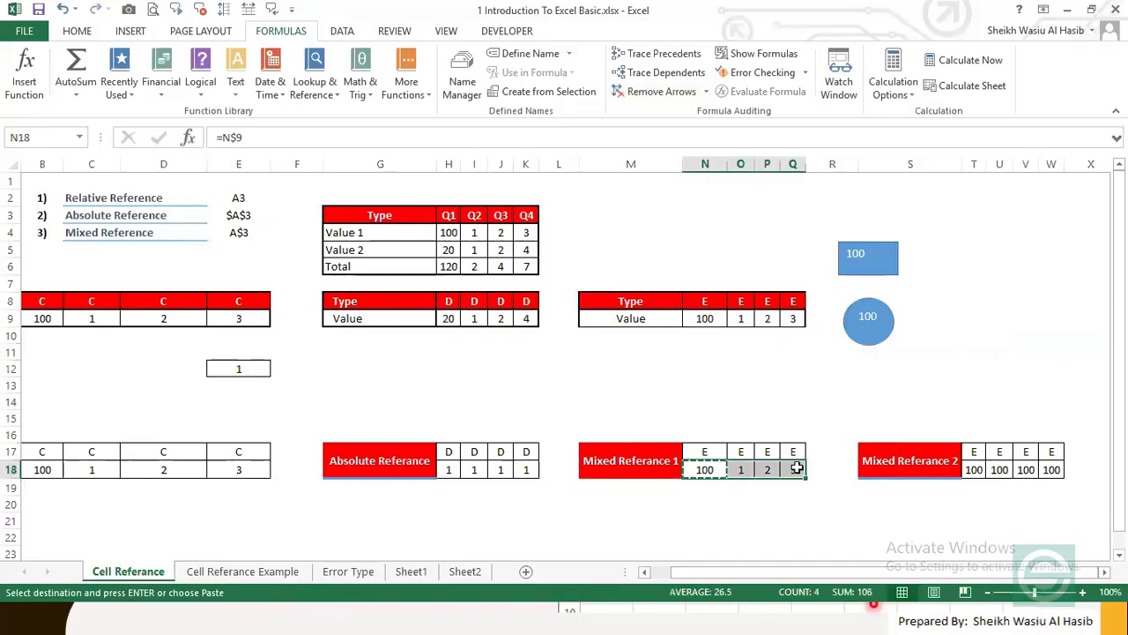
key("Return")
left_click(703, 468)
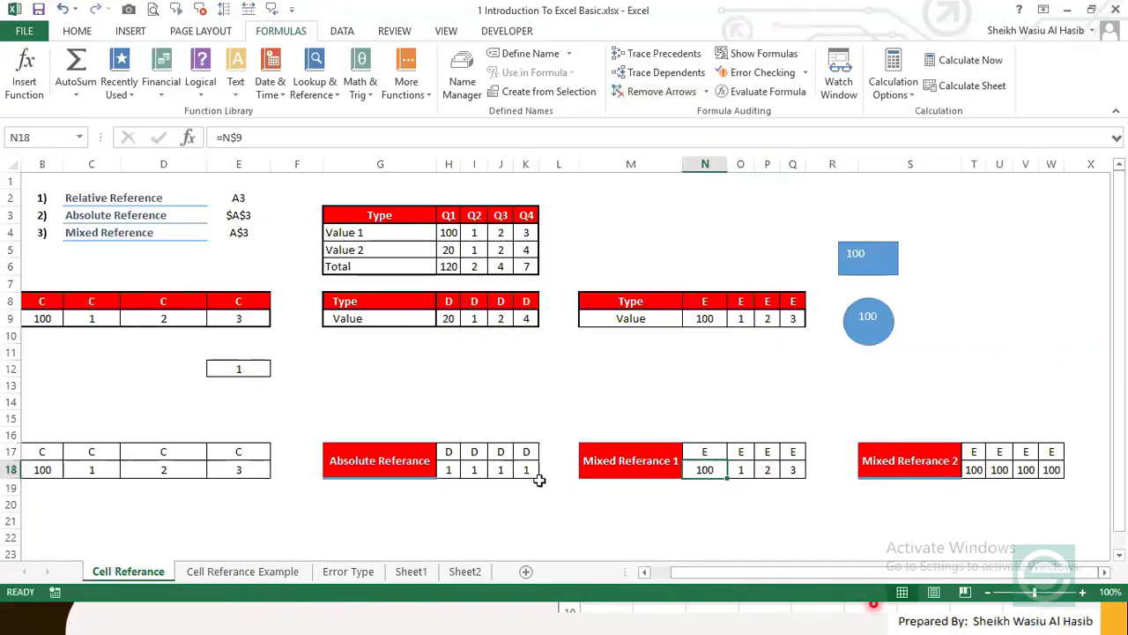
Step: Compare the absolute formula in J18 with source cell N9 and the mixed formula in N18
left_click(498, 468)
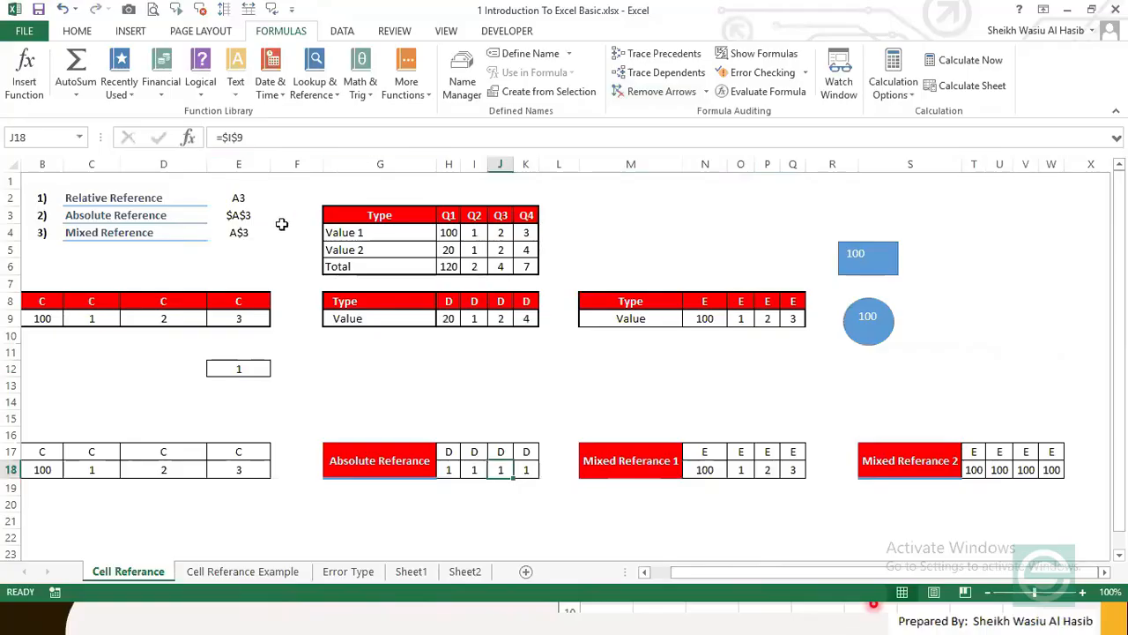
left_click(705, 315)
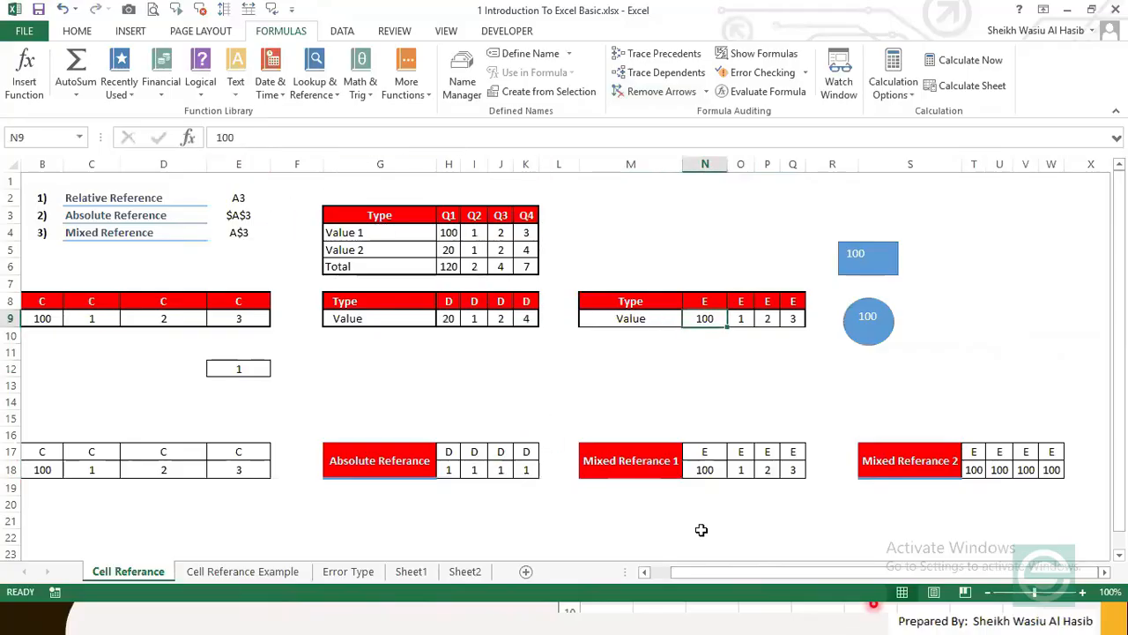
left_click(709, 467)
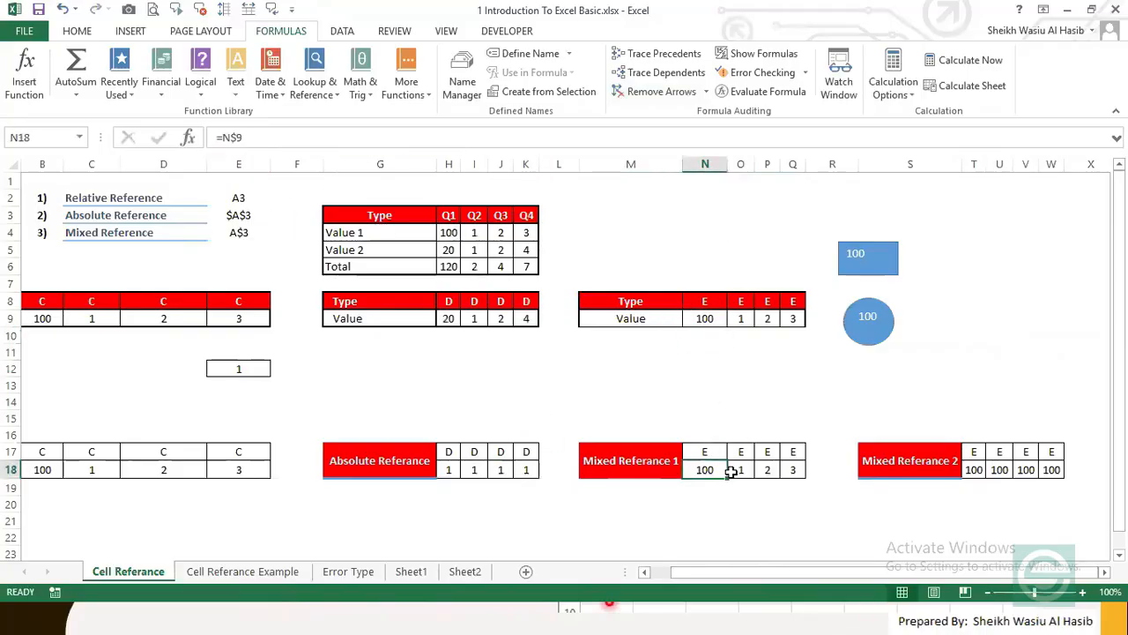
Step: Inspect the formulas in O18, P18 and Q18 one by one, checking the column letter of each mixed reference
left_click(741, 469)
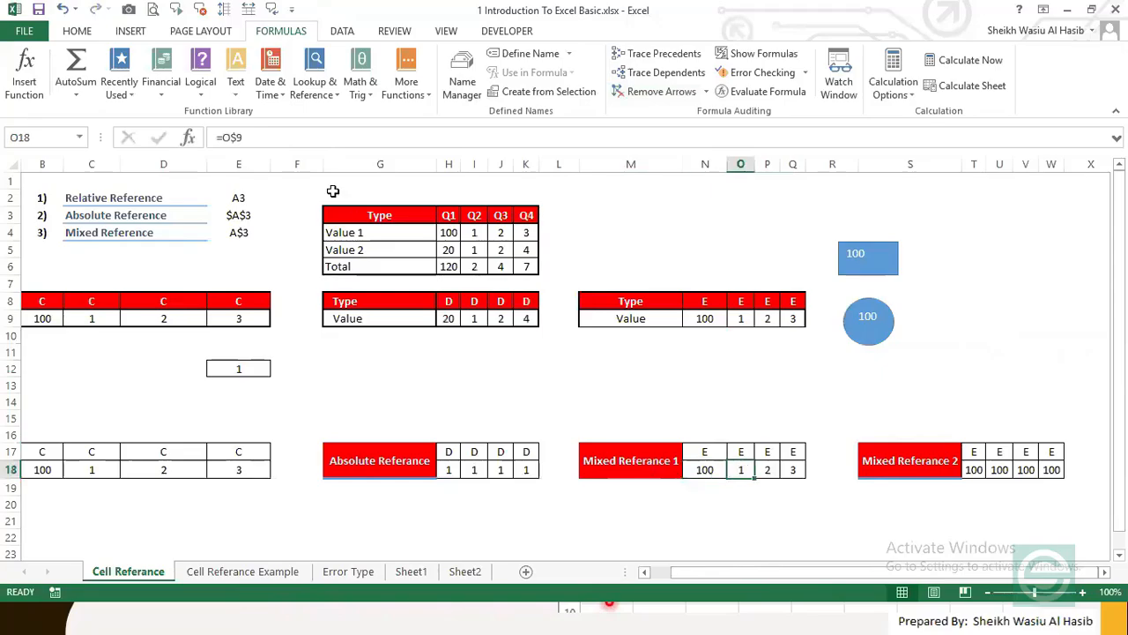
left_click(223, 137)
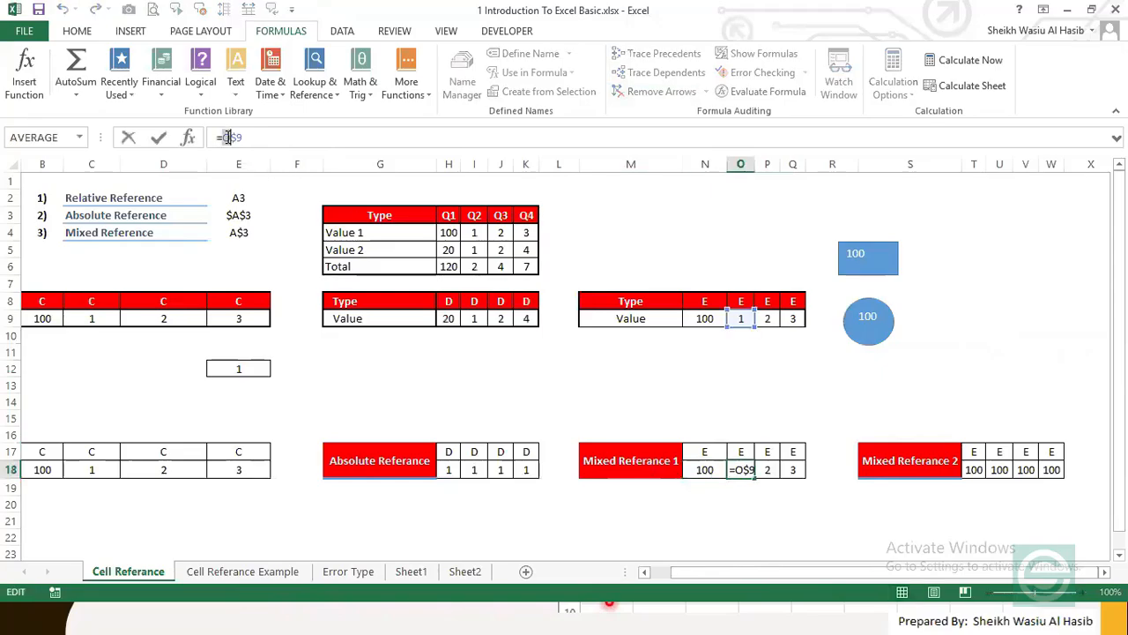
key("Return")
key("Up")
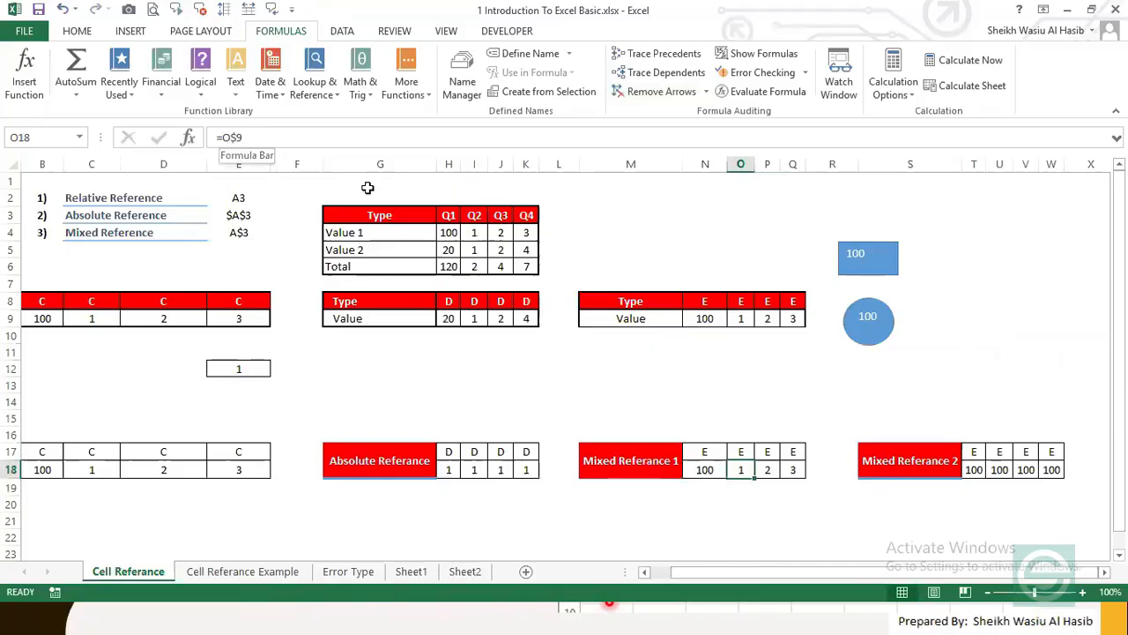
left_click(763, 469)
left_click(228, 138)
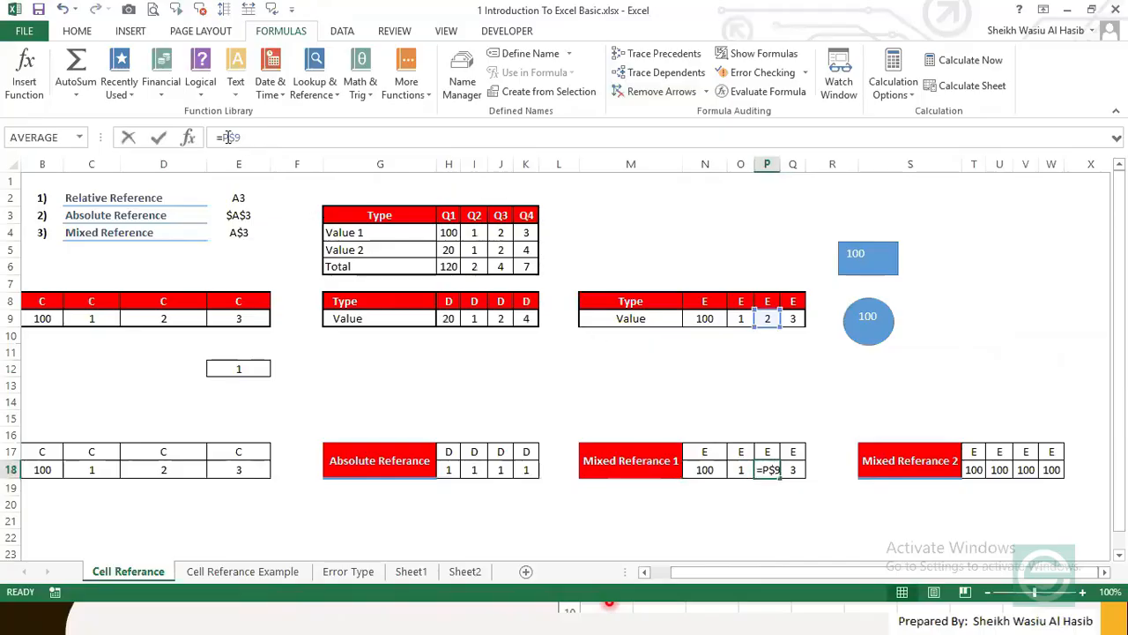
left_click(667, 436)
key("ctrl+z")
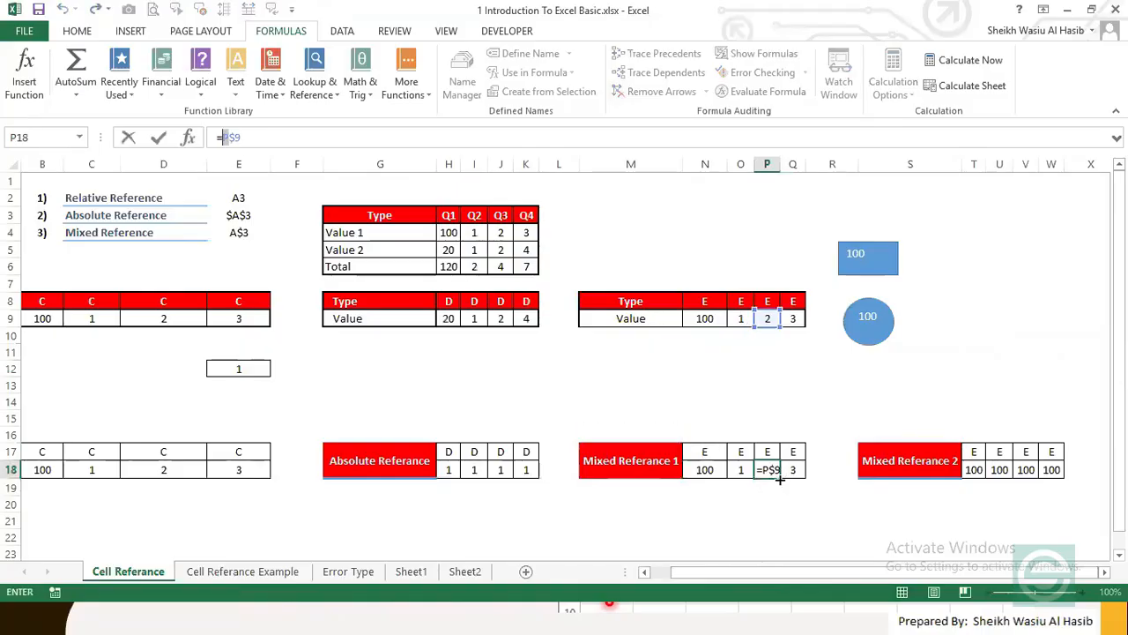
key("Return")
key("Up")
key("Right")
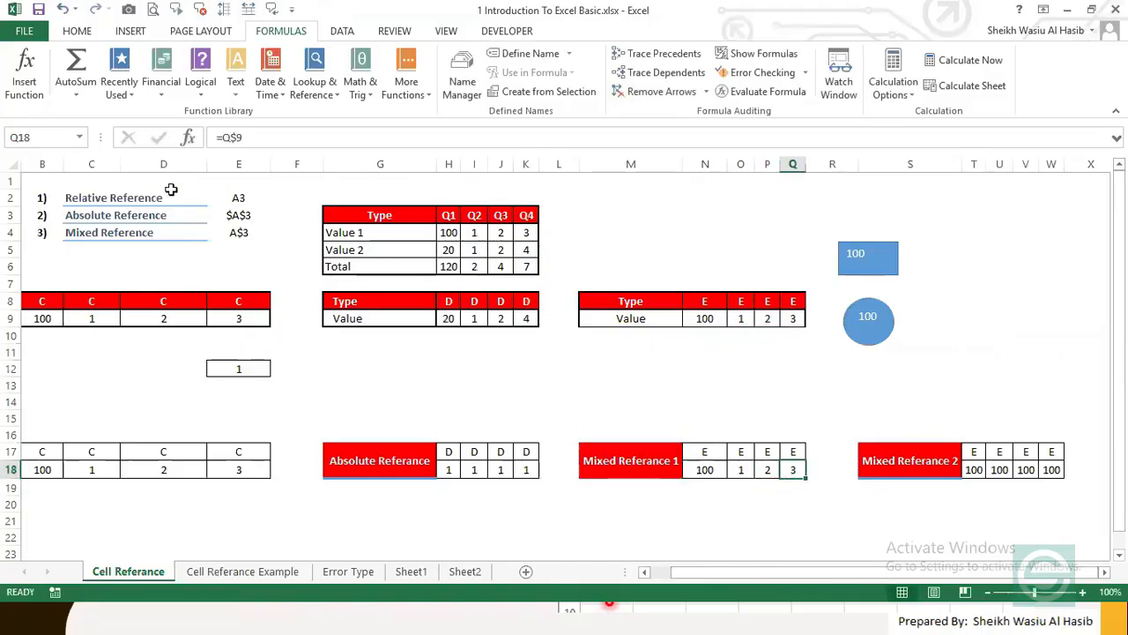
Step: Go back and forth across N18:Q18 to compare the column part of the mixed formulas, ending on N18
left_click(709, 472)
left_click(748, 472)
left_click(789, 474)
left_click(747, 471)
left_click(698, 469)
left_click(739, 470)
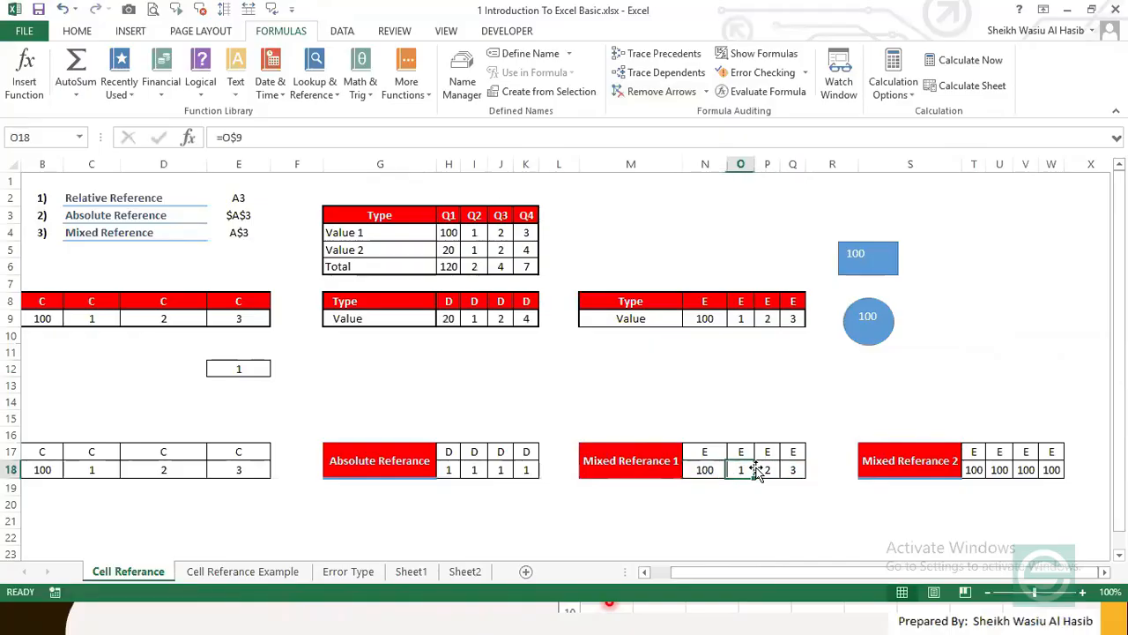
left_click(706, 467)
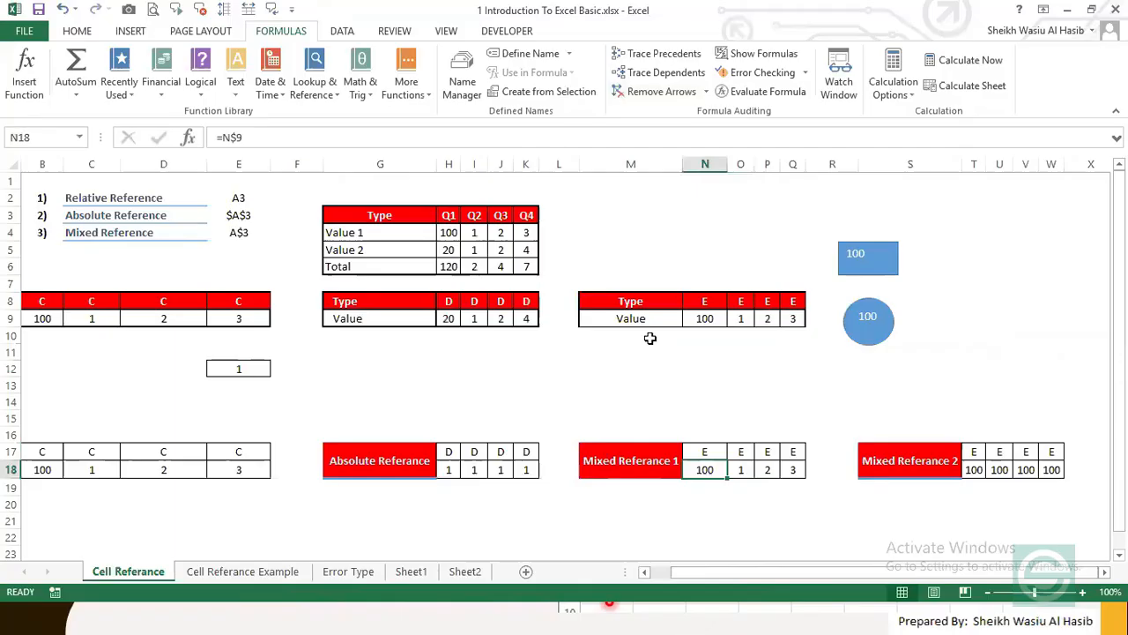
Step: Relate source cells N9 to Q9 to their columns by highlighting columns N, O, P and Q
left_click(705, 320)
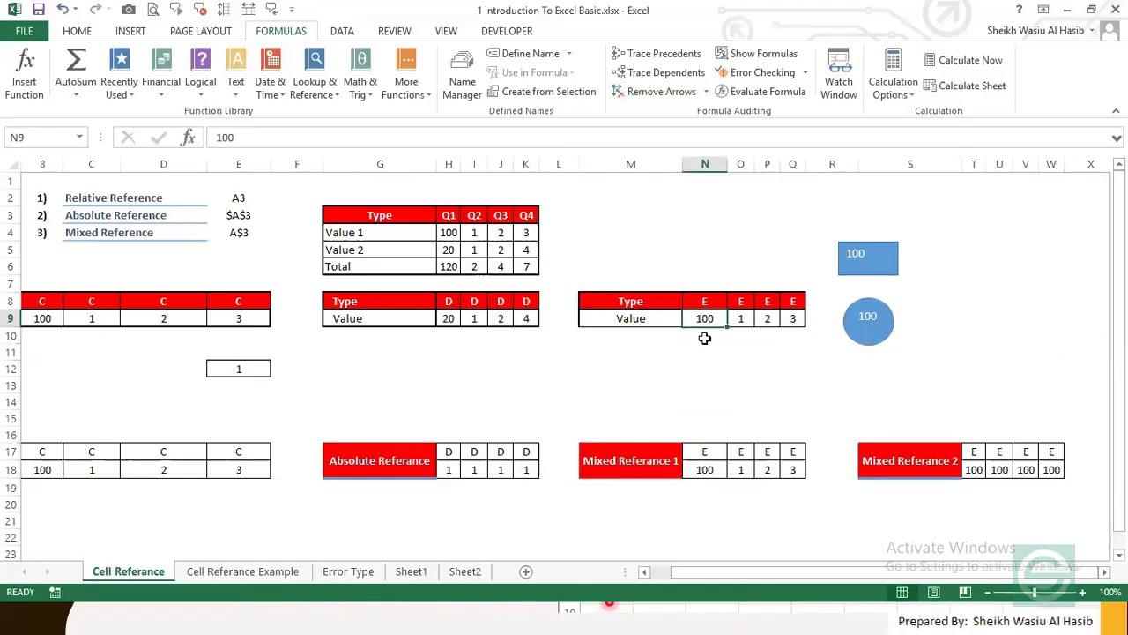
left_click(711, 164)
left_click(743, 313)
left_click(741, 166)
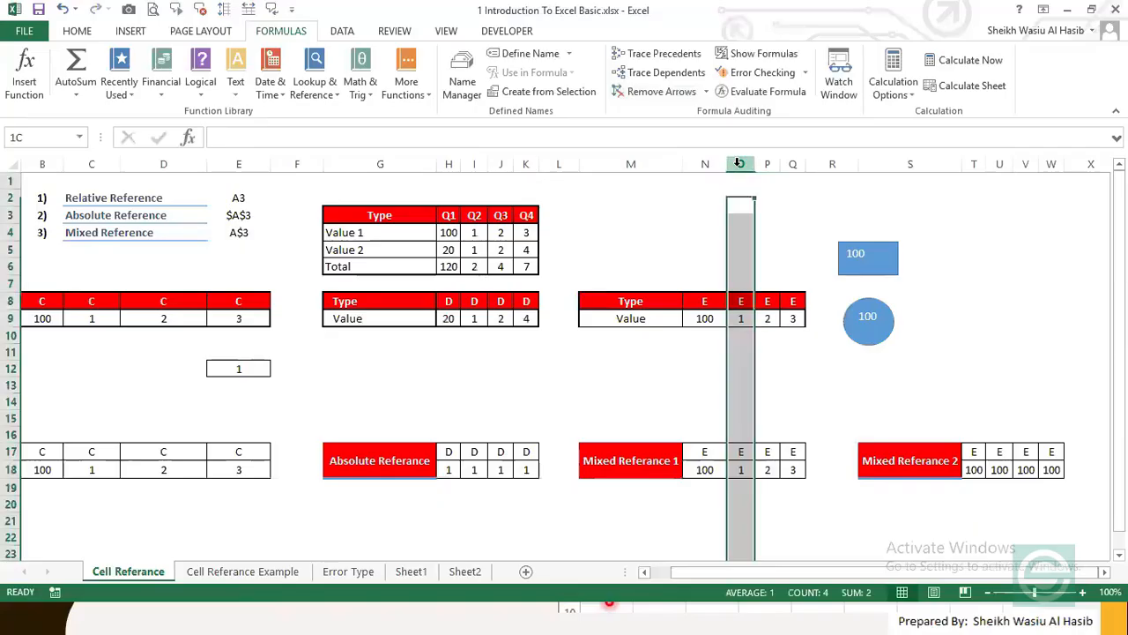
left_click(767, 318)
left_click(764, 163)
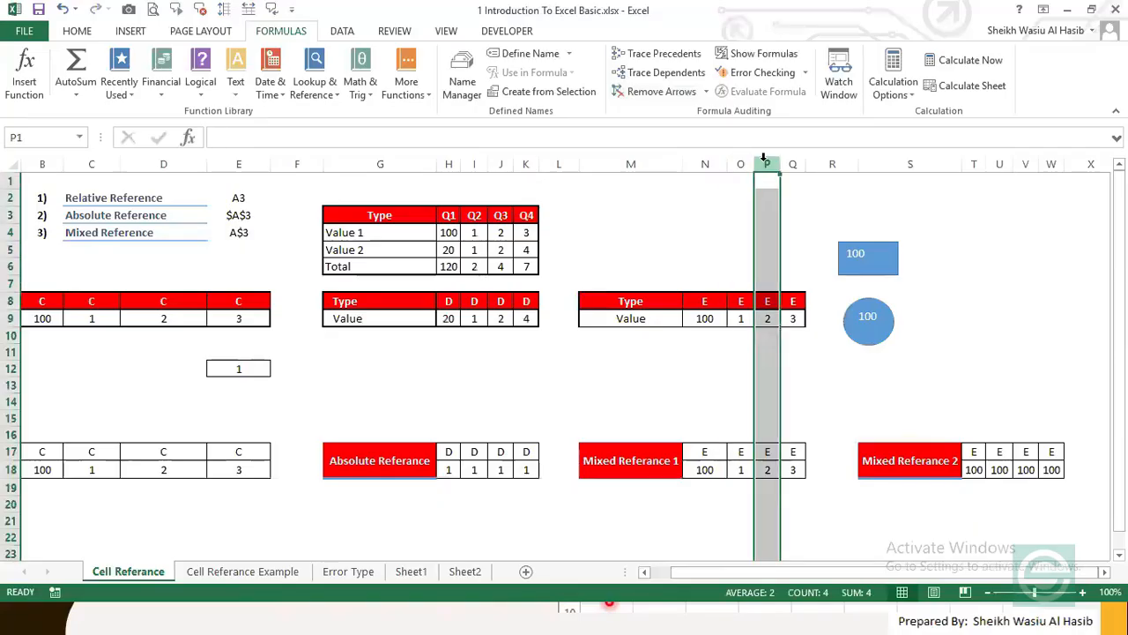
left_click(792, 318)
left_click(792, 164)
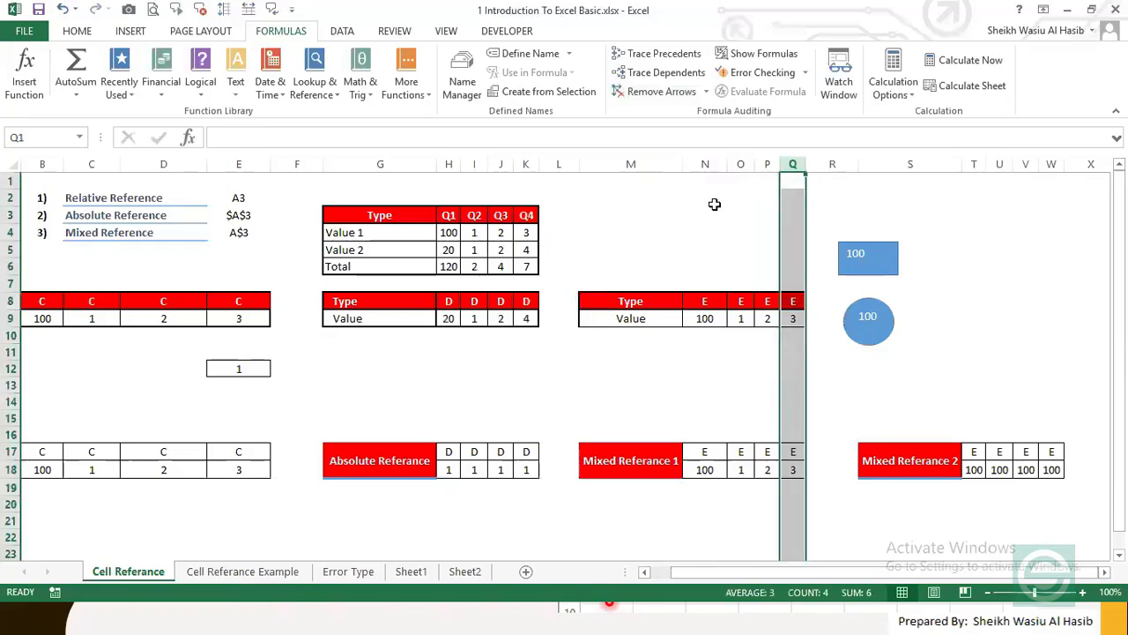
left_click(705, 164)
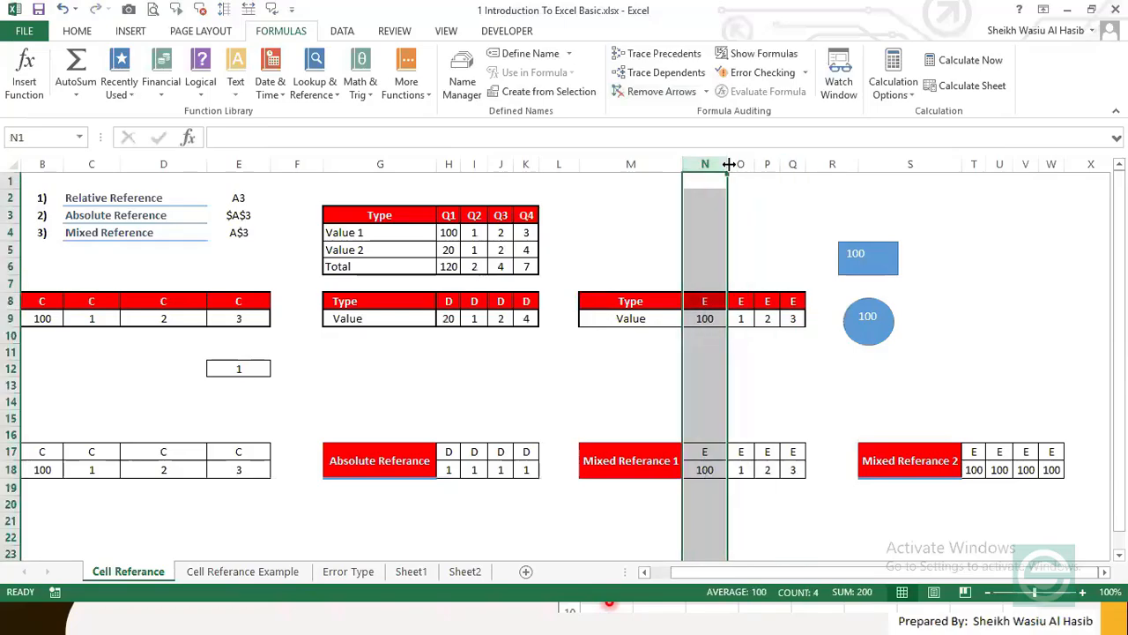
Step: Match the source cells O9, P9 and Q9 with the mixed formulas in N18 and O18
left_click(744, 318)
left_click(767, 319)
left_click(790, 319)
left_click(706, 469)
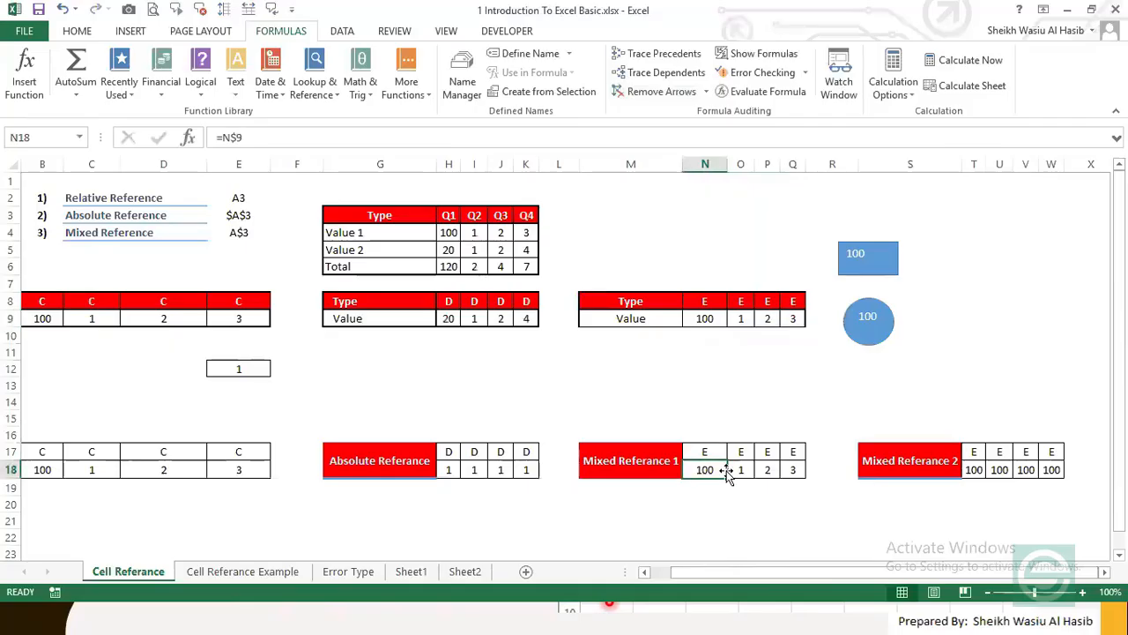
left_click(740, 469)
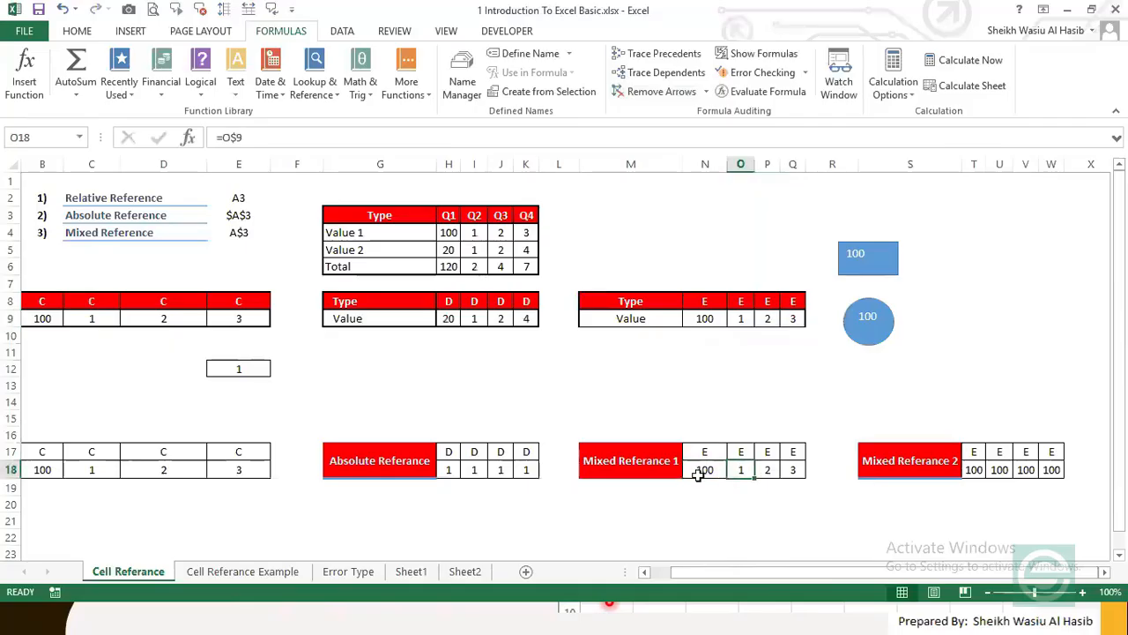
left_click(698, 473)
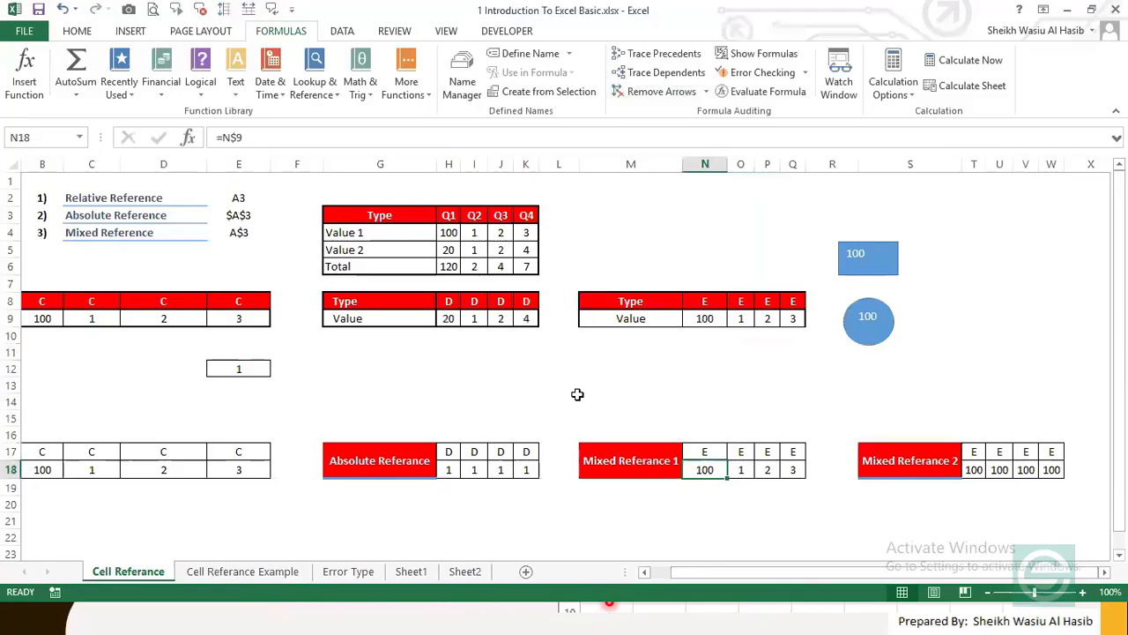
left_click(587, 348)
key("ctrl+t")
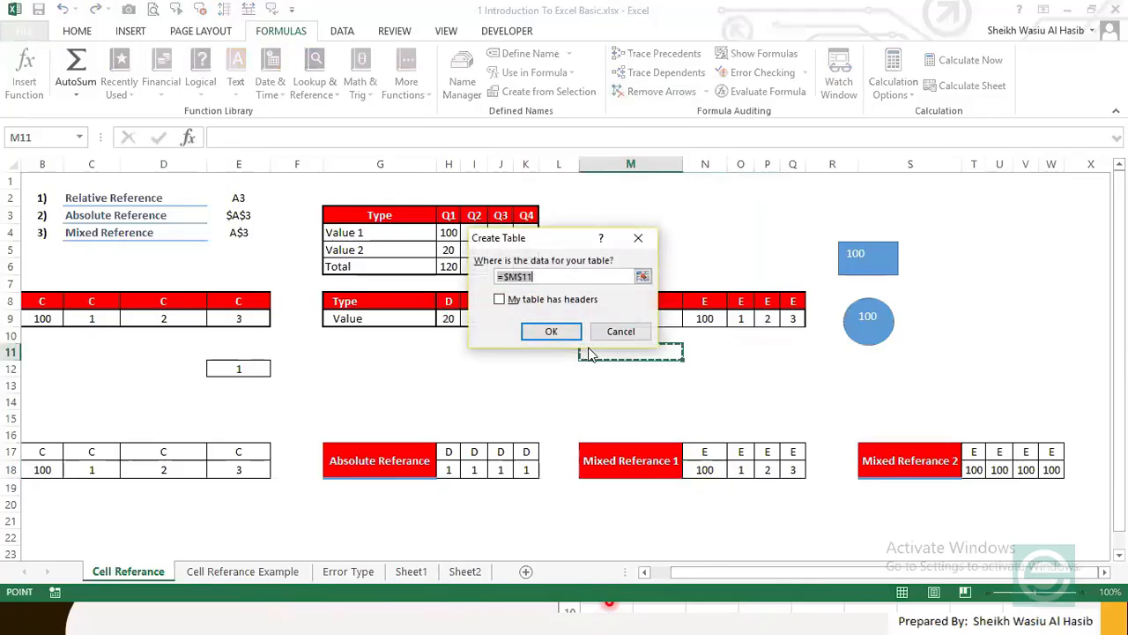
left_click(618, 330)
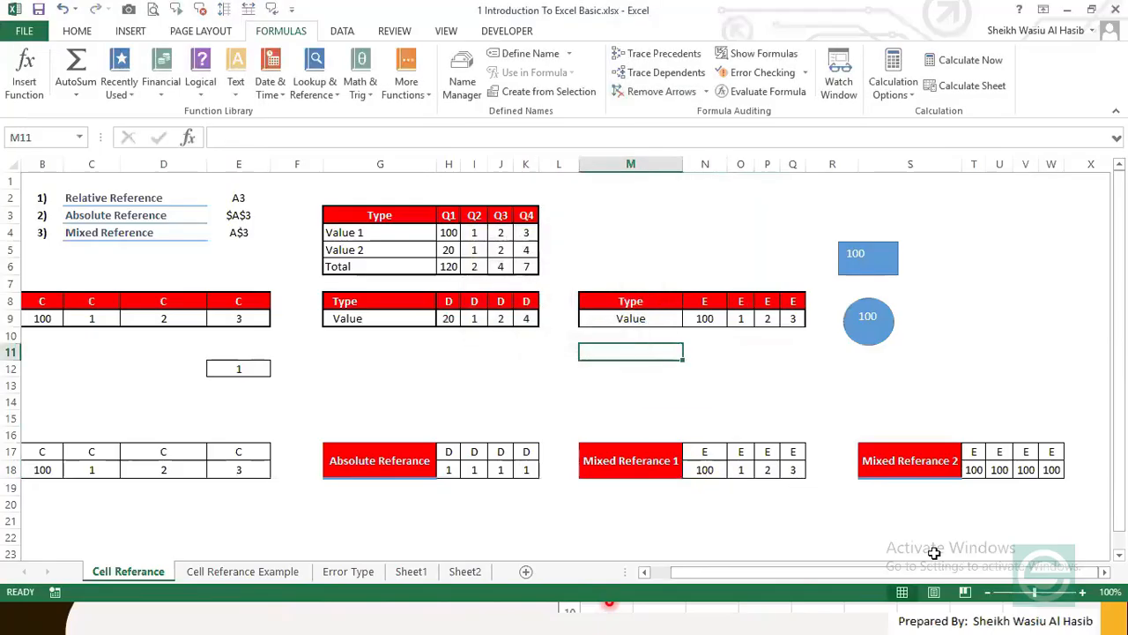
Step: Bring up the Cell Reference slide show and accept the folder selection for the recorded files
key("alt+Tab")
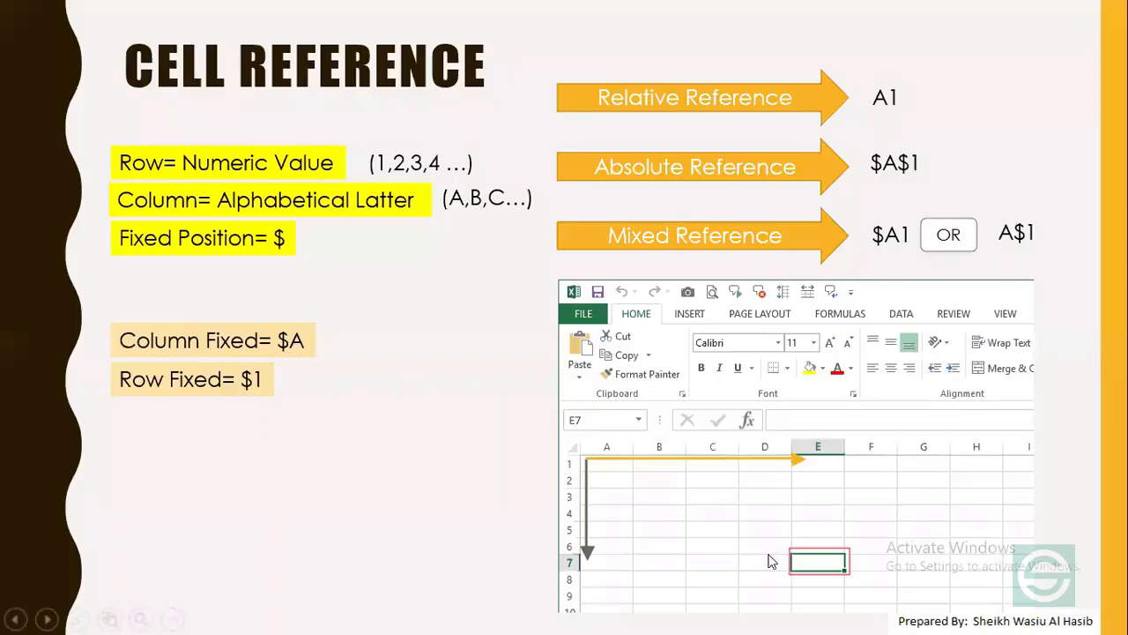
key("super")
left_click(856, 616)
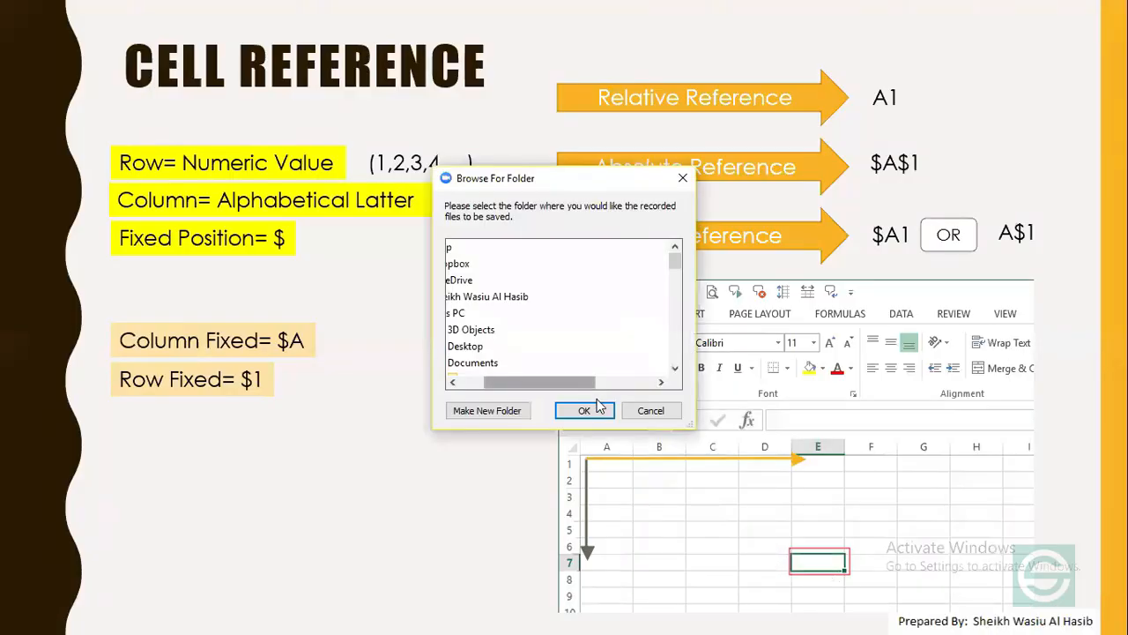
left_click(583, 410)
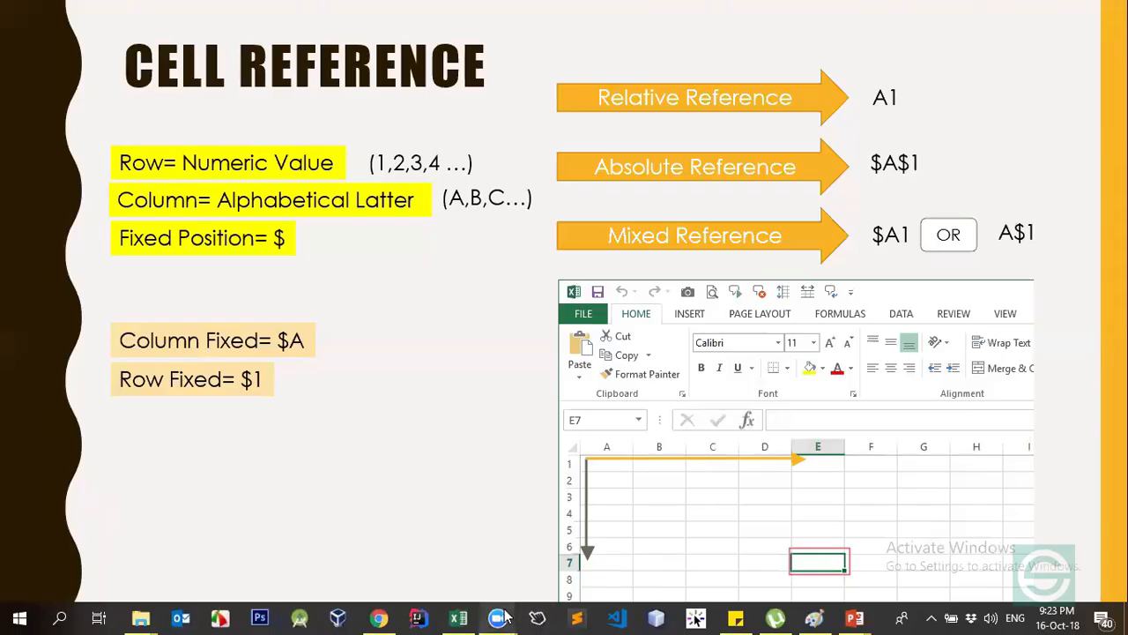
Step: Check the open Zoom and PowerPoint windows and return to the Excel workbook's Cell Referance sheet
mouse_move(502, 617)
mouse_move(517, 544)
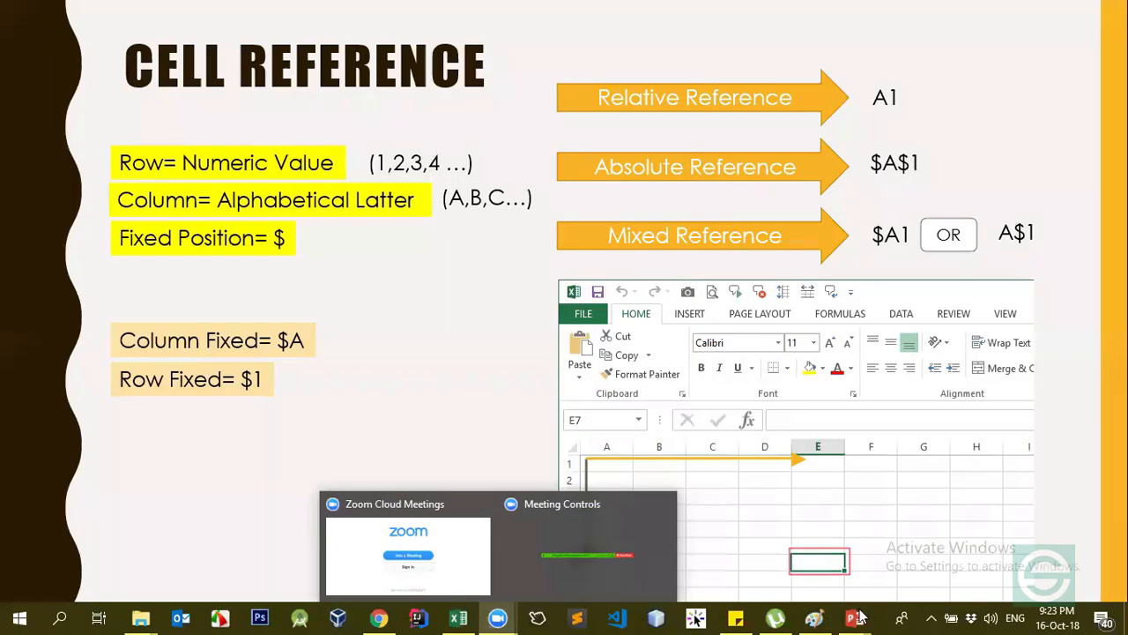
mouse_move(861, 616)
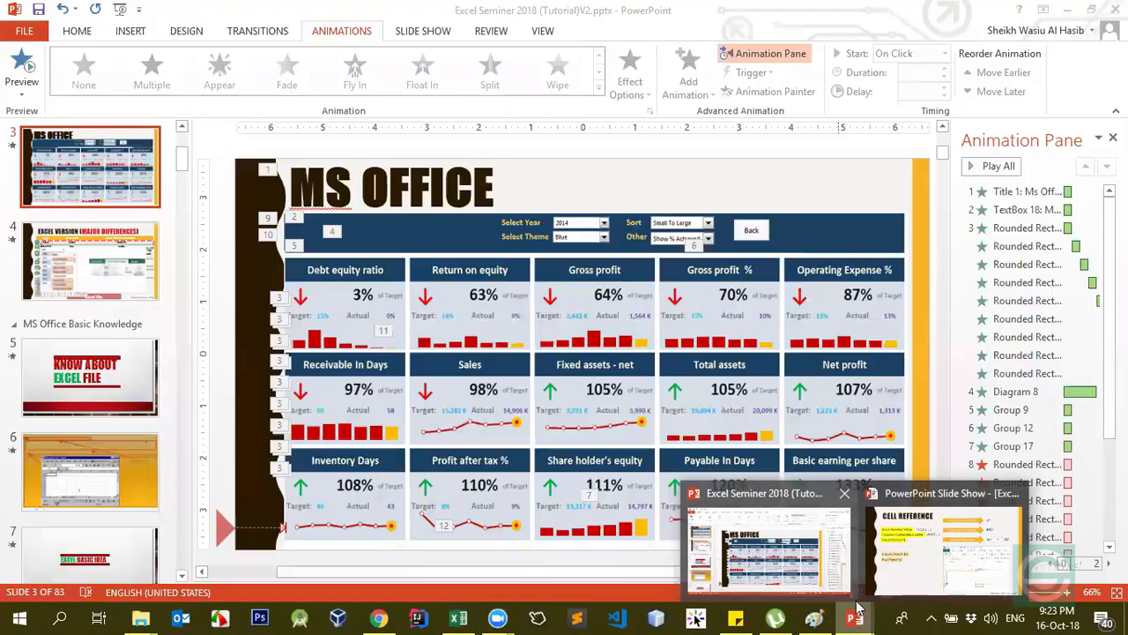
left_click(942, 543)
key("super")
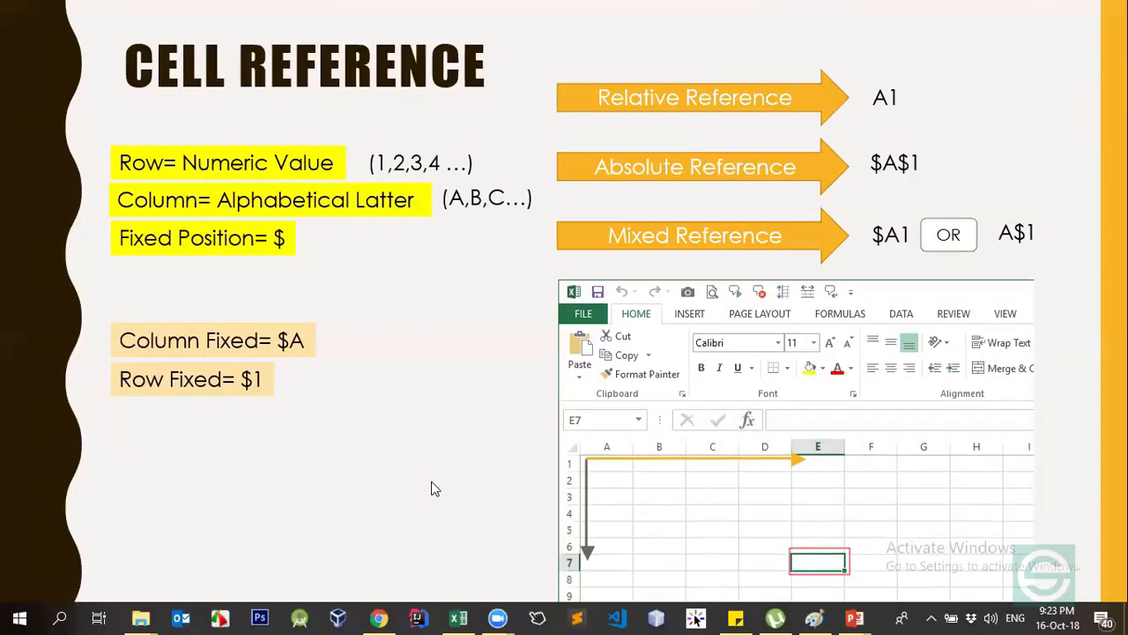
left_click(463, 615)
left_click(596, 415)
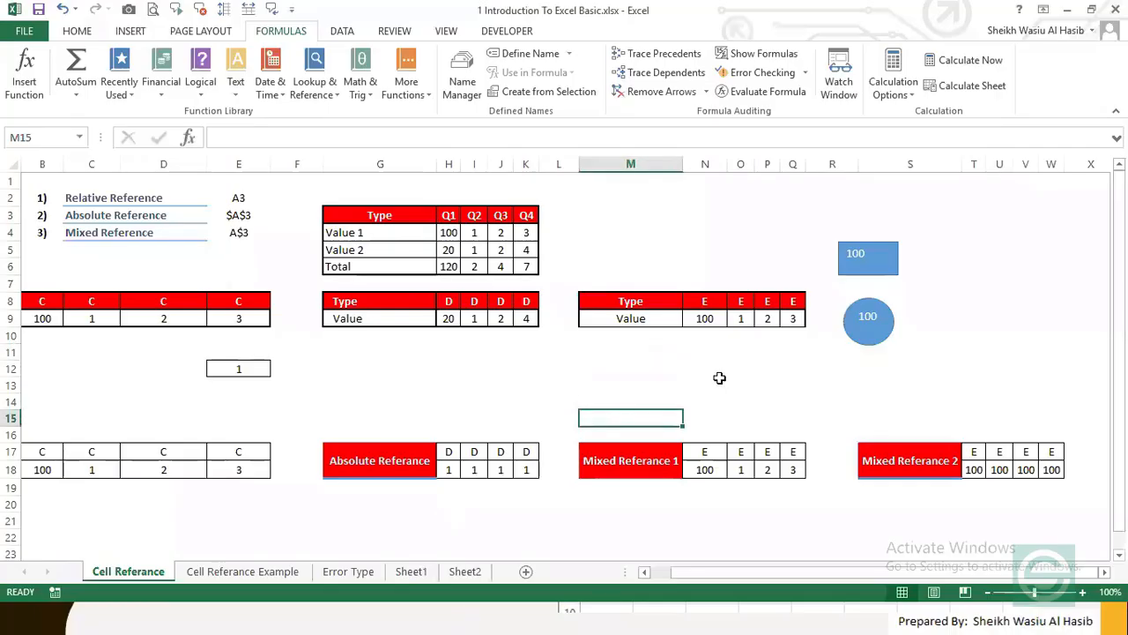
Step: Go through the Mixed Referance 1 formulas from N18 to Q18 repeatedly, comparing their column letters and locked row
left_click(705, 469)
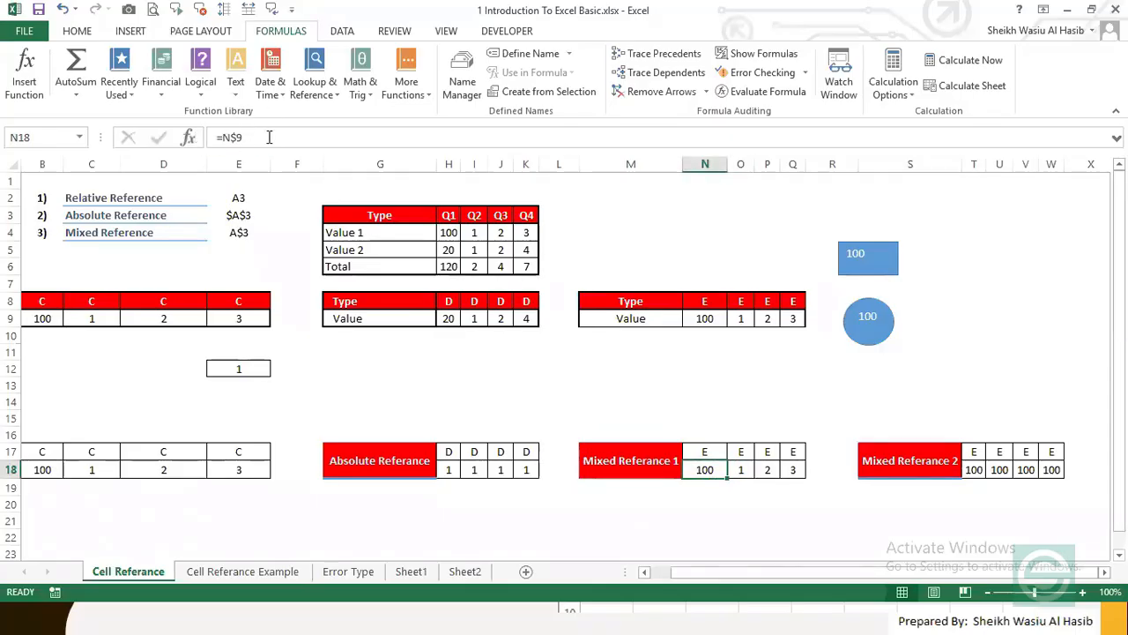
key("Right")
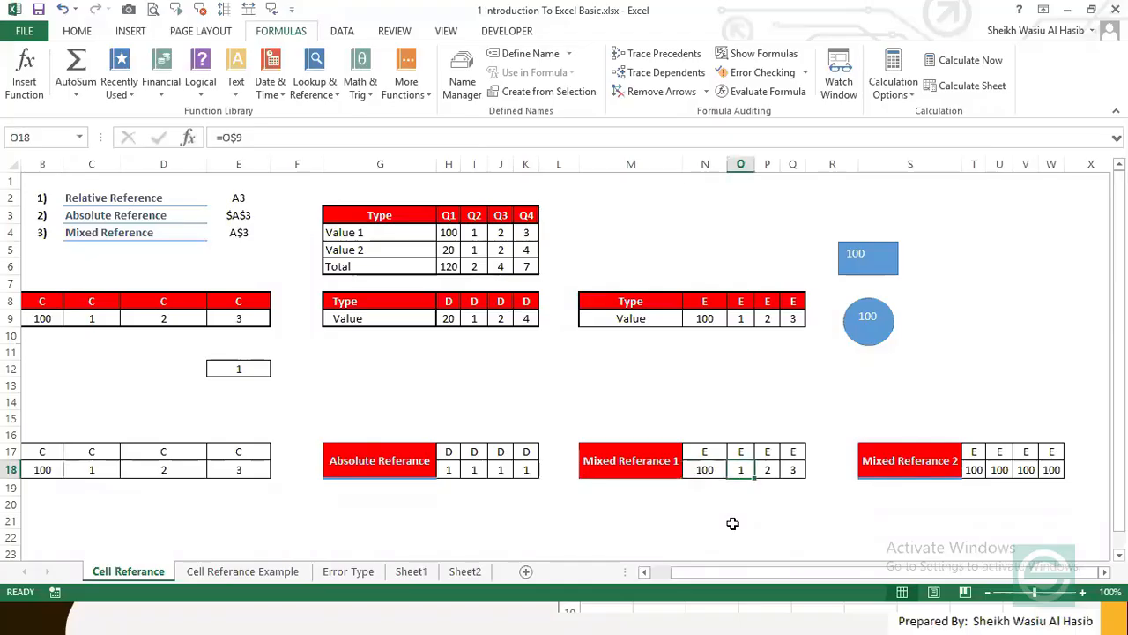
key("Right")
key("Right")
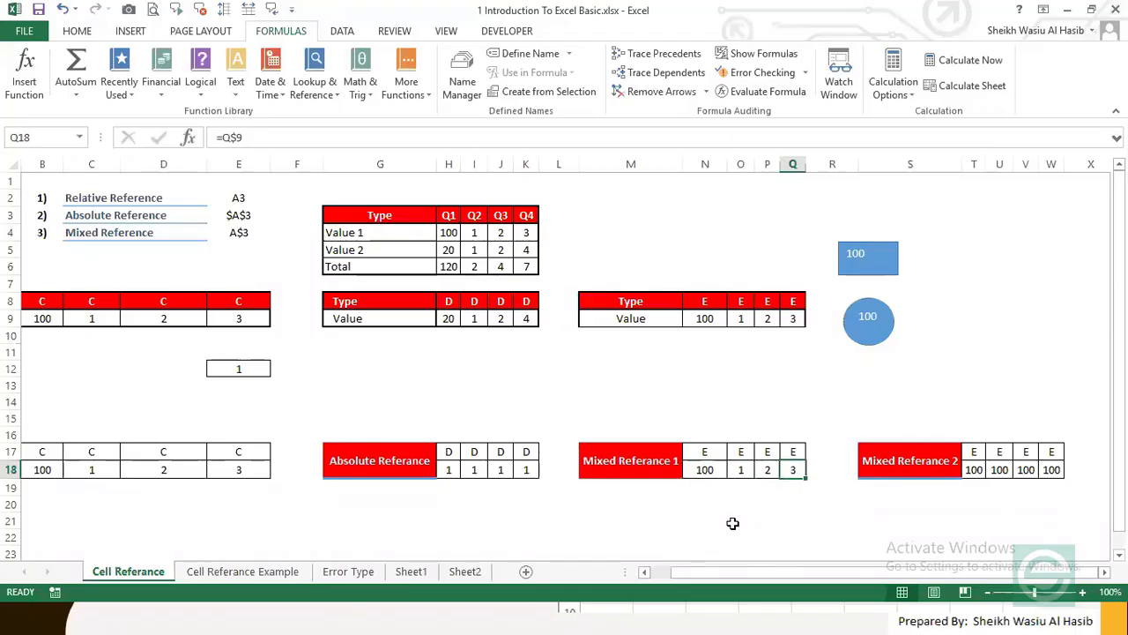
key("Left")
key("Left")
key("Left")
key("Right")
key("Right")
key("Right")
key("Left")
key("Left")
key("Left")
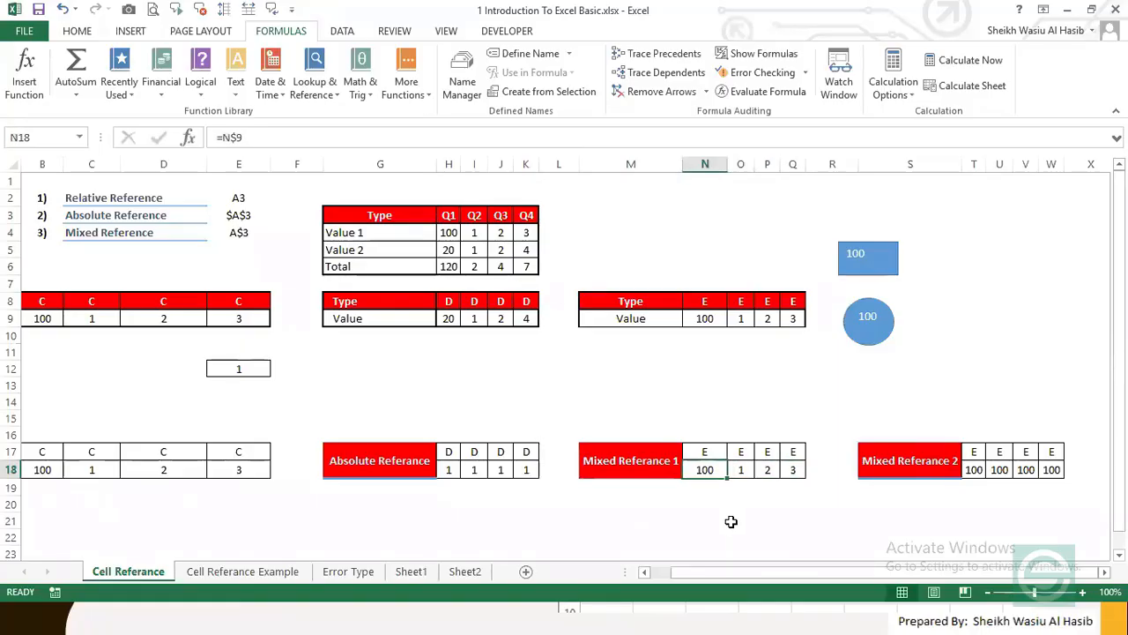
Step: Enter 1 in each cell of N10:Q10 below the mixed reference source values
left_click(715, 342)
type("1")
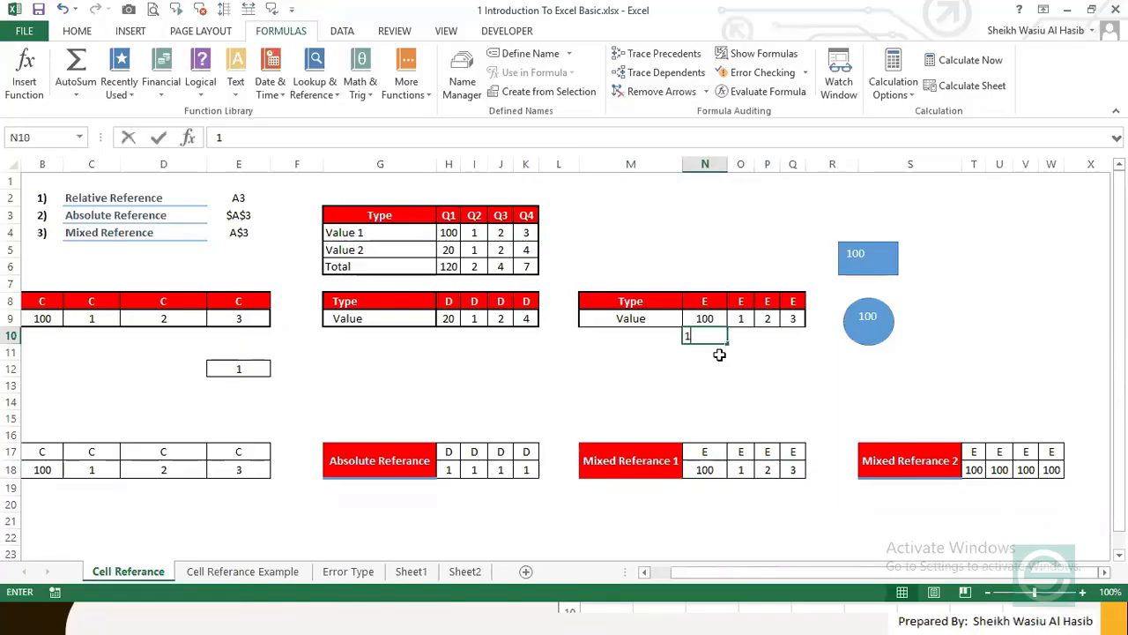
left_click(734, 336)
type("1")
left_click(783, 336)
type("1")
key("Left")
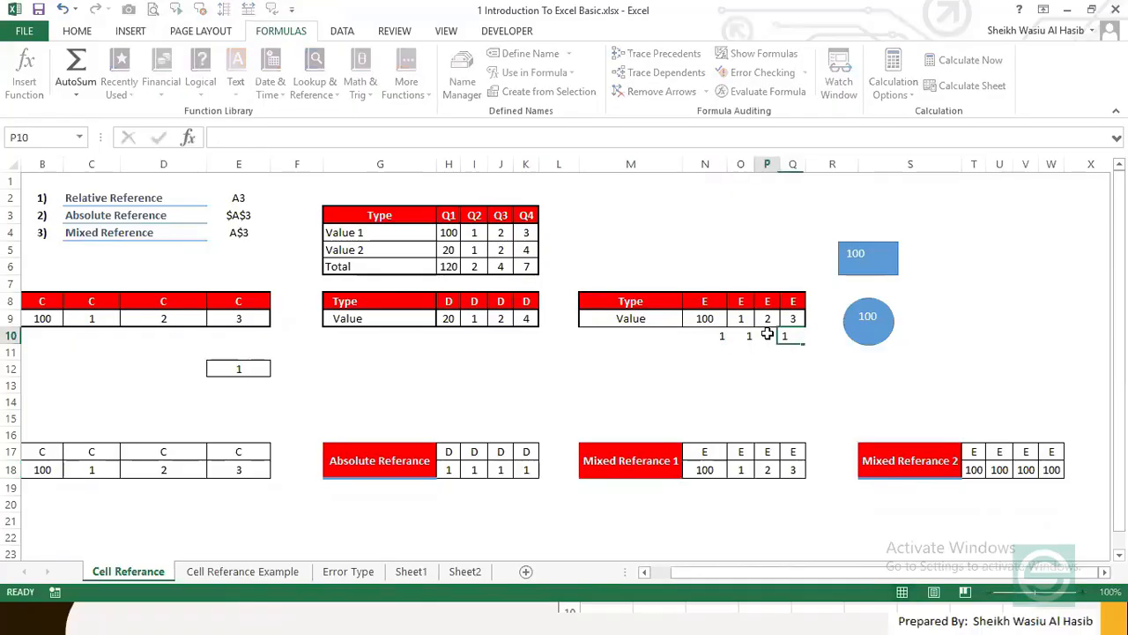
type("1")
left_click(781, 367)
Step: Copy the row-locked formula from N18 down to N19 and inspect which source cell it references
left_click(704, 470)
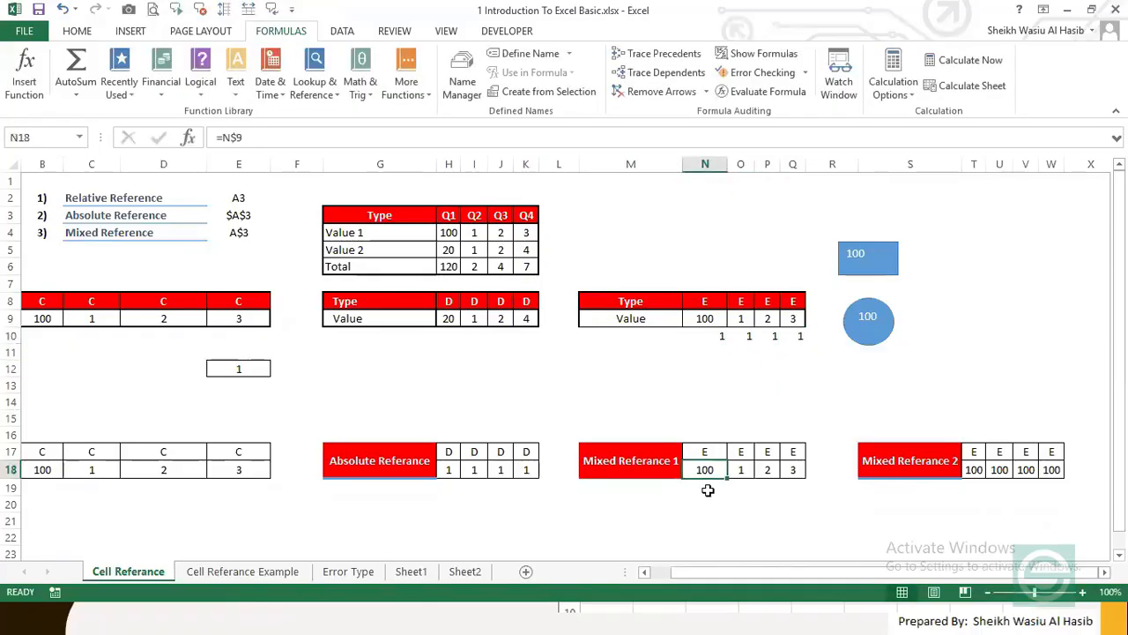
key("ctrl+c")
left_click(708, 487)
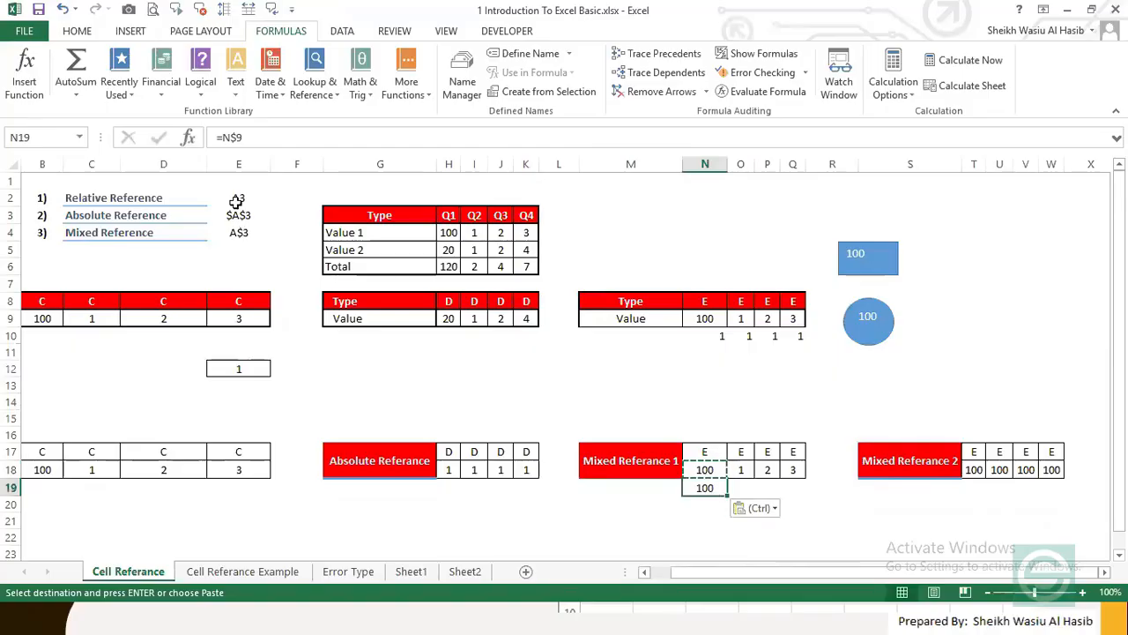
left_click(230, 139)
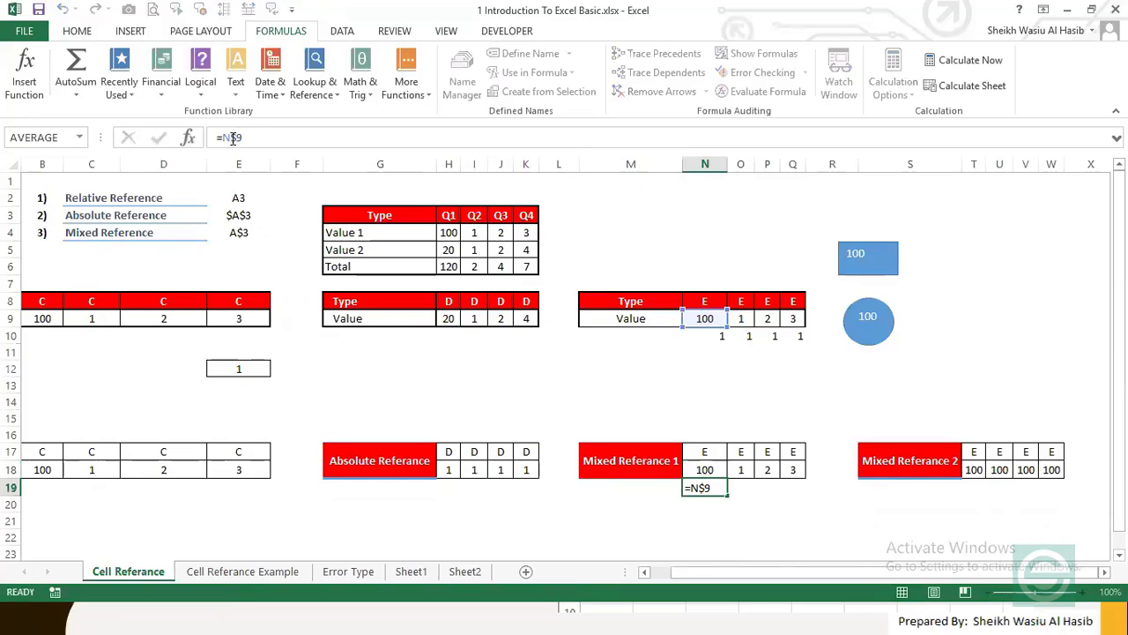
key("Return")
Step: Change the formula in N18 to =N9, copy it down to N19 and inspect the reference there
key("Up")
key("Up")
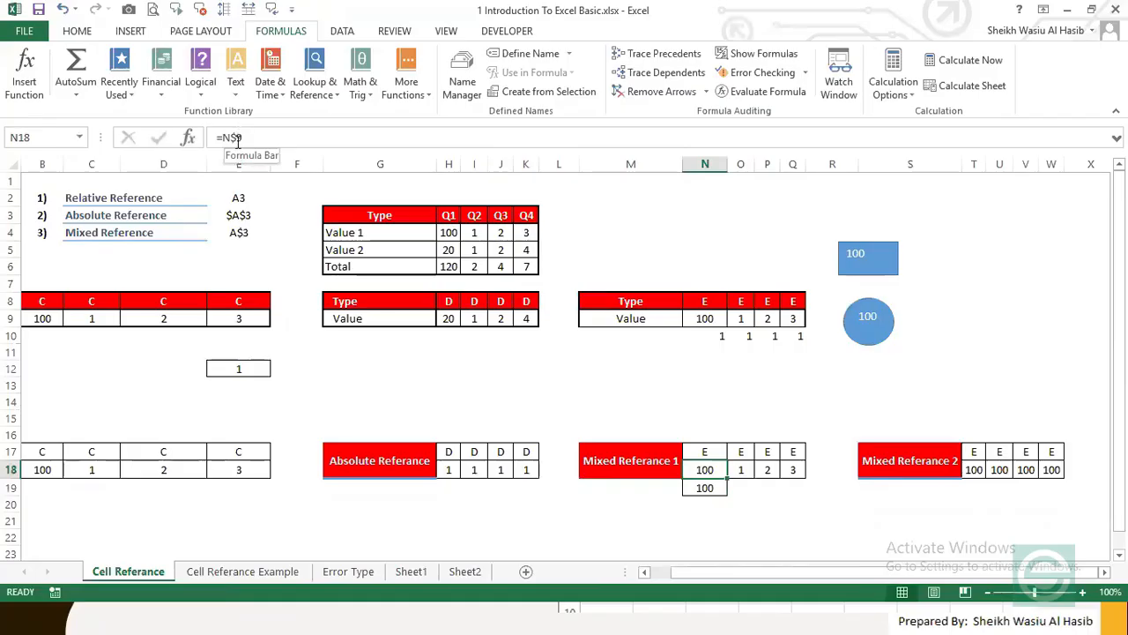
left_click(236, 138)
key("BackSpace")
key("ctrl+Return")
key("ctrl+c")
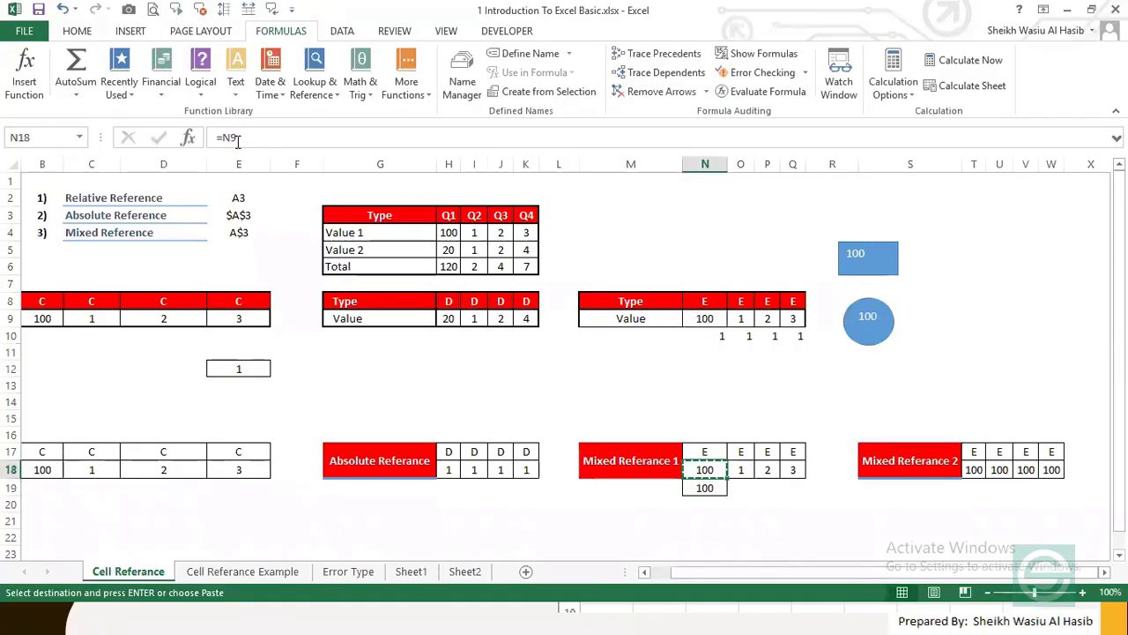
key("Down")
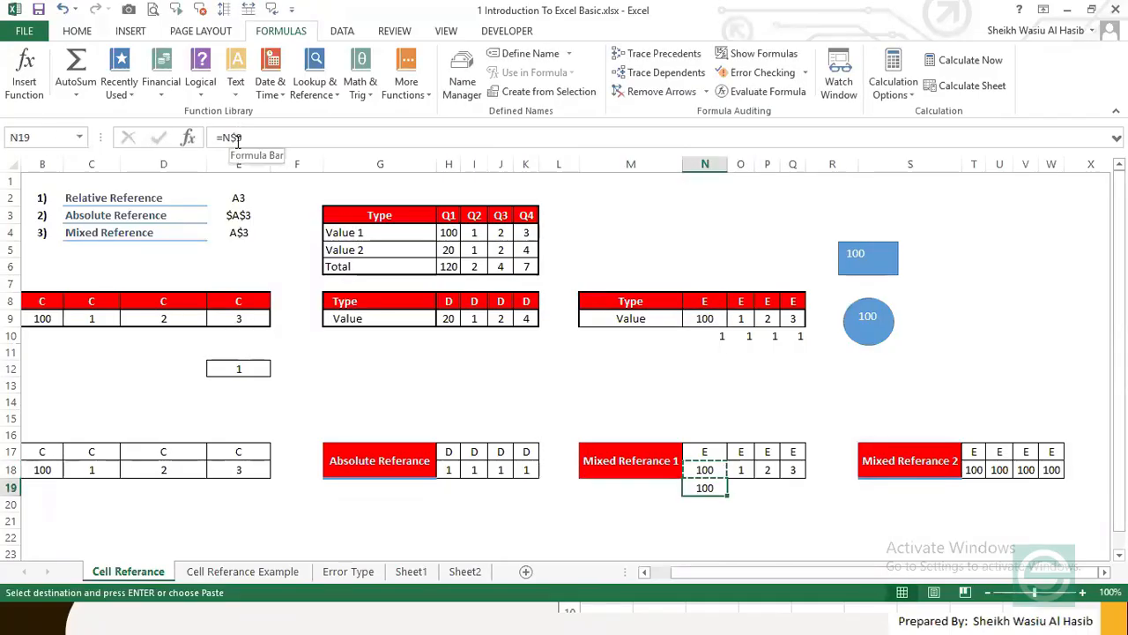
key("Return")
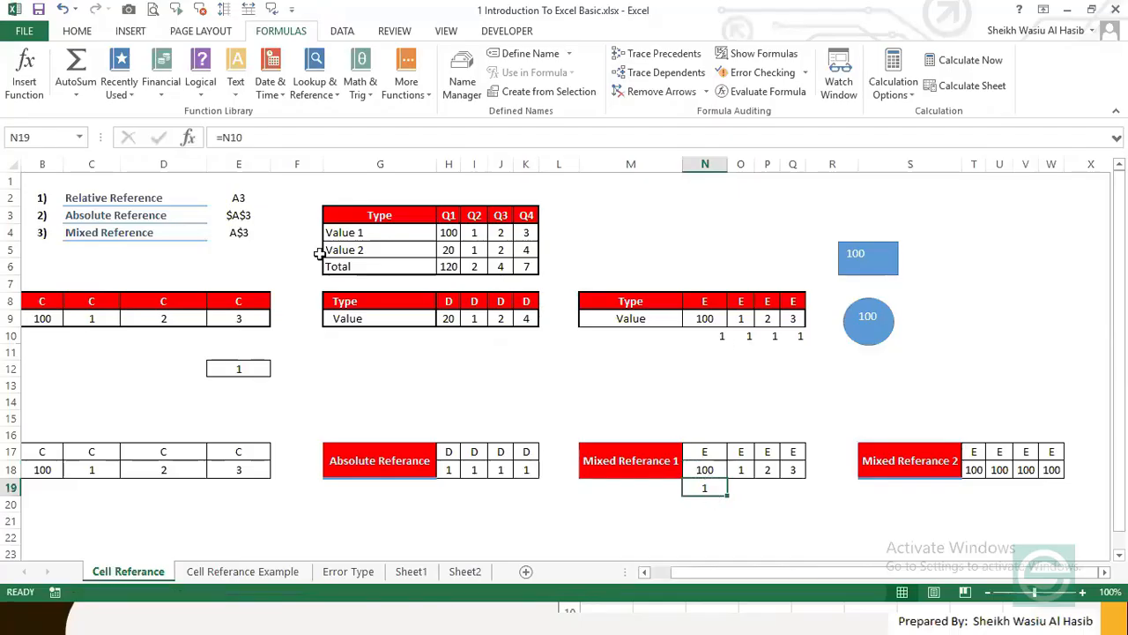
key("F2")
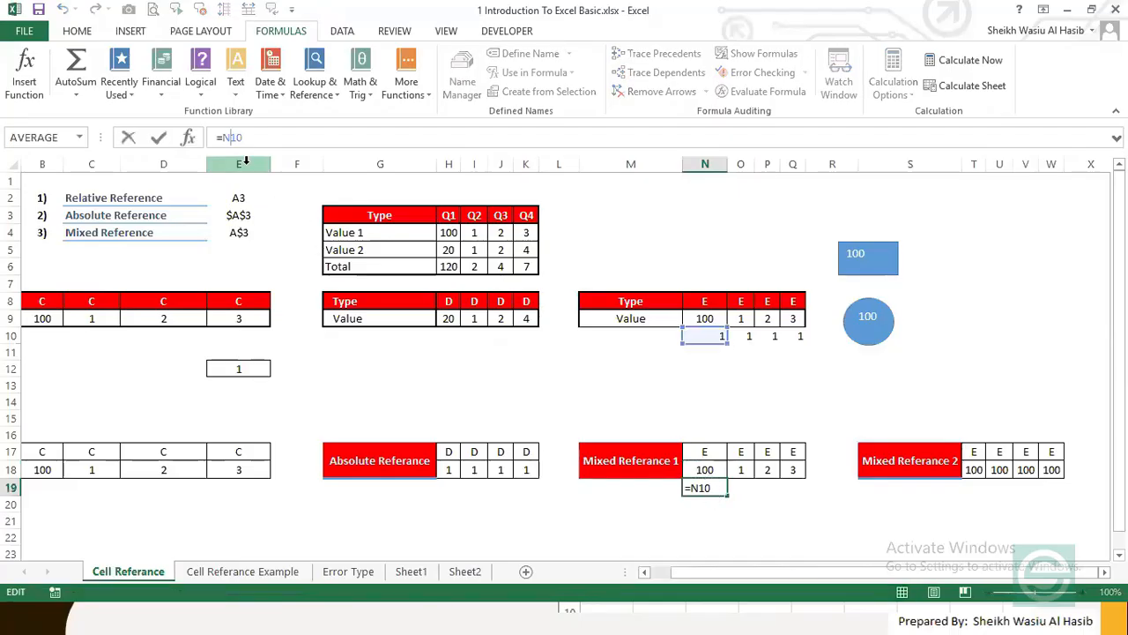
key("Return")
key("Up")
Step: Restore the row lock in N18 with =N$9 and highlight row 9 as the row it fixes
key("Up")
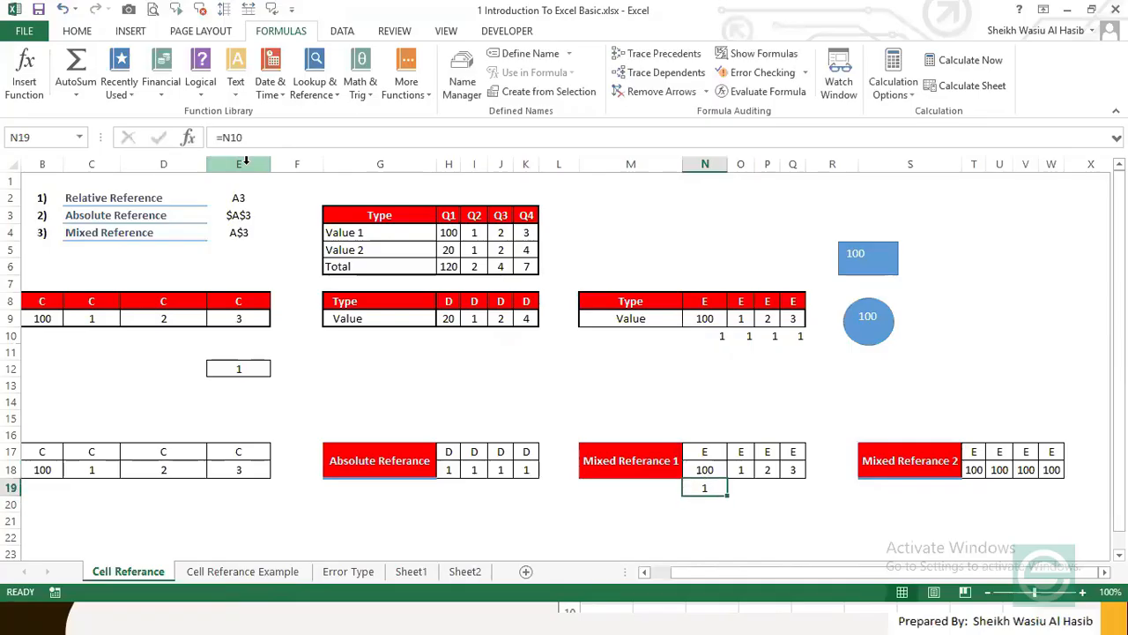
left_click(232, 138)
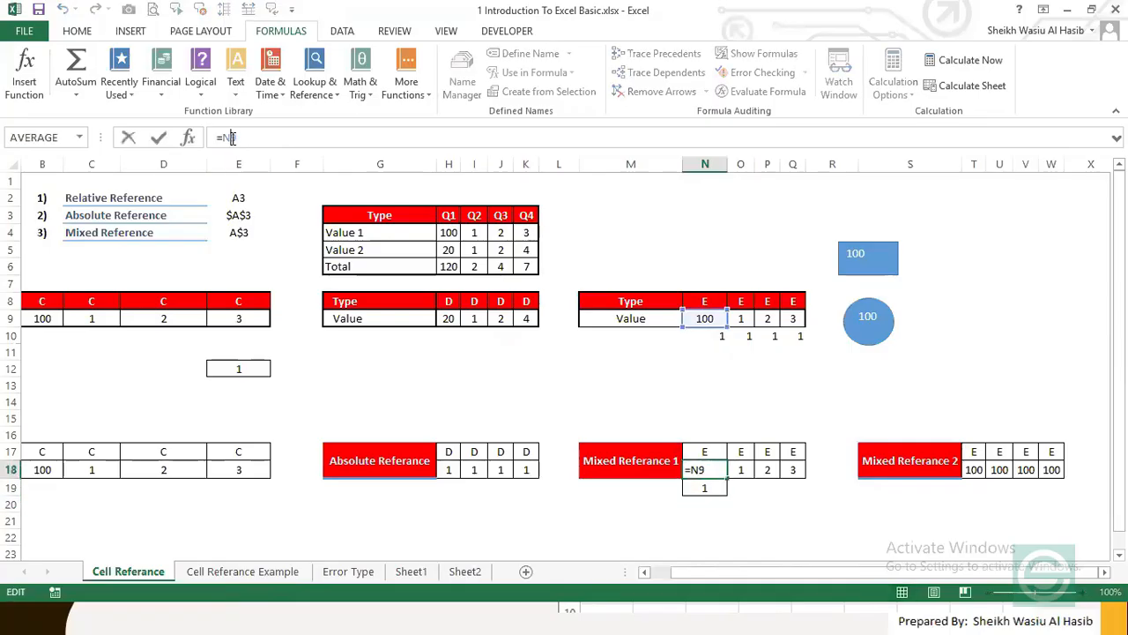
key("Return")
key("Up")
key("ctrl+c")
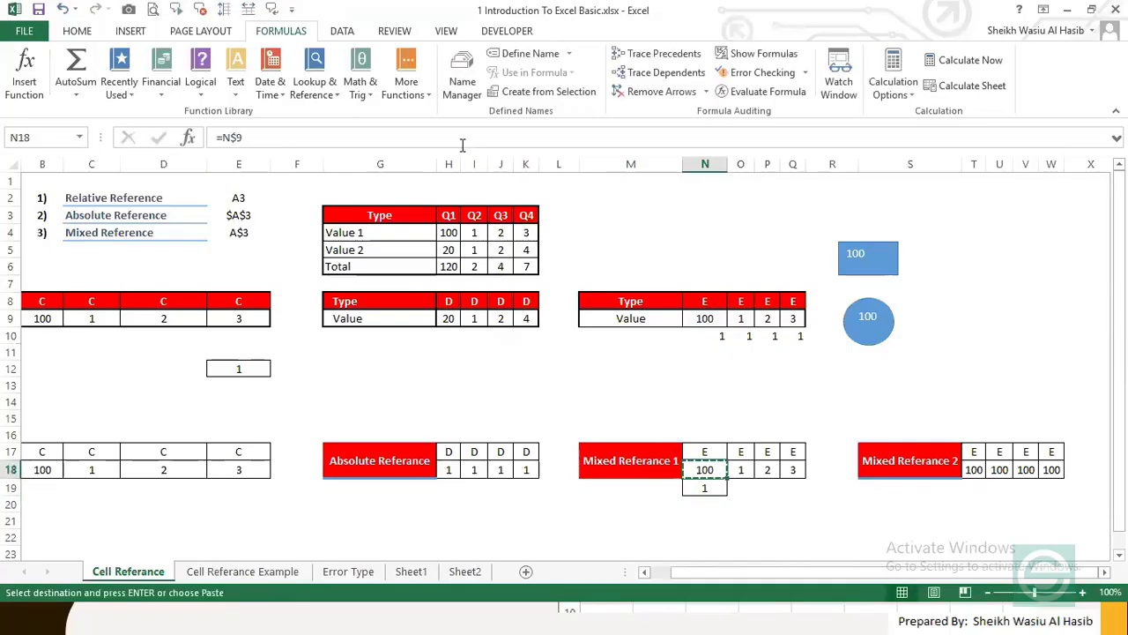
left_click(7, 320)
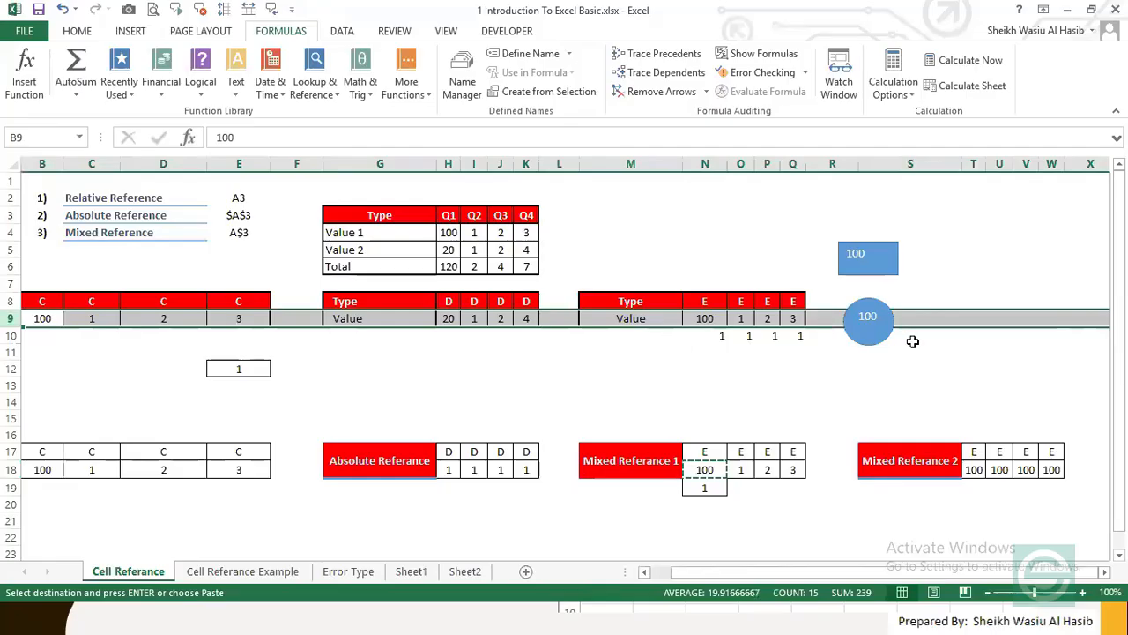
left_click(710, 466)
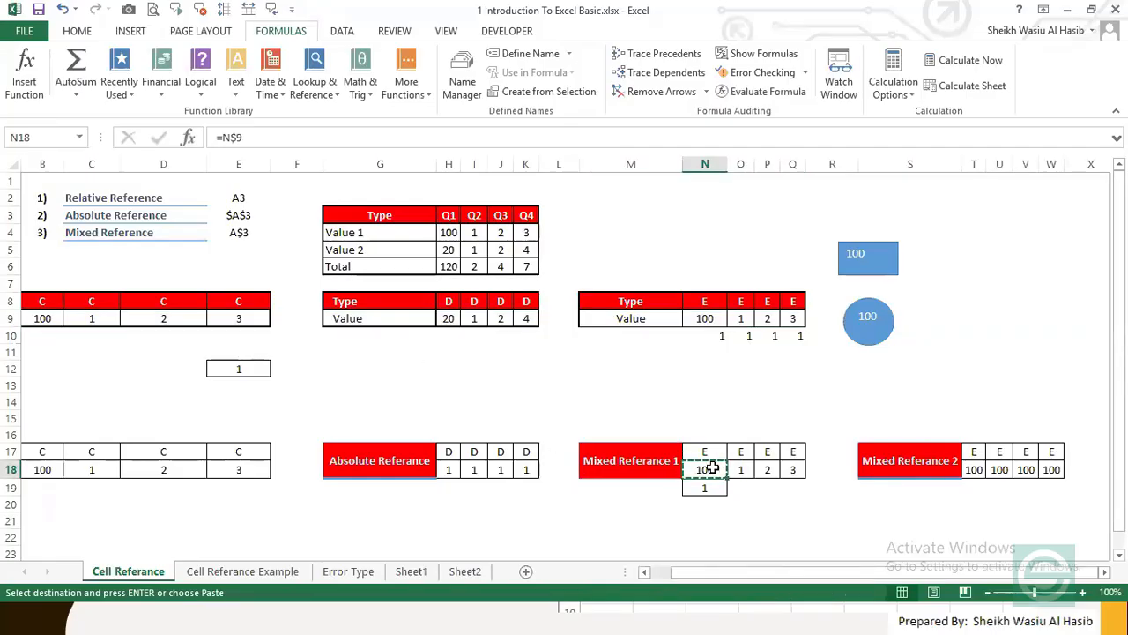
Step: Enter 100 in R9 and move the blue circle away from that cell to around column T
left_click(824, 319)
type("100")
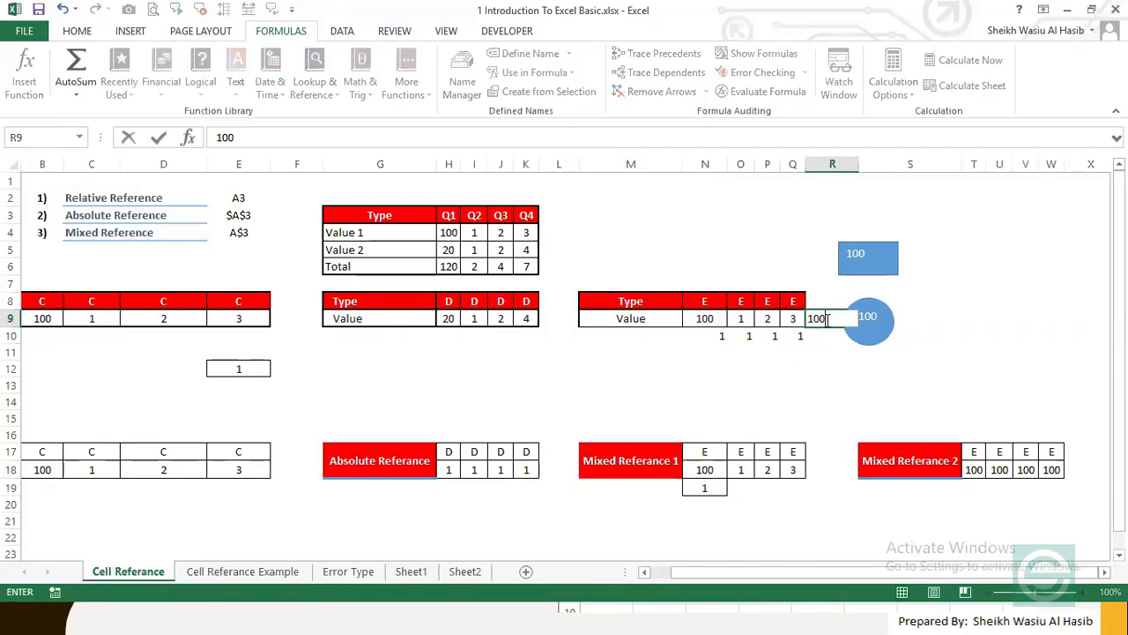
key("Return")
left_click(825, 320)
left_click(882, 324)
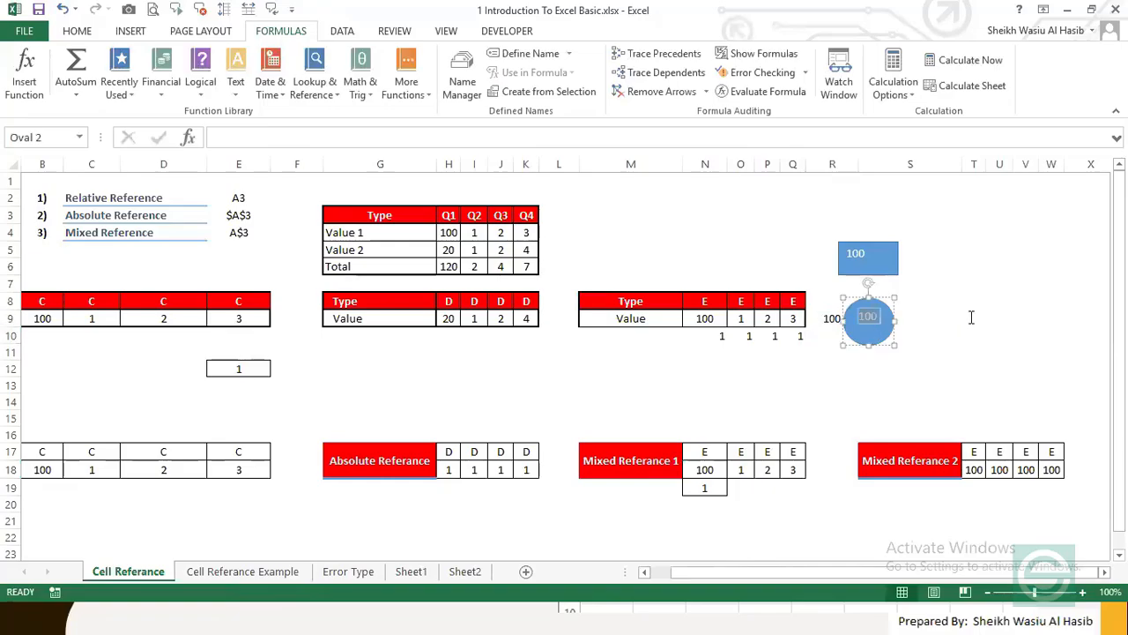
left_click(881, 354)
left_click_drag(882, 331, 1005, 329)
left_click(831, 318)
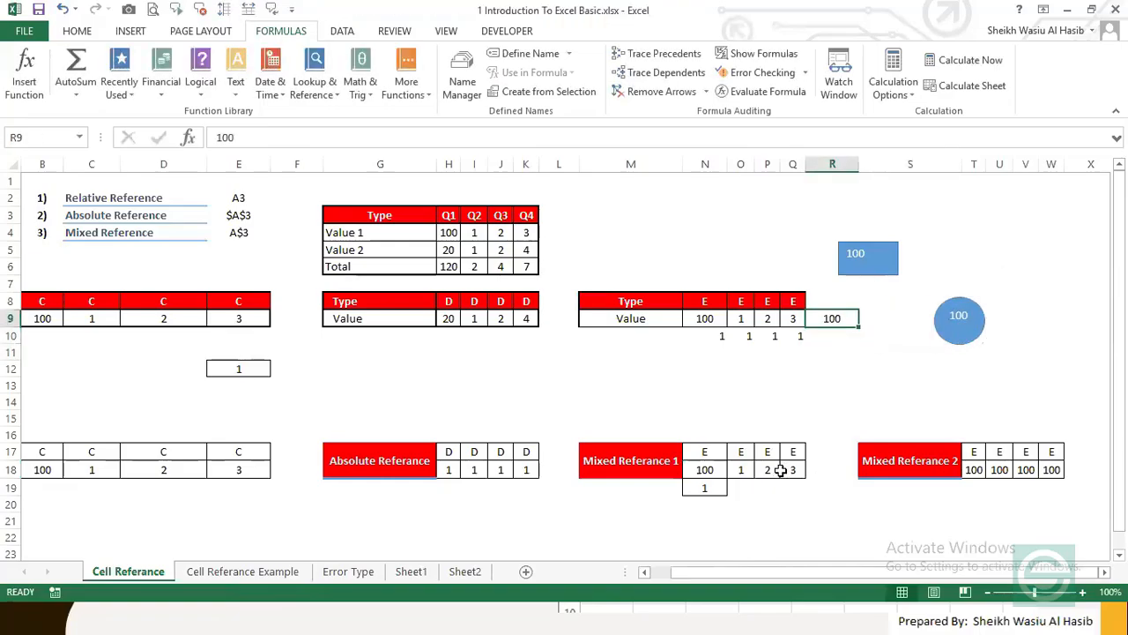
Step: Copy the mixed formula from Q18 into R18 and compare it with N18 along row 18
left_click(794, 472)
key("ctrl+c")
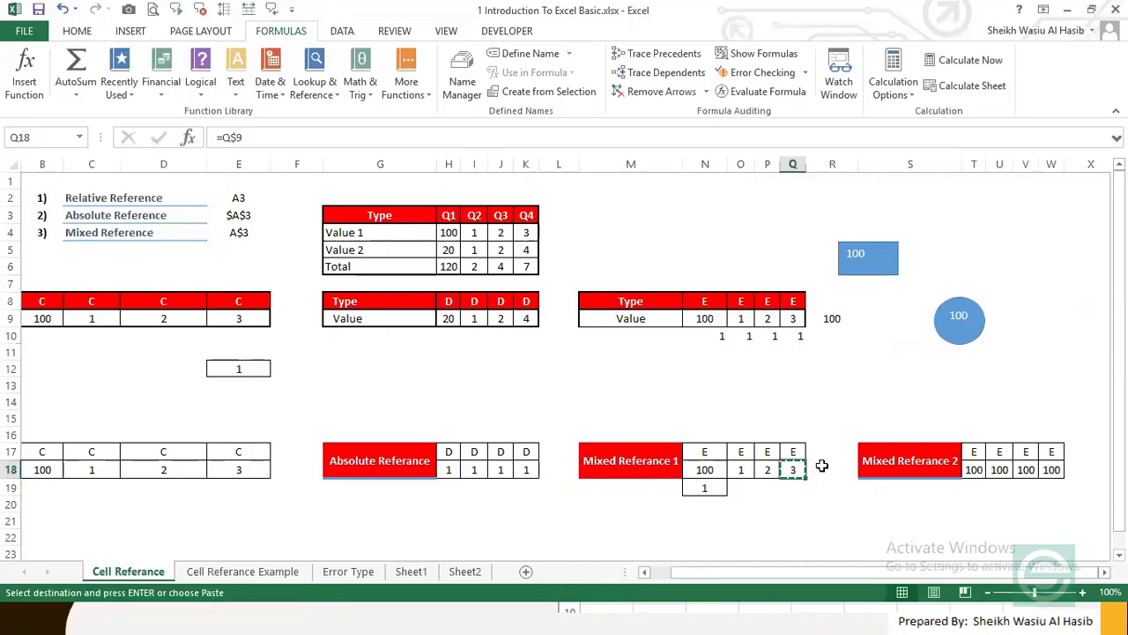
left_click(819, 470)
key("ctrl+v")
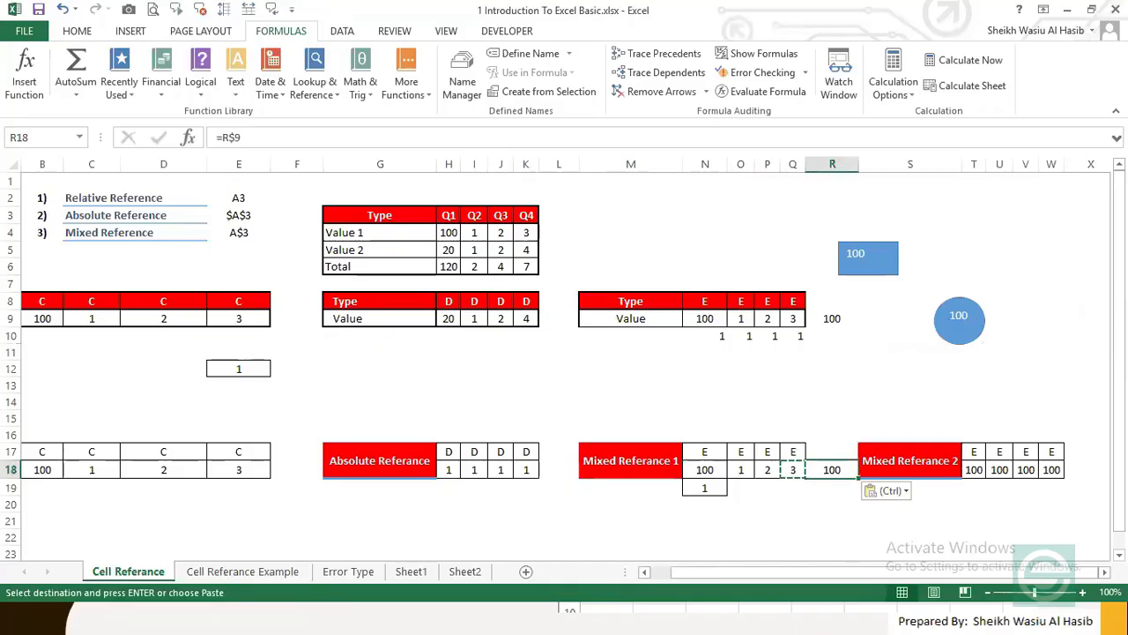
left_click(12, 469)
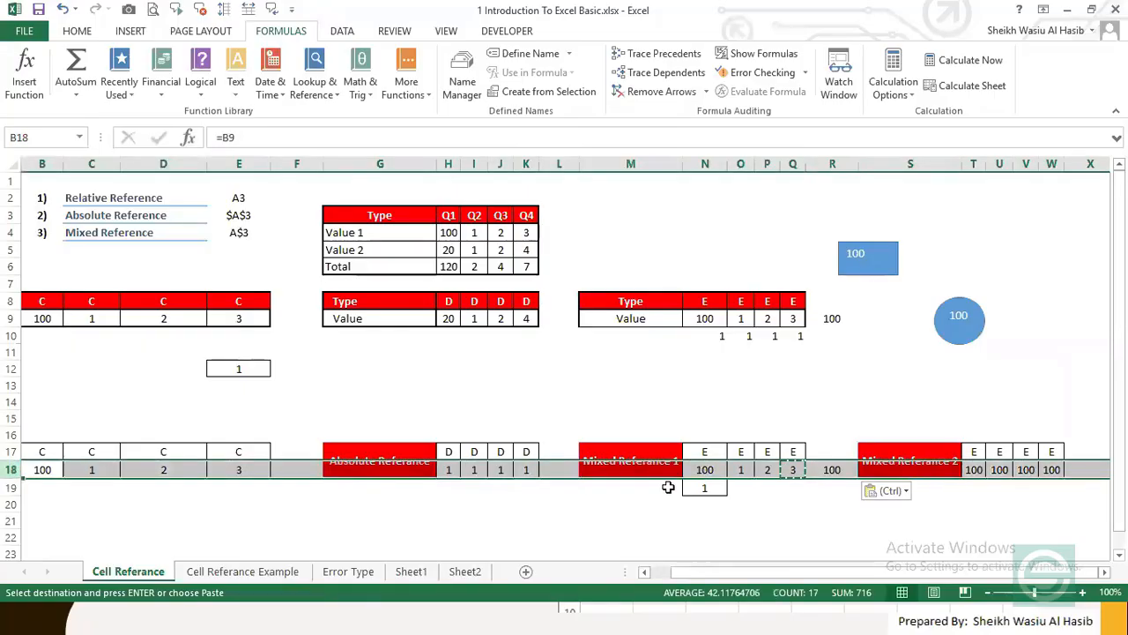
left_click(705, 469)
left_click(833, 470)
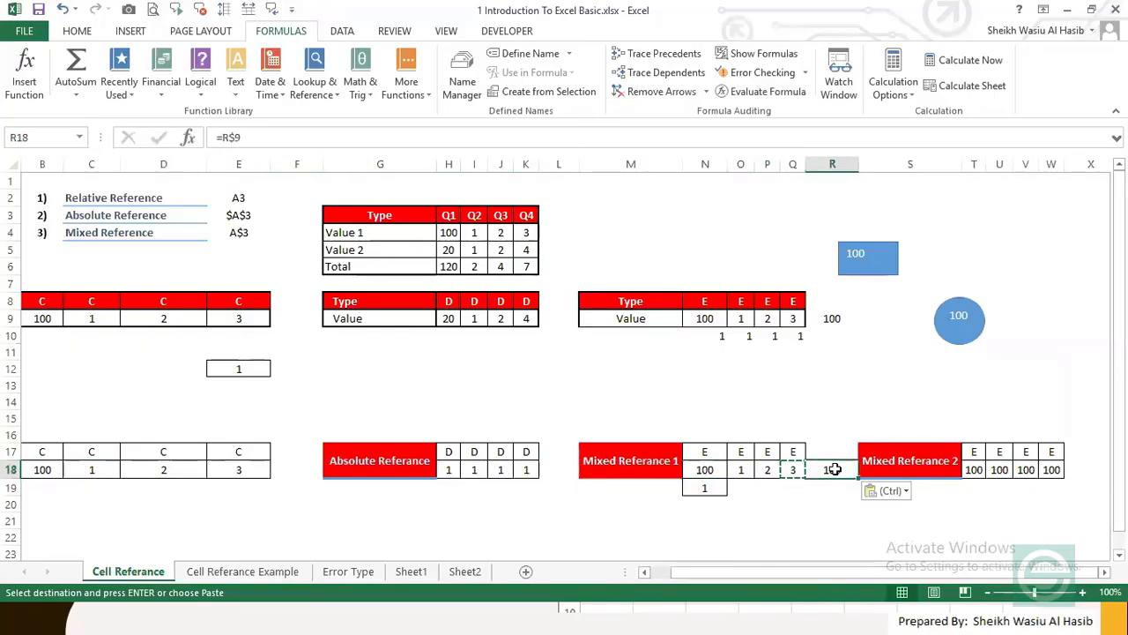
Step: Undo the copy of the mixed formula into R18
key("ctrl")
key("ctrl")
key("ctrl+z")
Step: Inspect the row-locked formula in N18 and the cell N9 it refers to, and compare it with the reference in N19
left_click(723, 450)
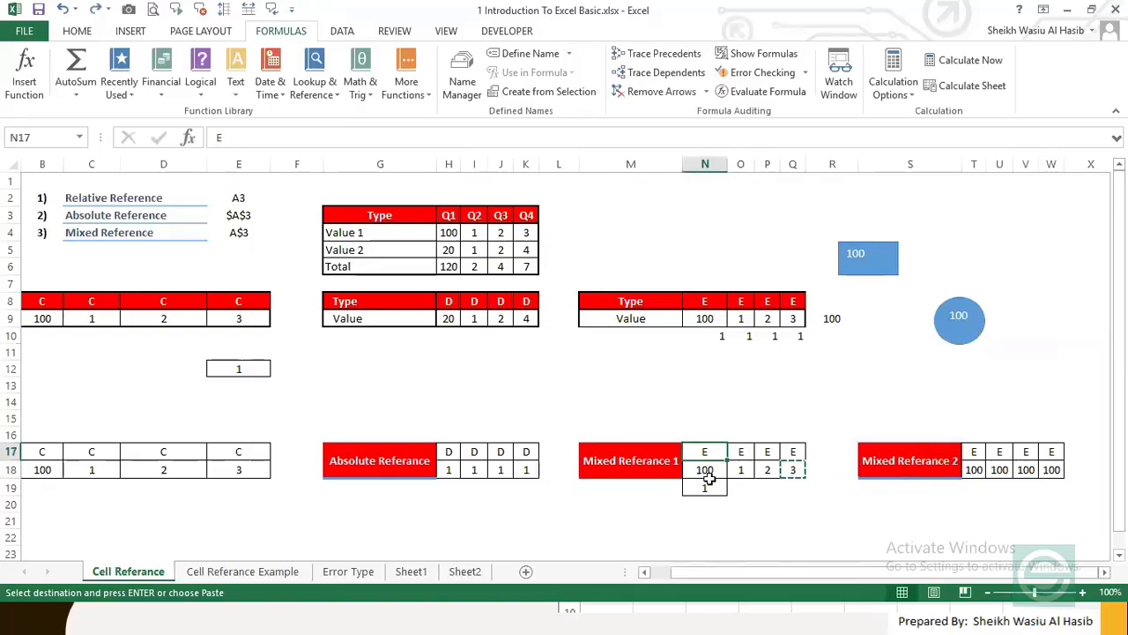
left_click(709, 485)
left_click(707, 319)
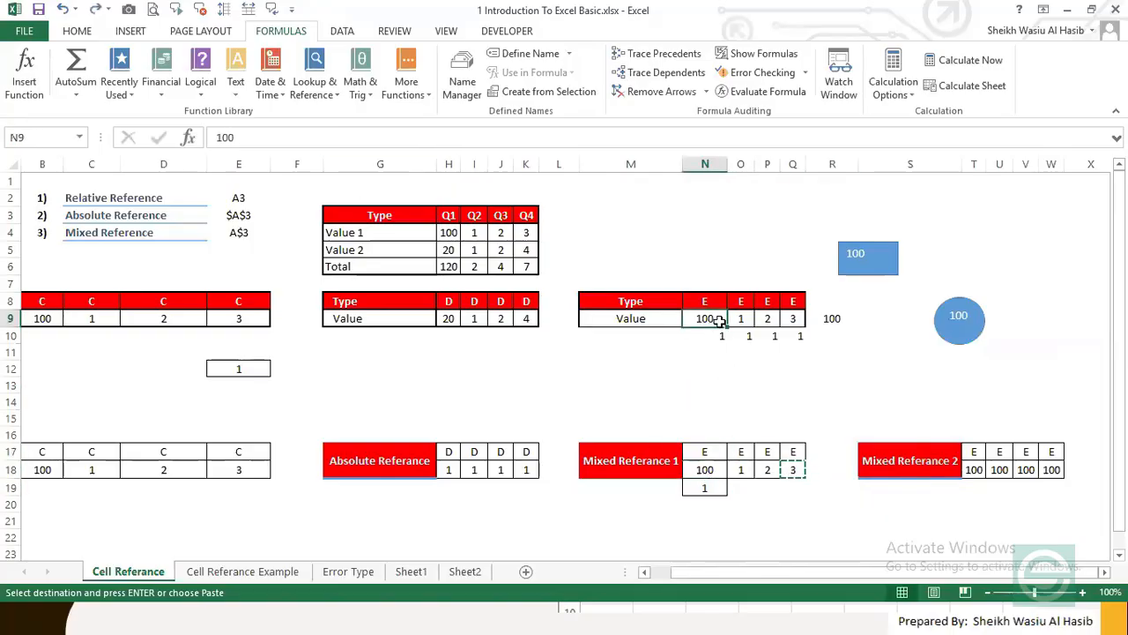
left_click(716, 467)
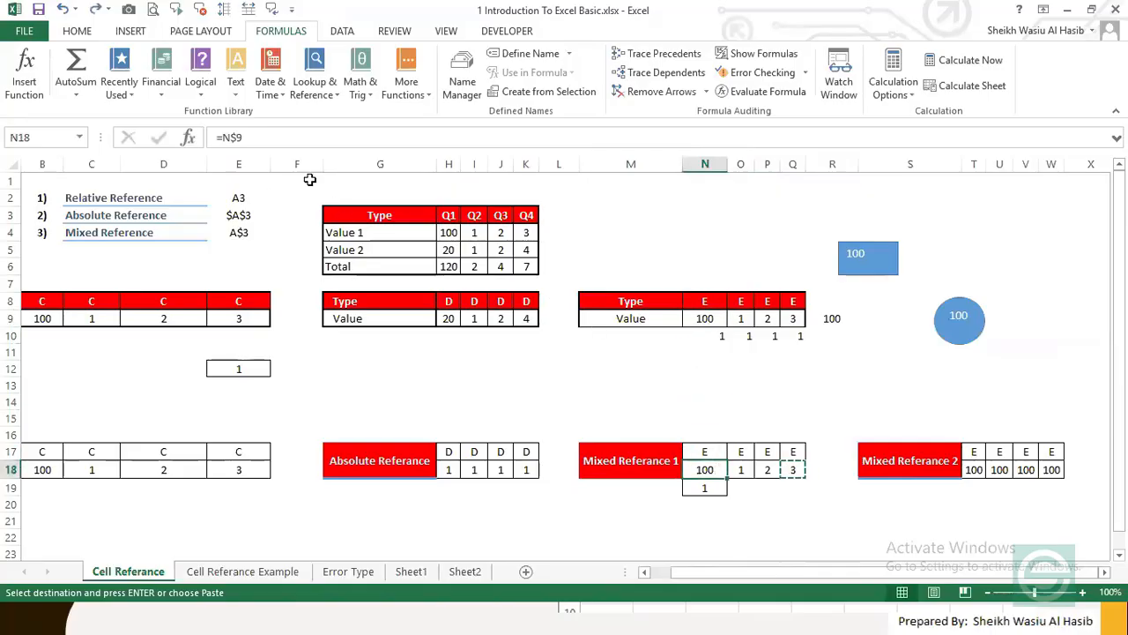
left_click(234, 137)
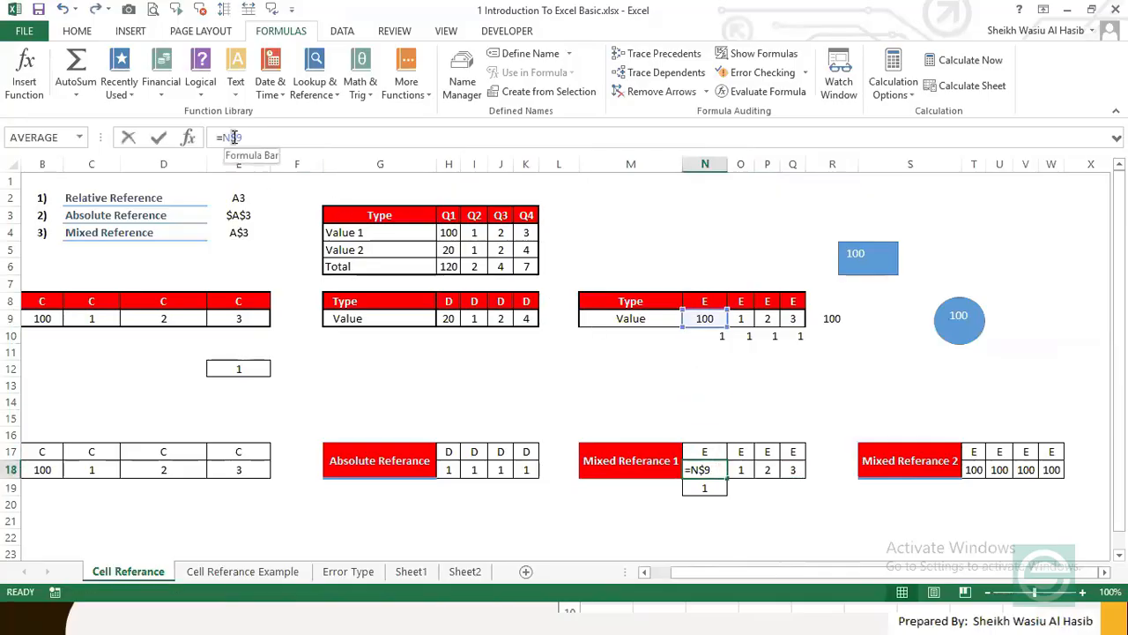
key("Return")
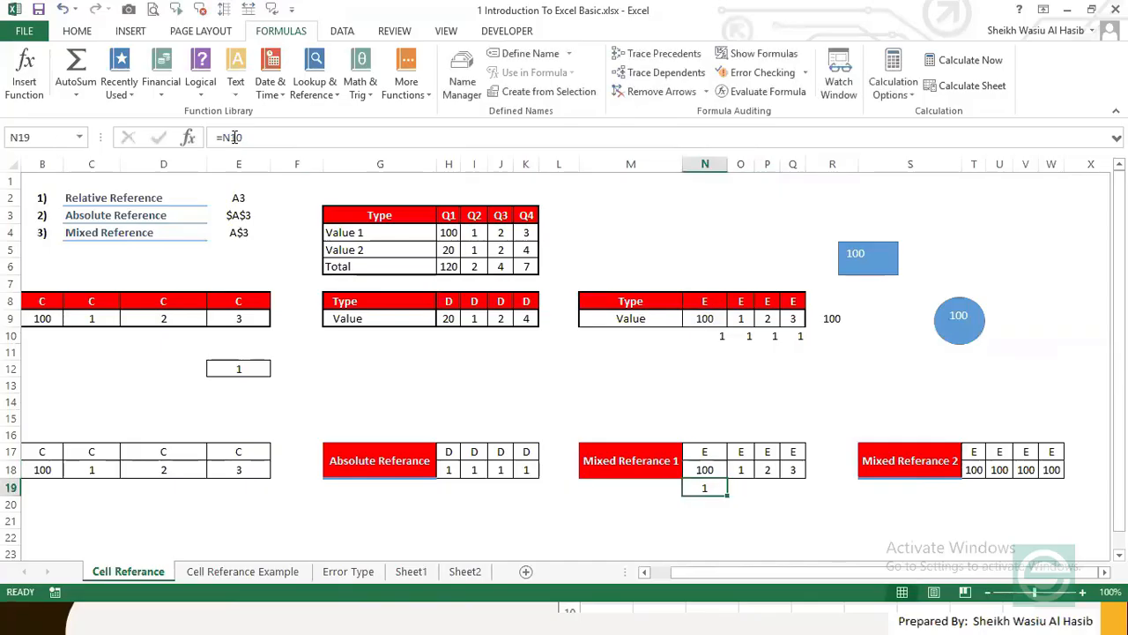
Step: Highlight row 9 as the row fixed by the lock, contrasting it with row 8 above
left_click(11, 319)
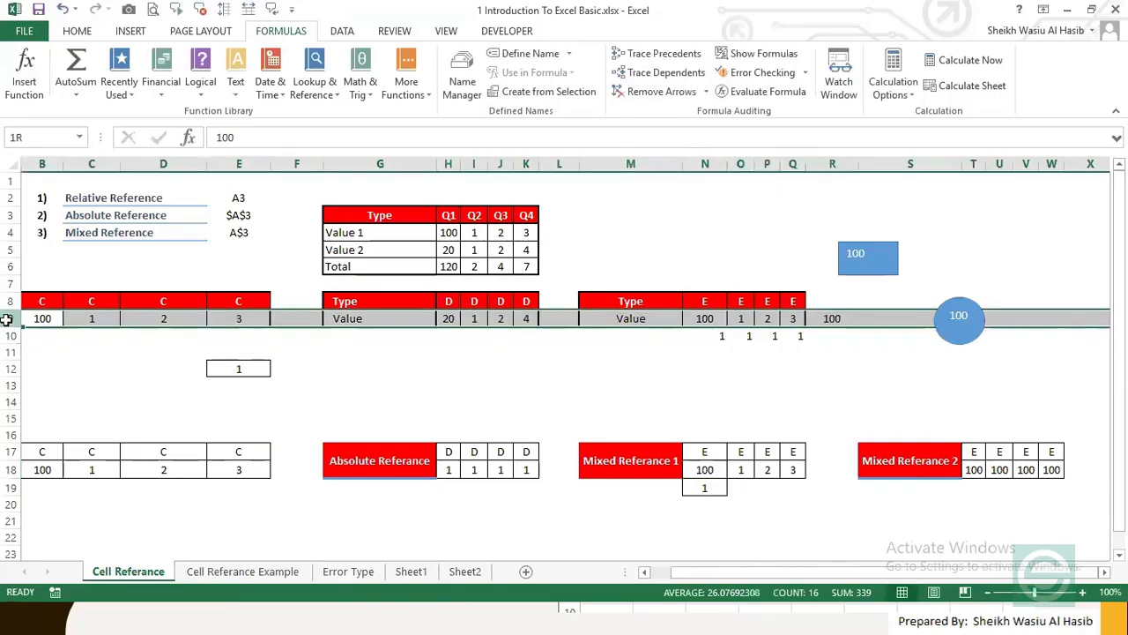
left_click(10, 303)
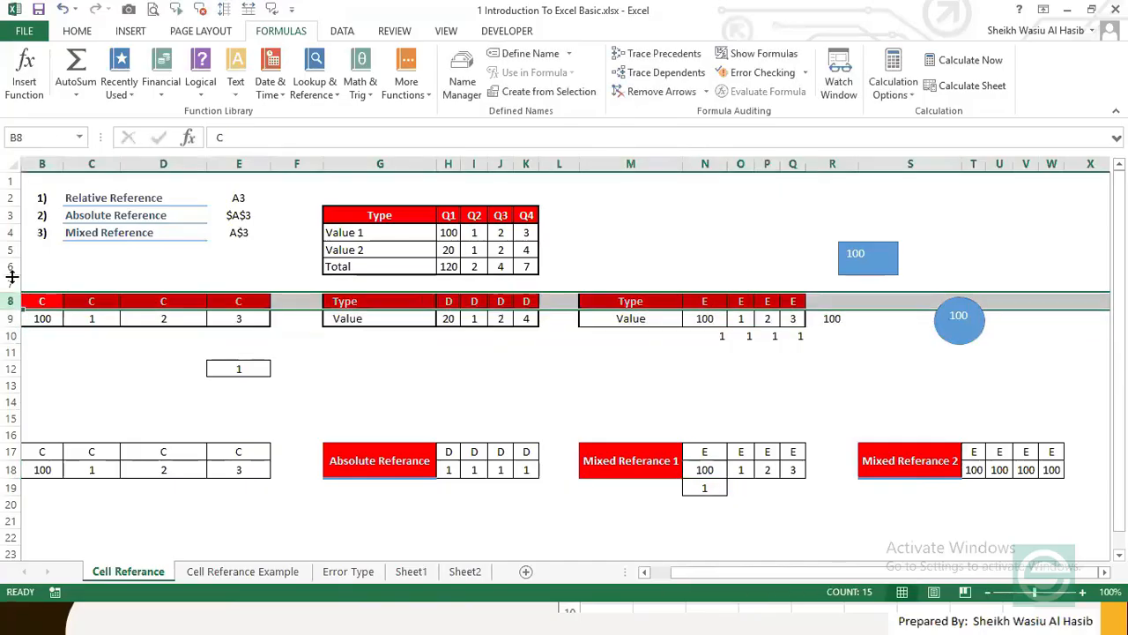
left_click(12, 319)
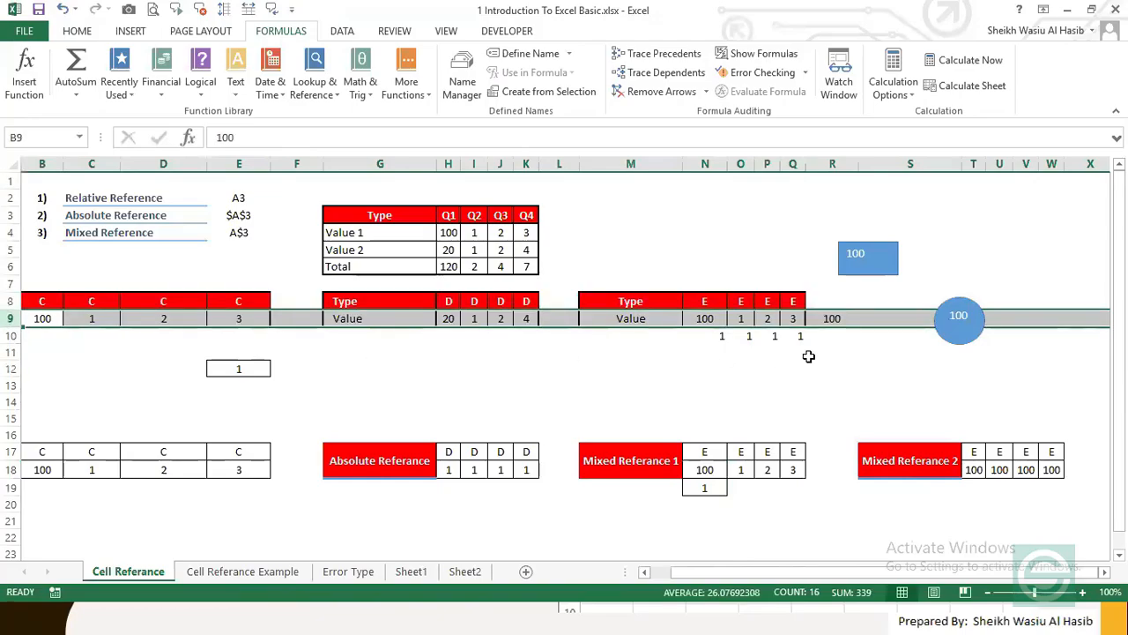
Step: Clear the test entries in N10:Q10, R9 and N19 around the first mixed-reference example
left_click_drag(717, 335, 805, 339)
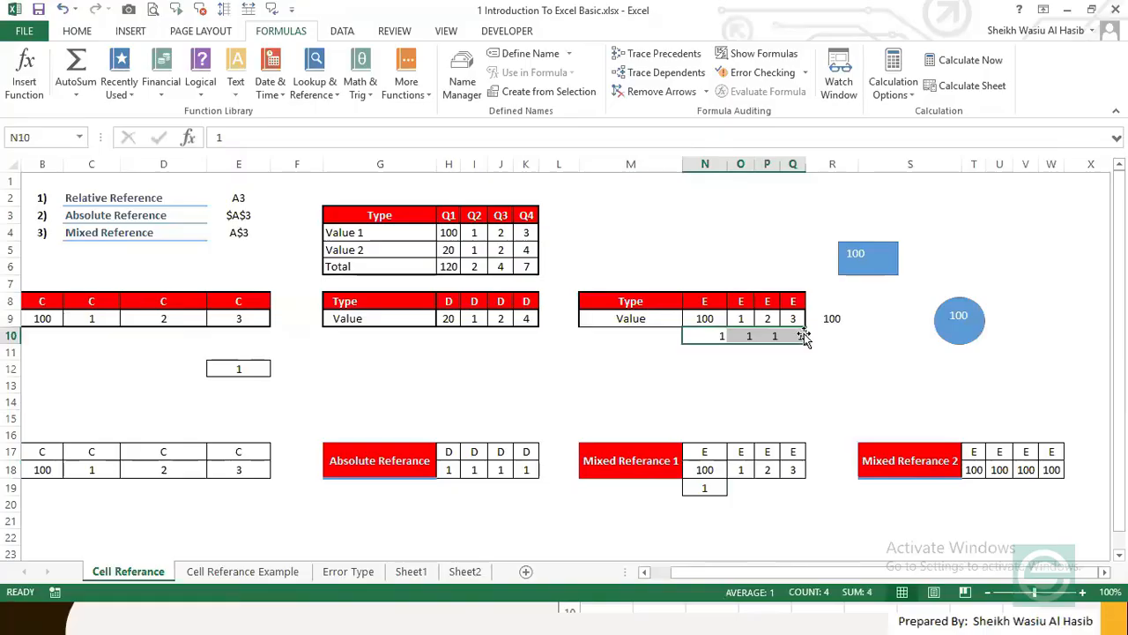
key("Delete")
left_click(833, 320)
key("Delete")
left_click(613, 349)
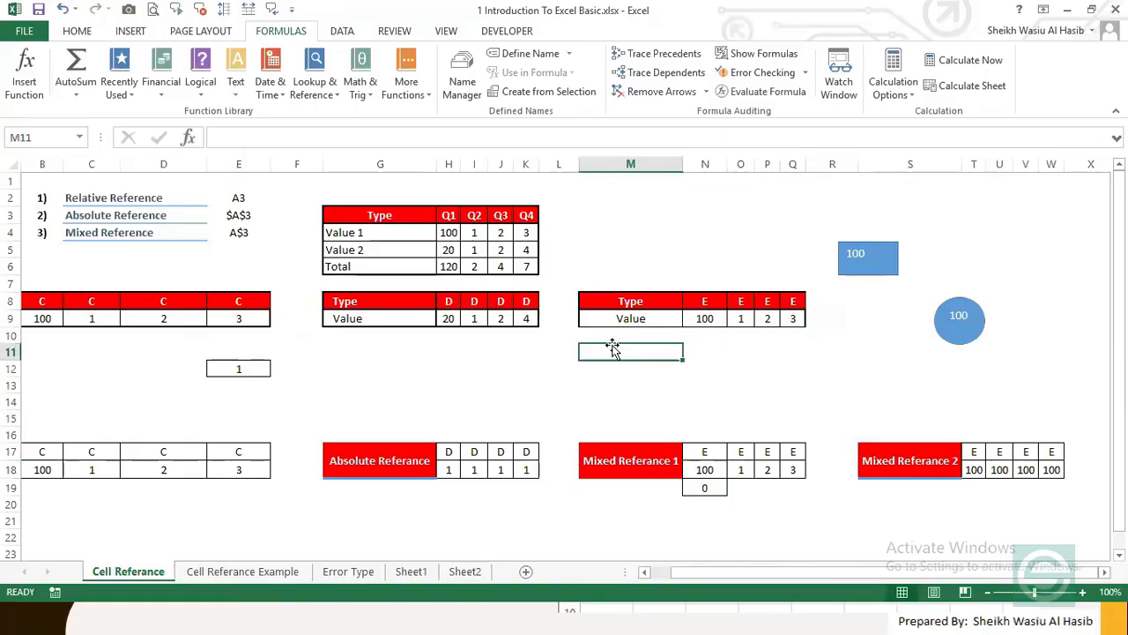
left_click(721, 490)
key("Delete")
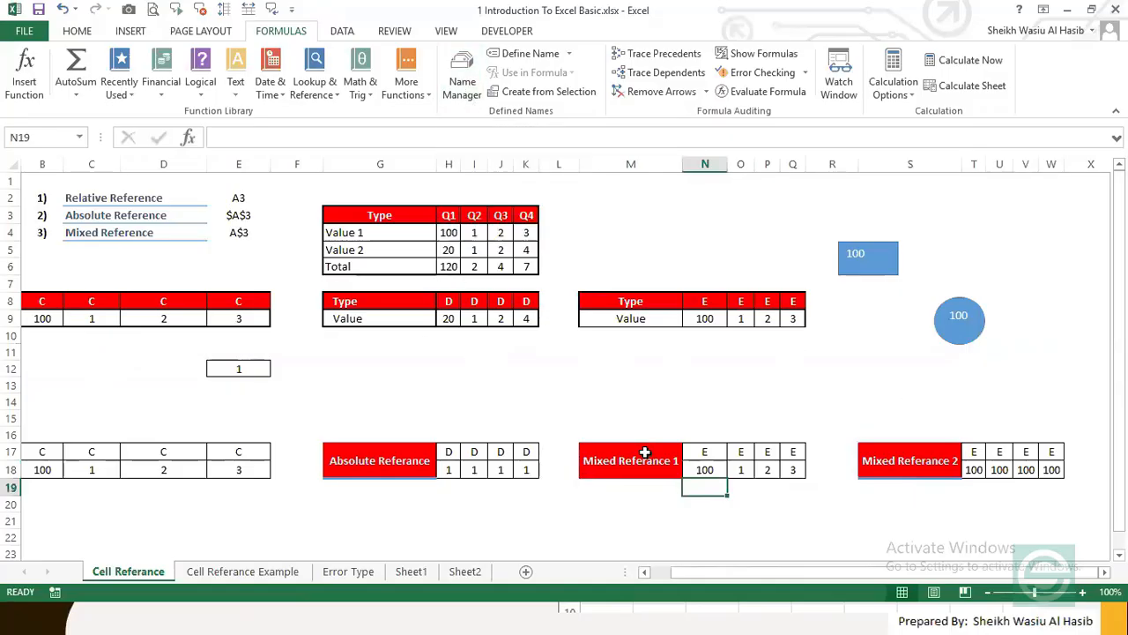
Step: Inspect the column-locked formula in T18, the first value of the Mixed Referance 2 table
left_click(976, 469)
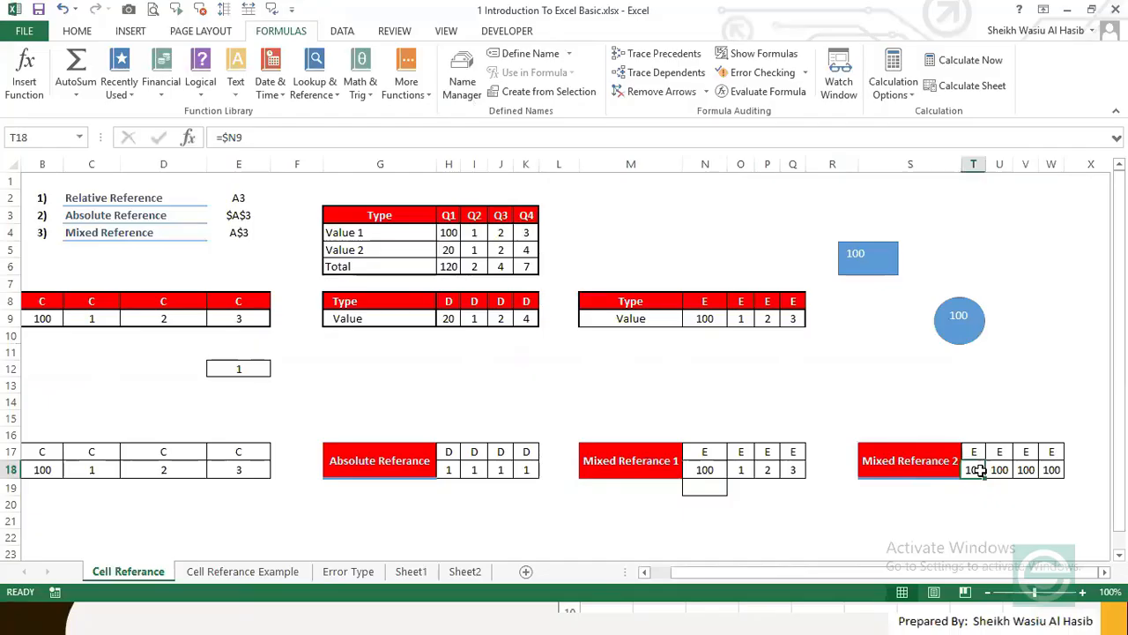